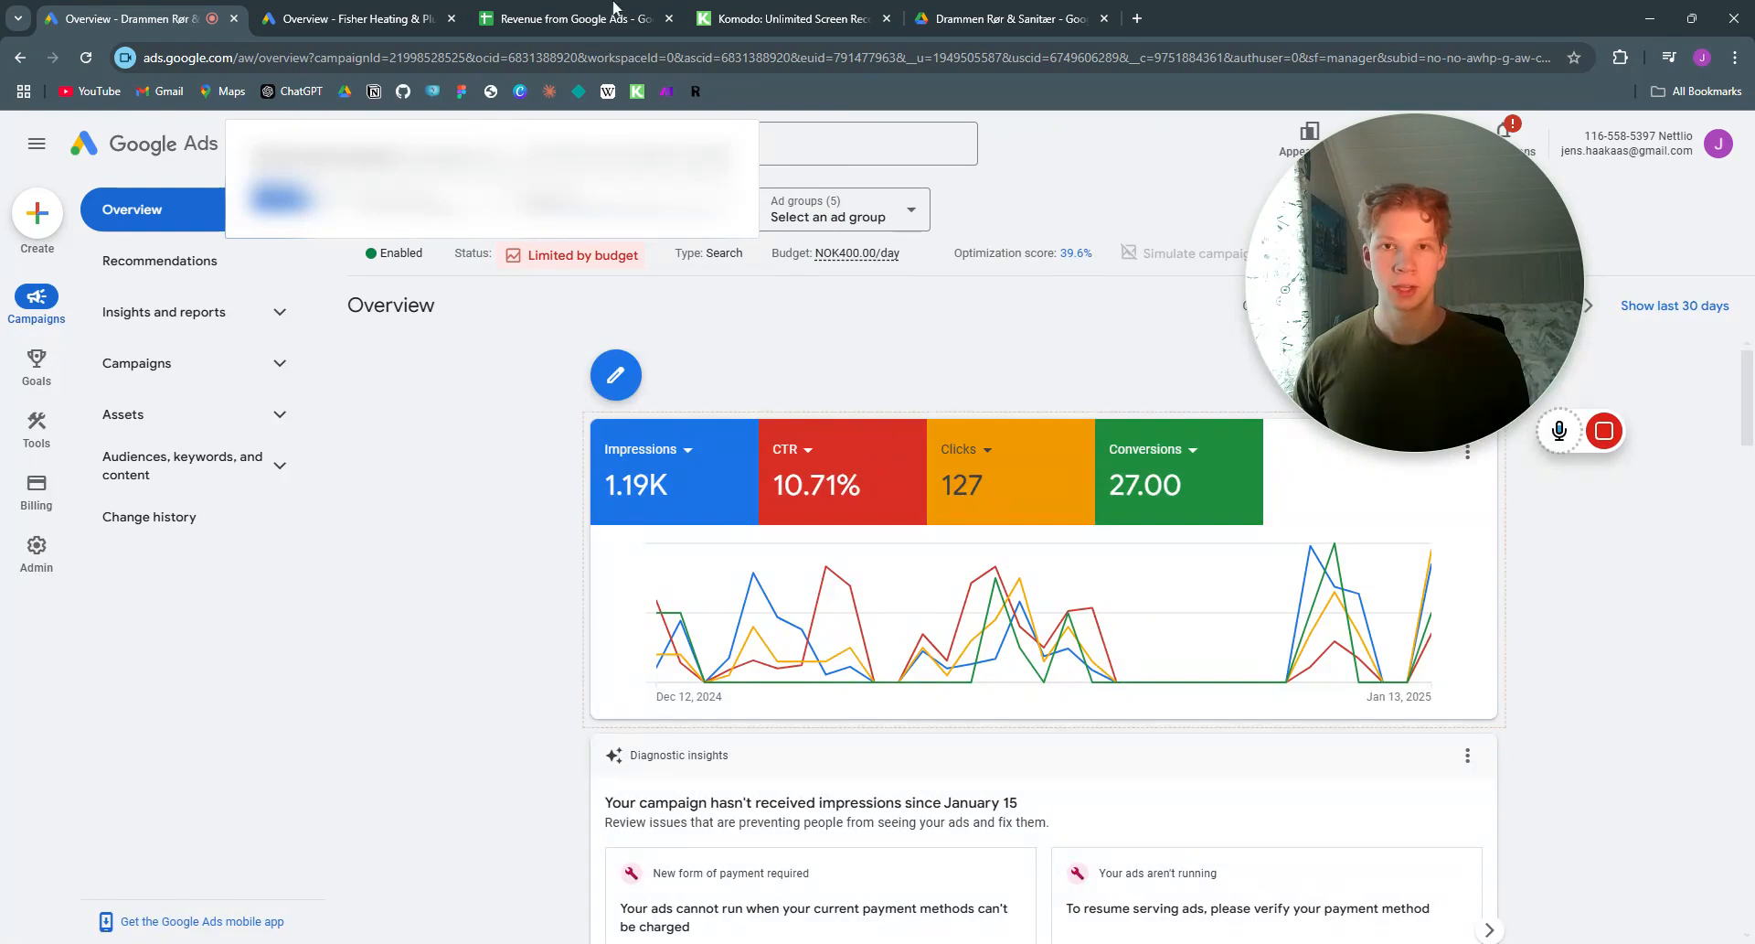
Step: Switch to the Revenue from Google Ads spreadsheet and review the conversion summary, net spend, net revenue and ROAS
left_click(586, 7)
scroll(502, 619, "down", 5)
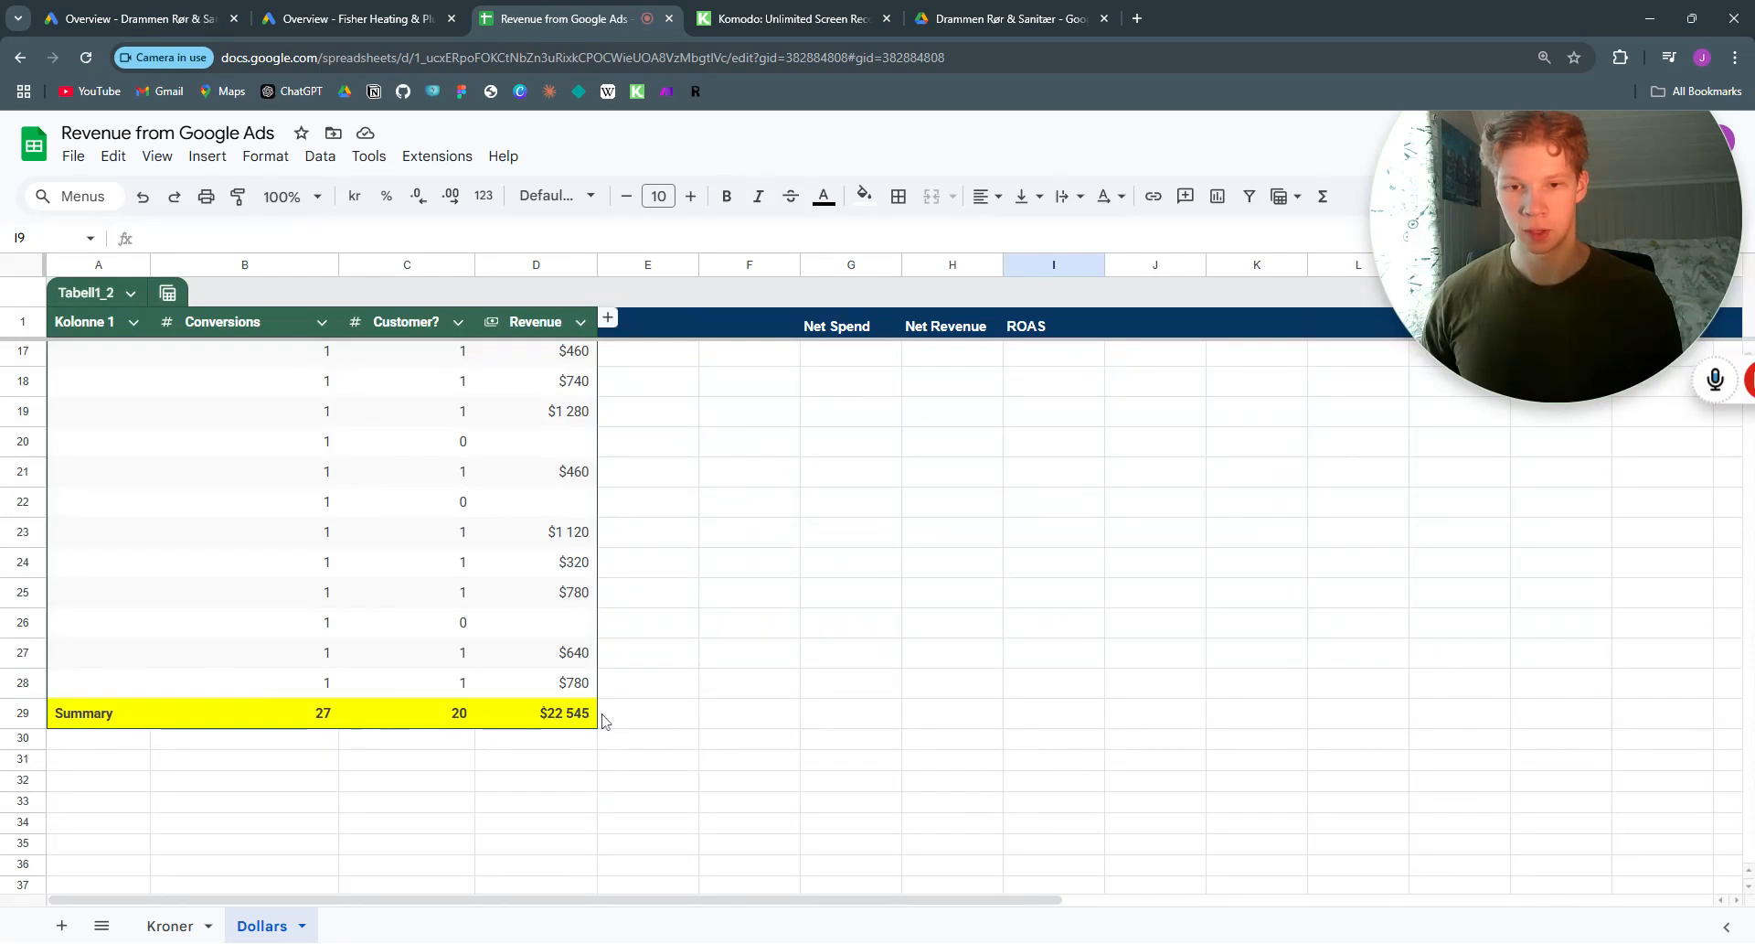
scroll(753, 627, "up", 5)
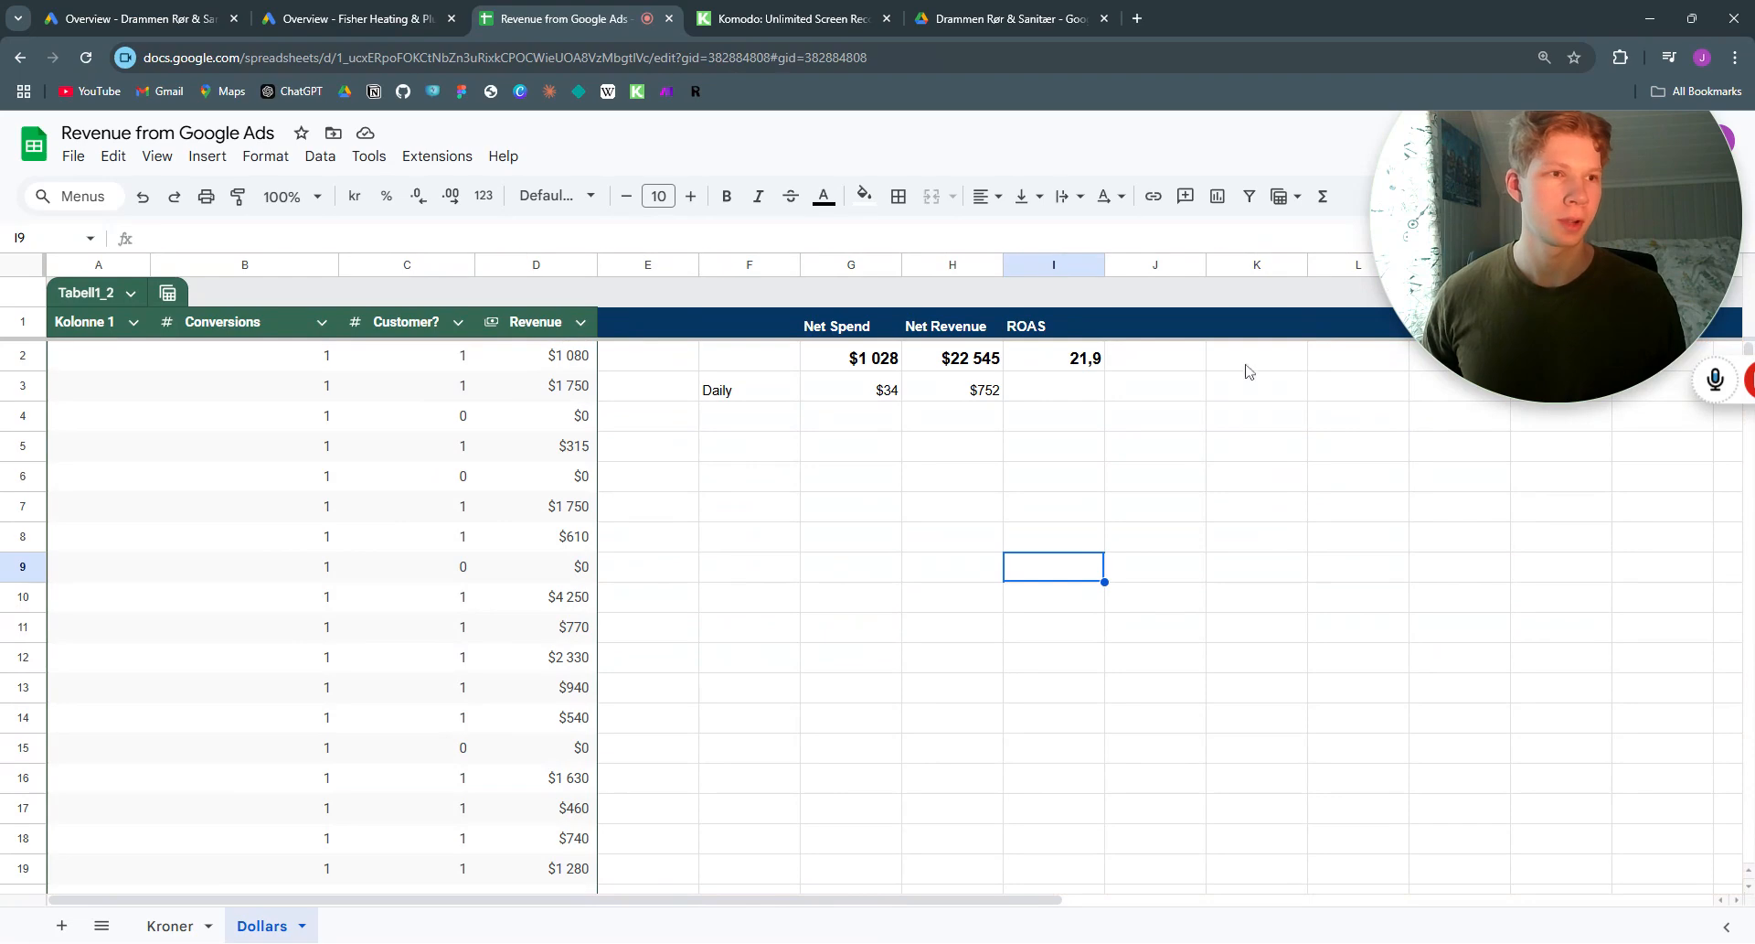
left_click_drag(1516, 282, 1466, 466)
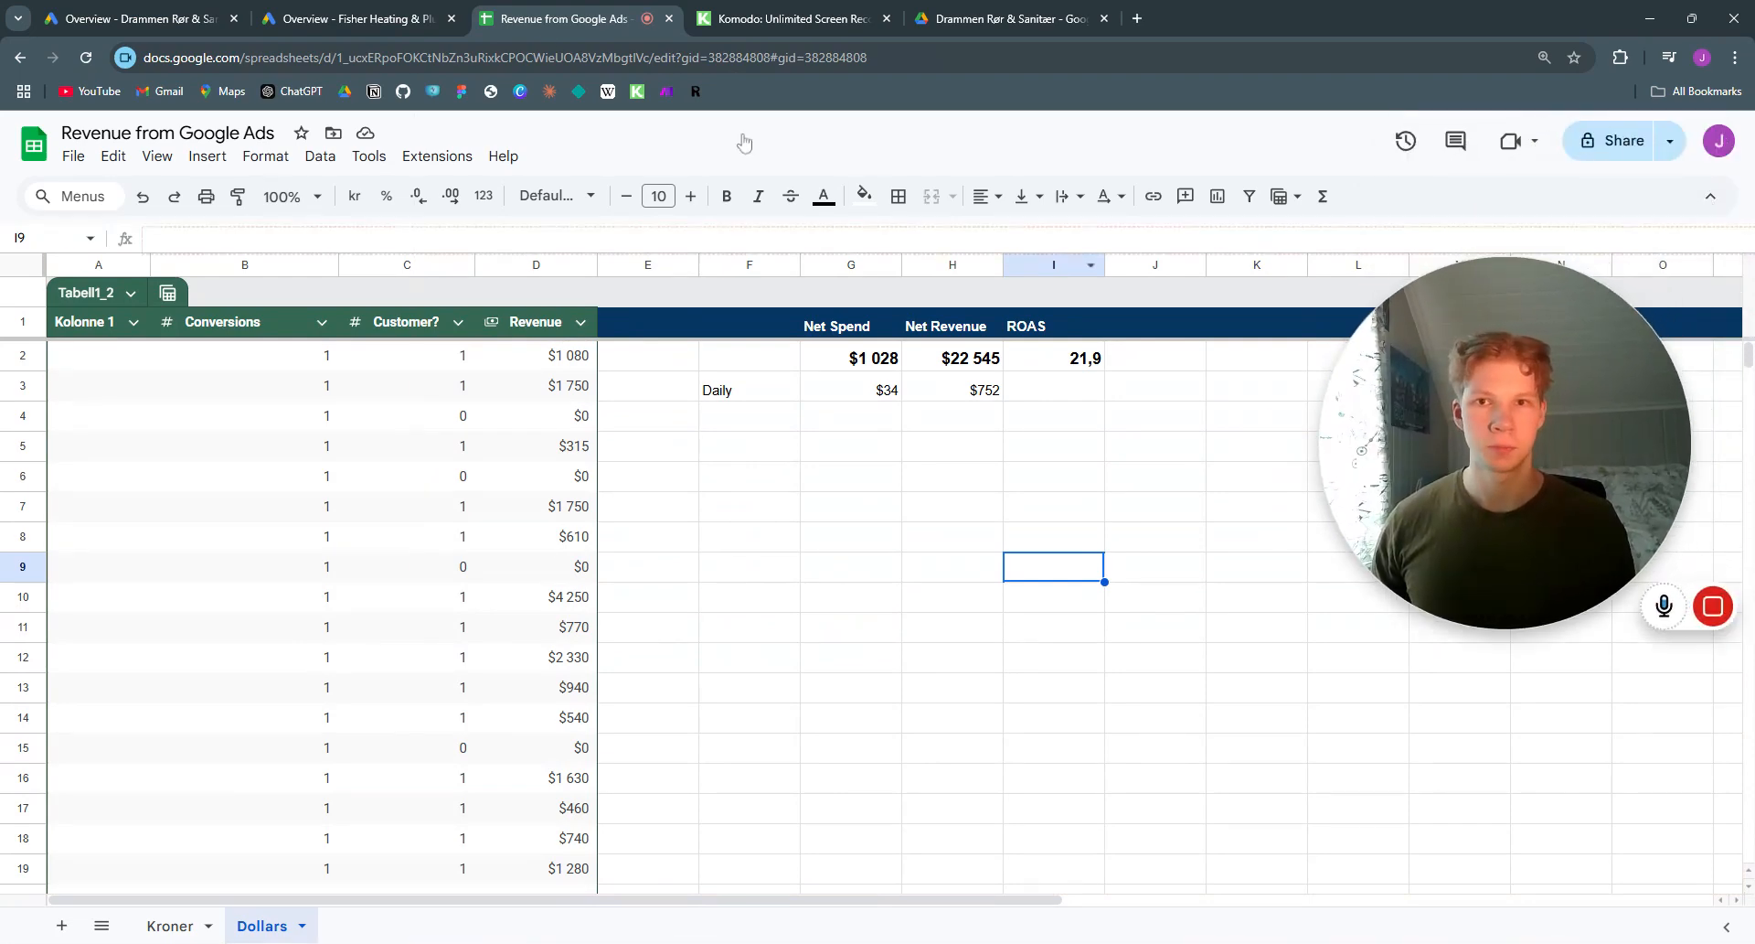
Step: Start a new campaign in the Fisher Heating & Plumbing Google Ads account, choosing to create it without a goal's guidance
left_click(352, 19)
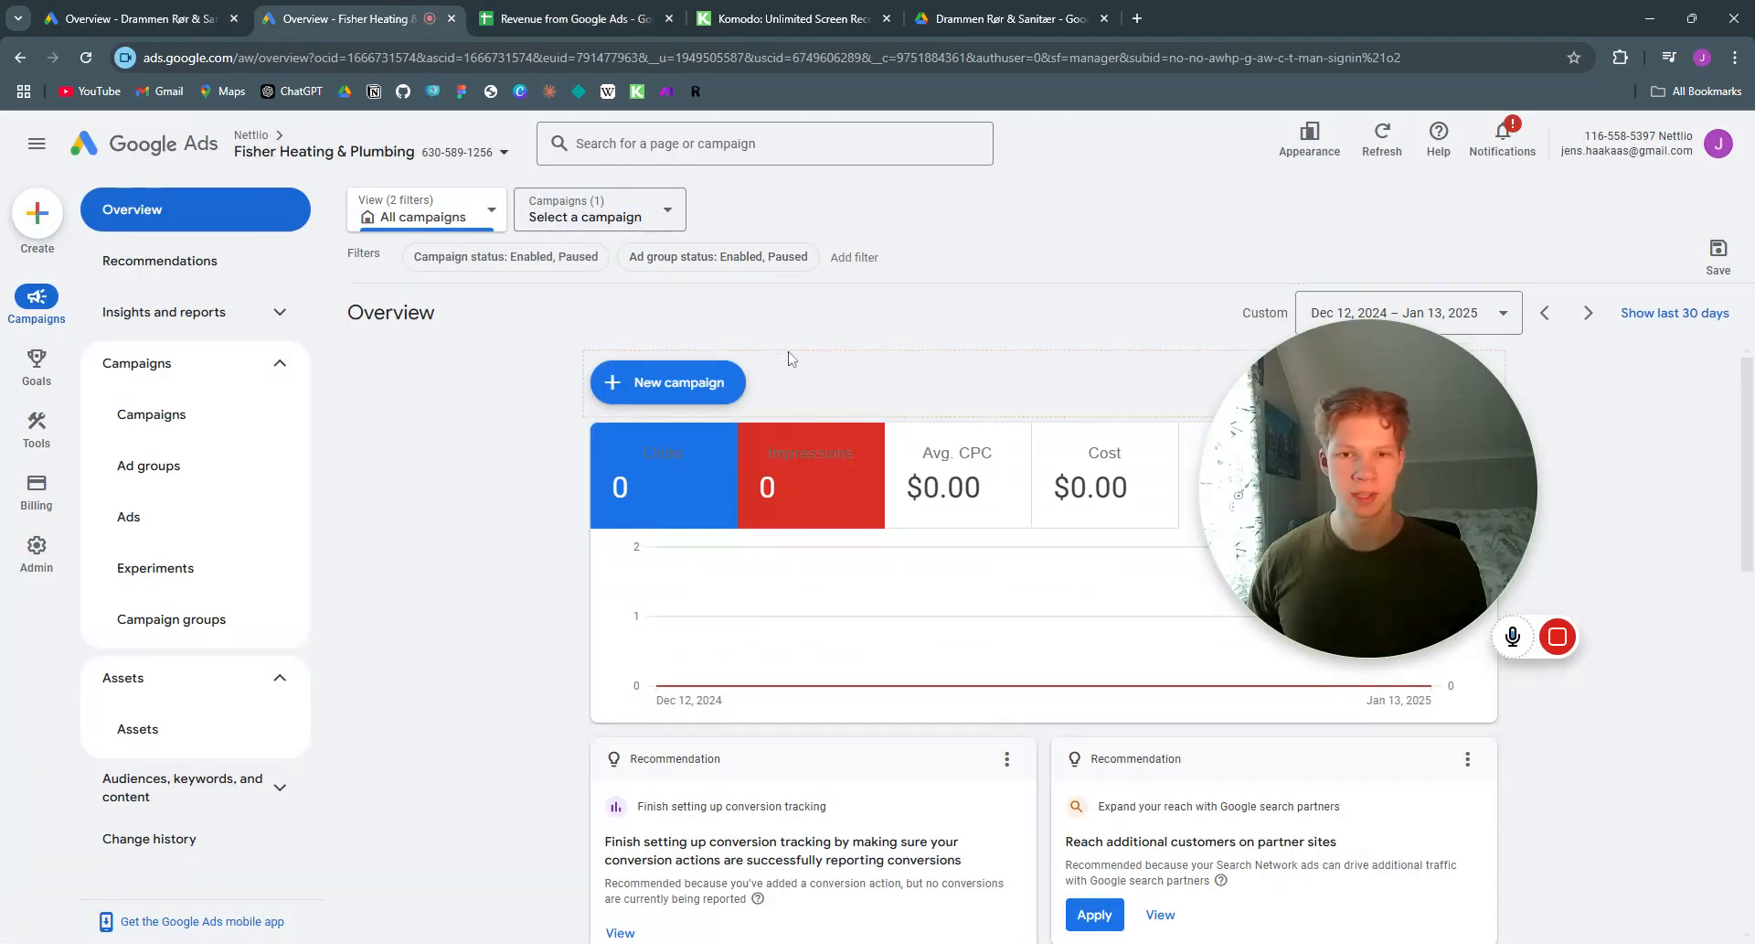
left_click(668, 391)
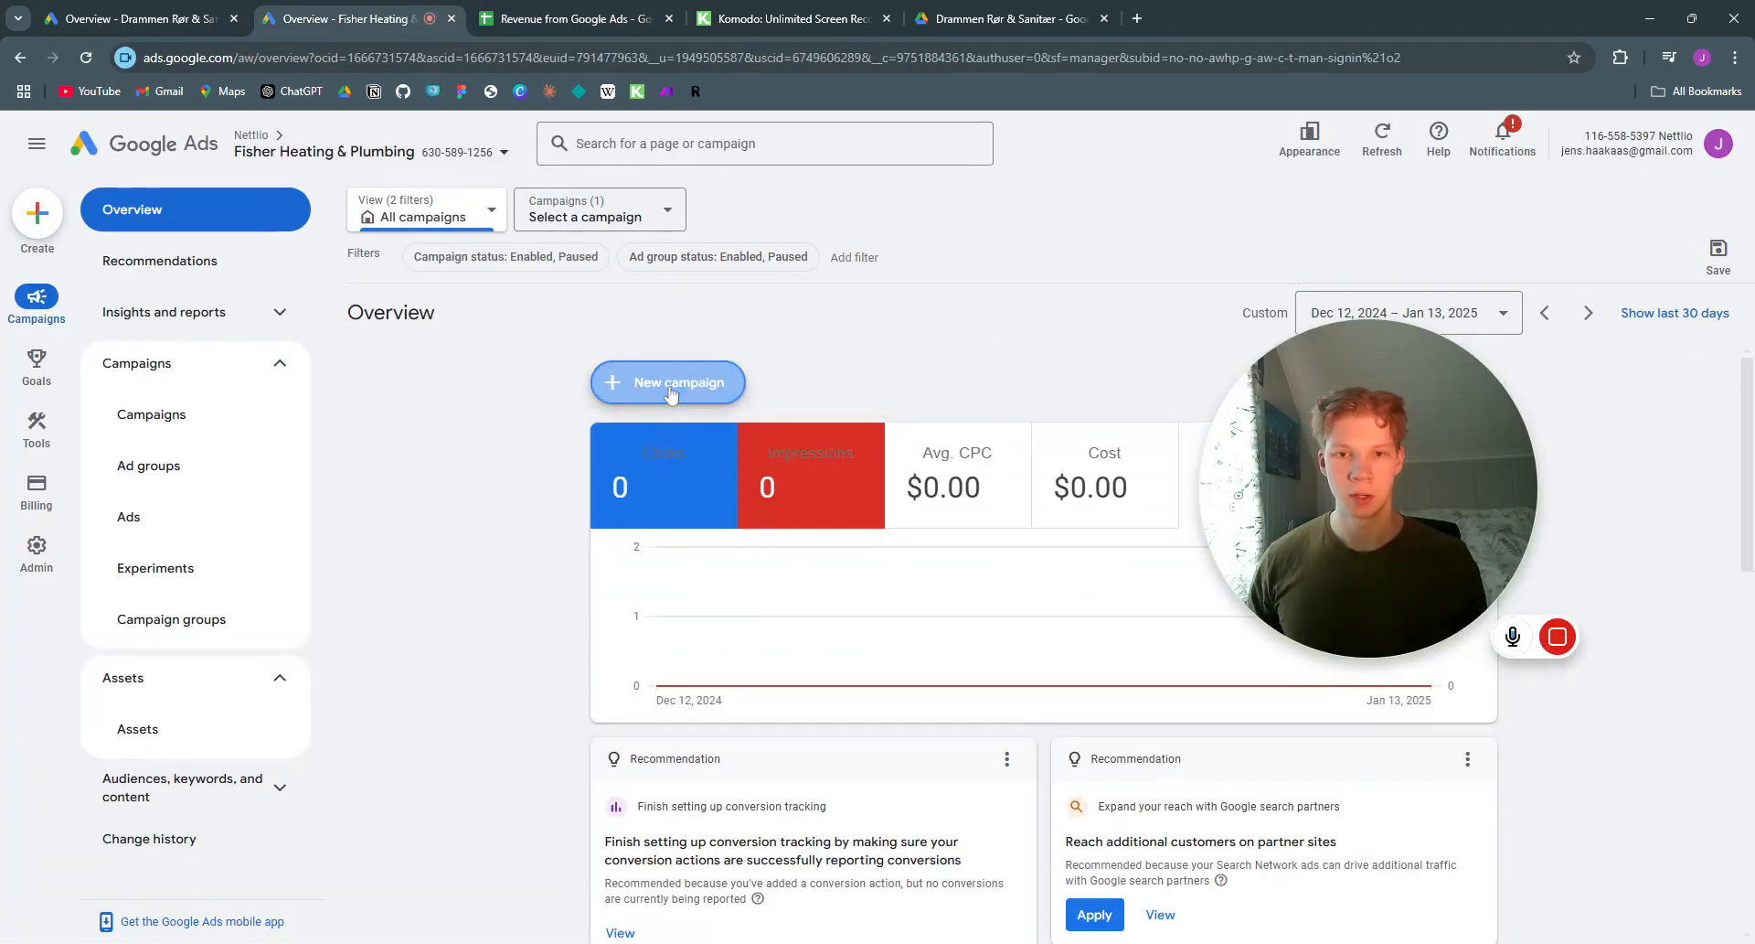
left_click(697, 398)
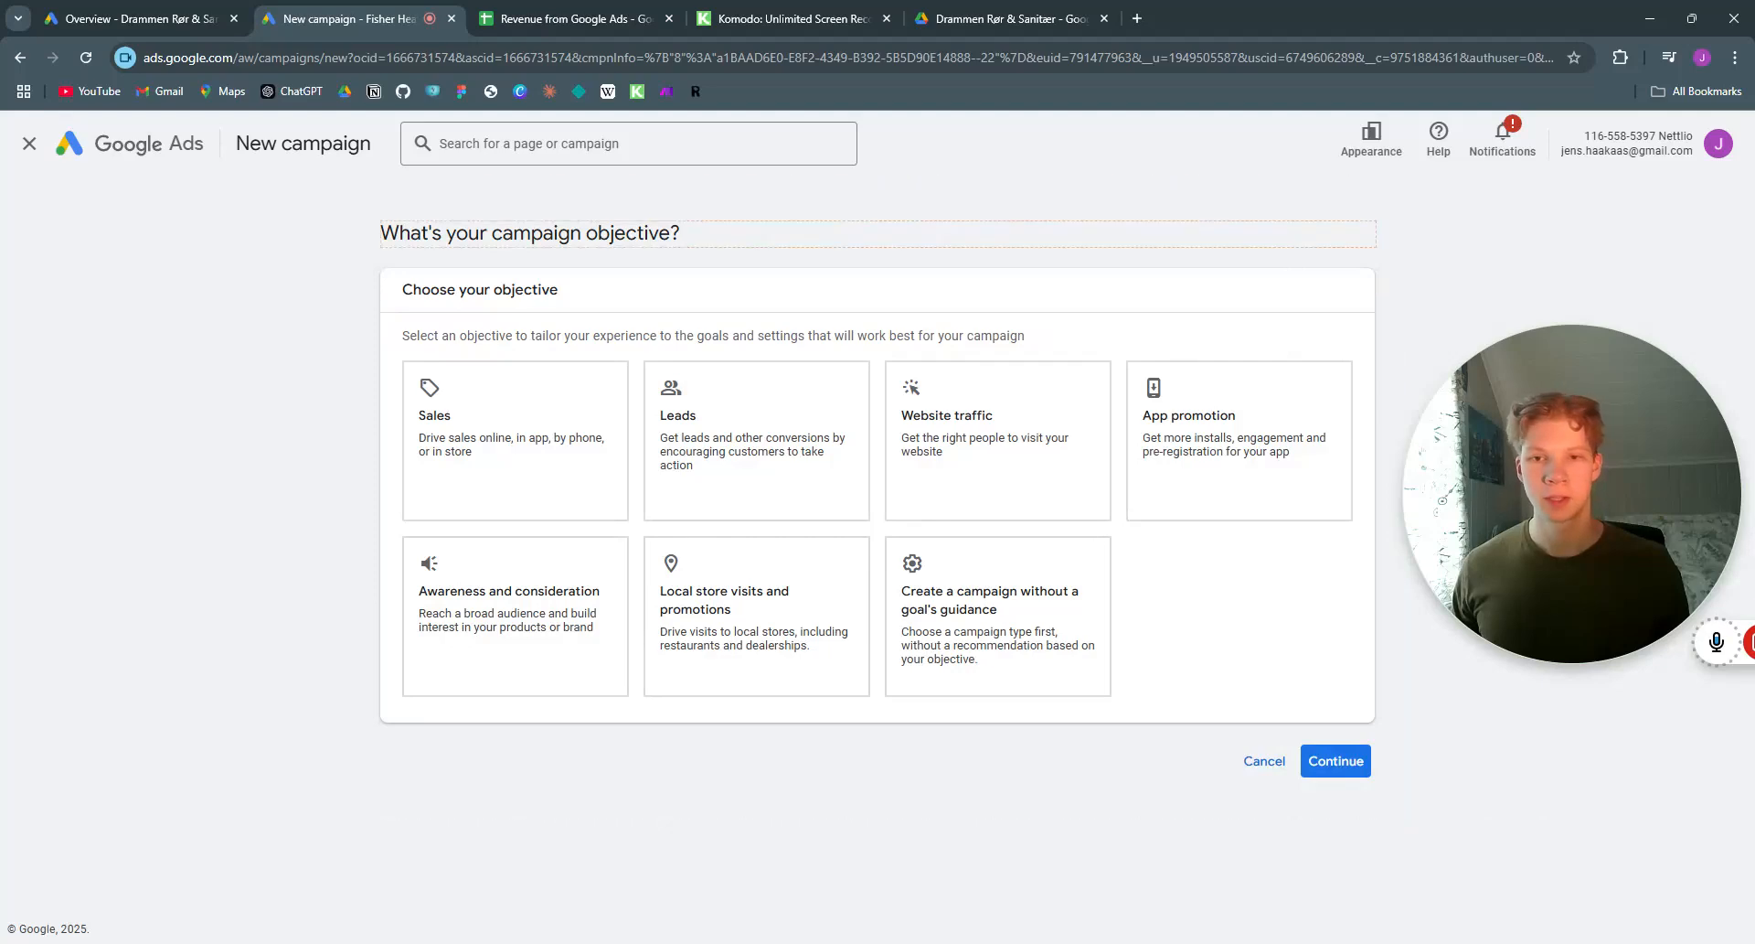
left_click(784, 471)
left_click(1014, 603)
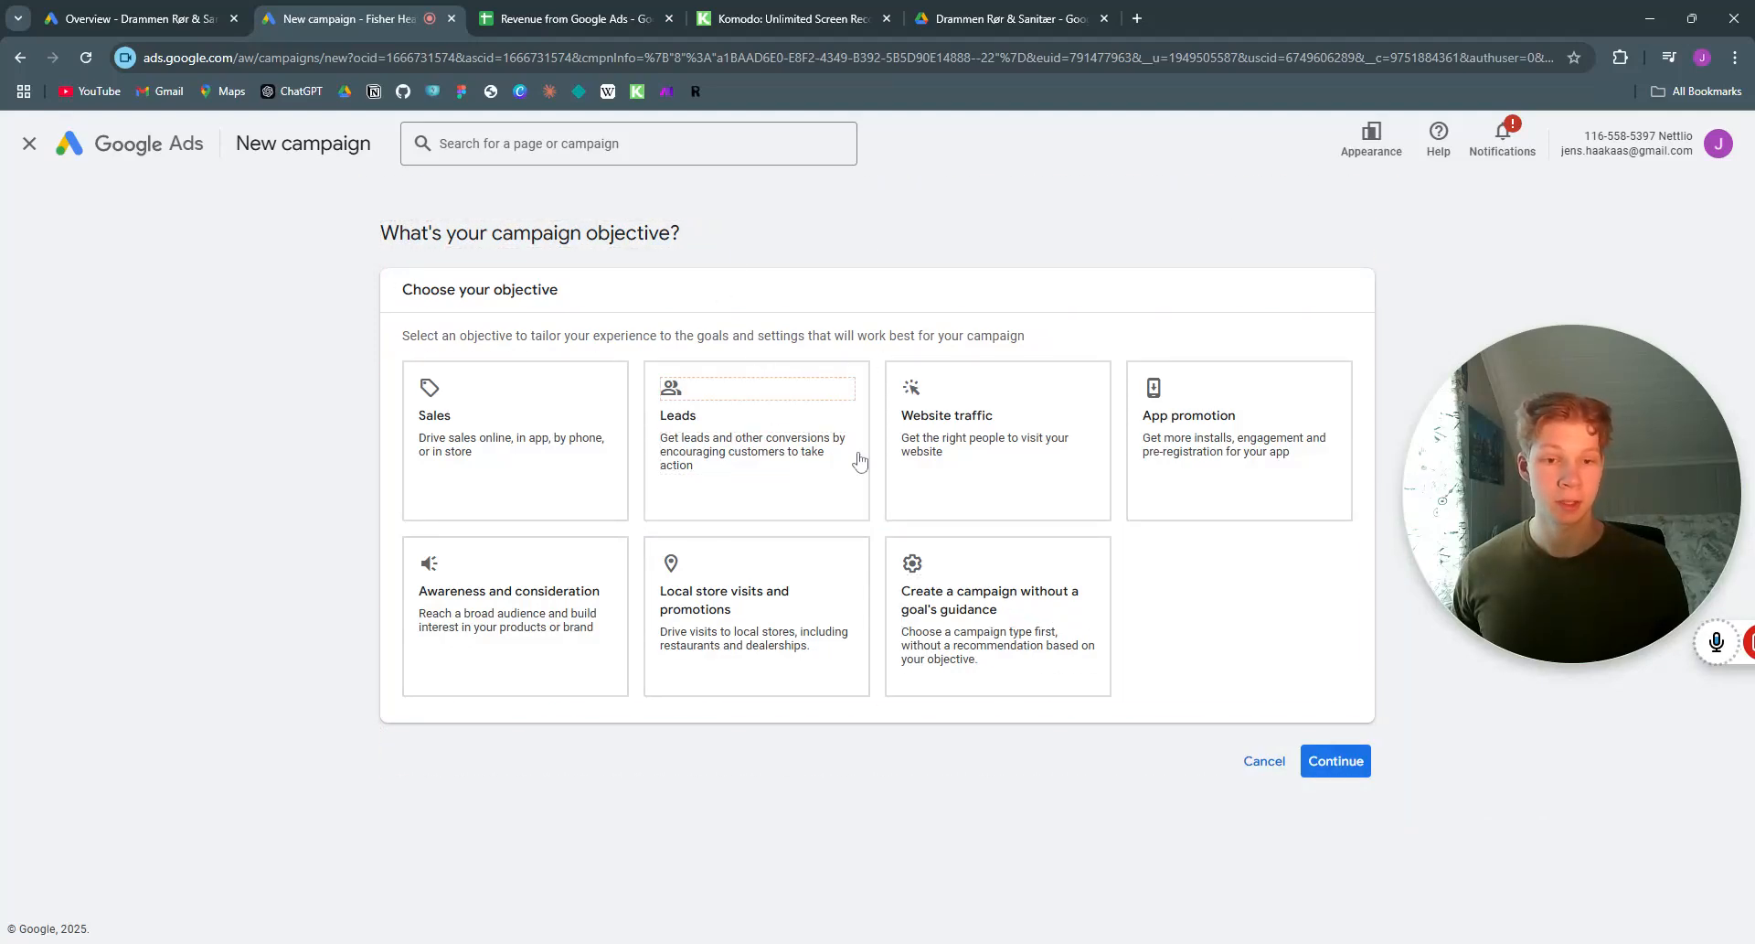
left_click(960, 596)
left_click(971, 599)
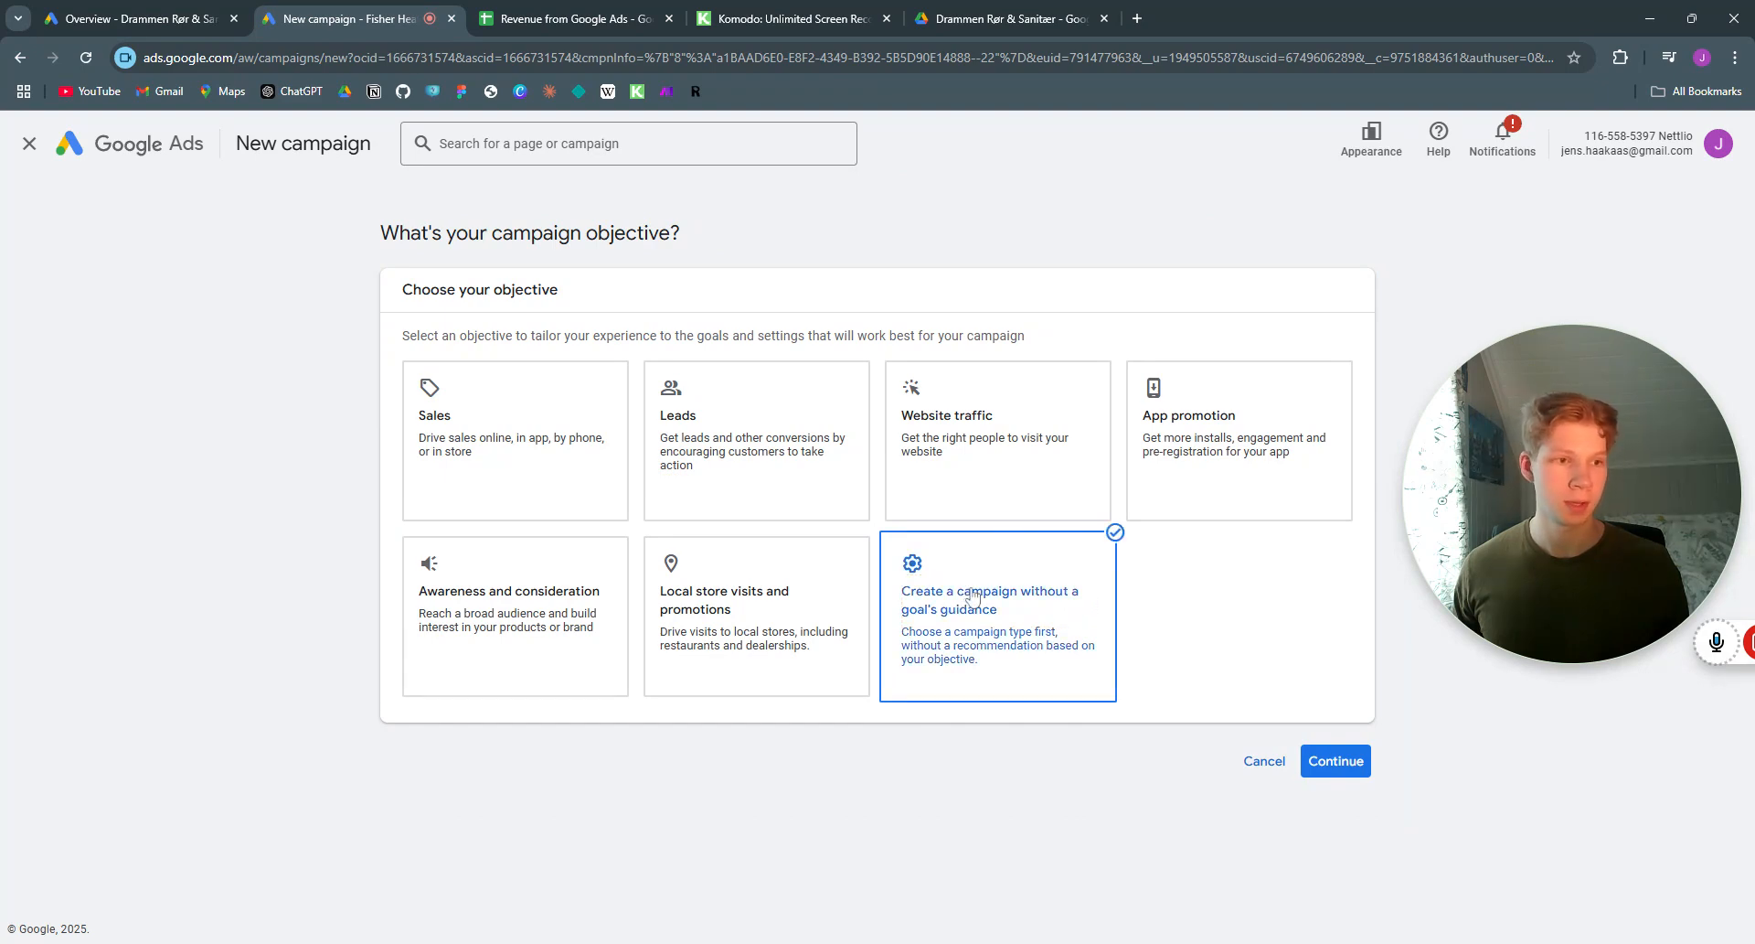
Step: Select Search as the campaign type and proceed with the Submit lead forms conversion goal
scroll(1278, 533, "down", 3)
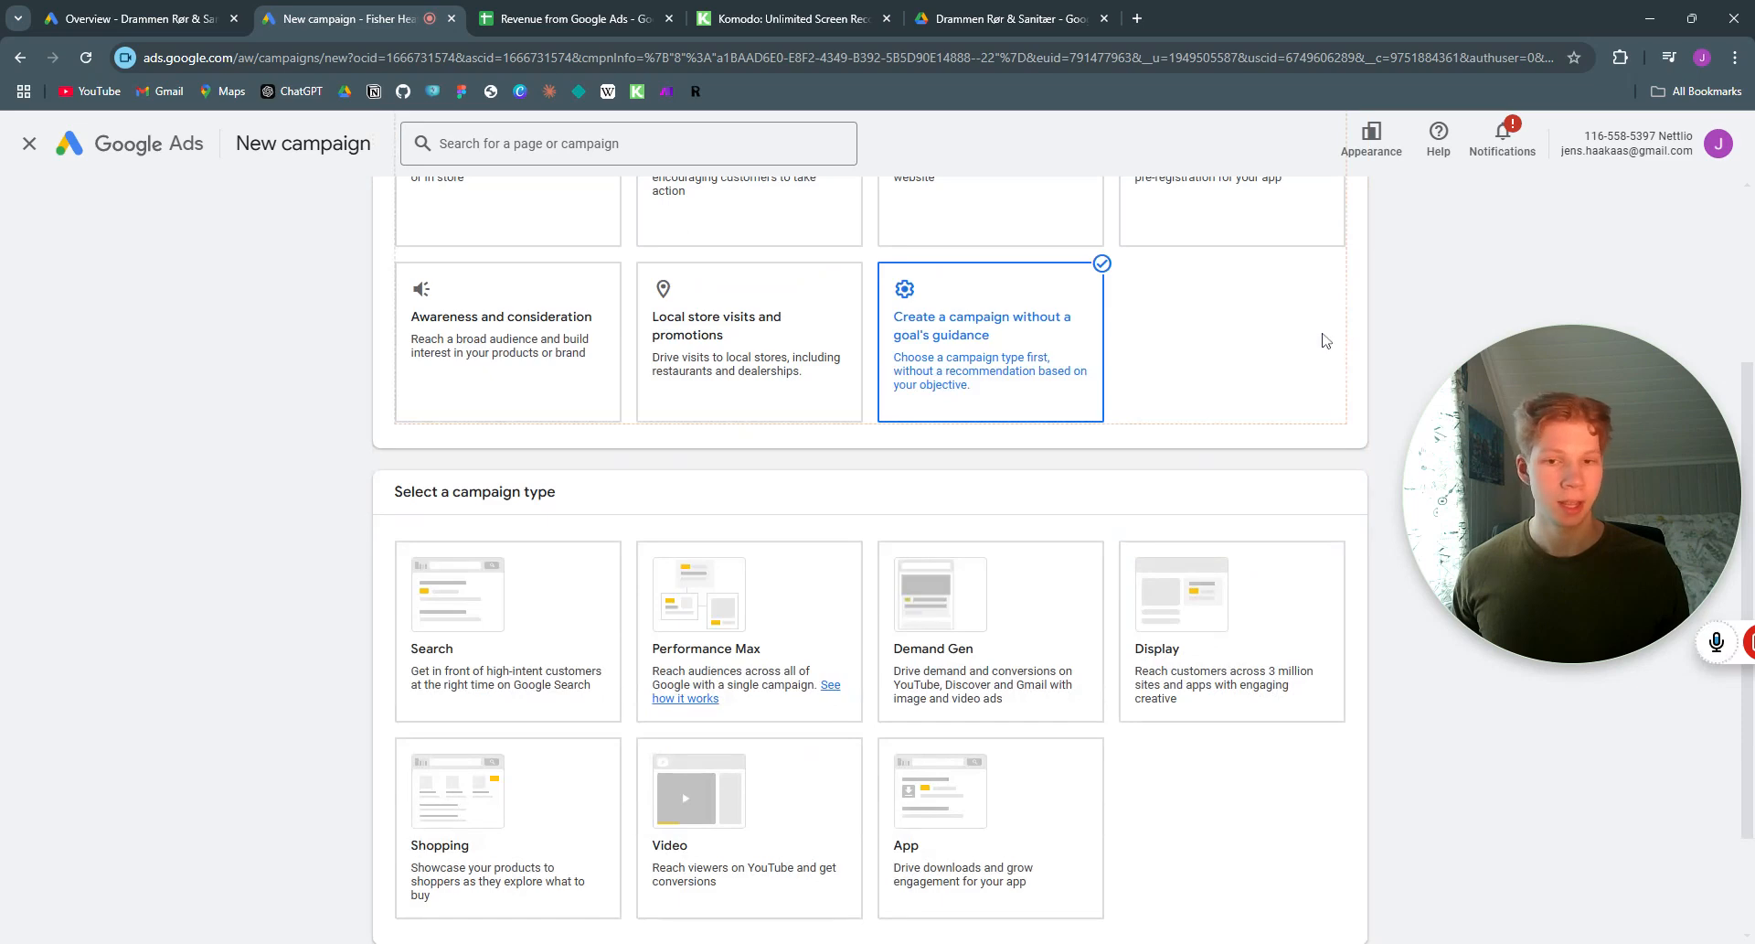
scroll(1320, 337, "down", 2)
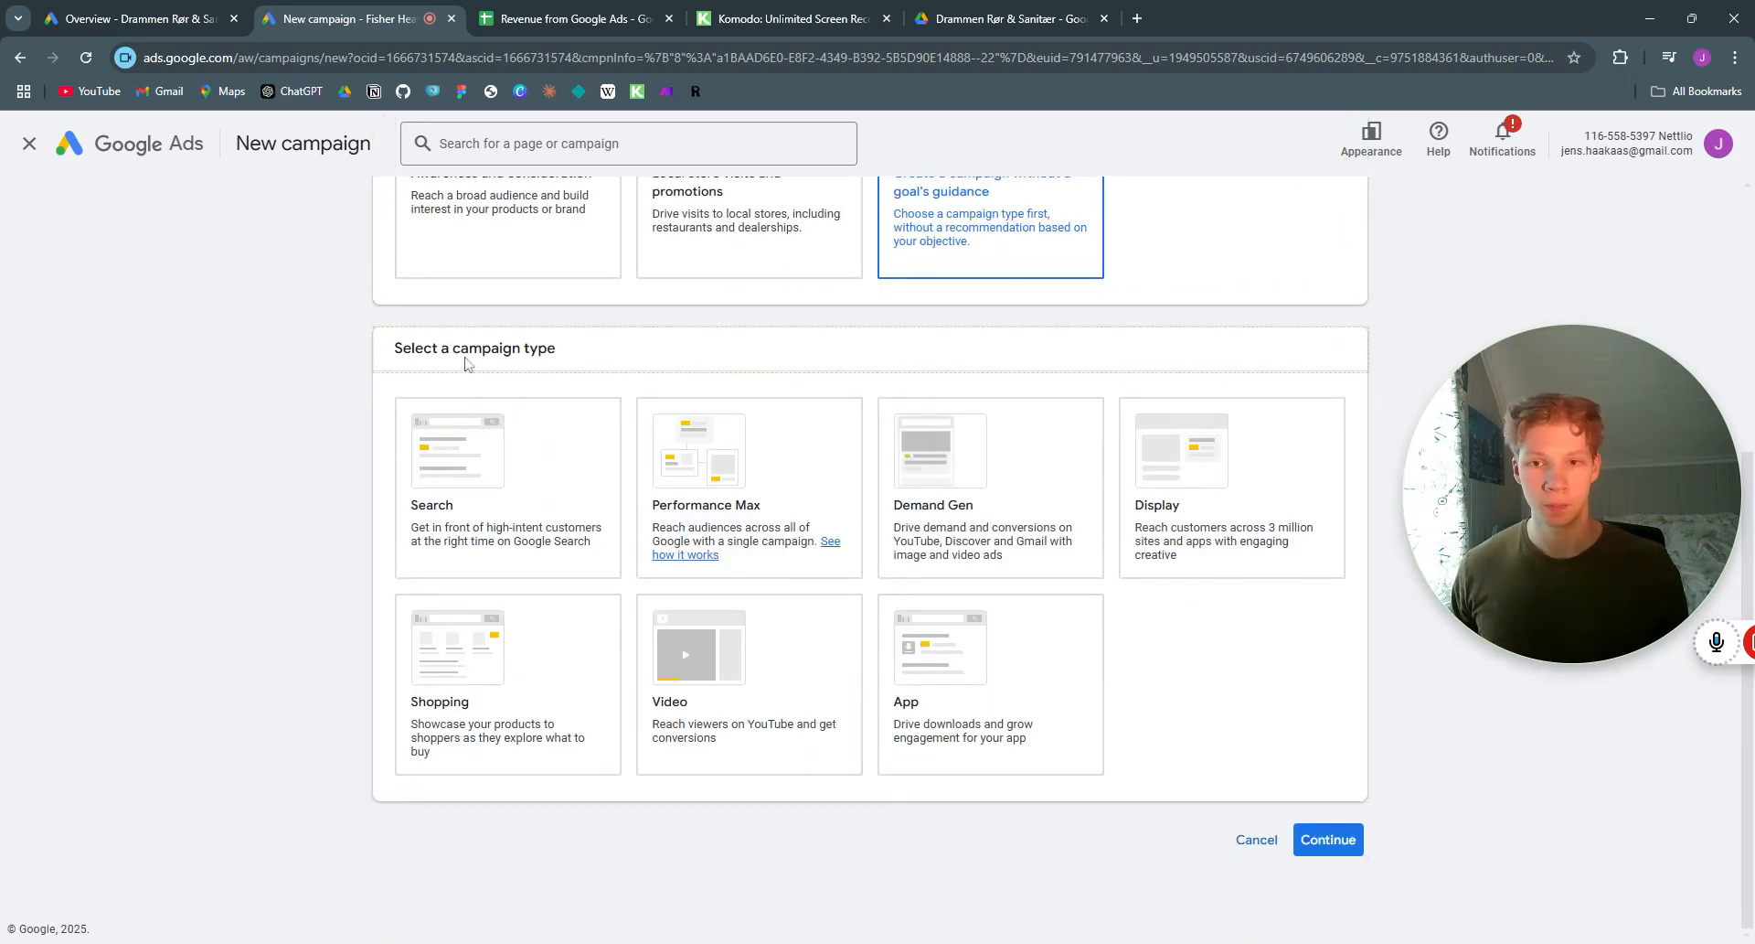
left_click(543, 471)
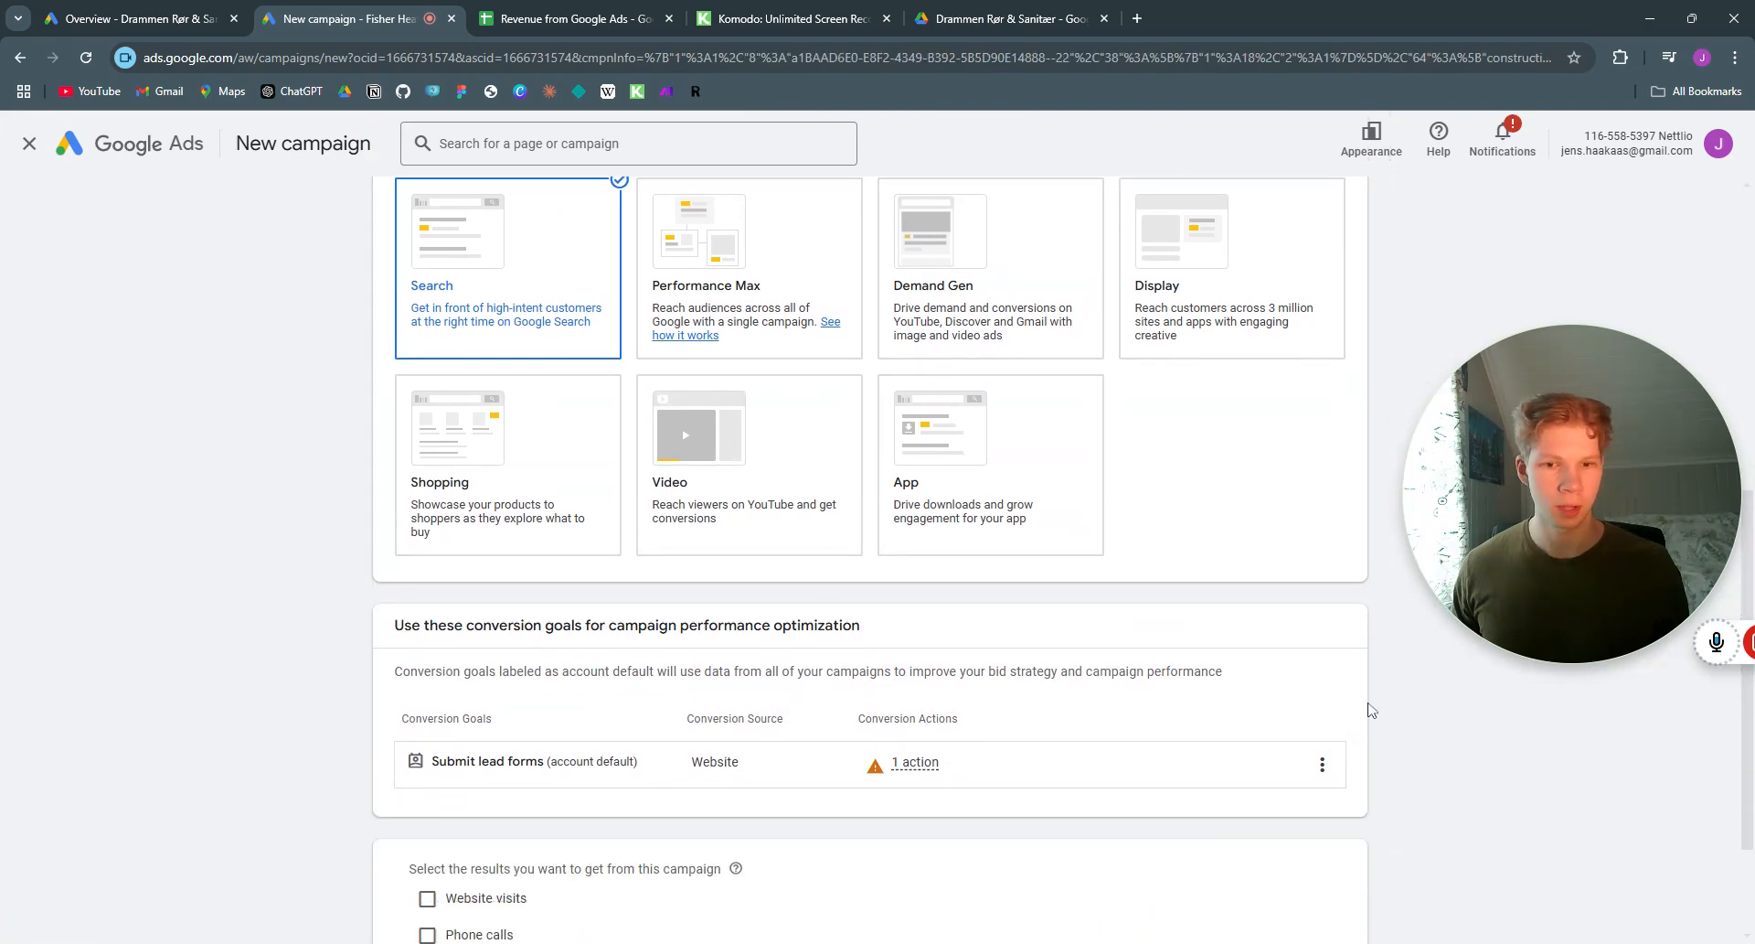
scroll(1366, 695, "down", 2)
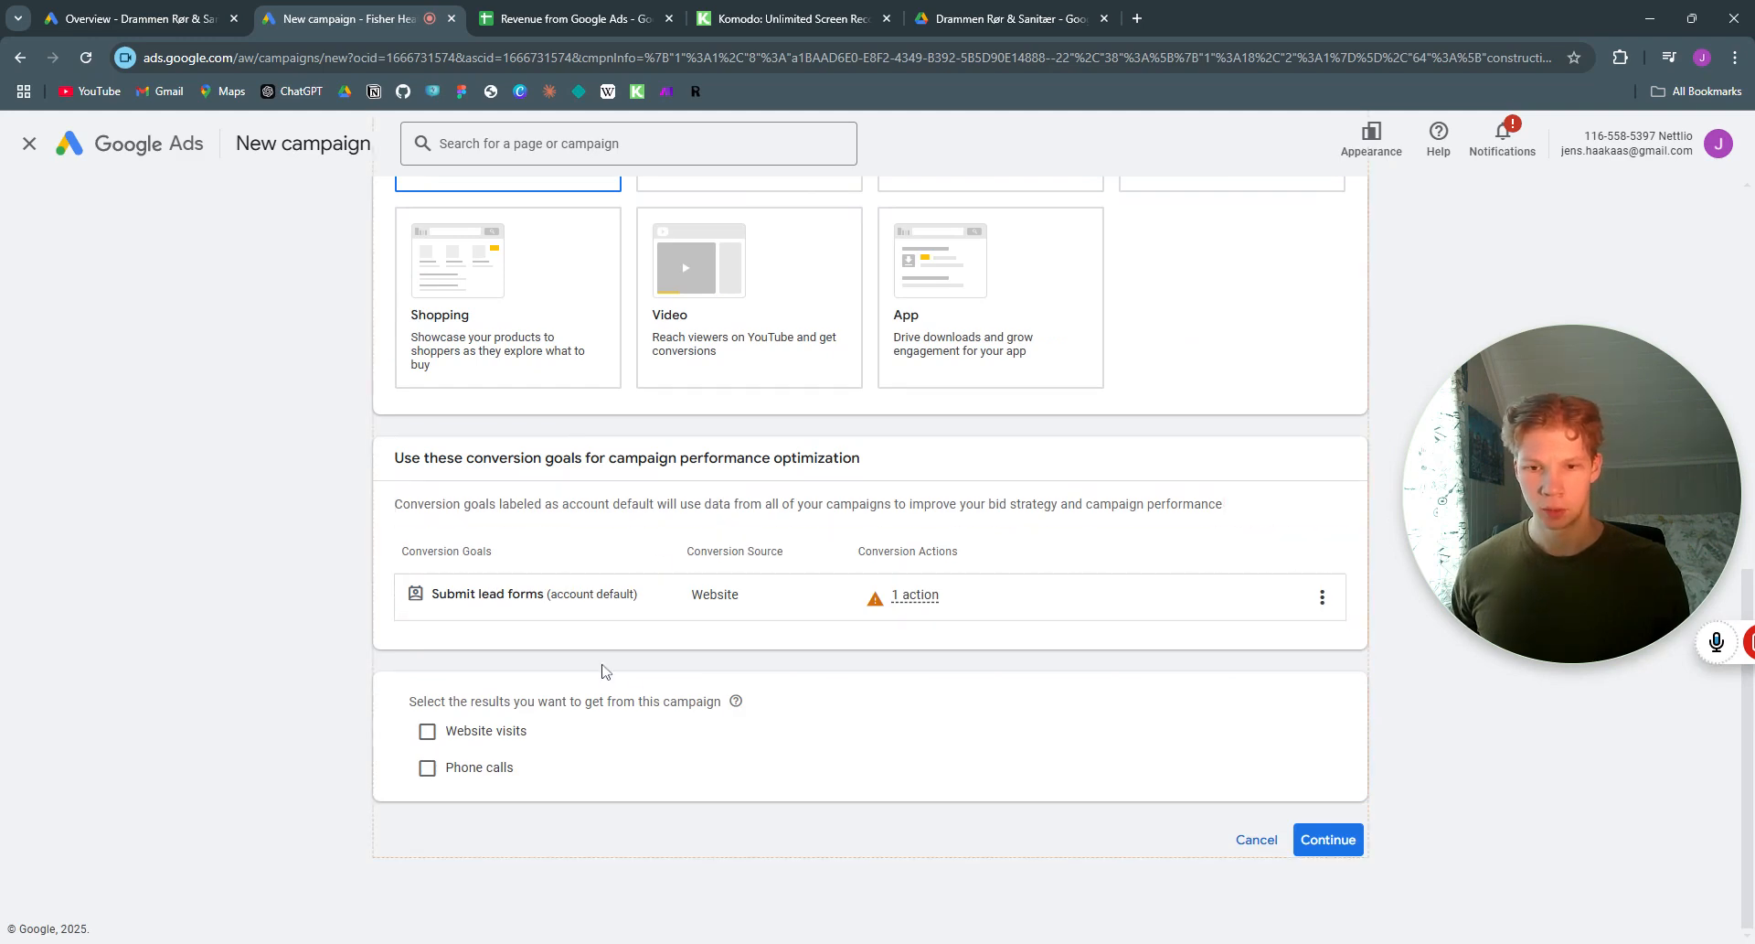
left_click(1340, 836)
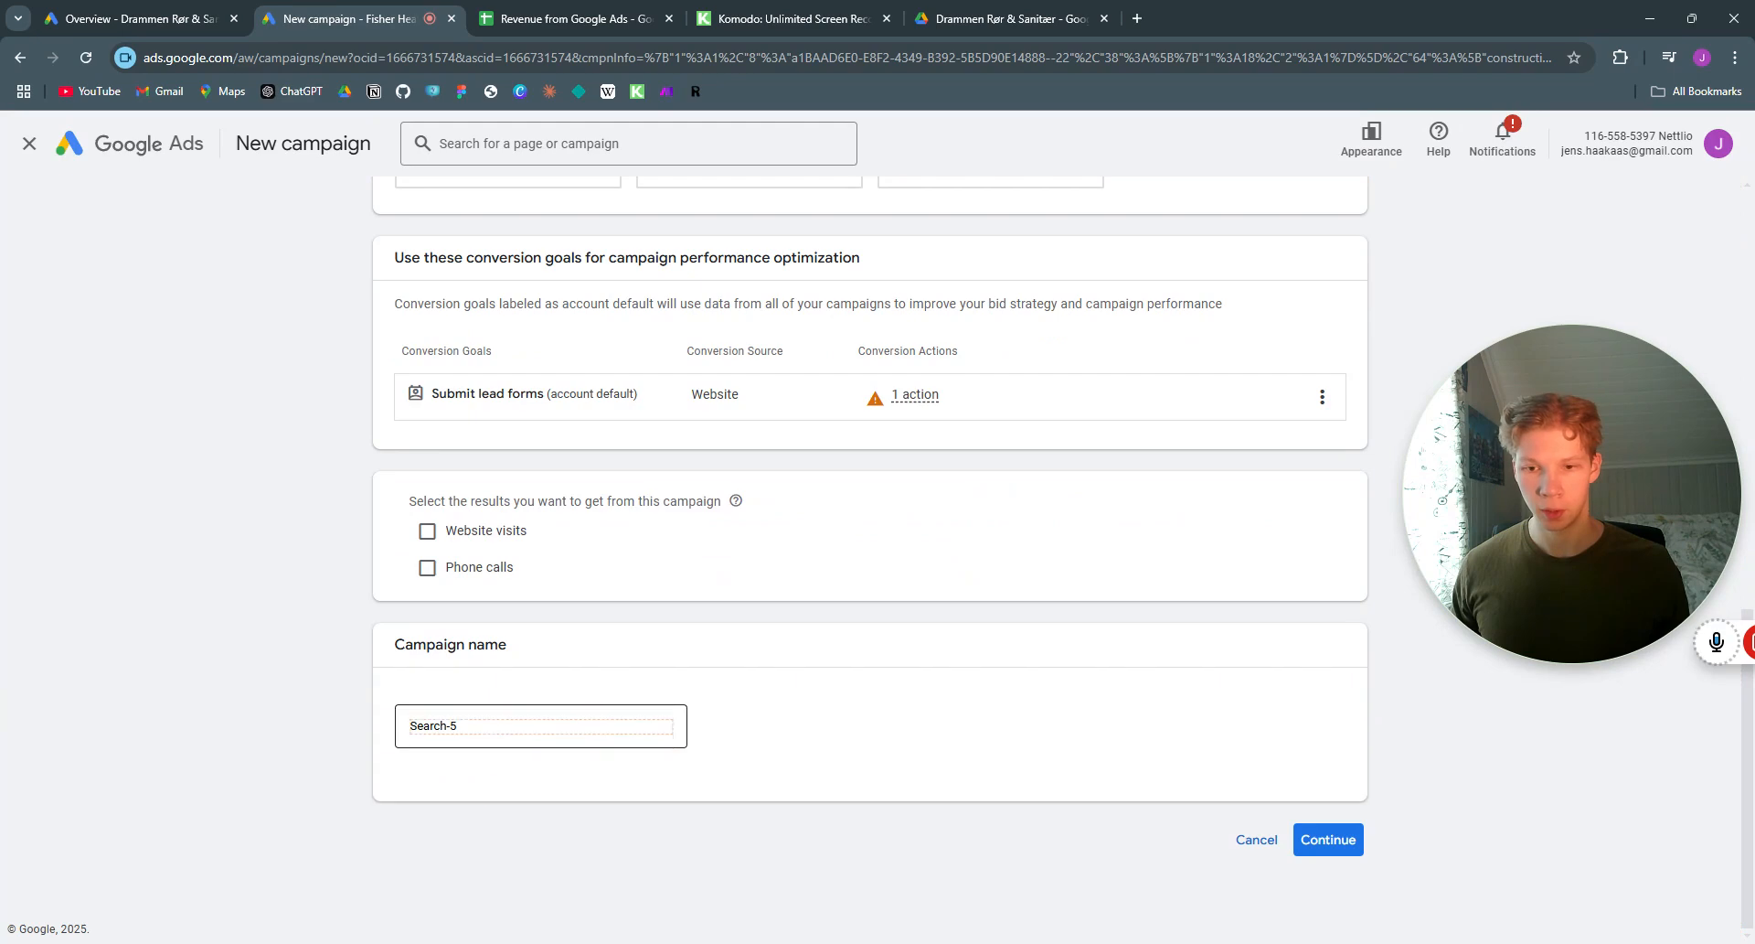
Step: Name the campaign "Campaign Tutorial 2" and start it as a new campaign instead of resuming the saved draft
left_click_drag(460, 725, 375, 728)
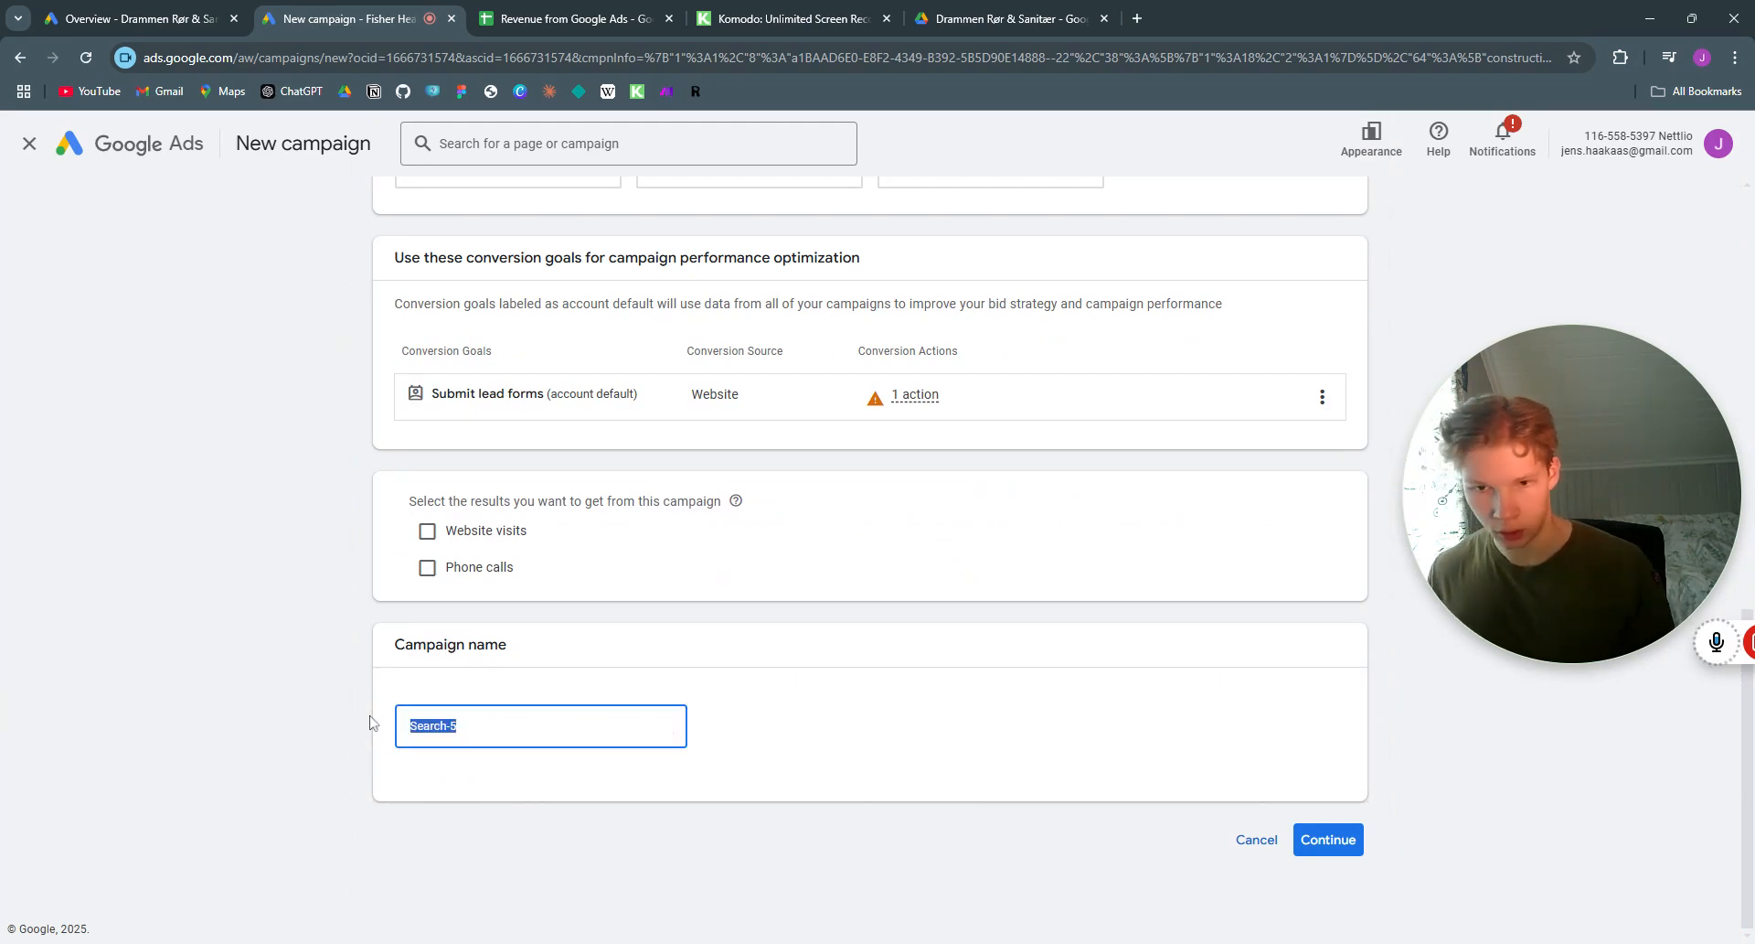
type("Campaign Tutorial")
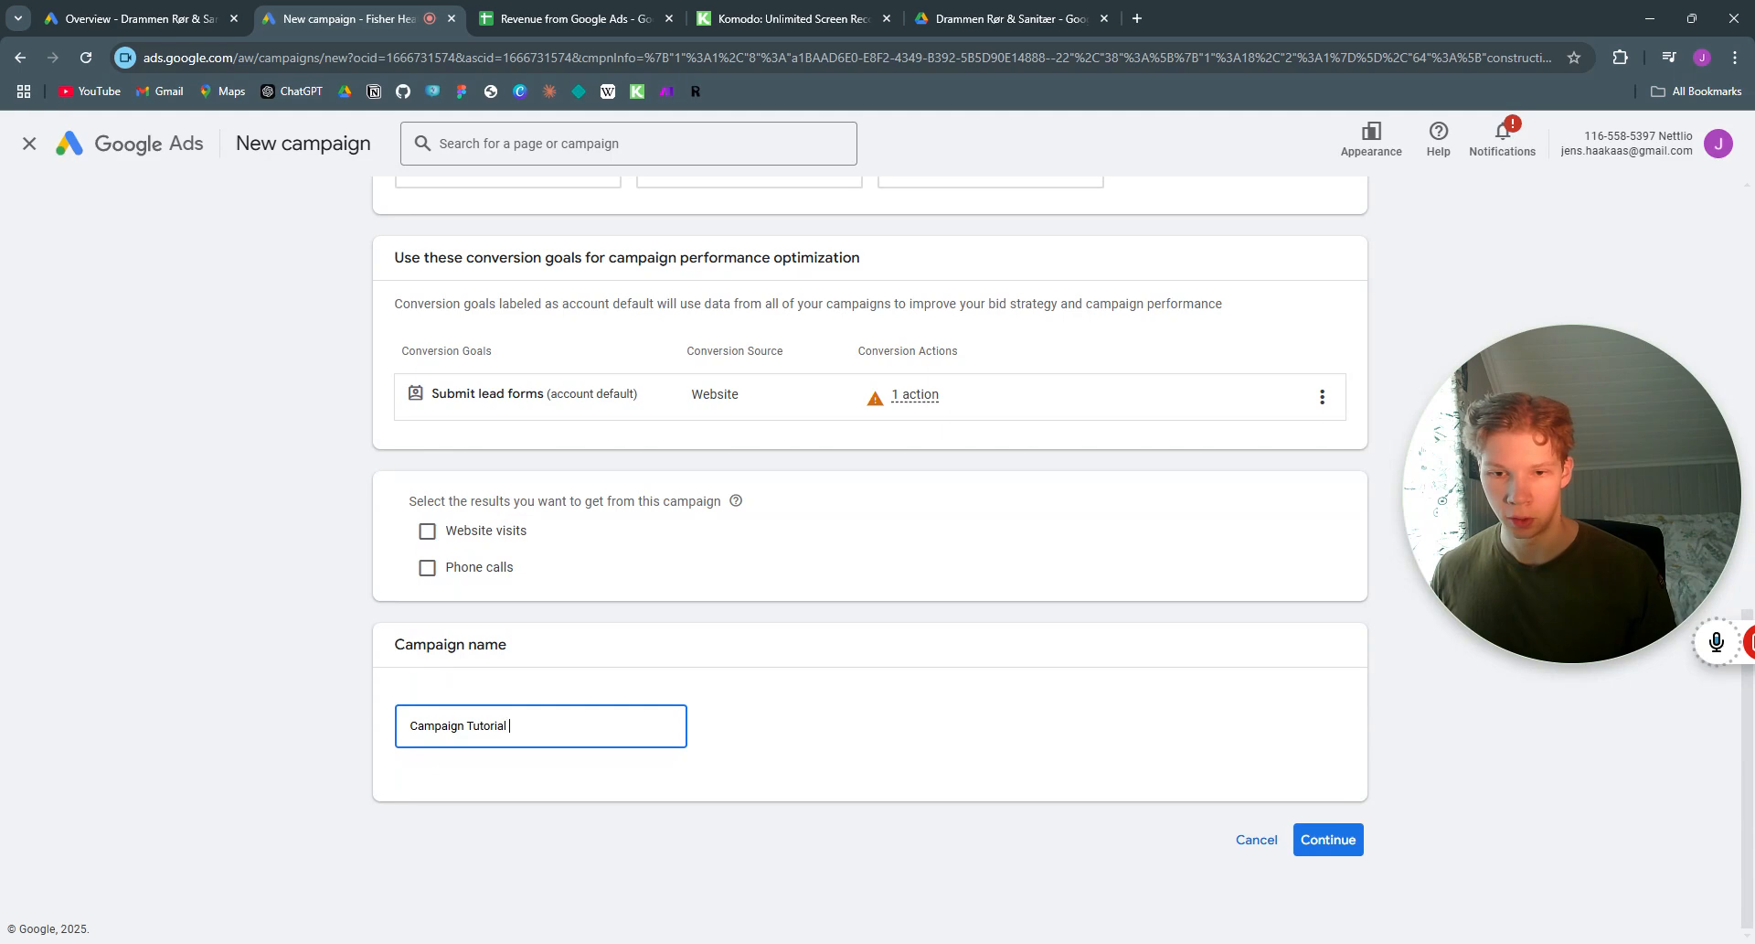
type(" 2")
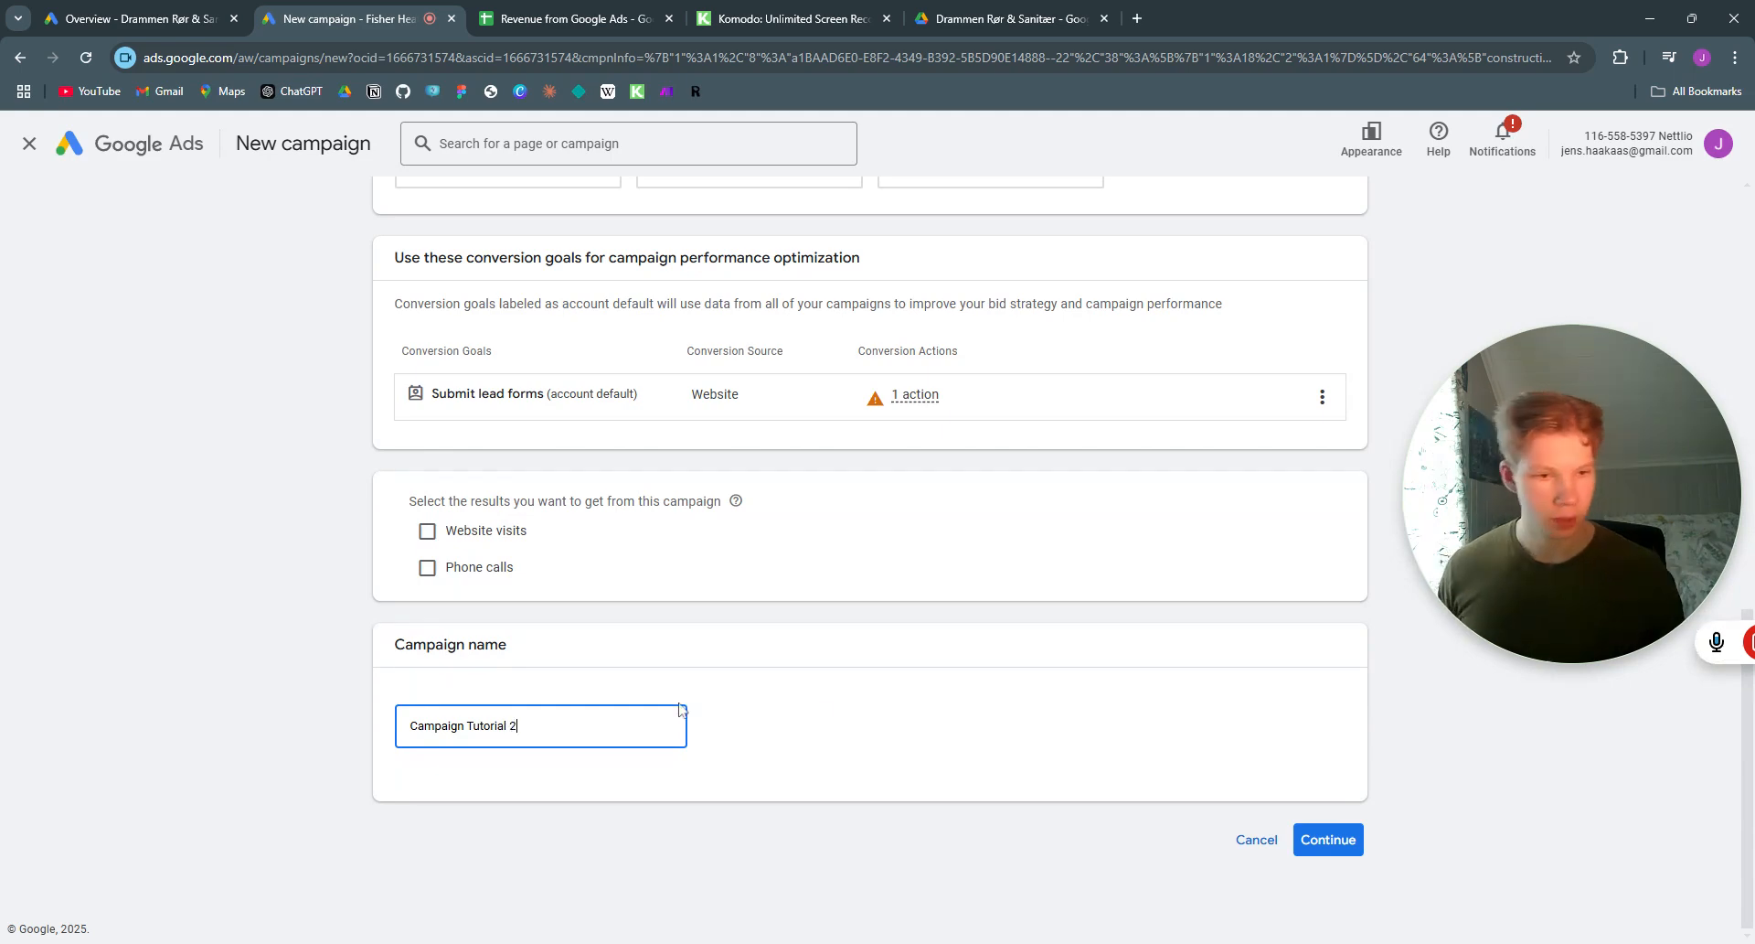
left_click(1320, 843)
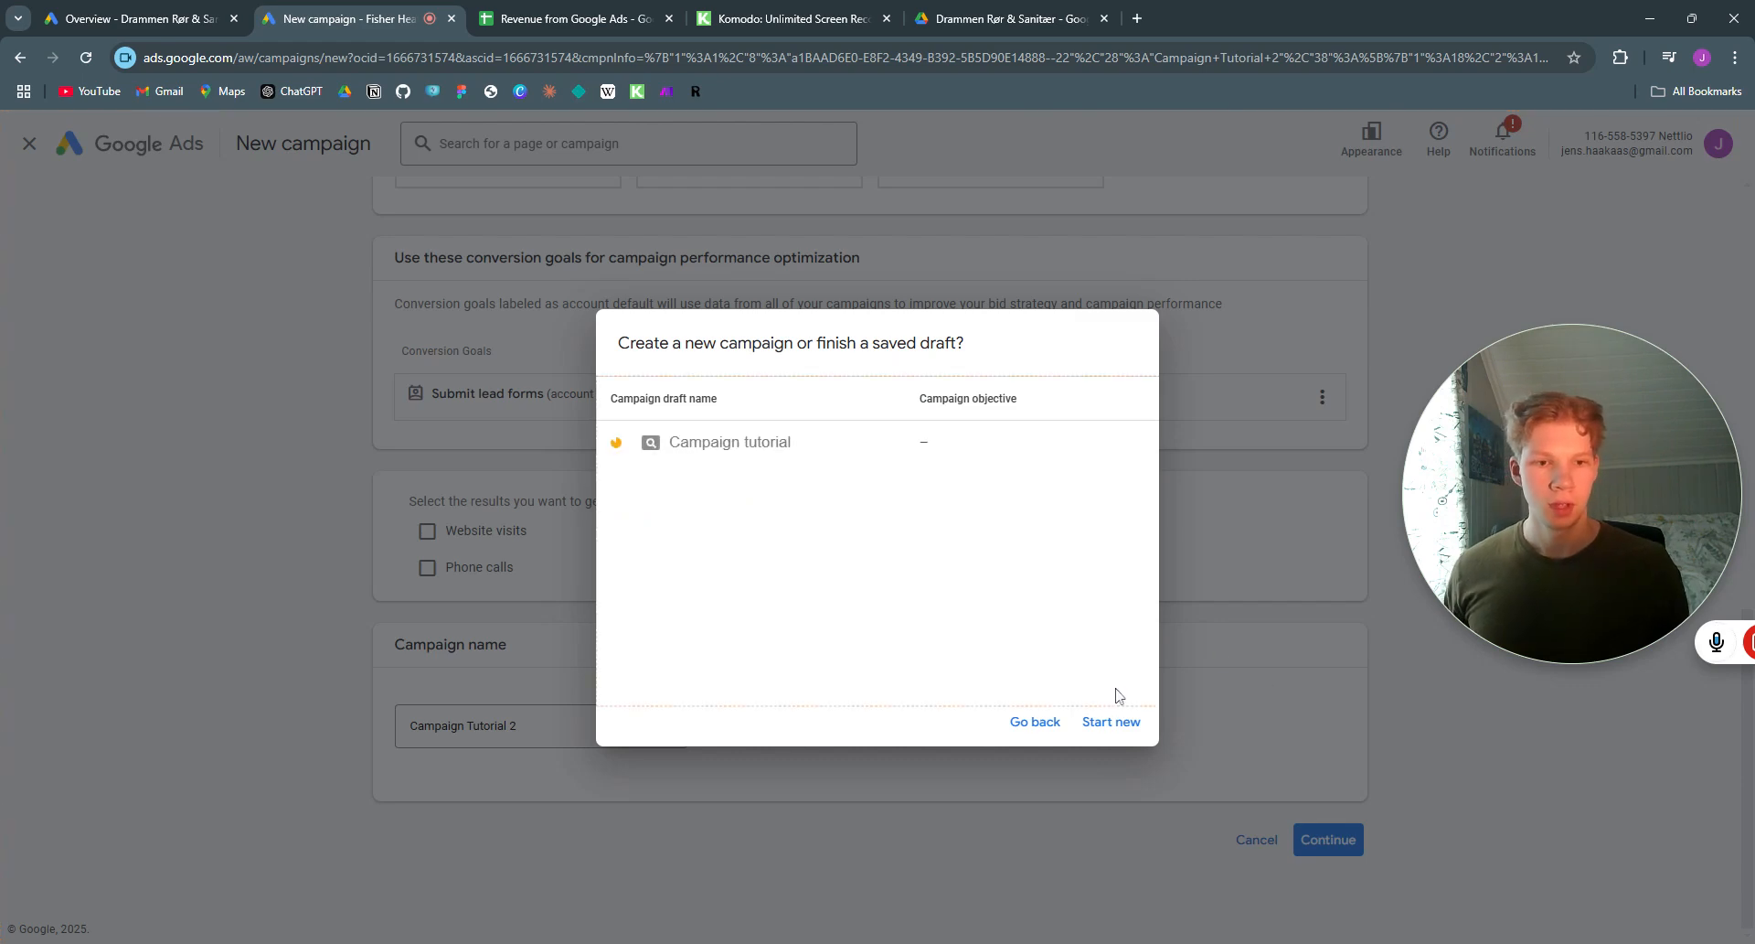
left_click(1117, 727)
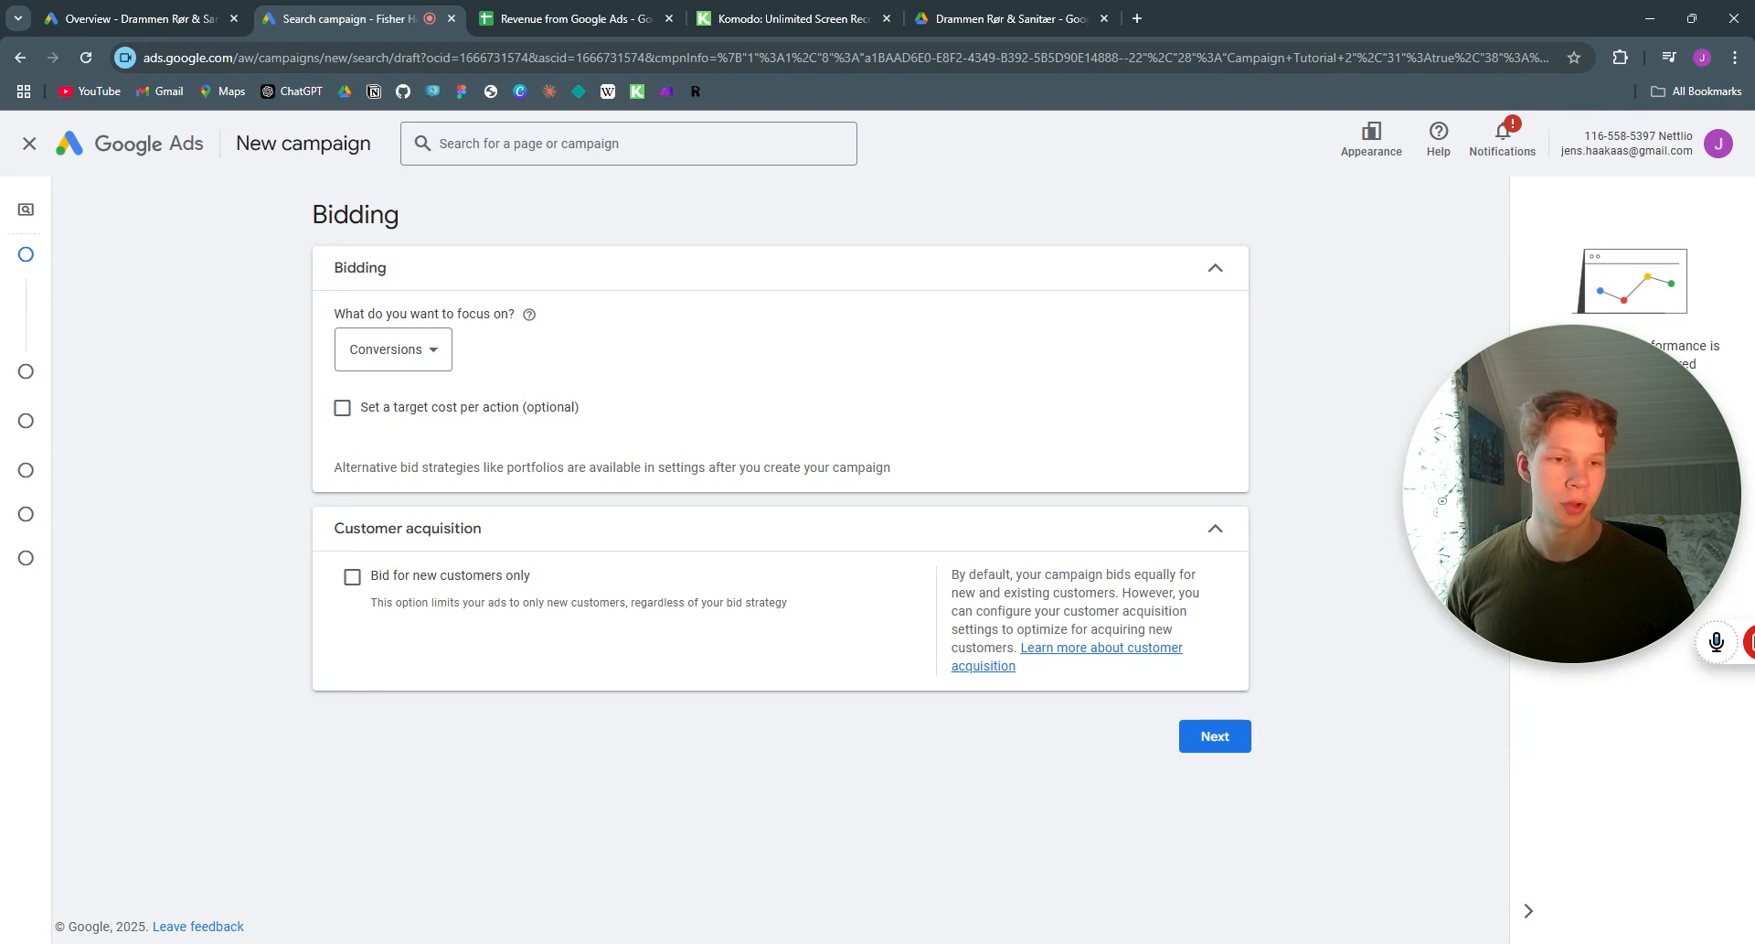
Step: Accept Conversions as the bidding focus and exclude the Google Search Partners and Google Display networks from the campaign
left_click(1228, 751)
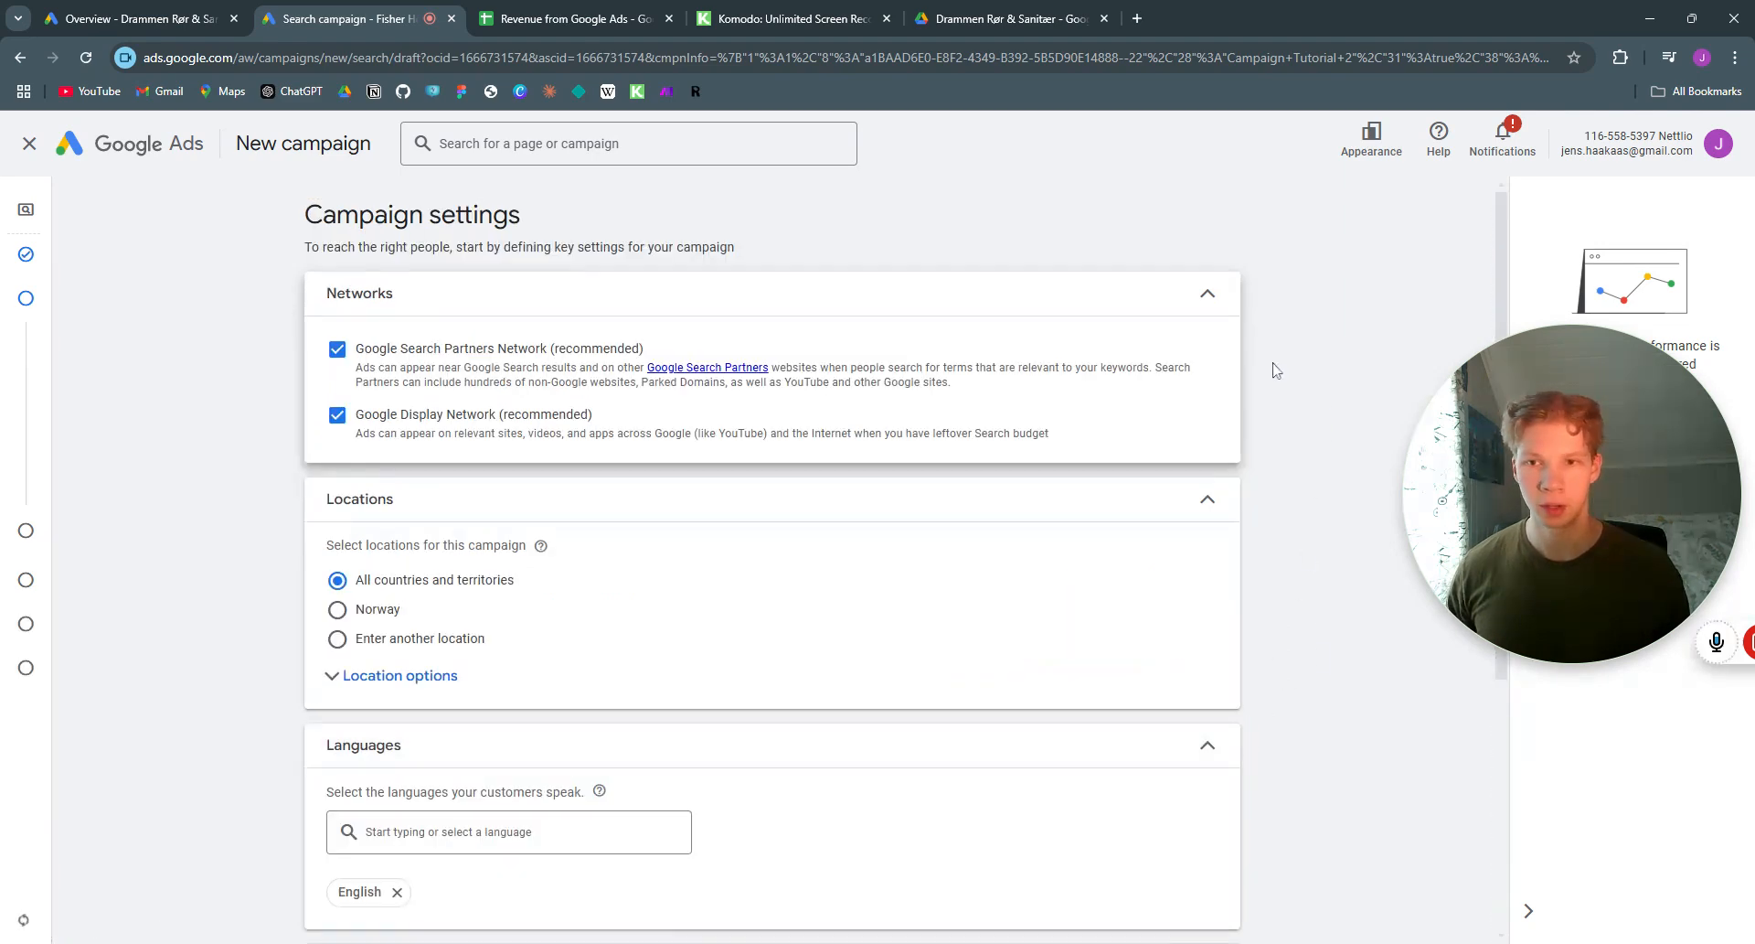
left_click(338, 349)
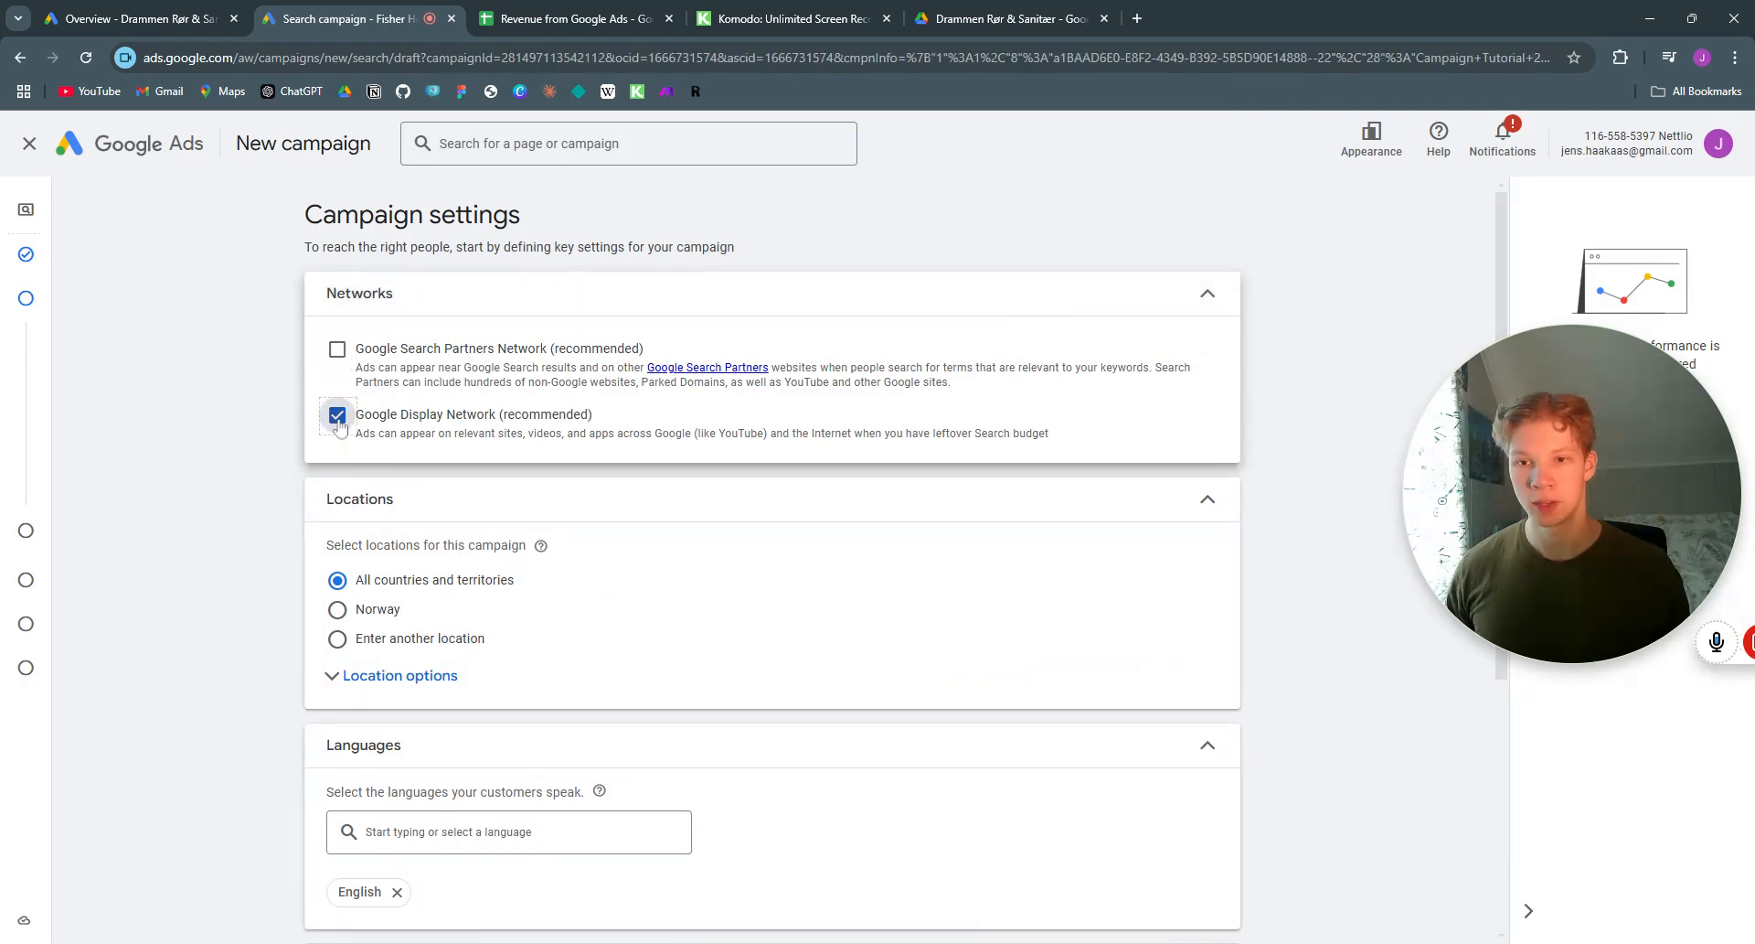
left_click(338, 419)
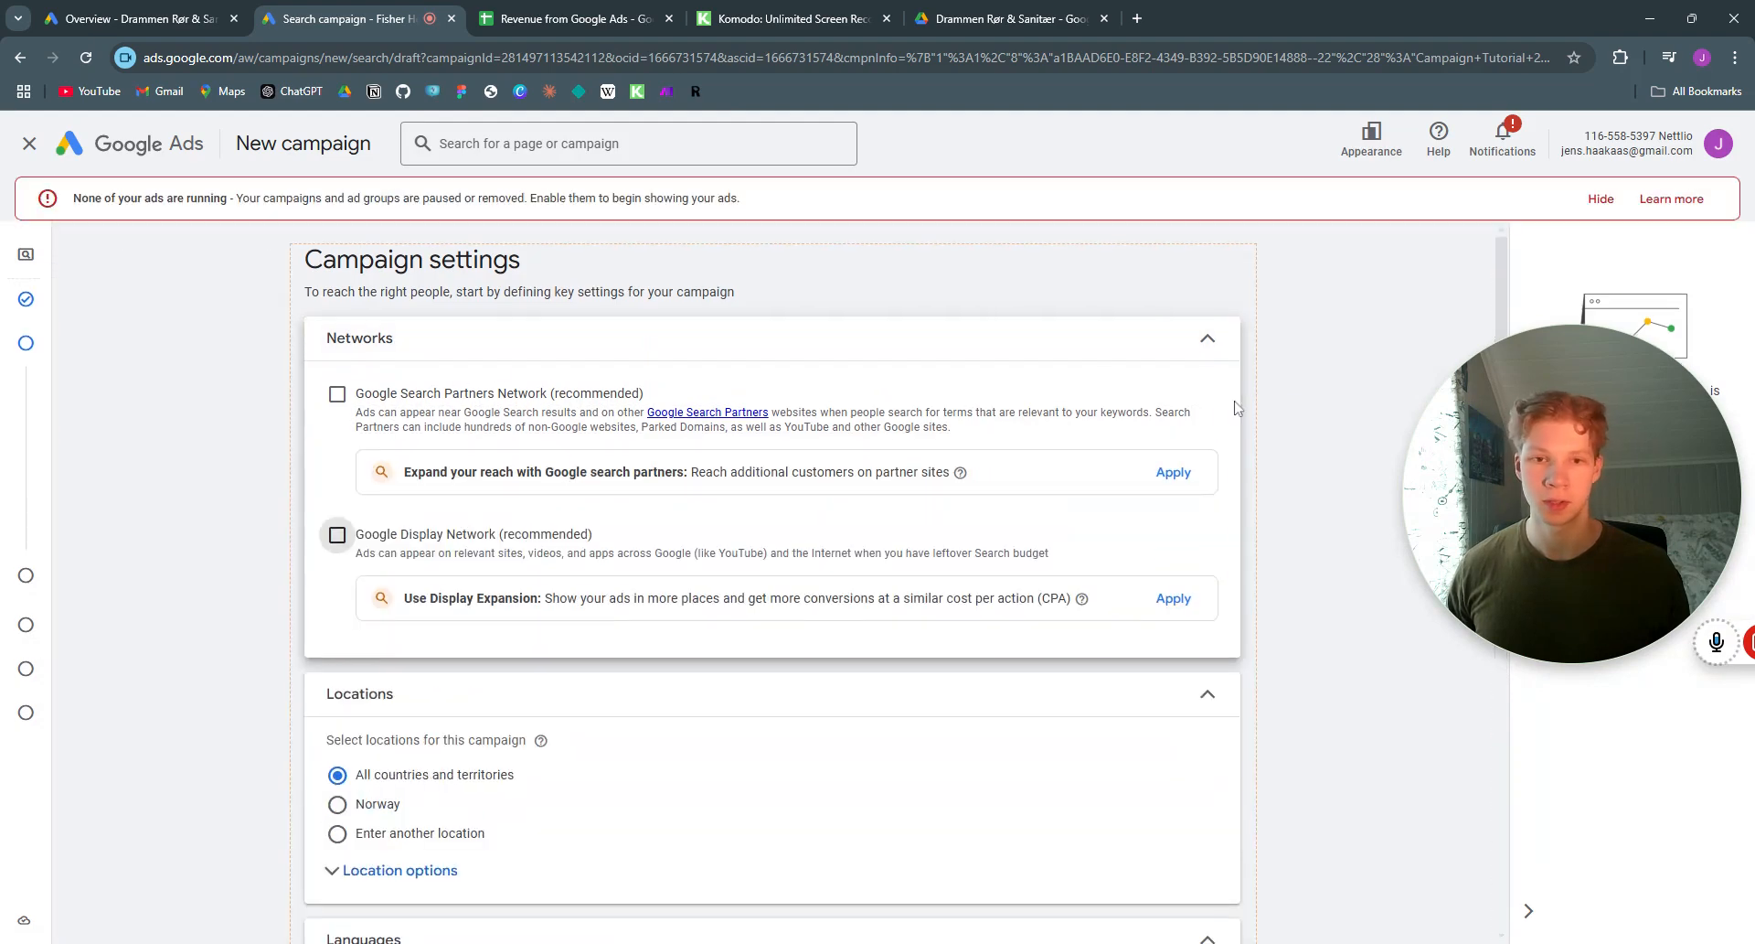
Step: Include Boston, Massachusetts, United States as a custom target location through the advanced location search and inspect its coverage on the map
scroll(1294, 393, "down", 3)
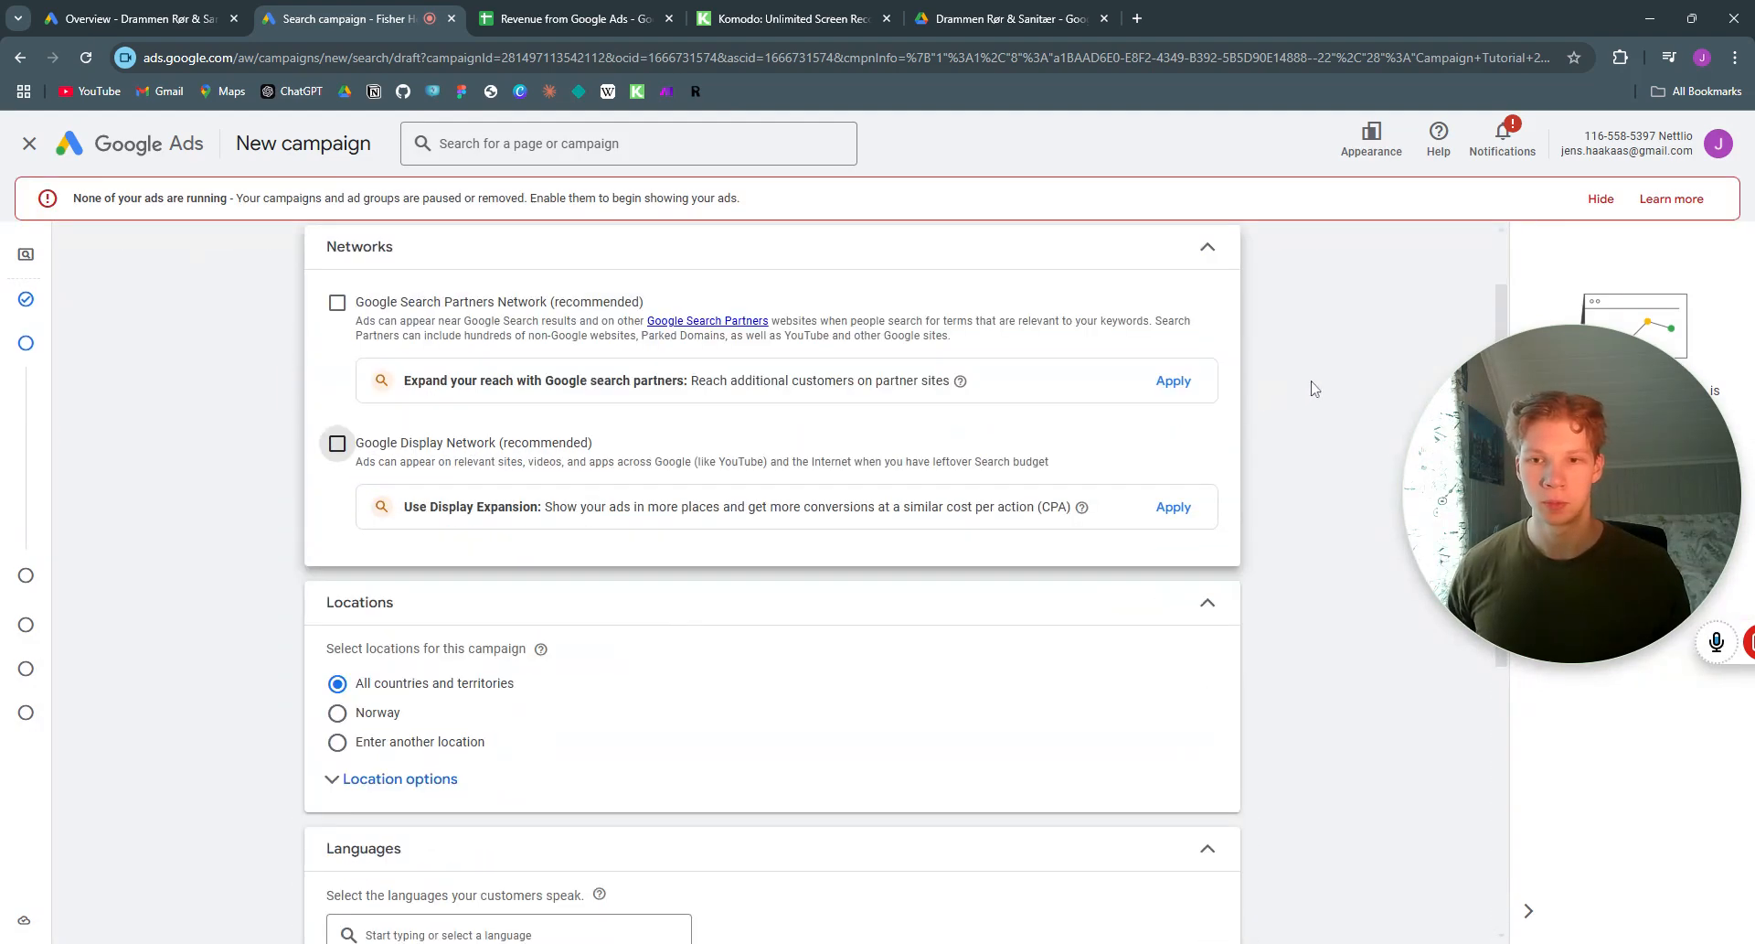
scroll(1312, 365, "down", 2)
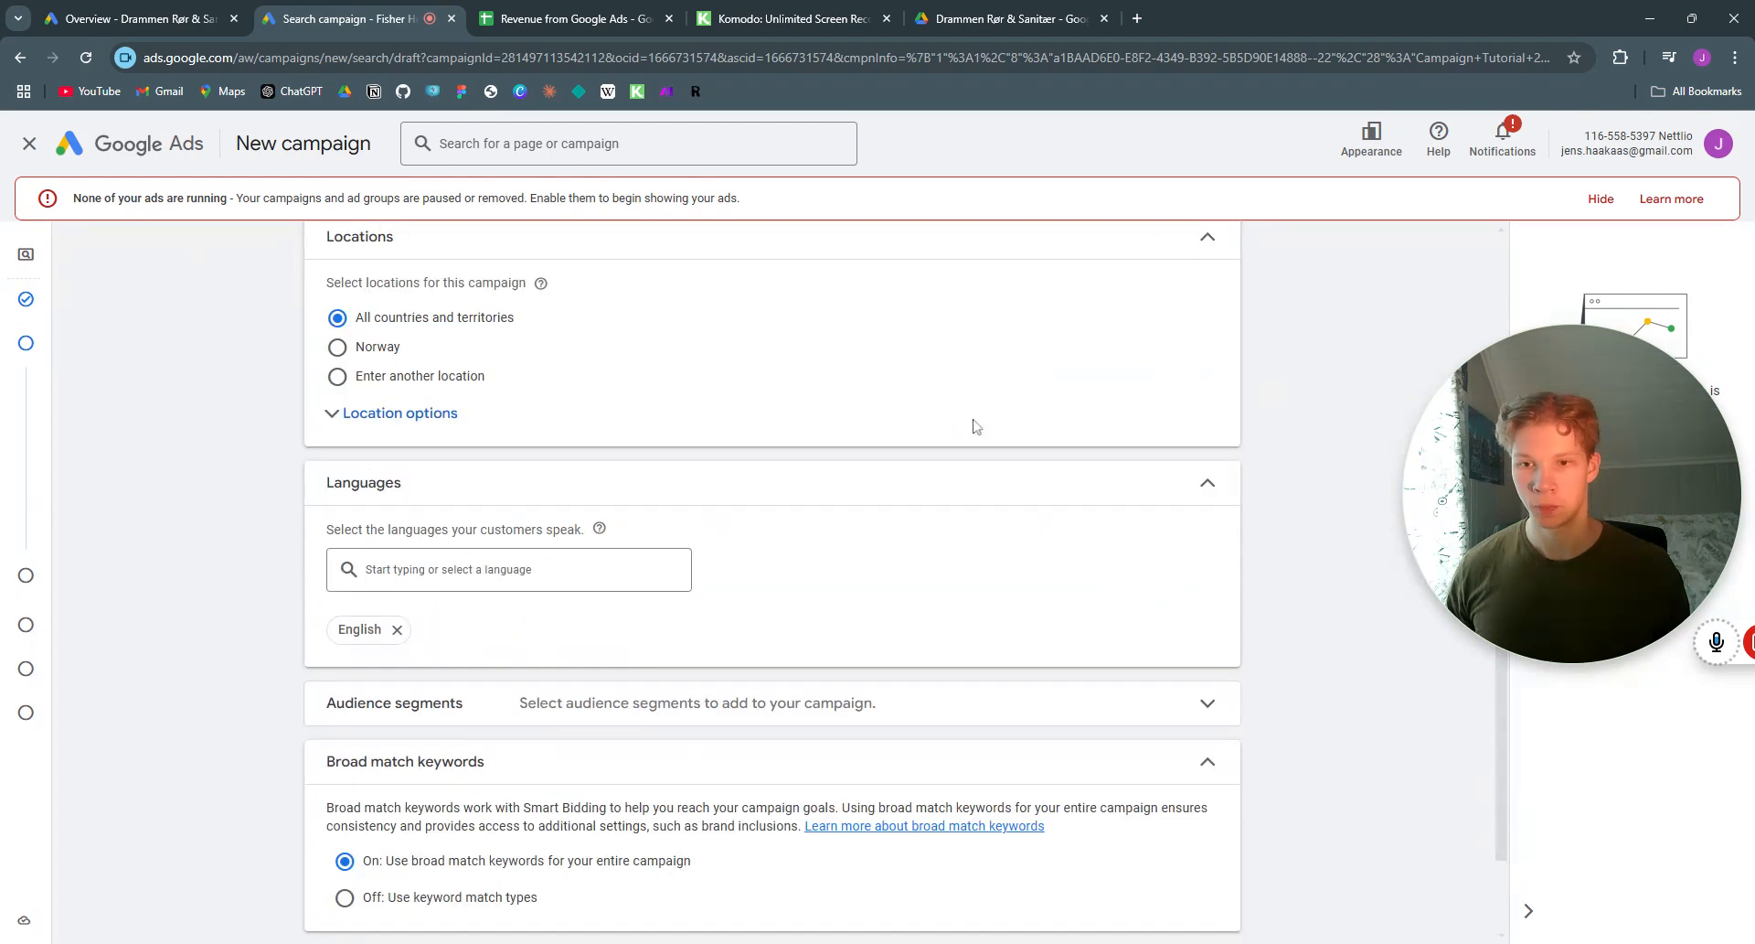
left_click(337, 376)
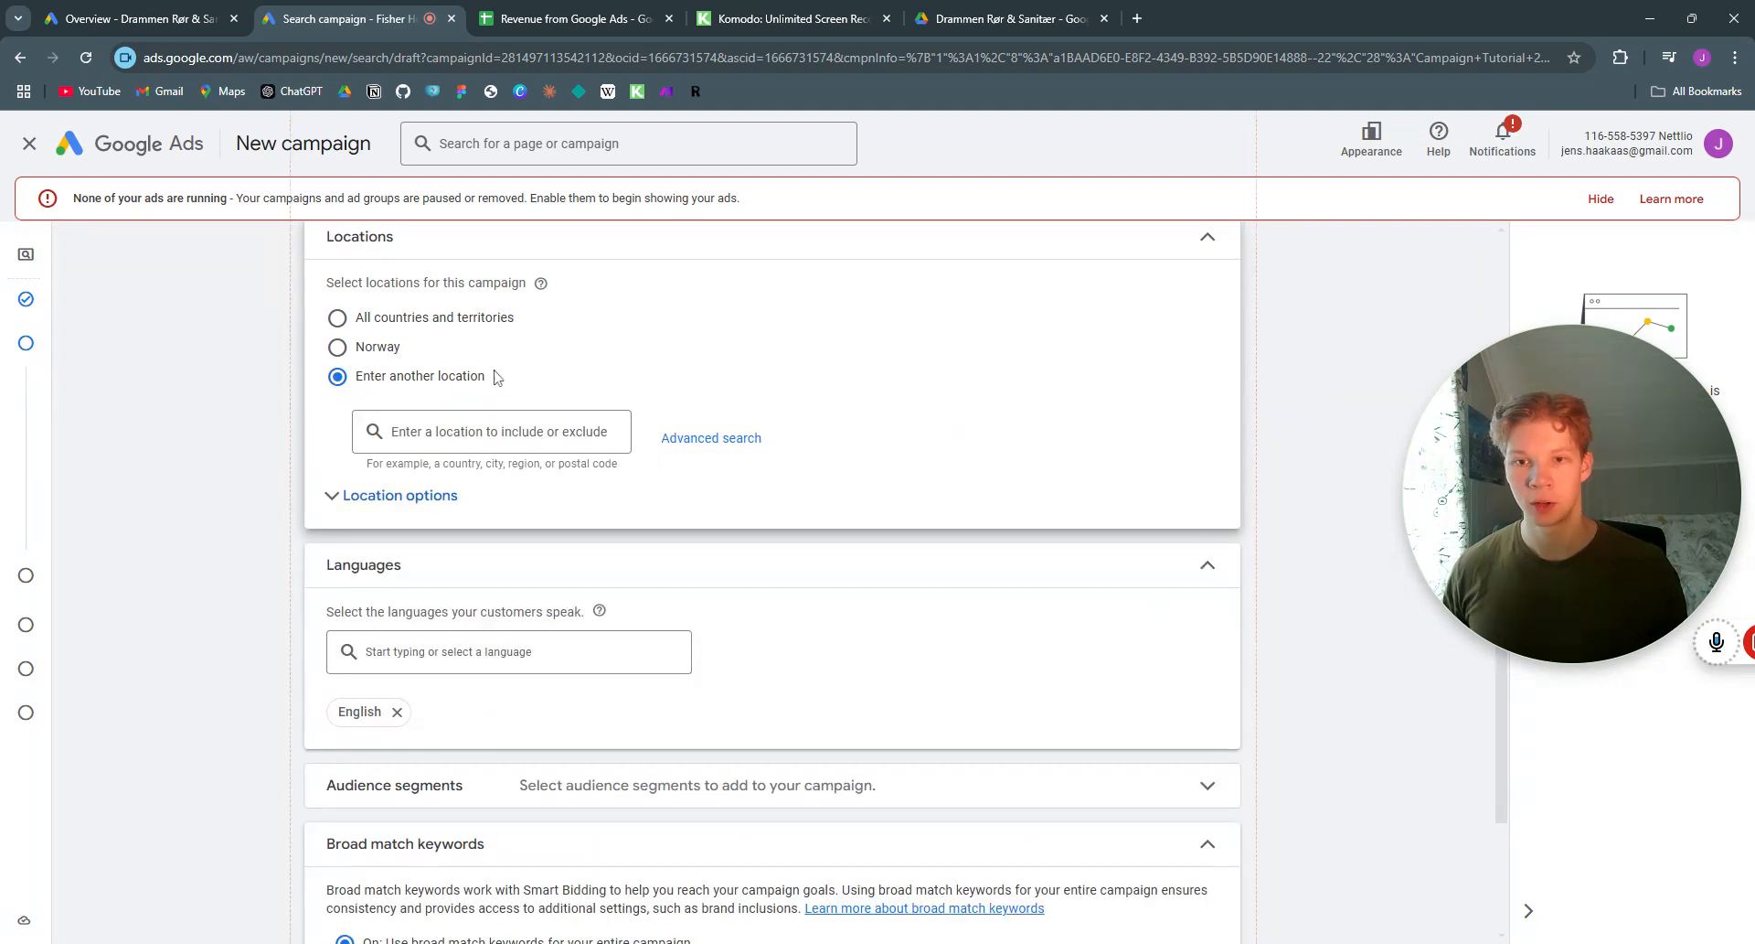
left_click(712, 441)
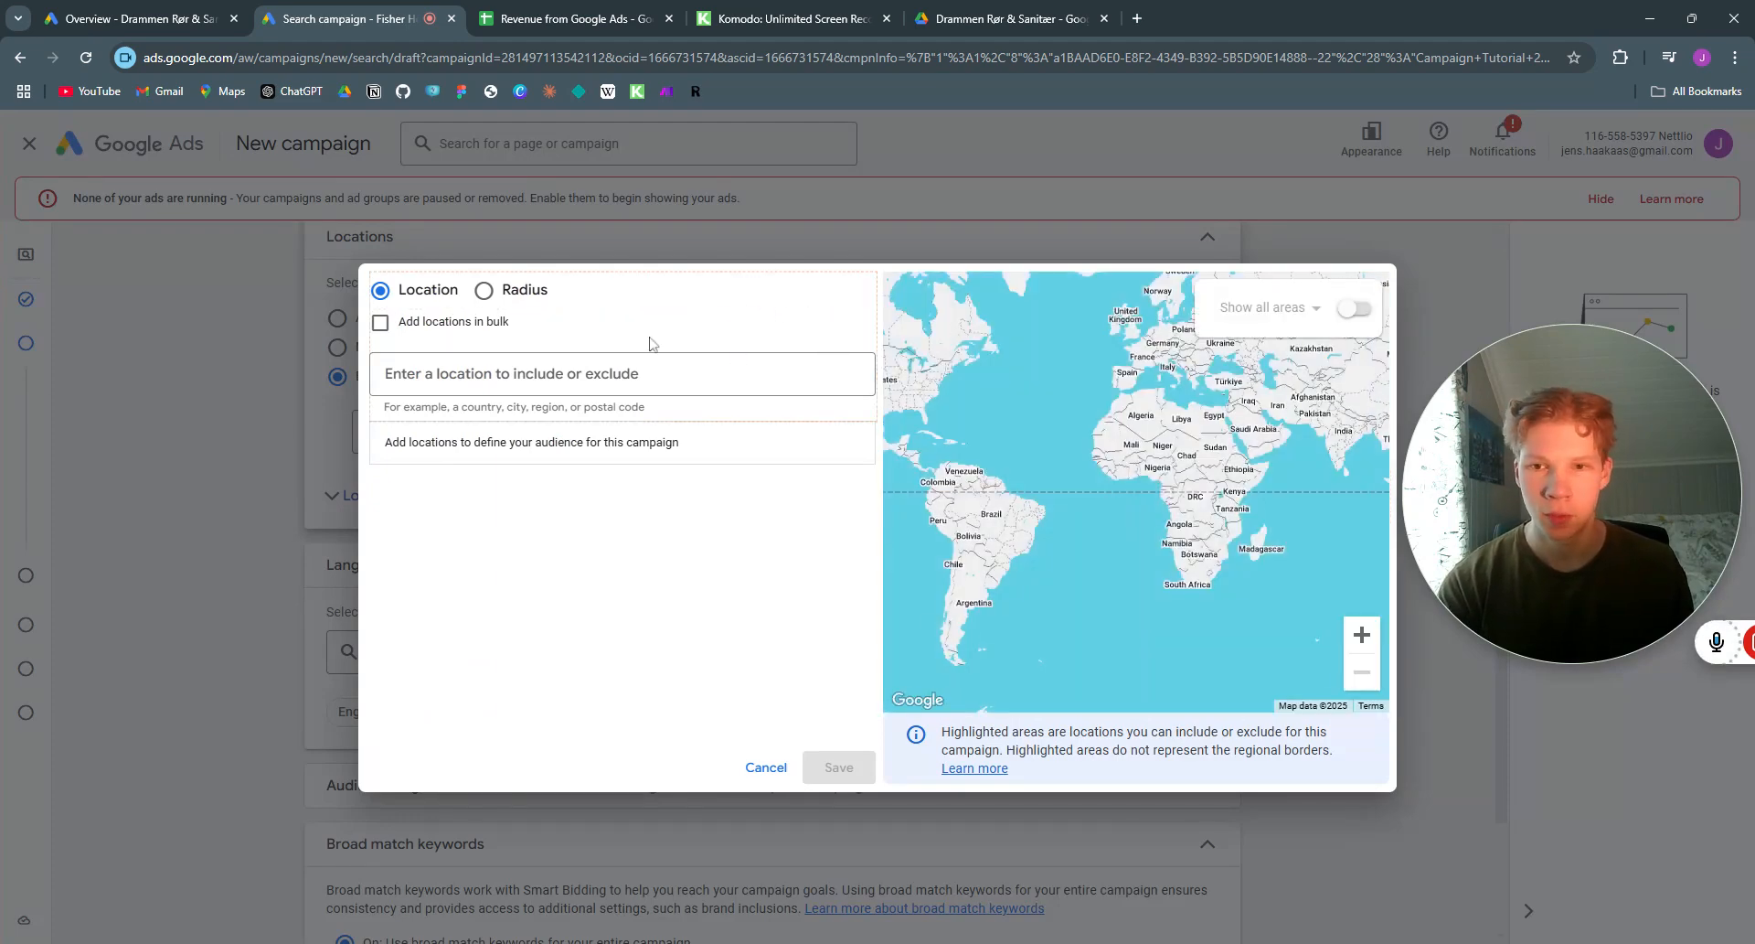
left_click(718, 375)
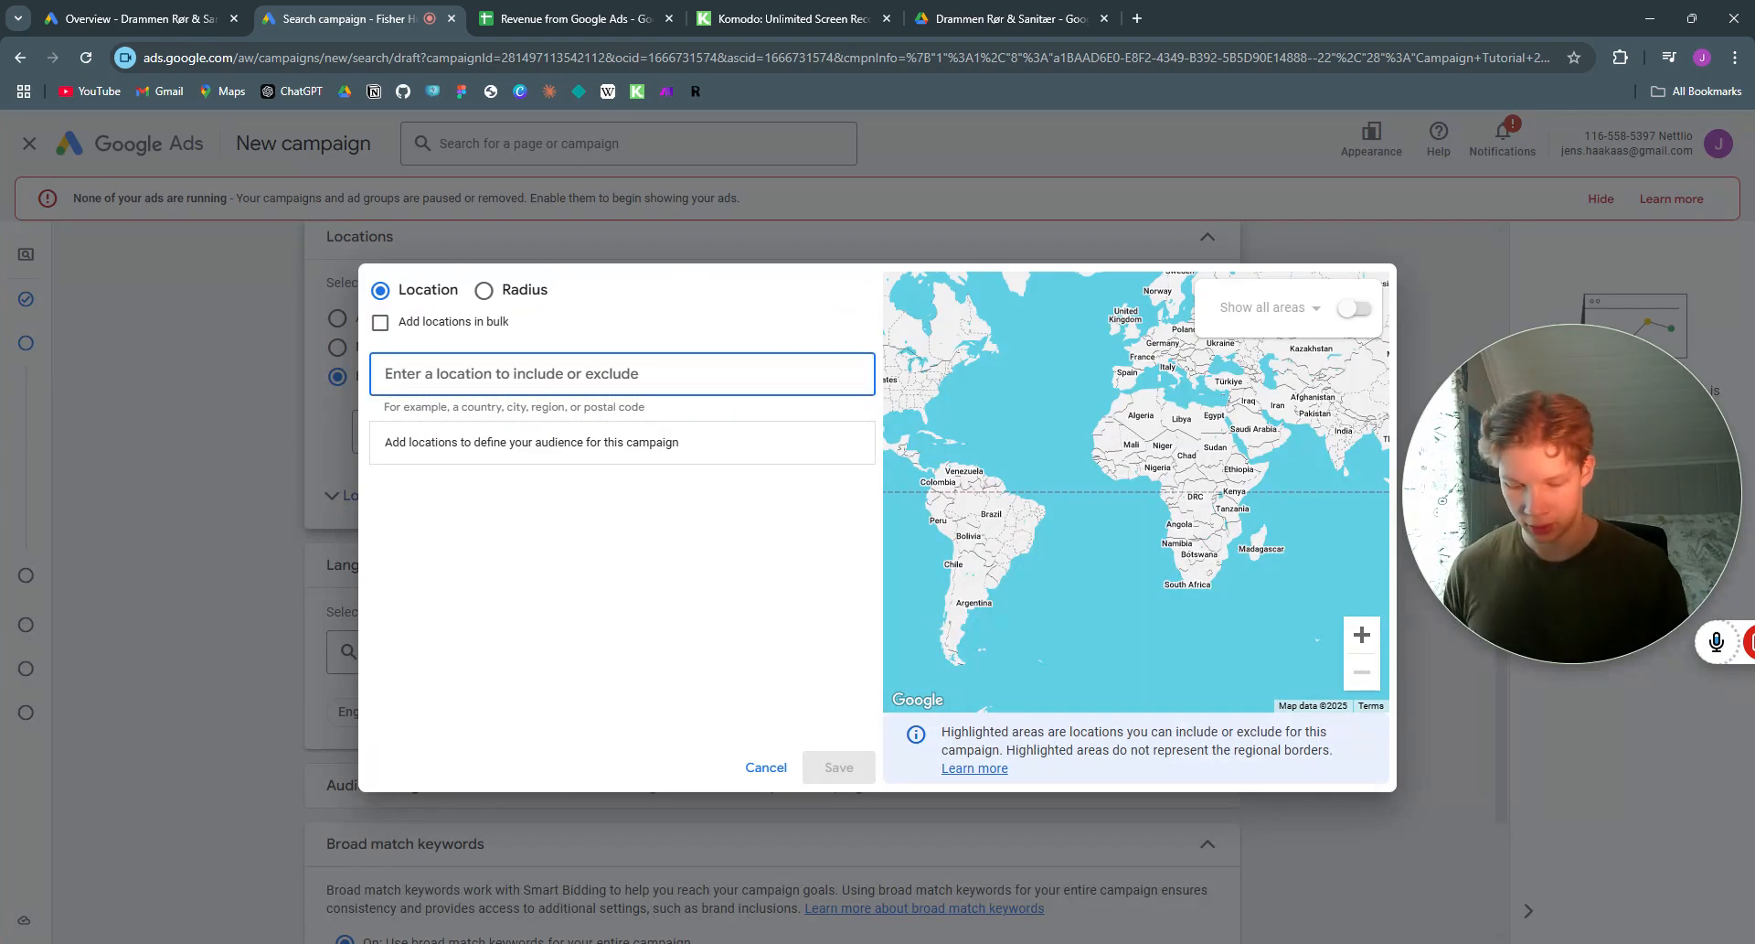
type("boston")
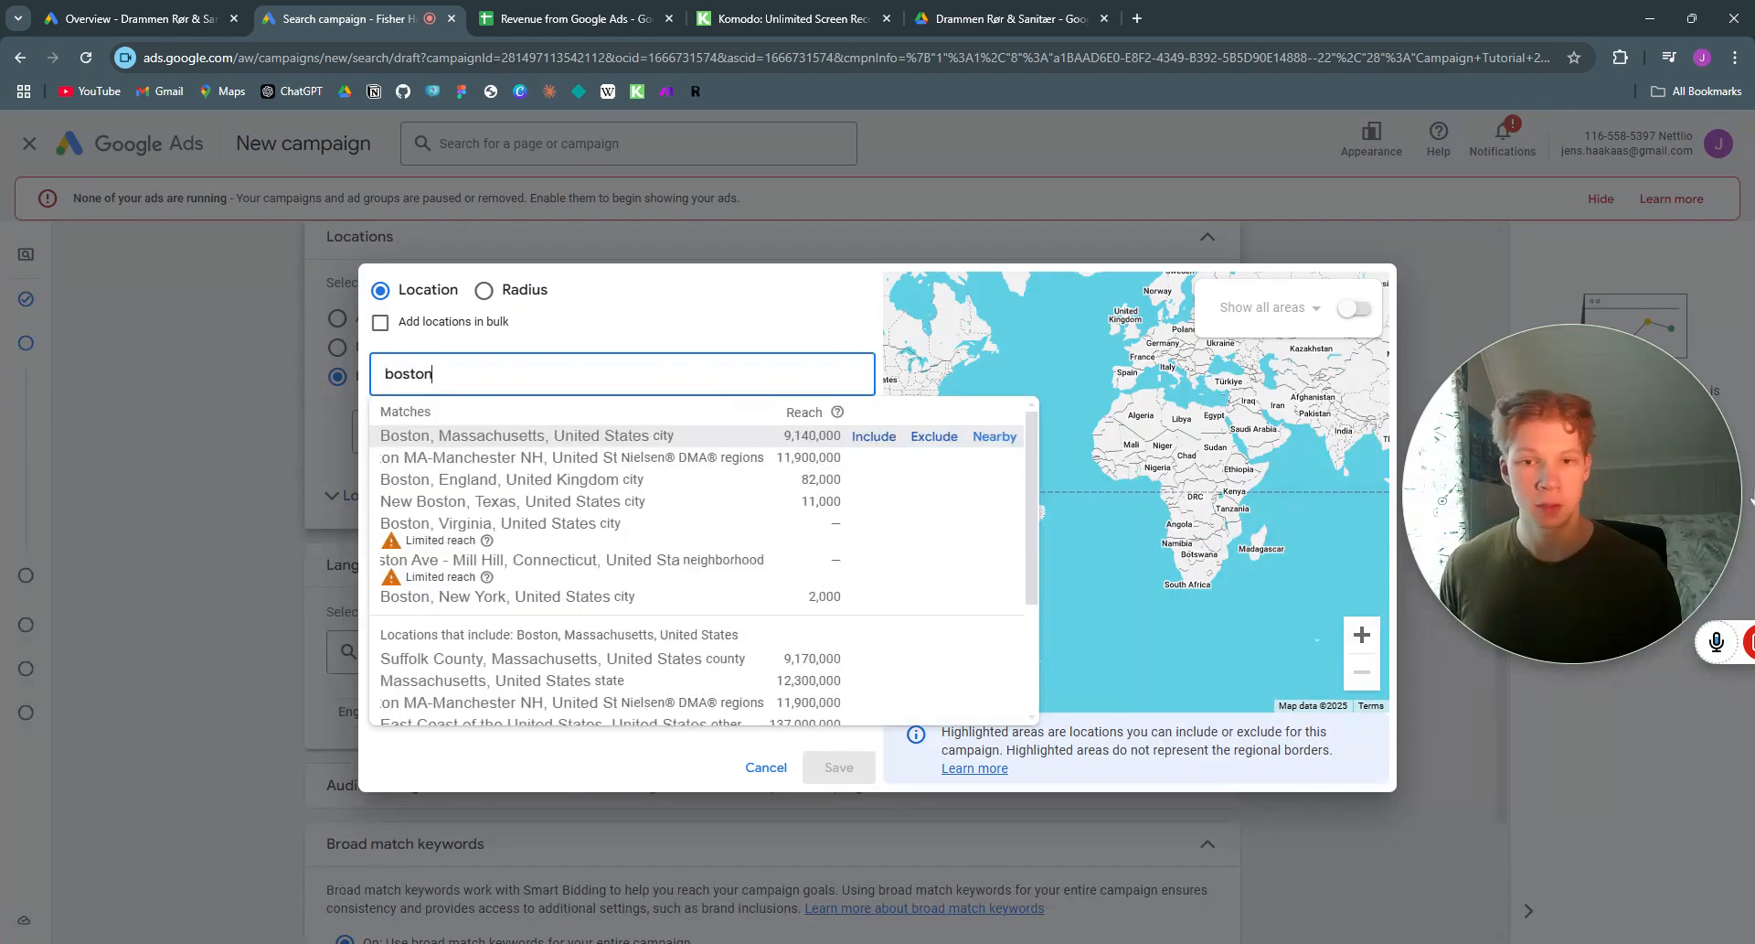
left_click(874, 437)
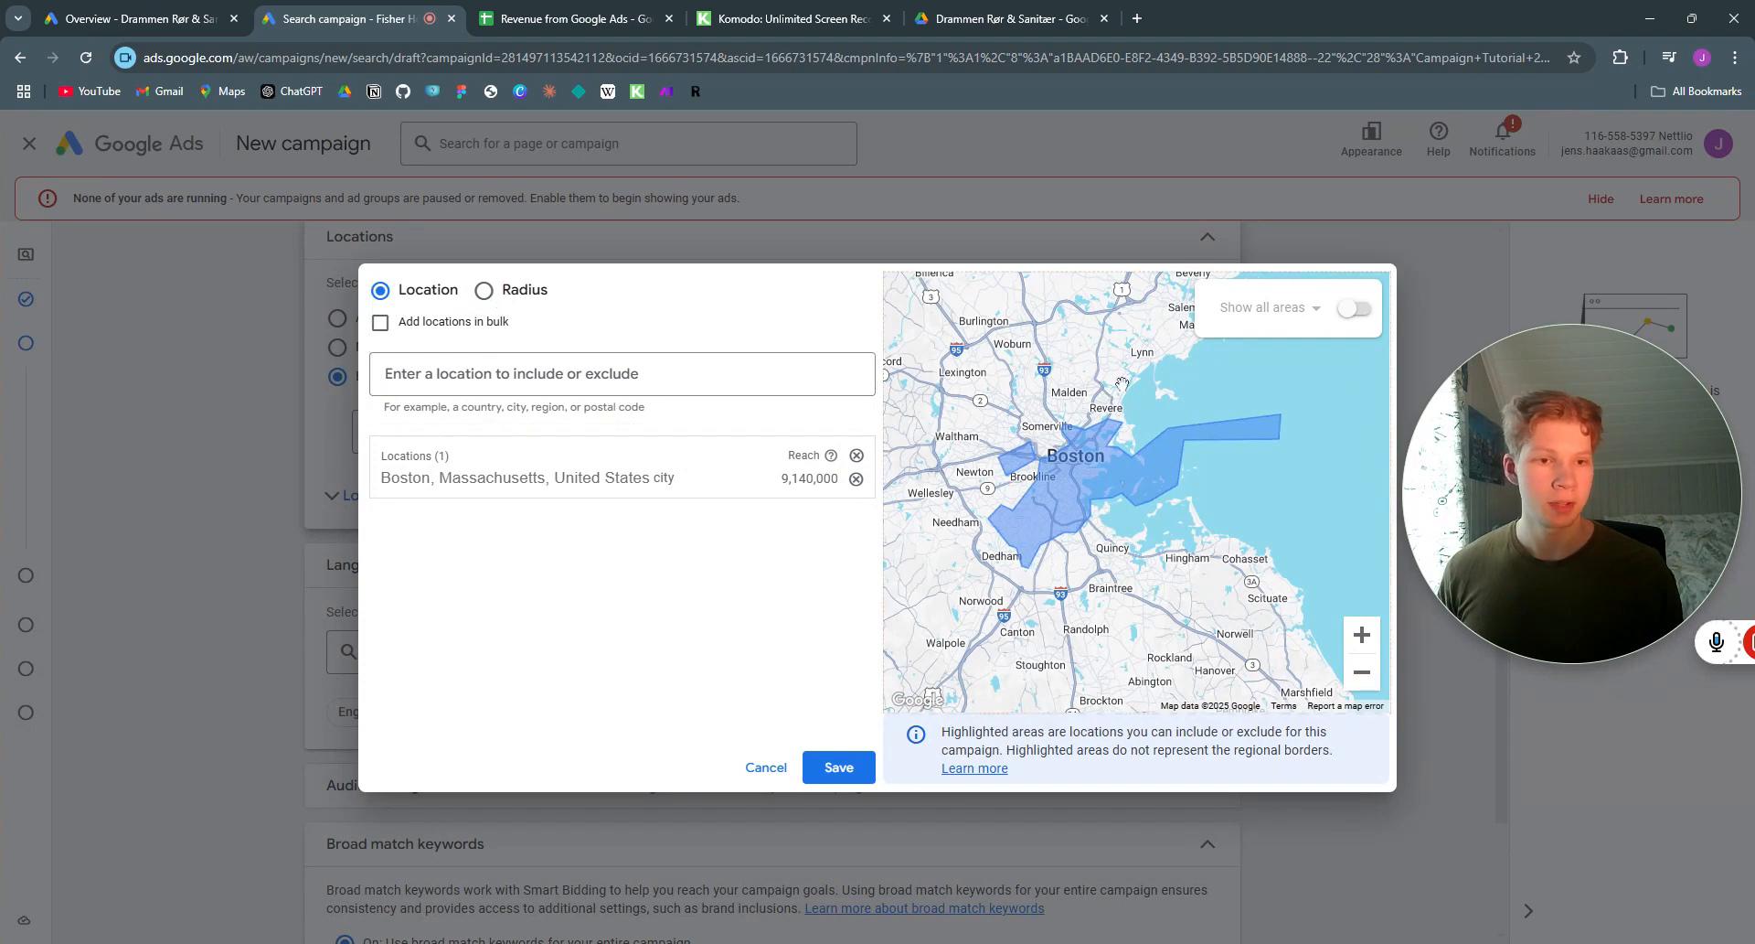
scroll(1045, 384, "up", 1)
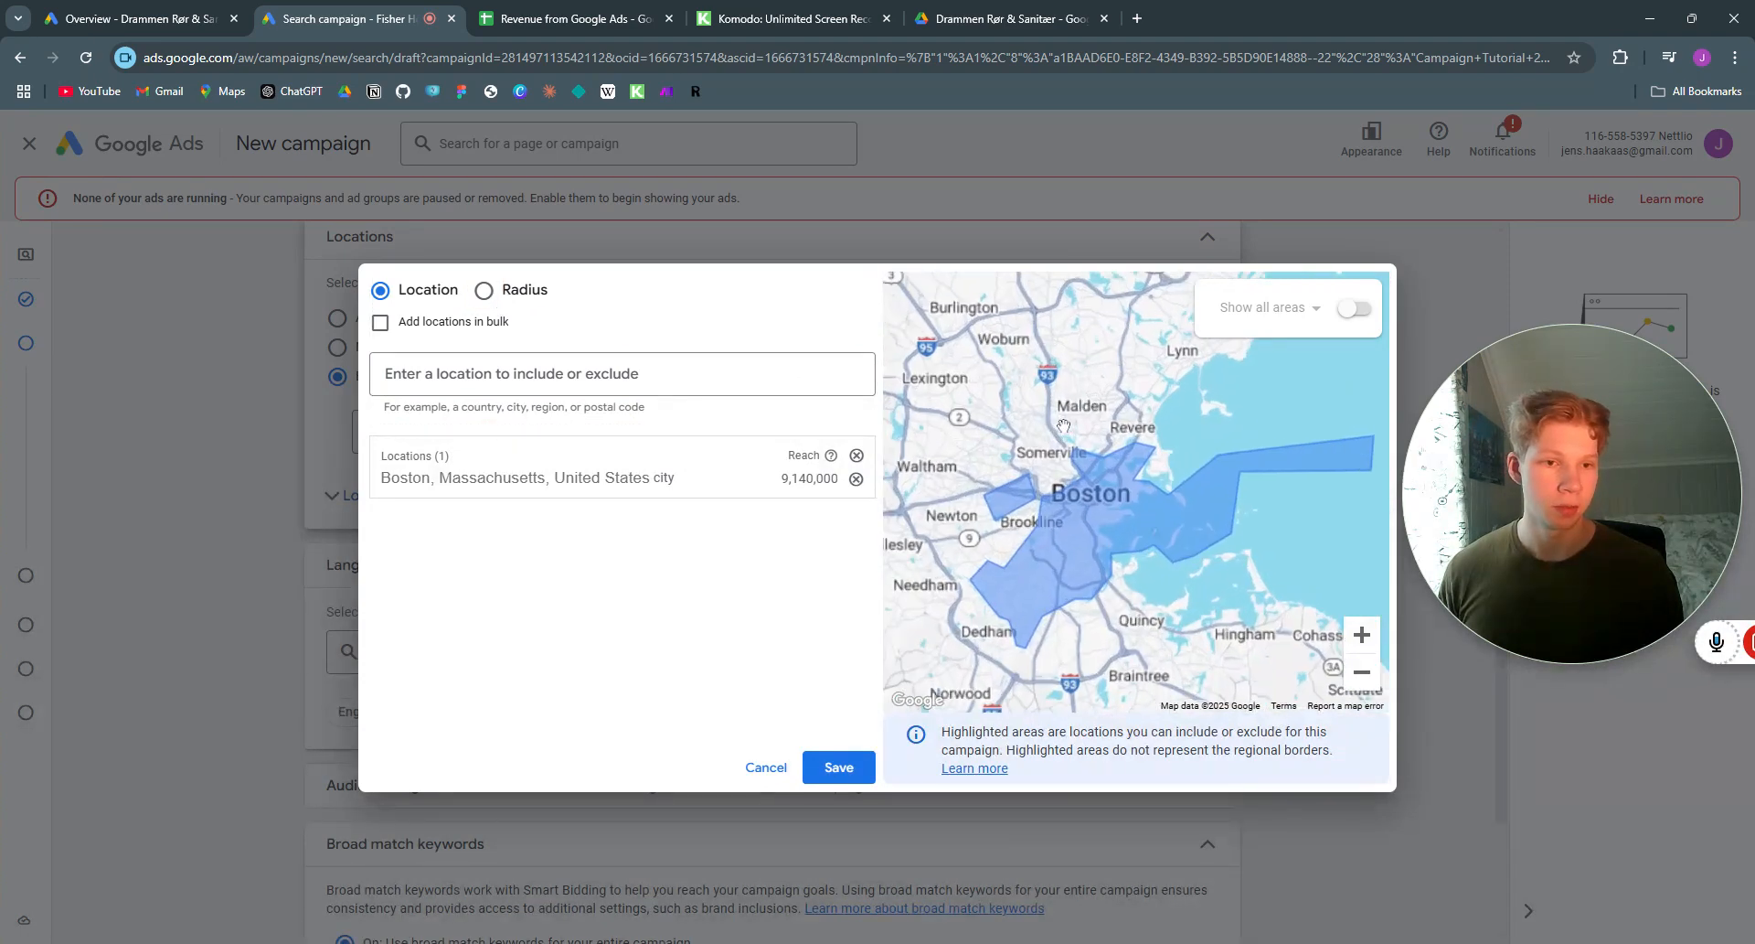
left_click_drag(1128, 426, 1114, 359)
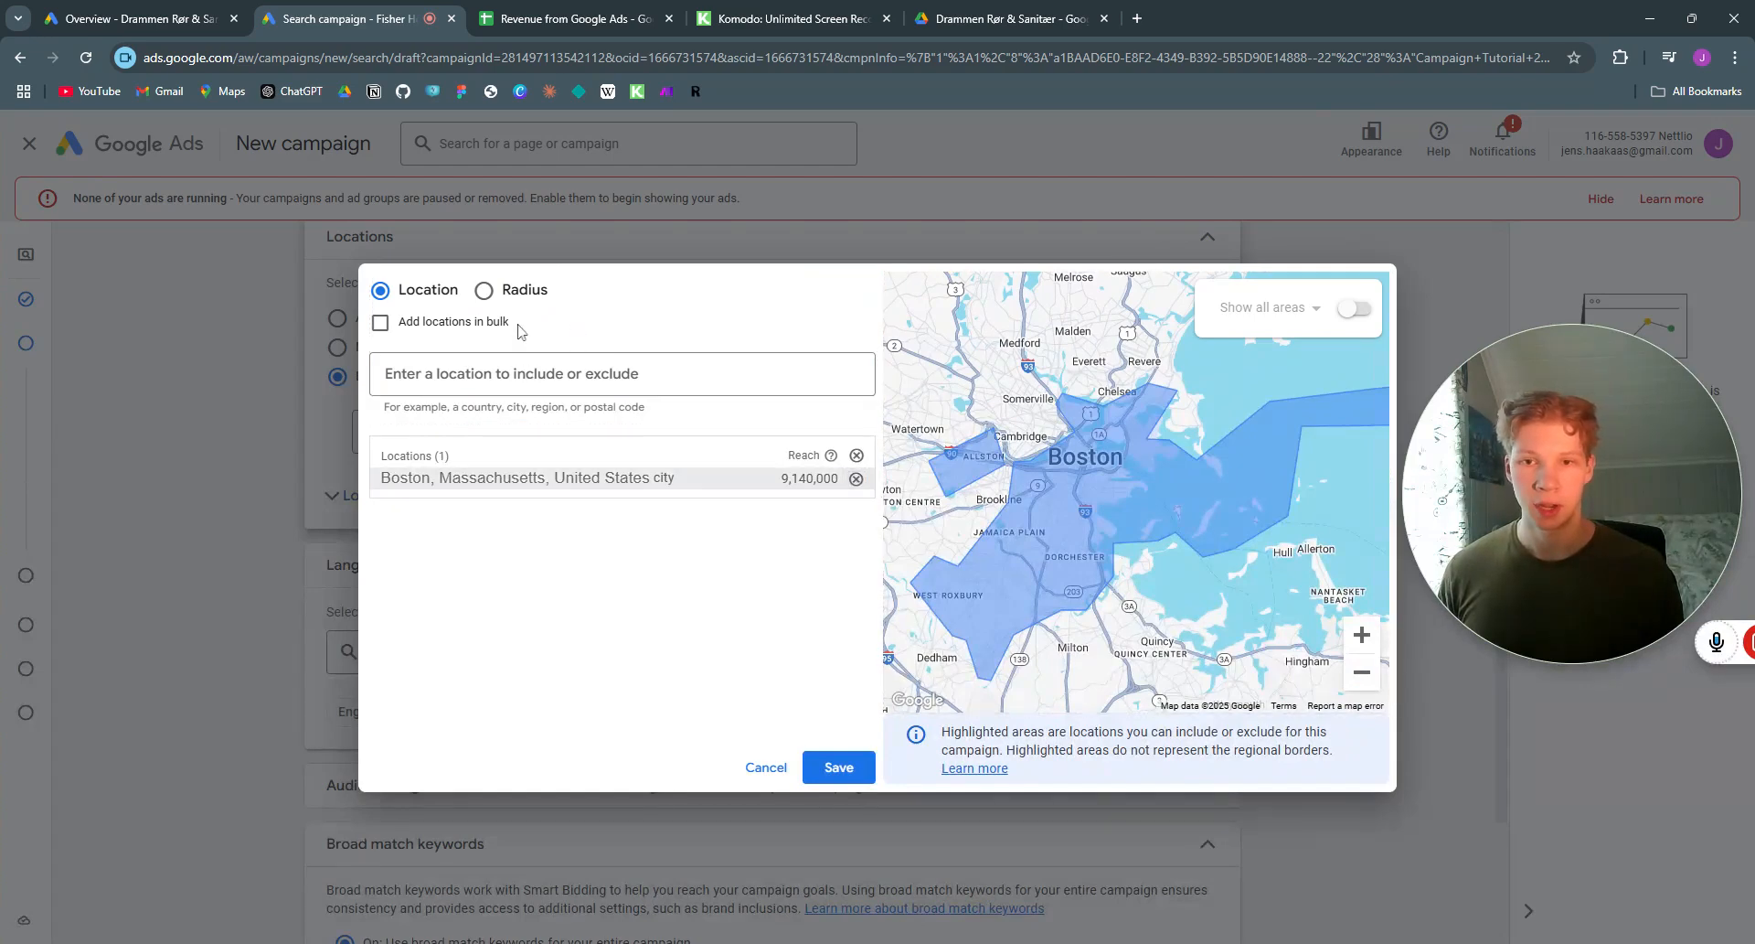
Step: Try targeting a 6 mi radius around a pin placed just north of Boston and remove that radius target
left_click(483, 290)
left_click(798, 377)
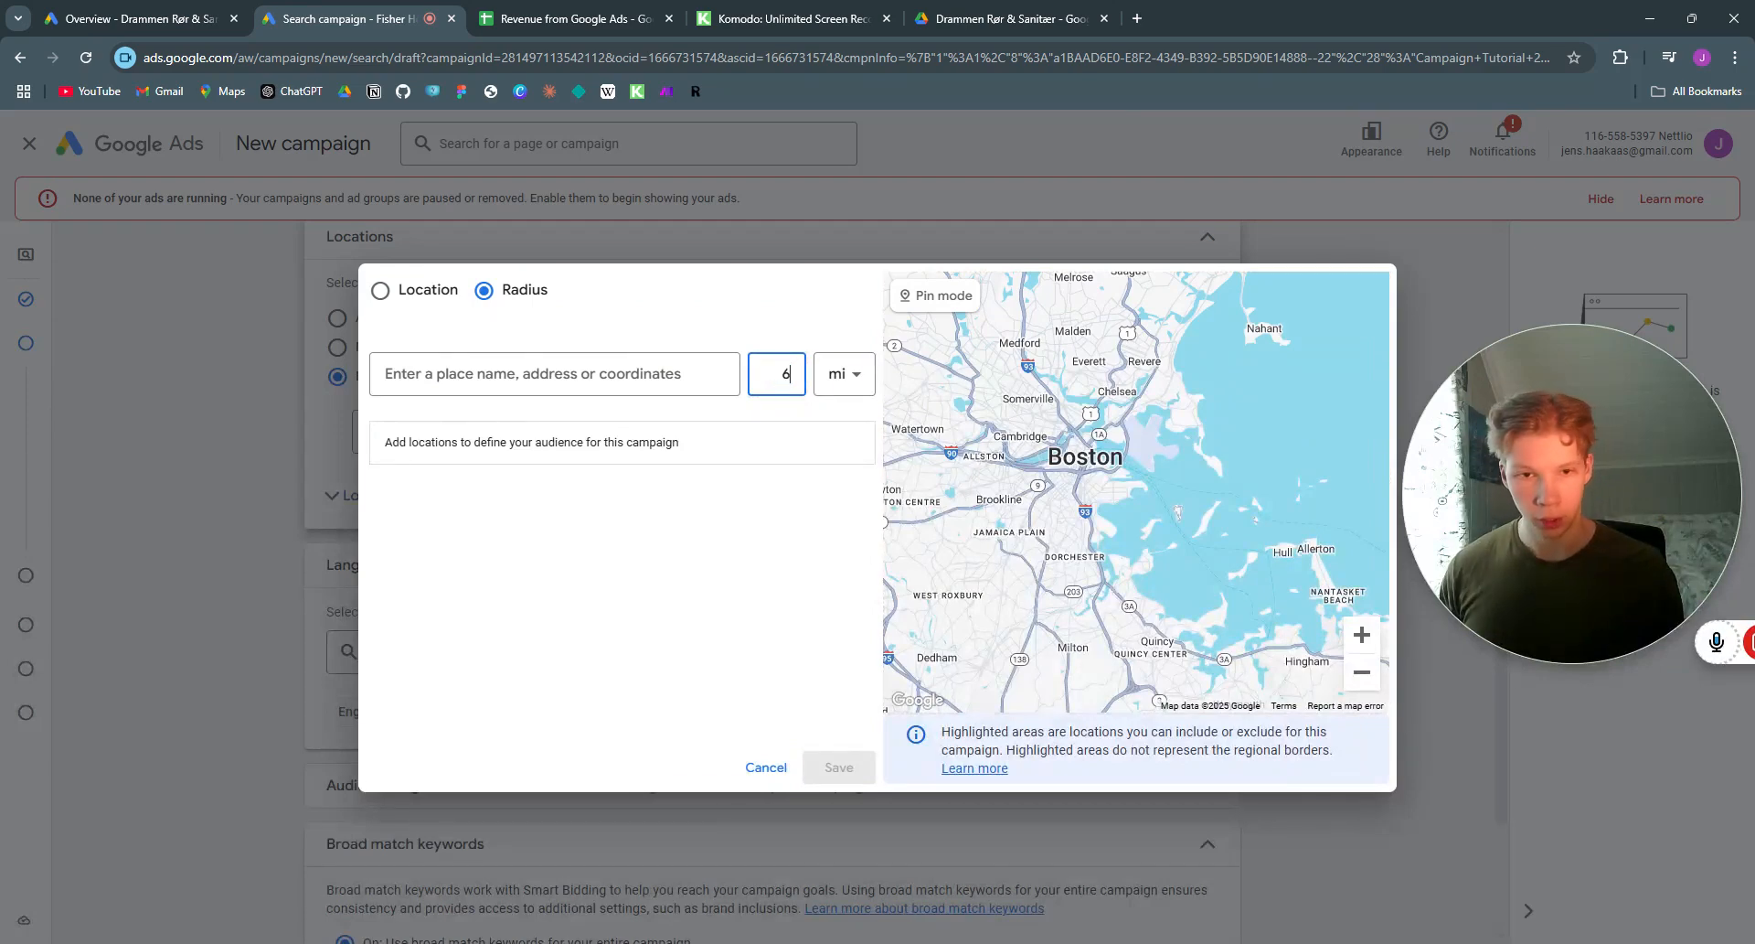
left_click(935, 294)
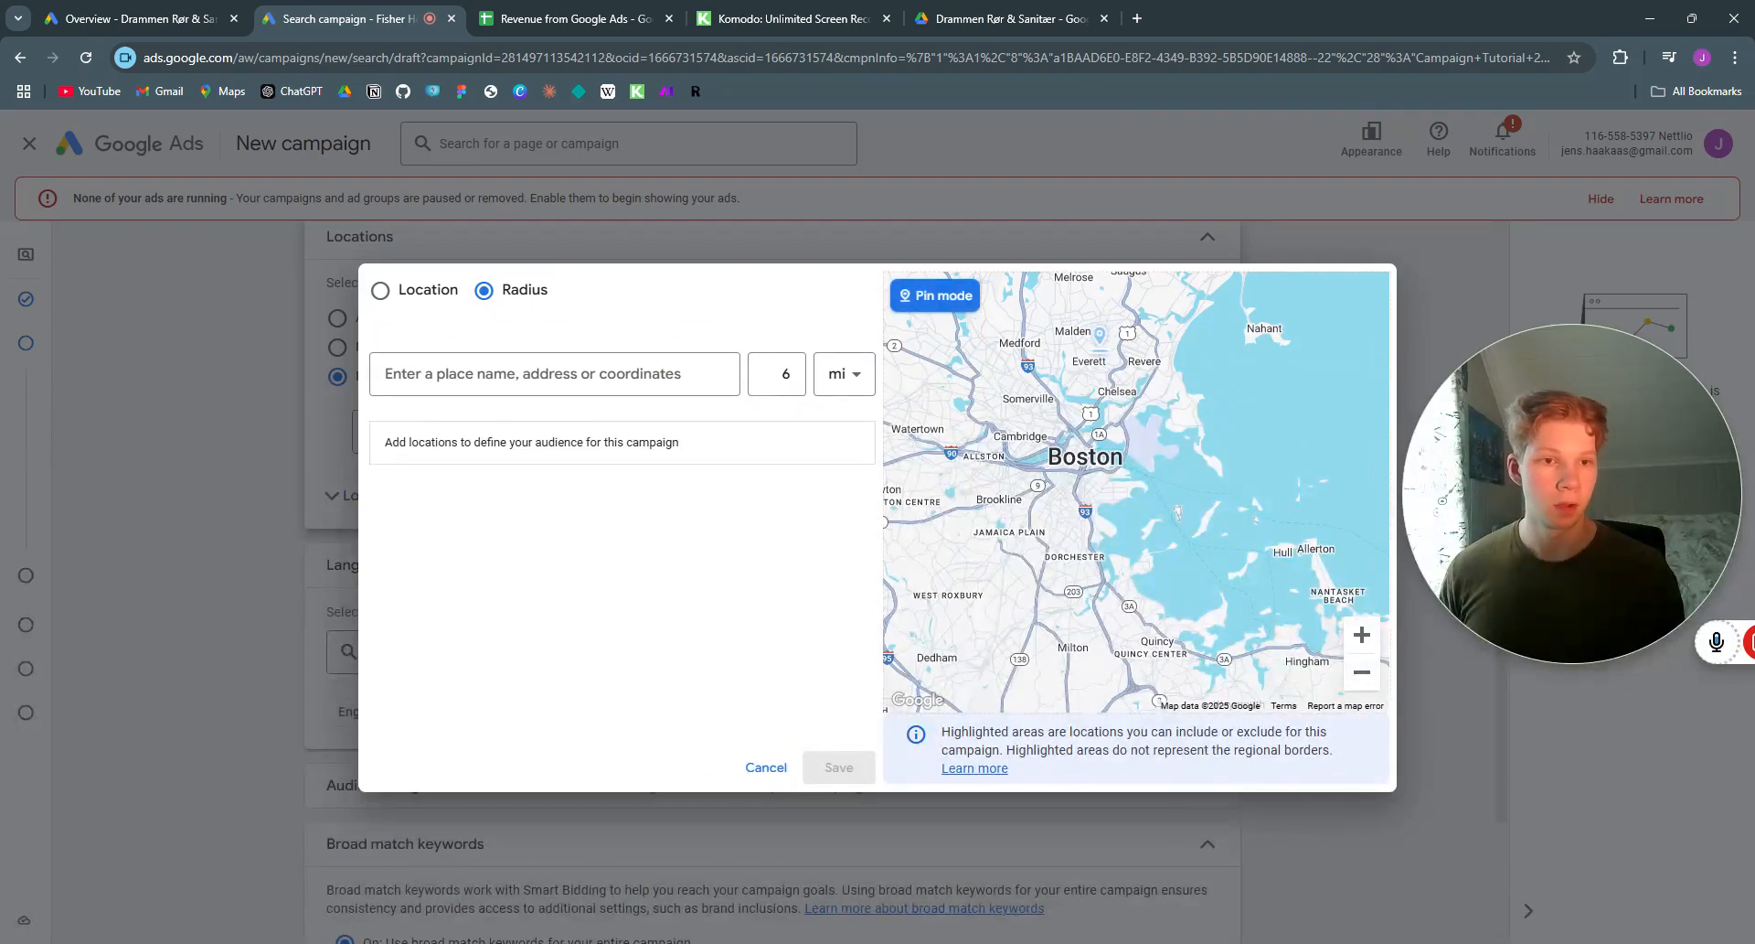
left_click(1086, 359)
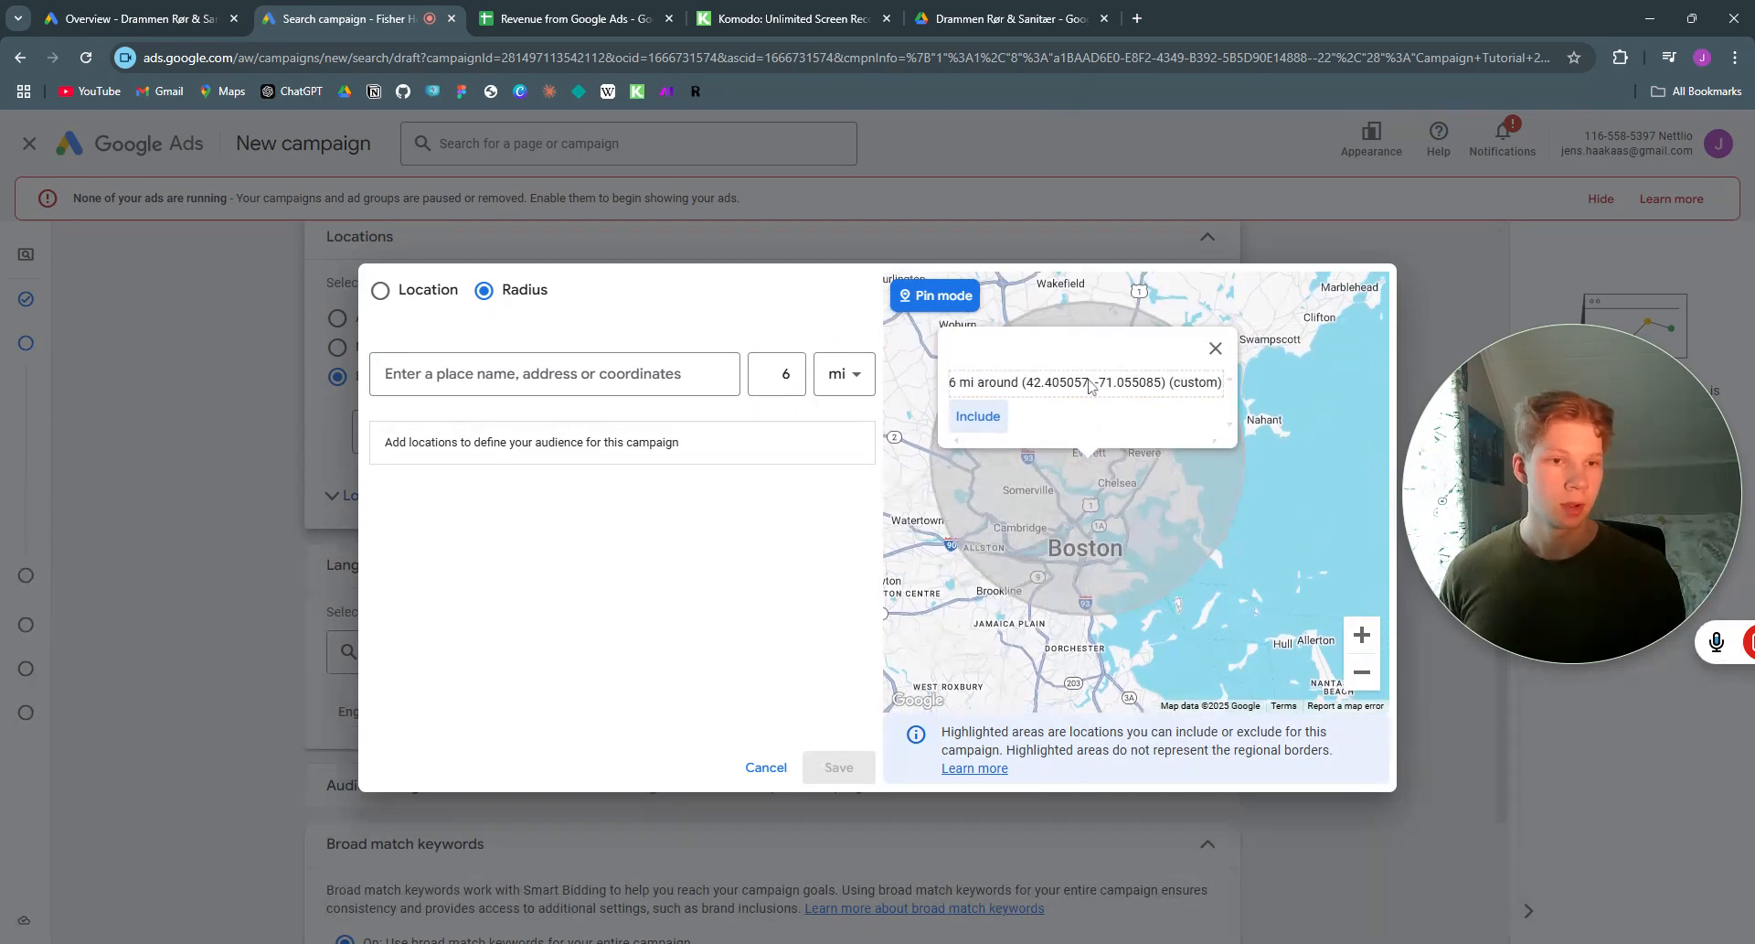
left_click(993, 419)
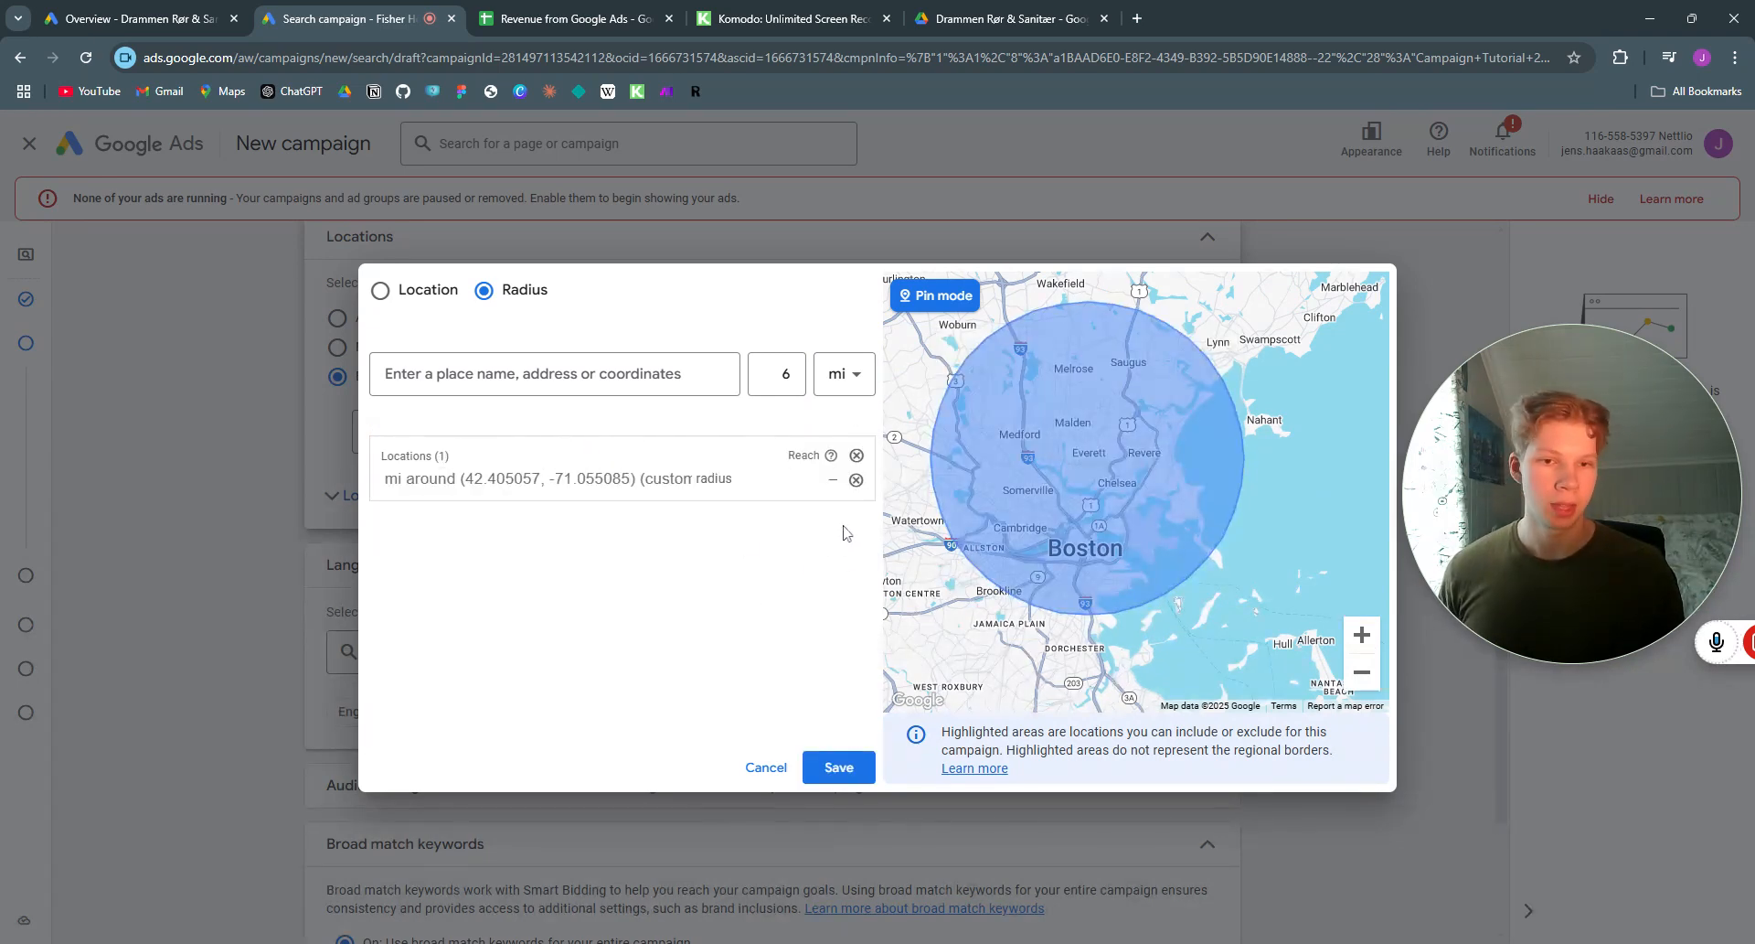
left_click(856, 480)
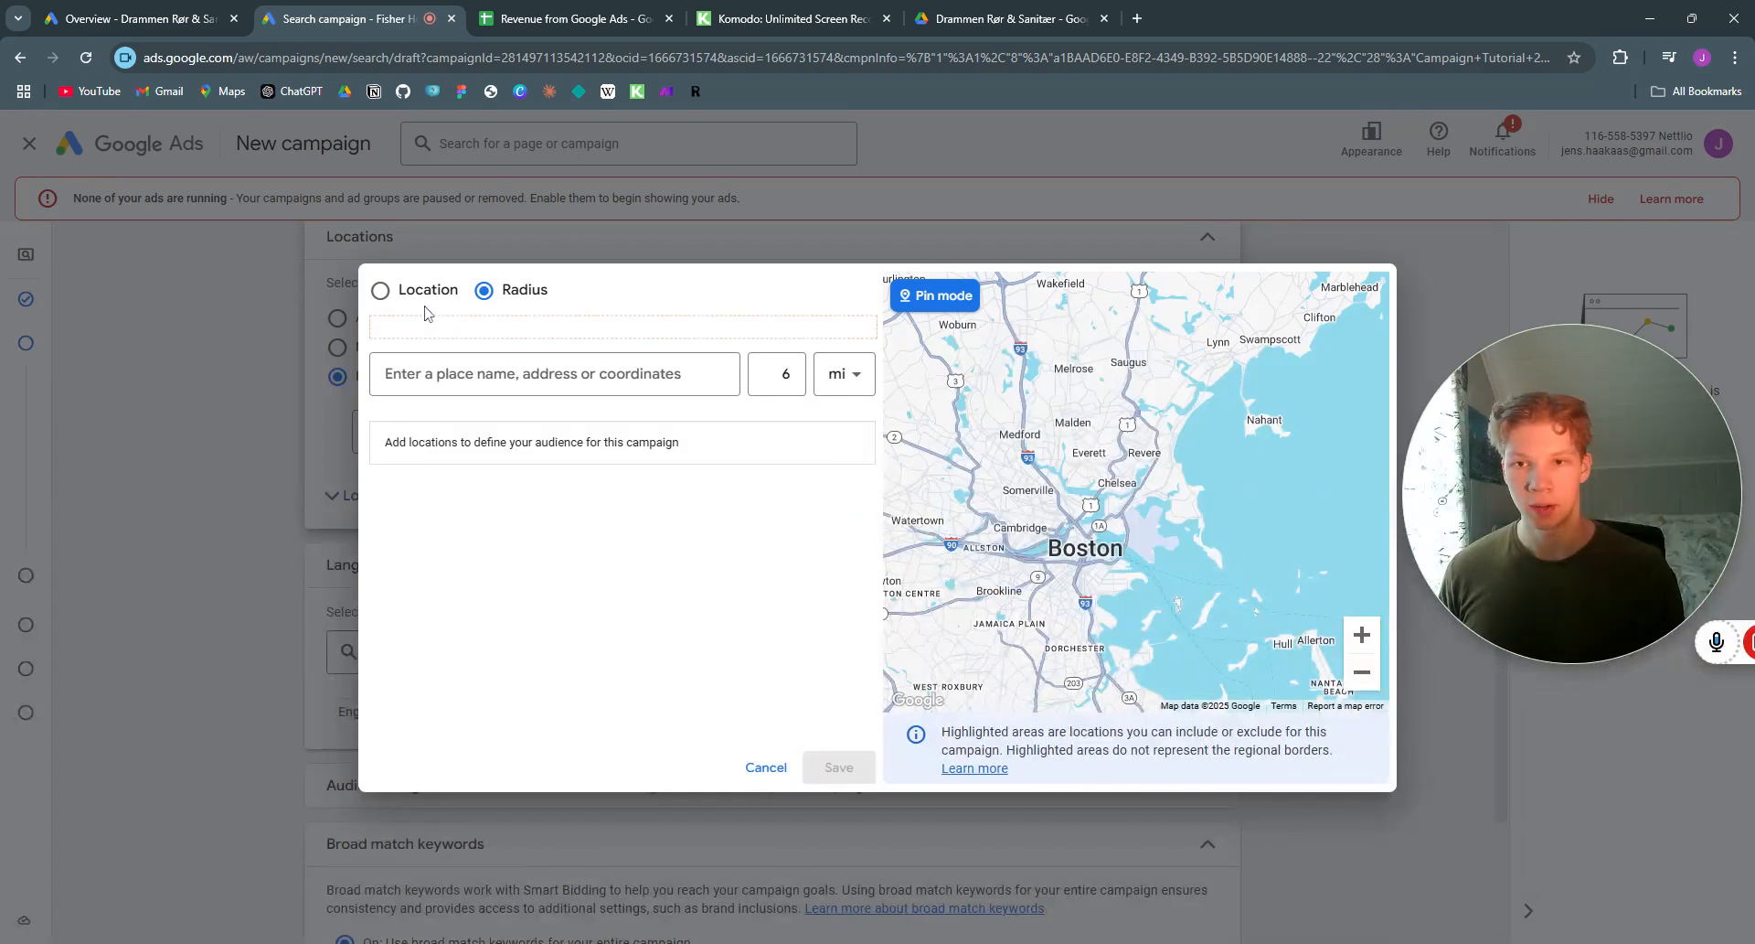
Step: Switch back to targeting by location, show all areas on the map, and include the Everett area, postal code 02149, Massachusetts
left_click(380, 290)
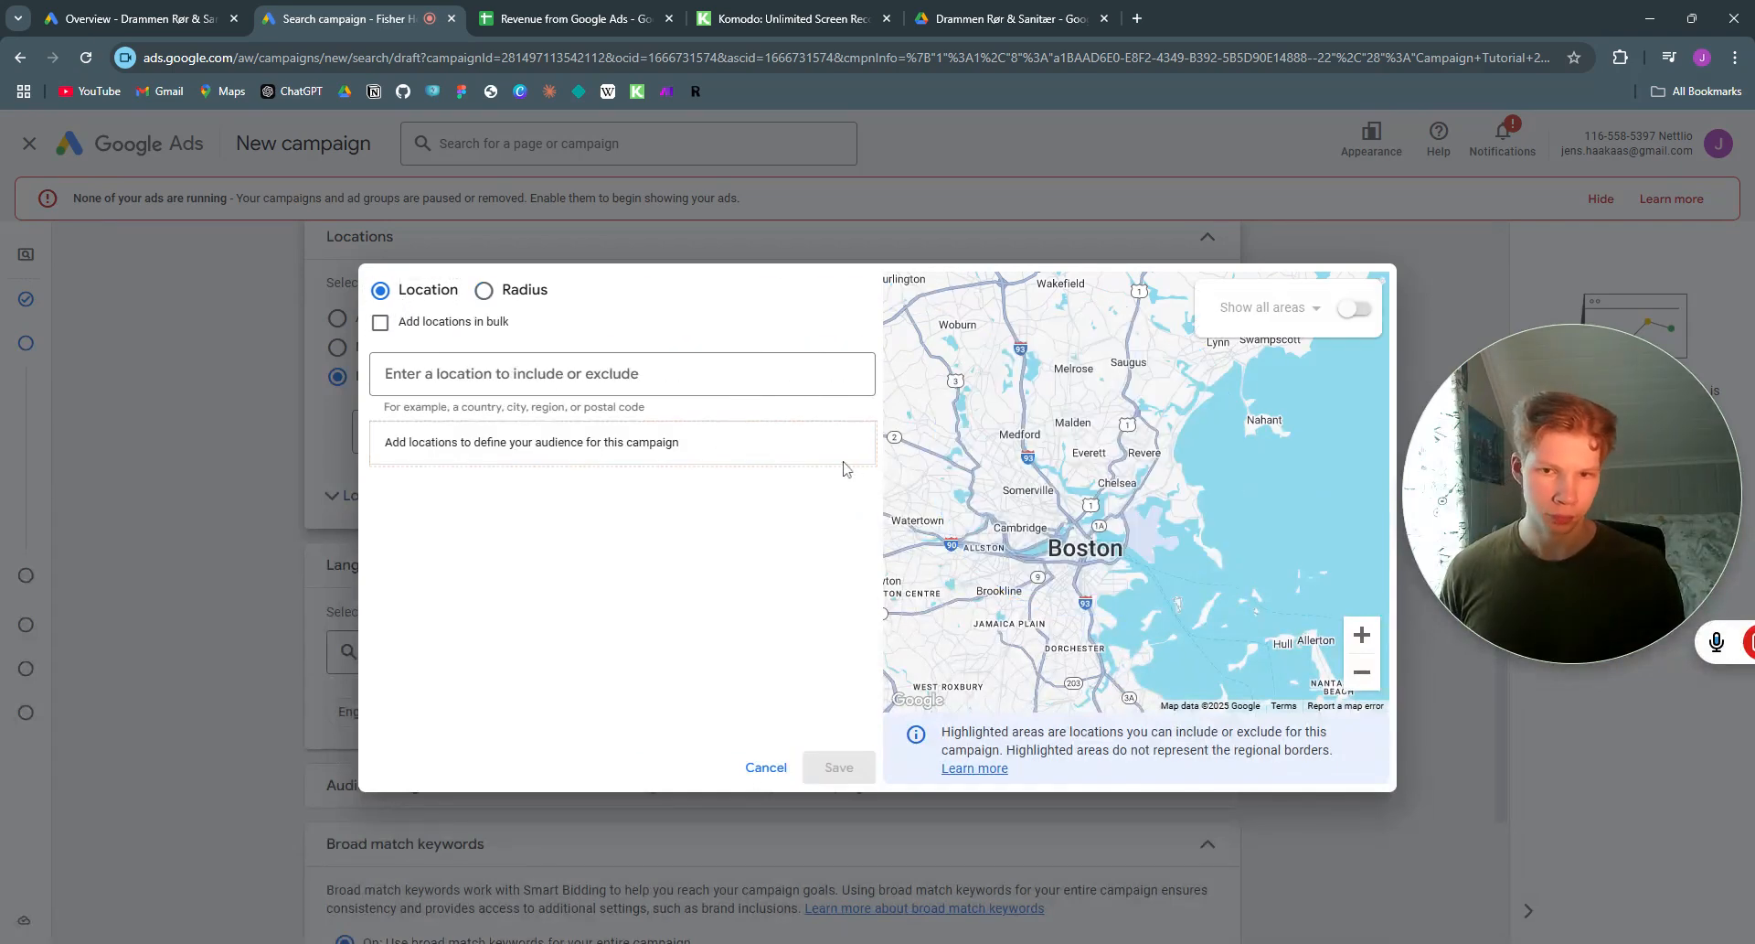
left_click(1368, 319)
scroll(1102, 405, "up", 1)
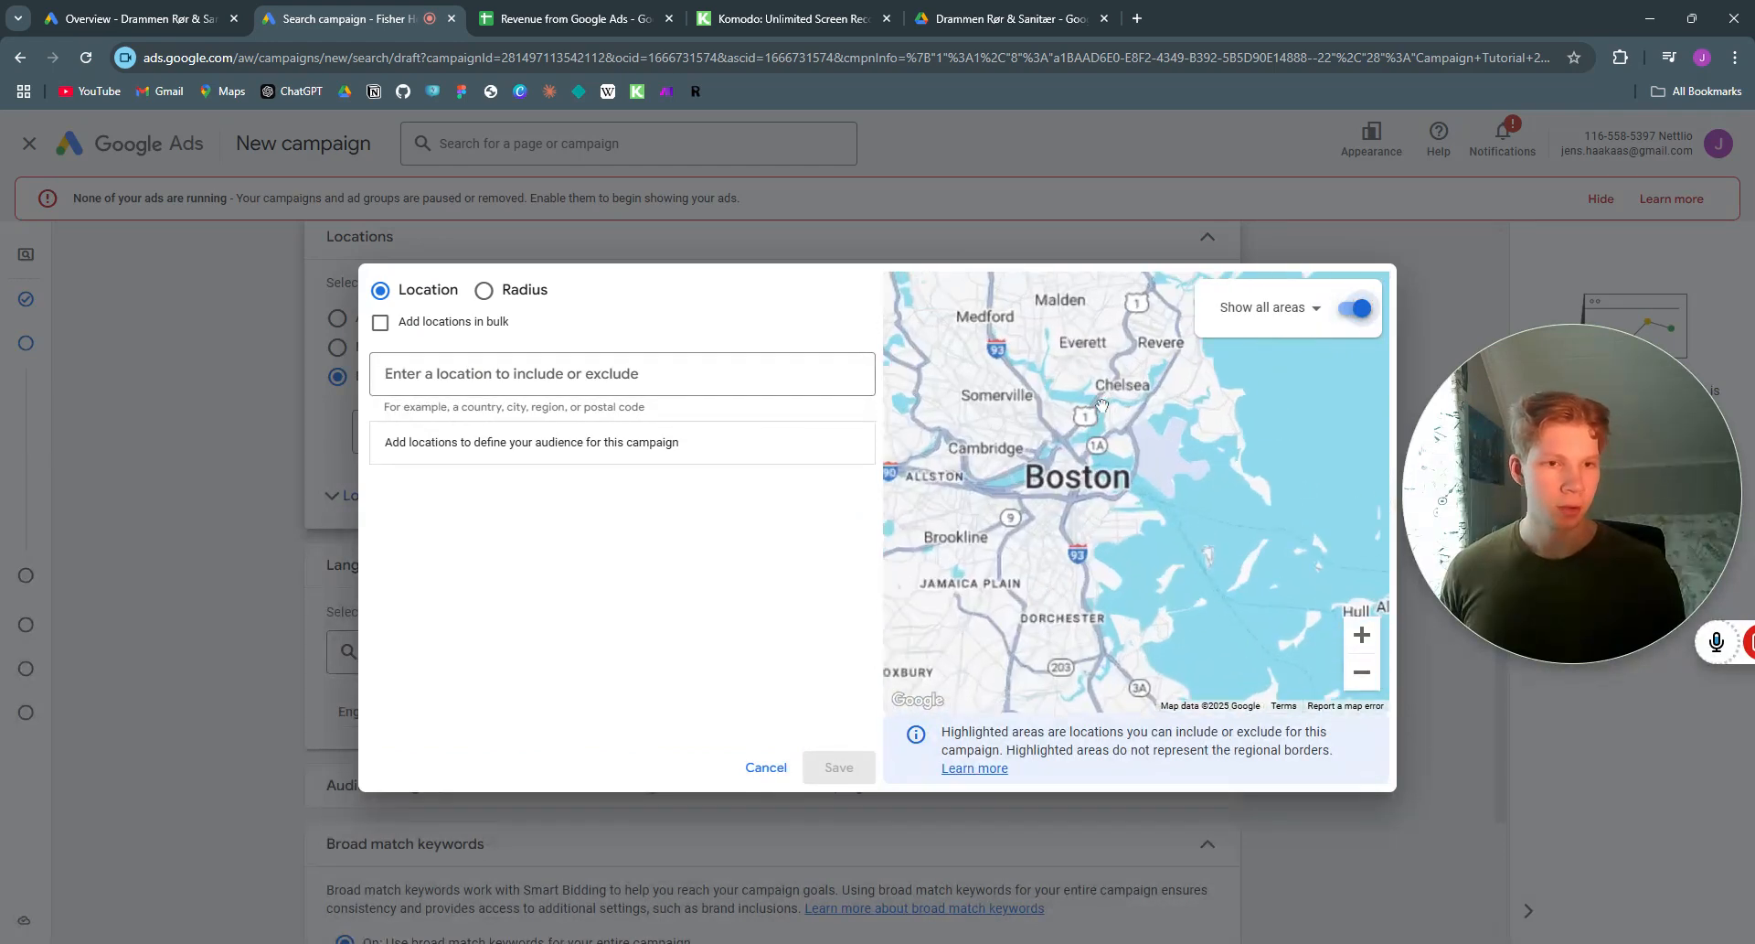
scroll(1103, 405, "up", 3)
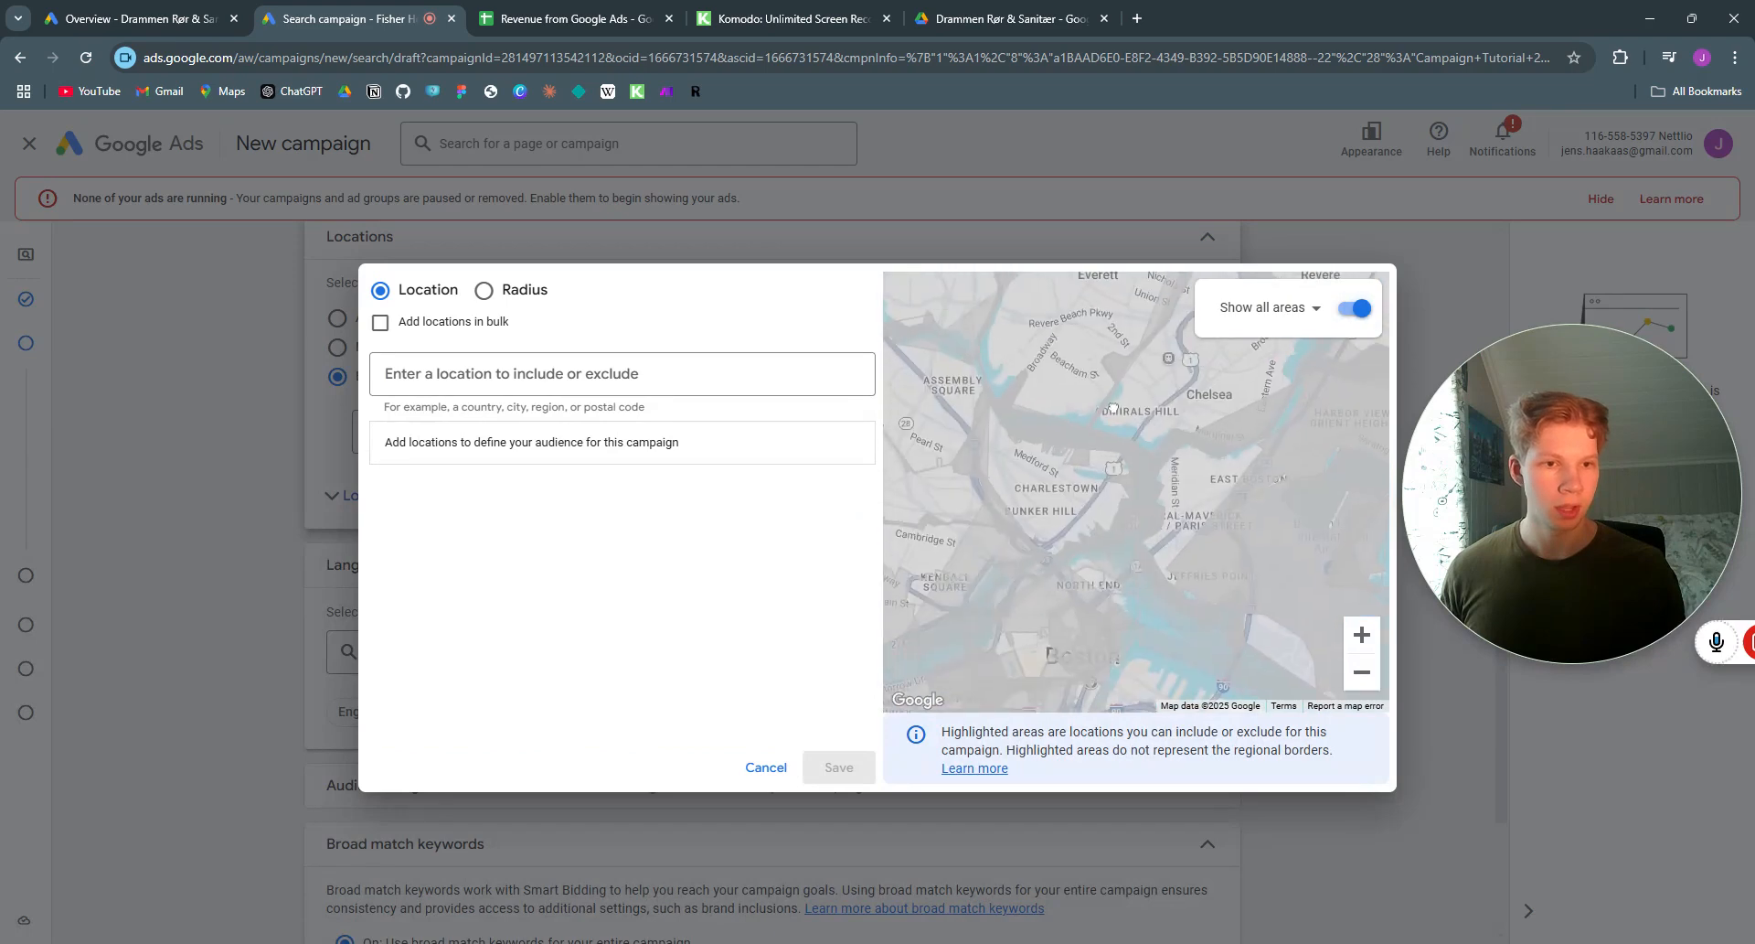
left_click_drag(1113, 408, 1133, 435)
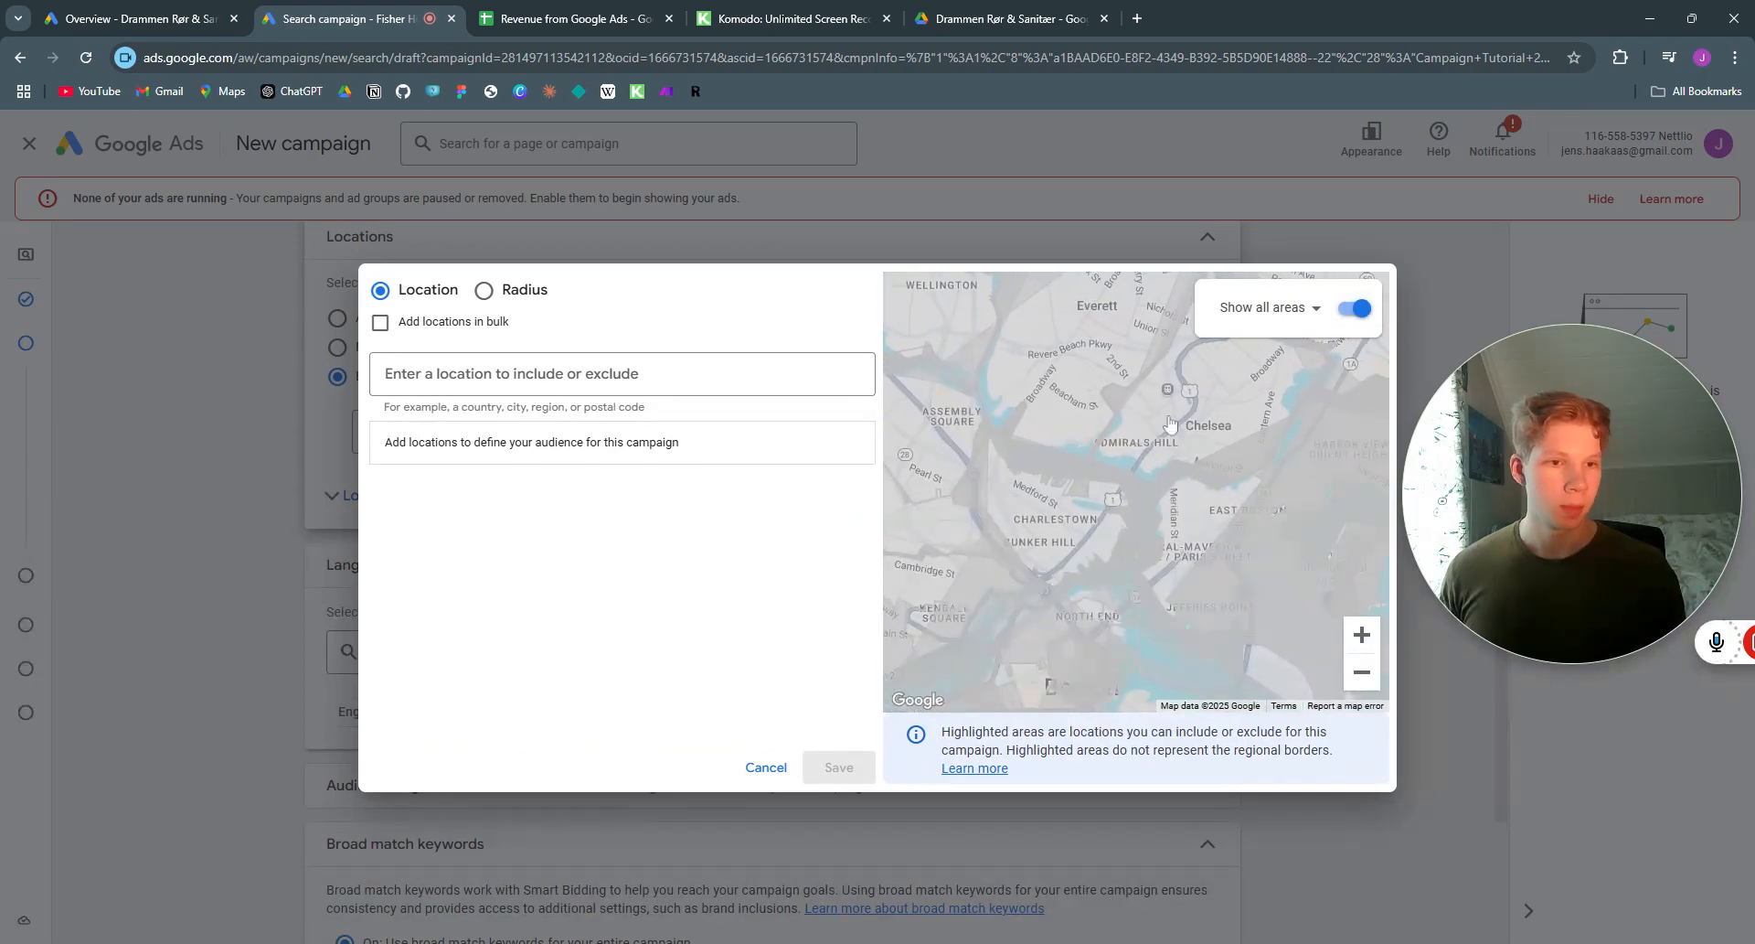
scroll(1138, 437, "down", 2)
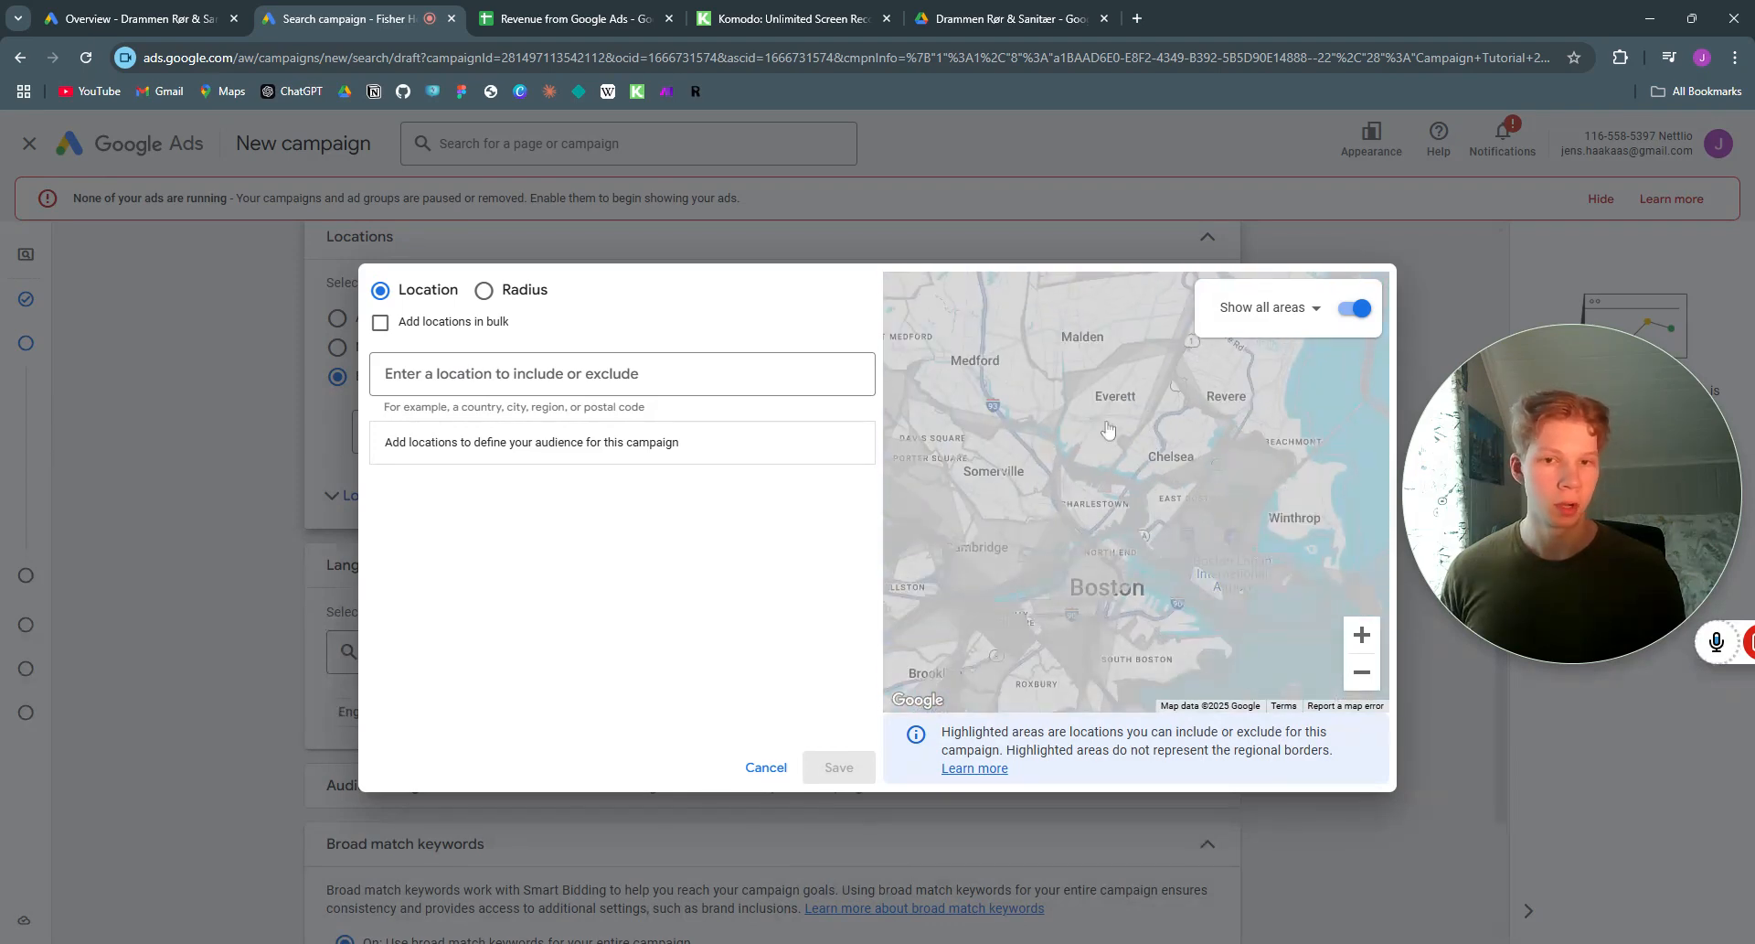
left_click(1108, 430)
left_click(1022, 437)
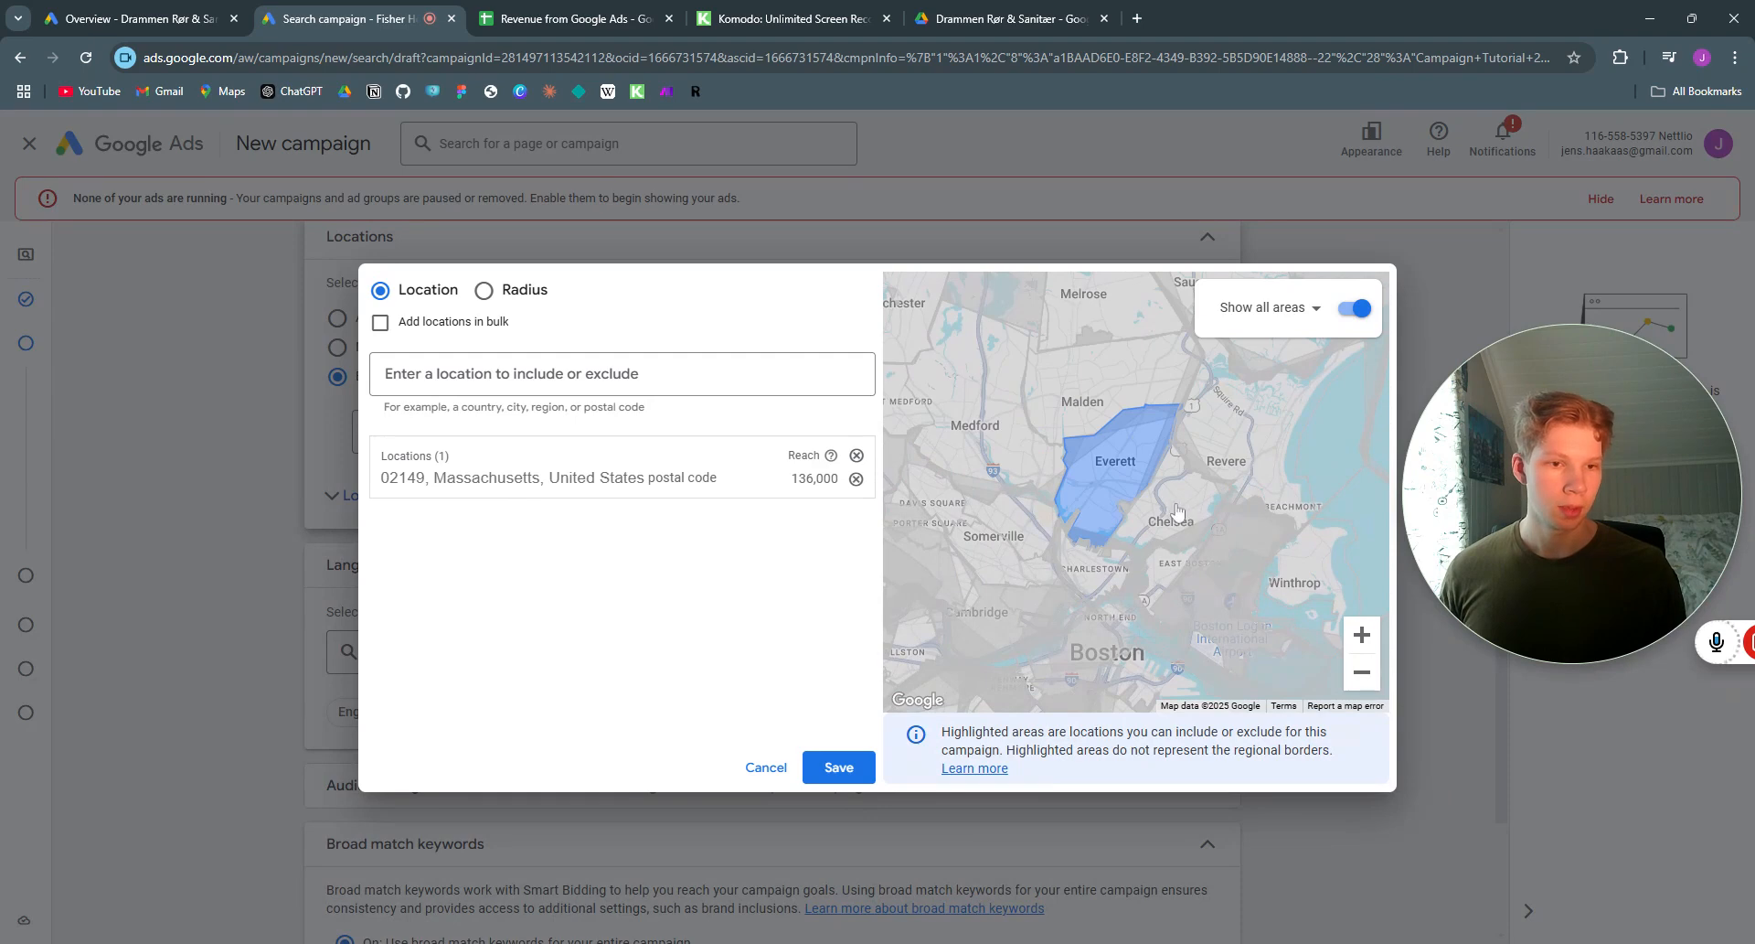
Step: Include the Chelsea, Charlestown and East Boston areas from the map: postal codes 02150, 02129 and 02128, Massachusetts
left_click(1177, 508)
left_click(1090, 449)
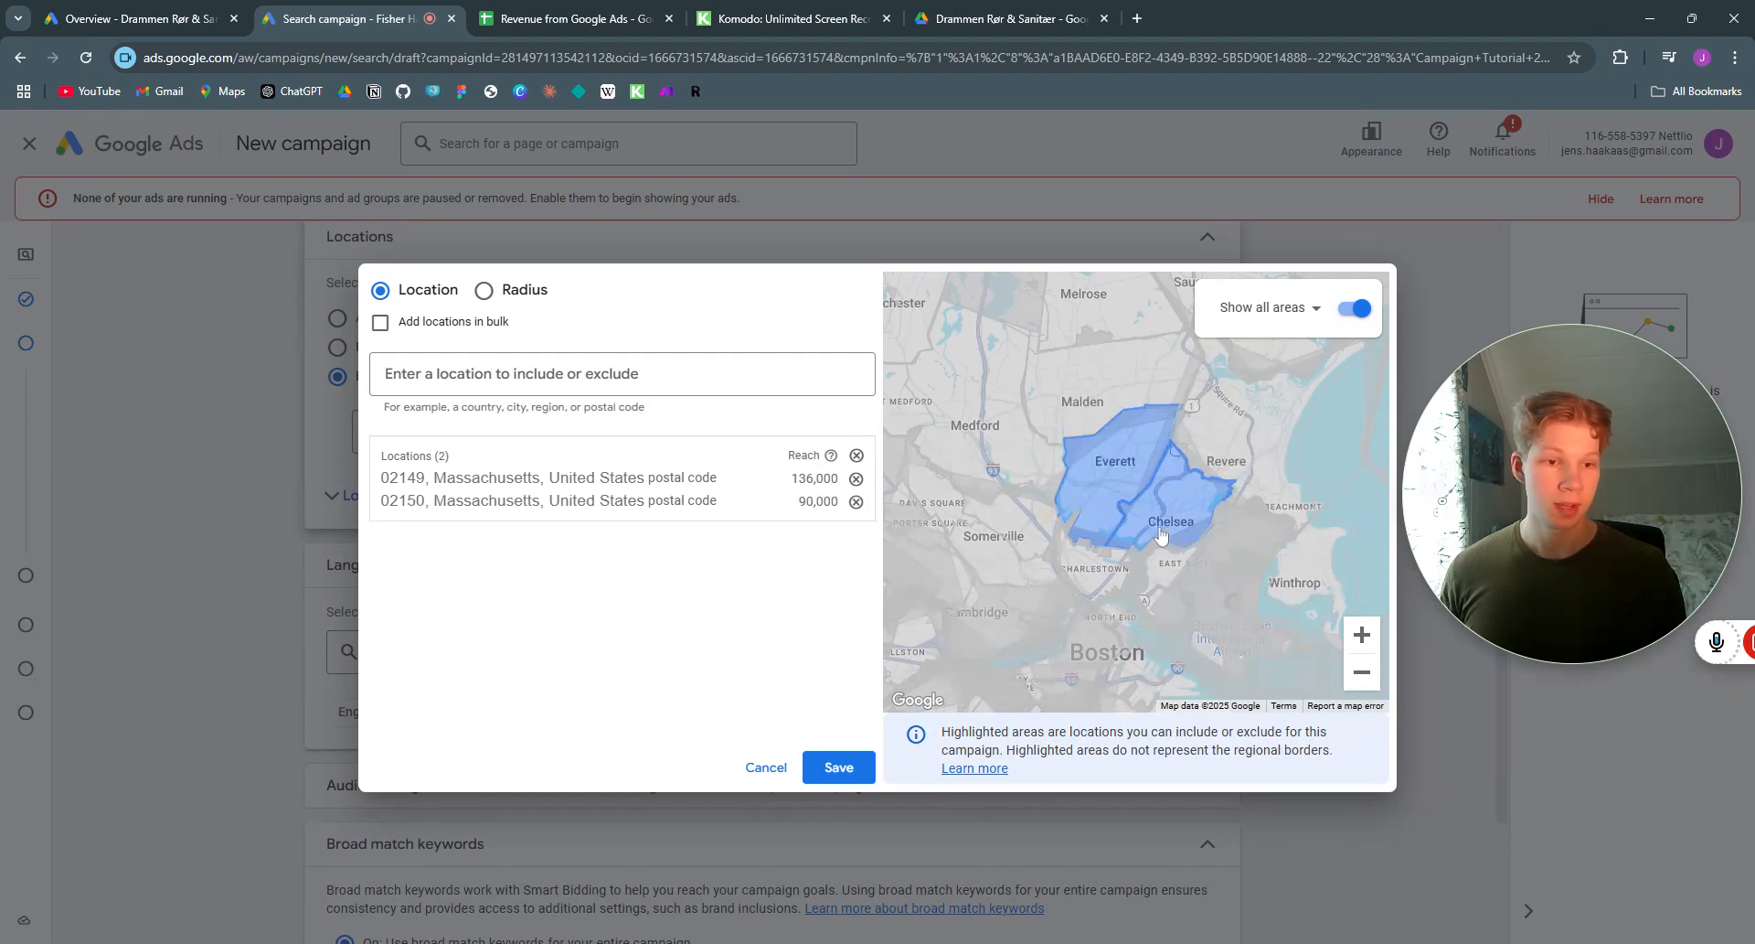
left_click(1079, 562)
left_click(1019, 527)
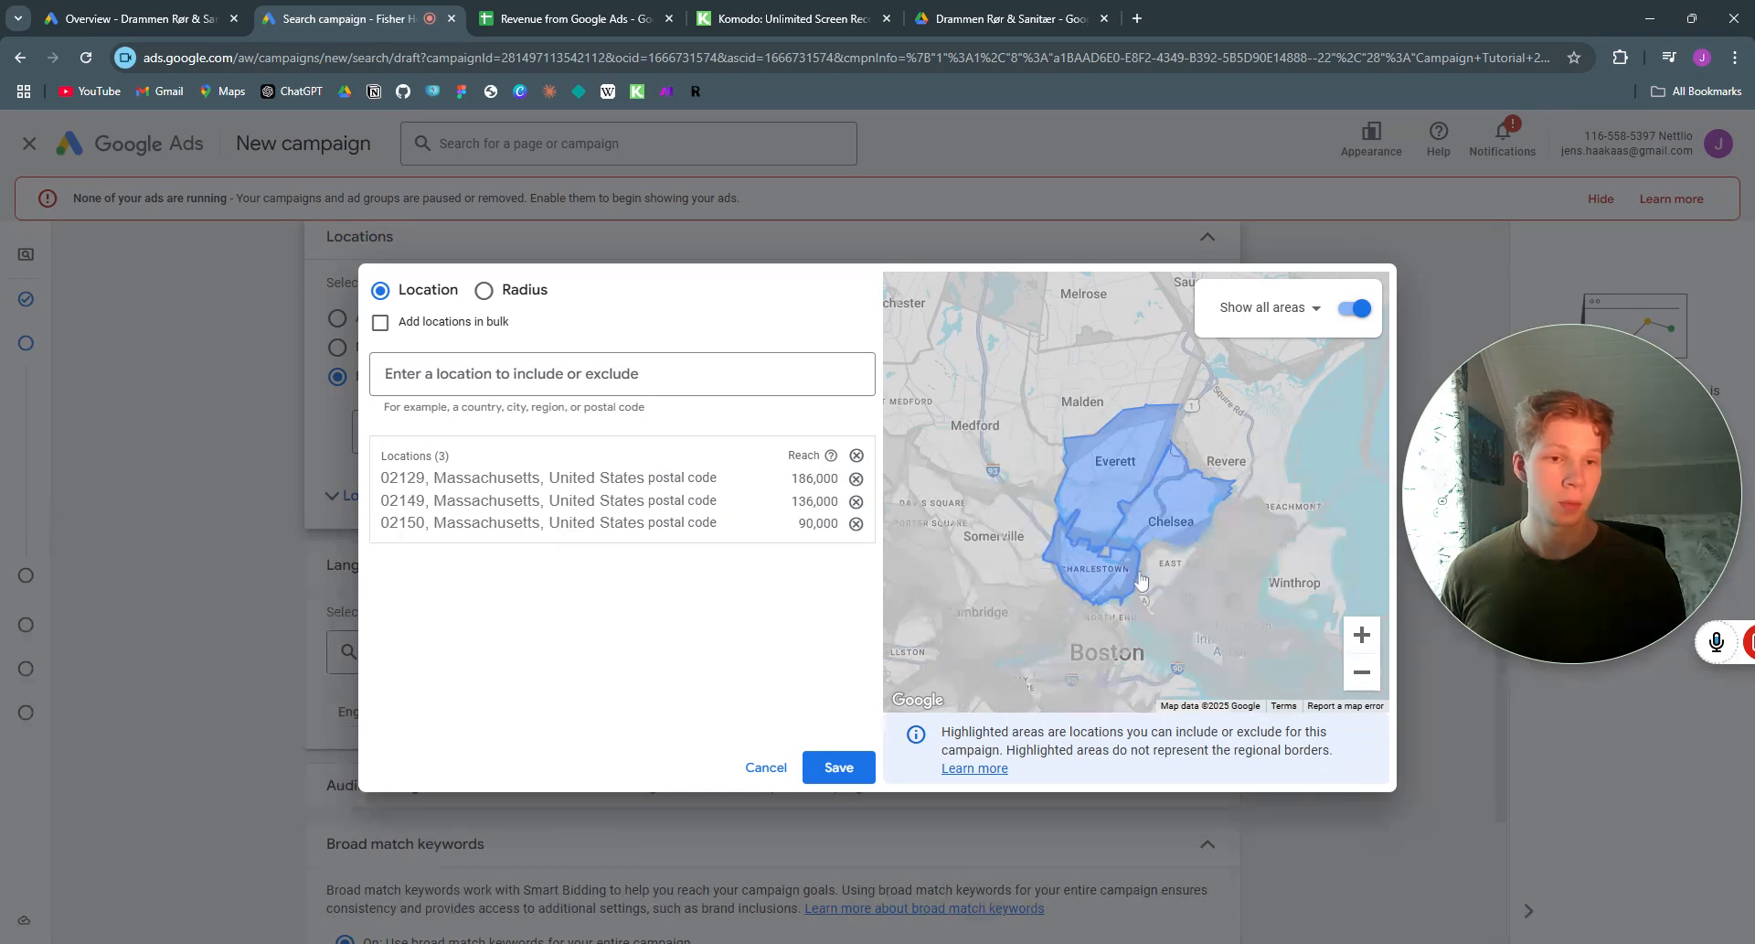
left_click(1163, 576)
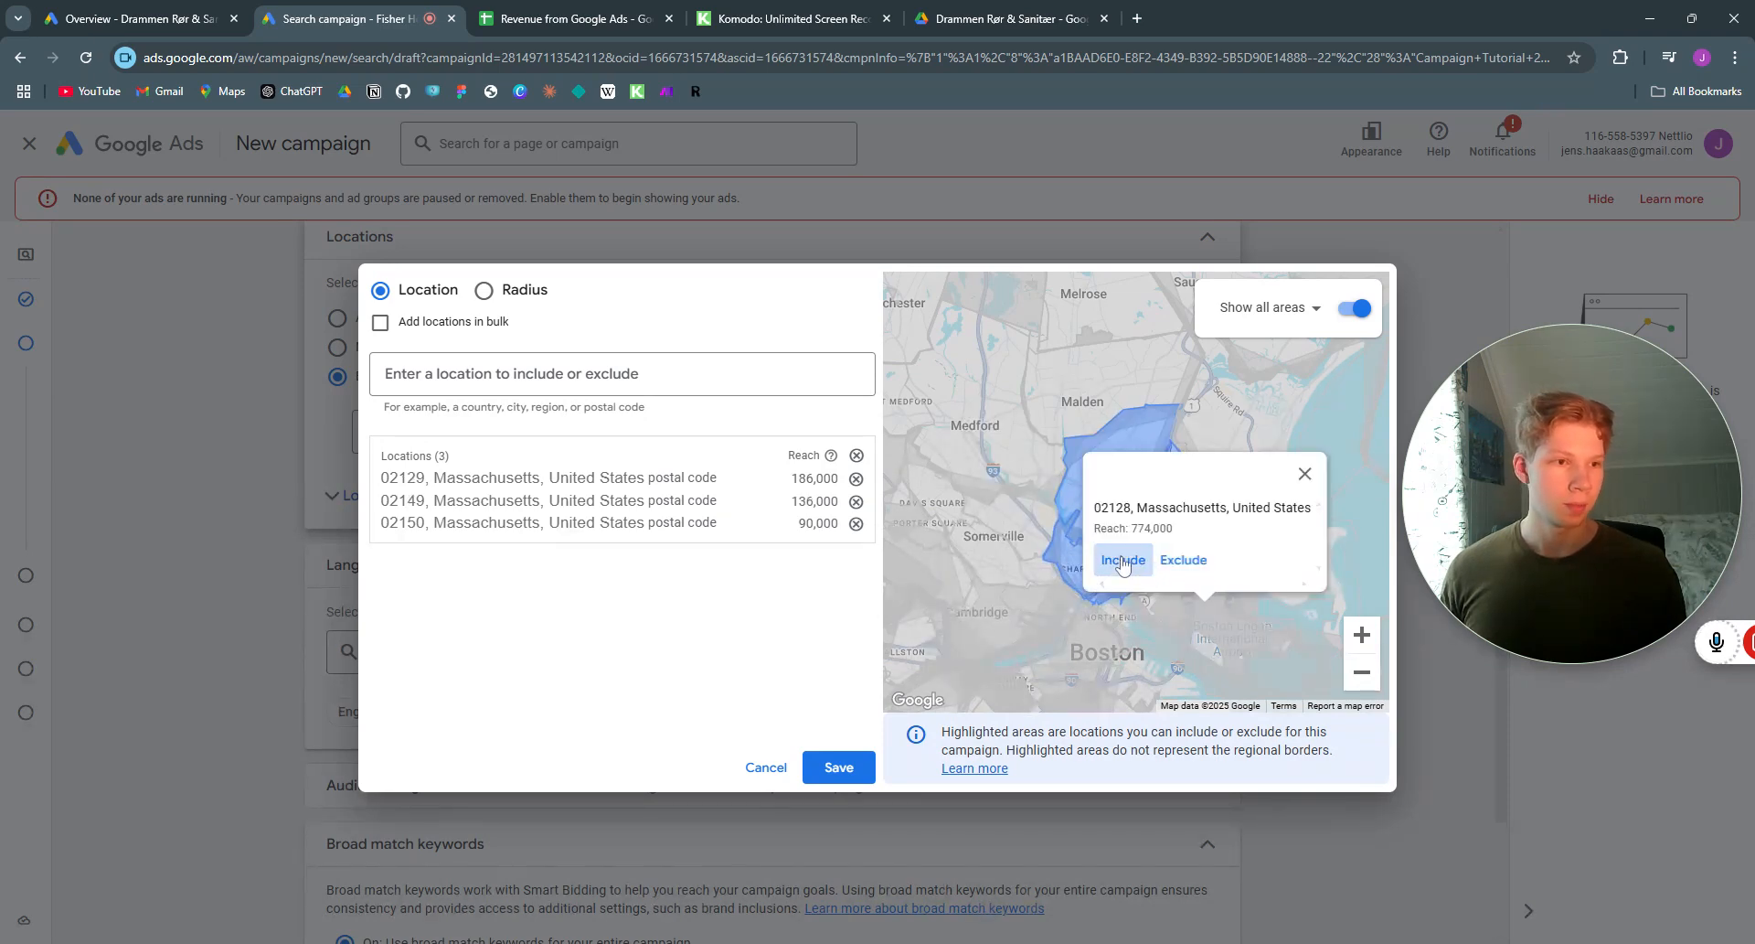
left_click(1123, 562)
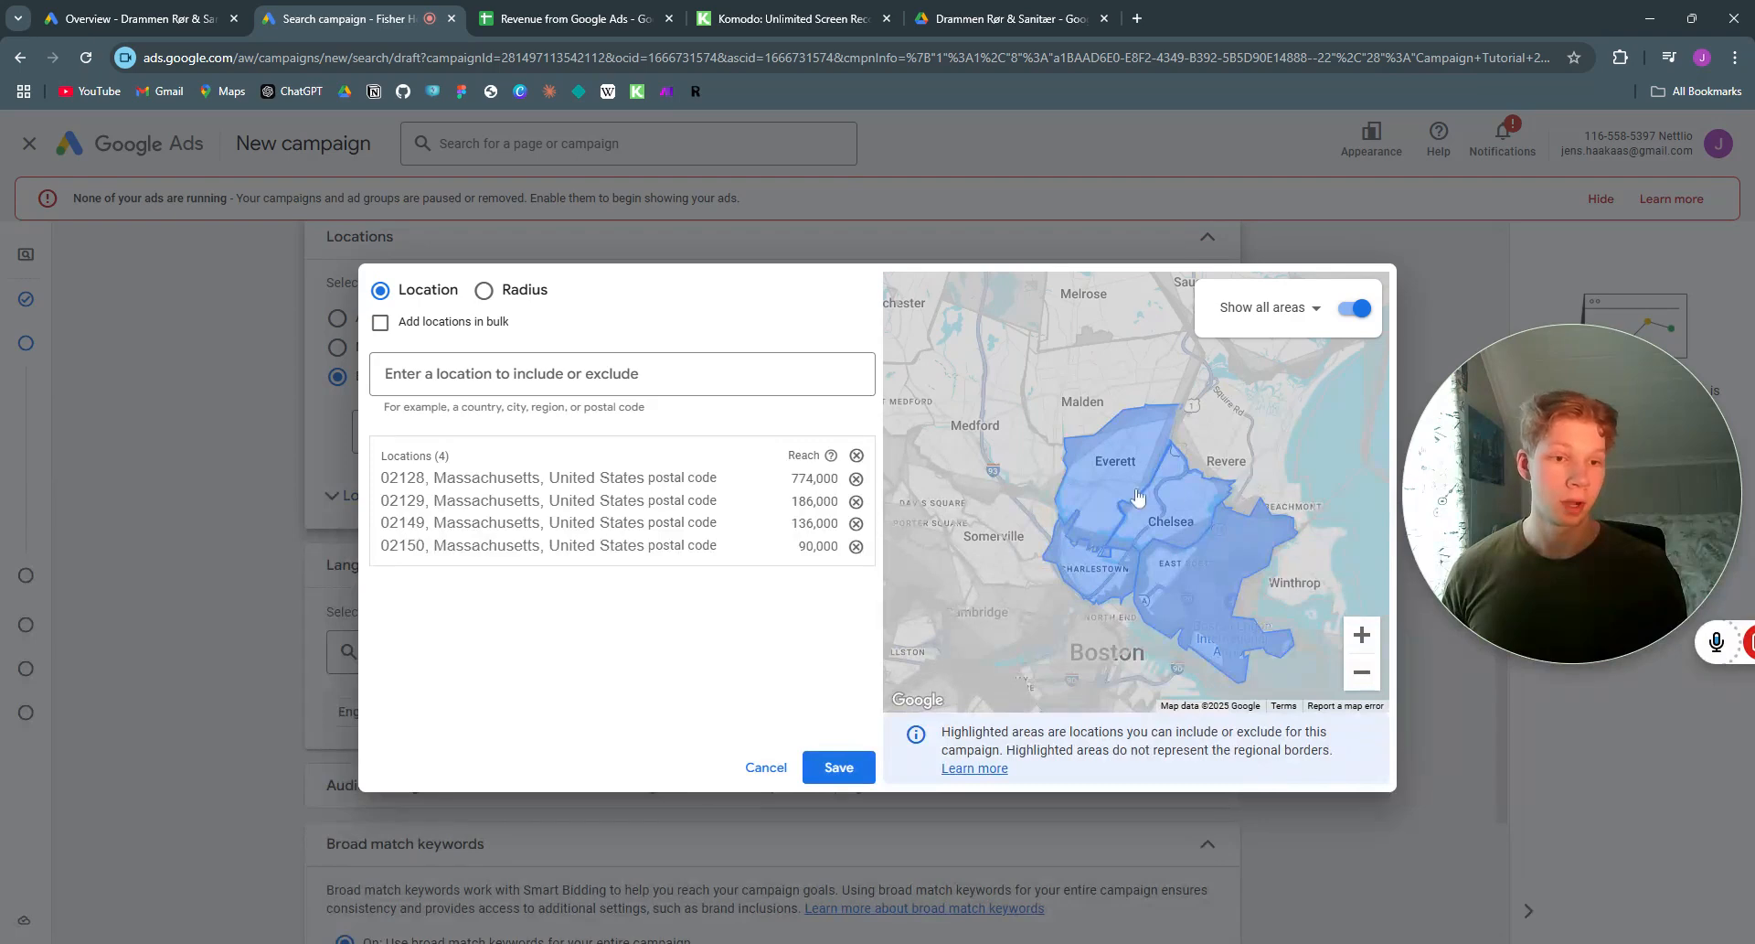
Step: Include the Medford, Somerville and Malden areas from the map: postal codes 02155, 02145 and 02148, Massachusetts
left_click(1049, 466)
left_click(968, 435)
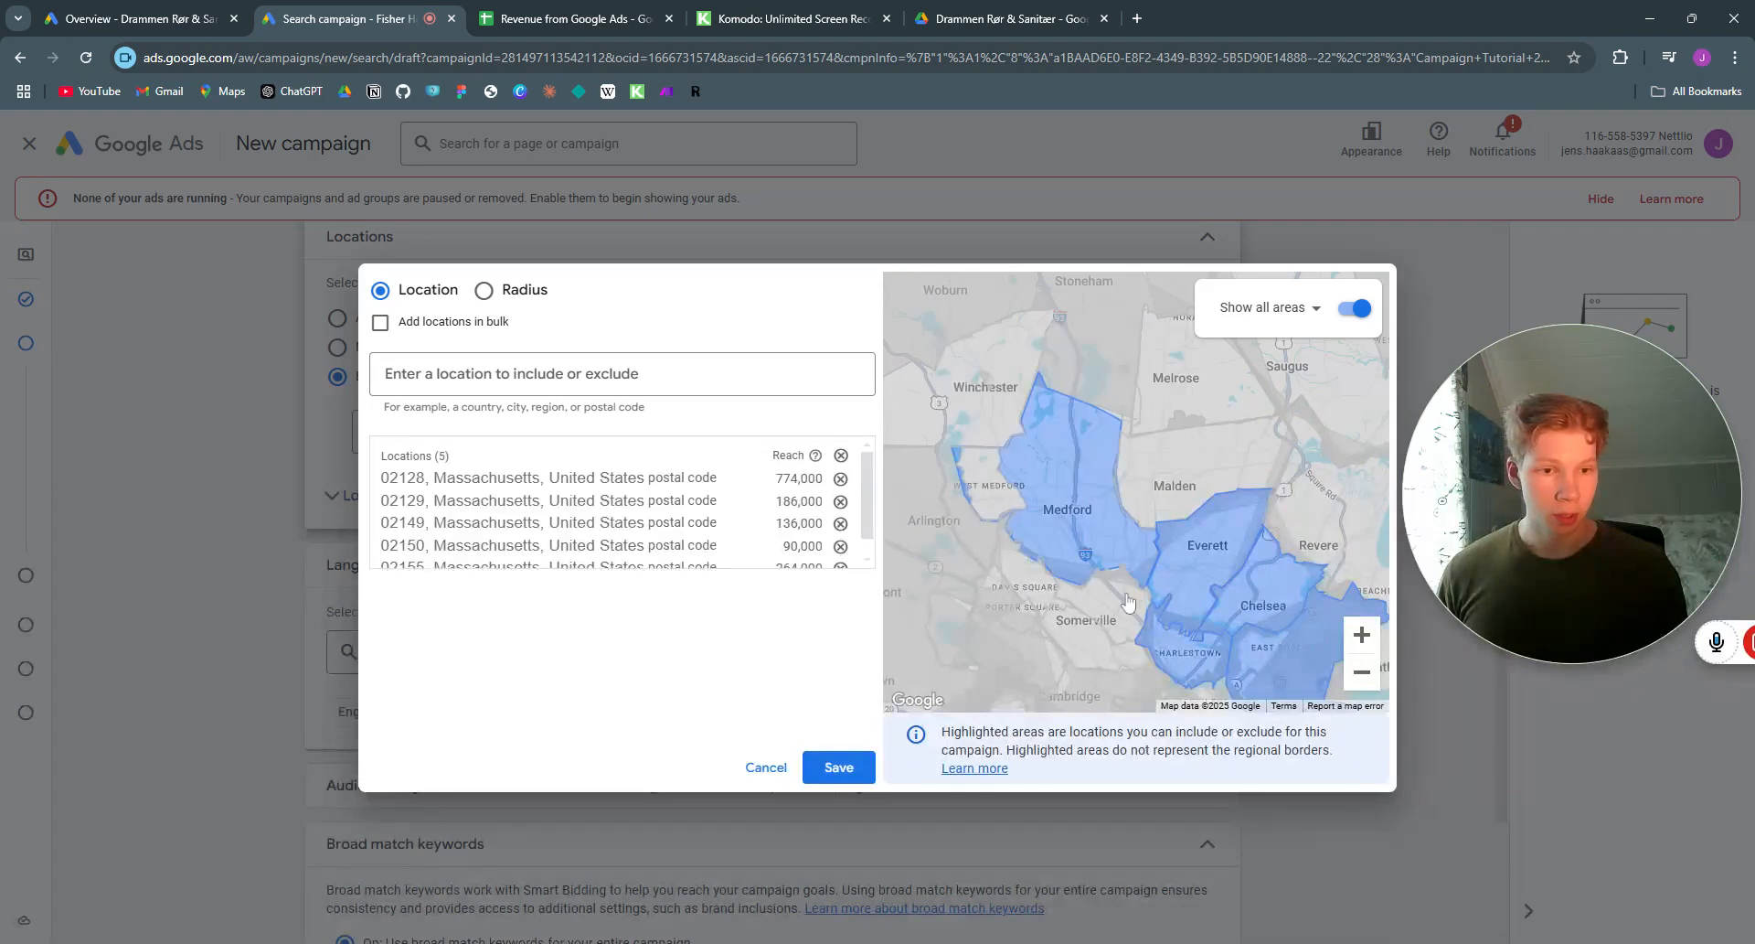
left_click(1116, 608)
left_click(1027, 671)
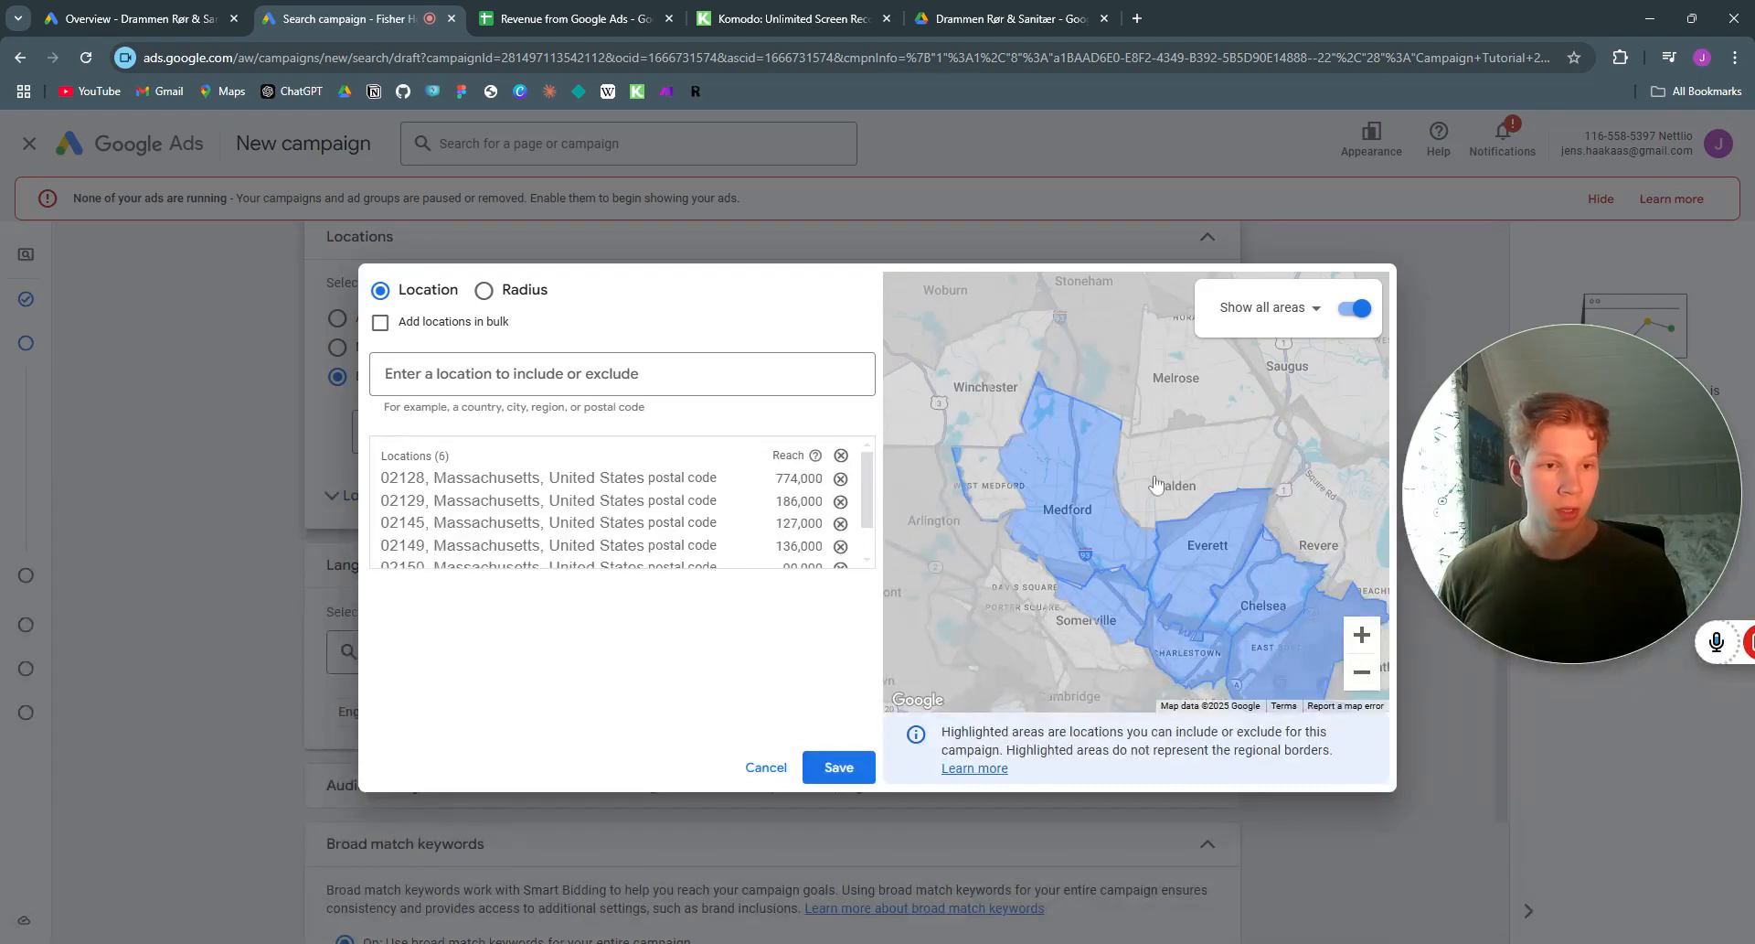
left_click(1175, 484)
left_click(1120, 416)
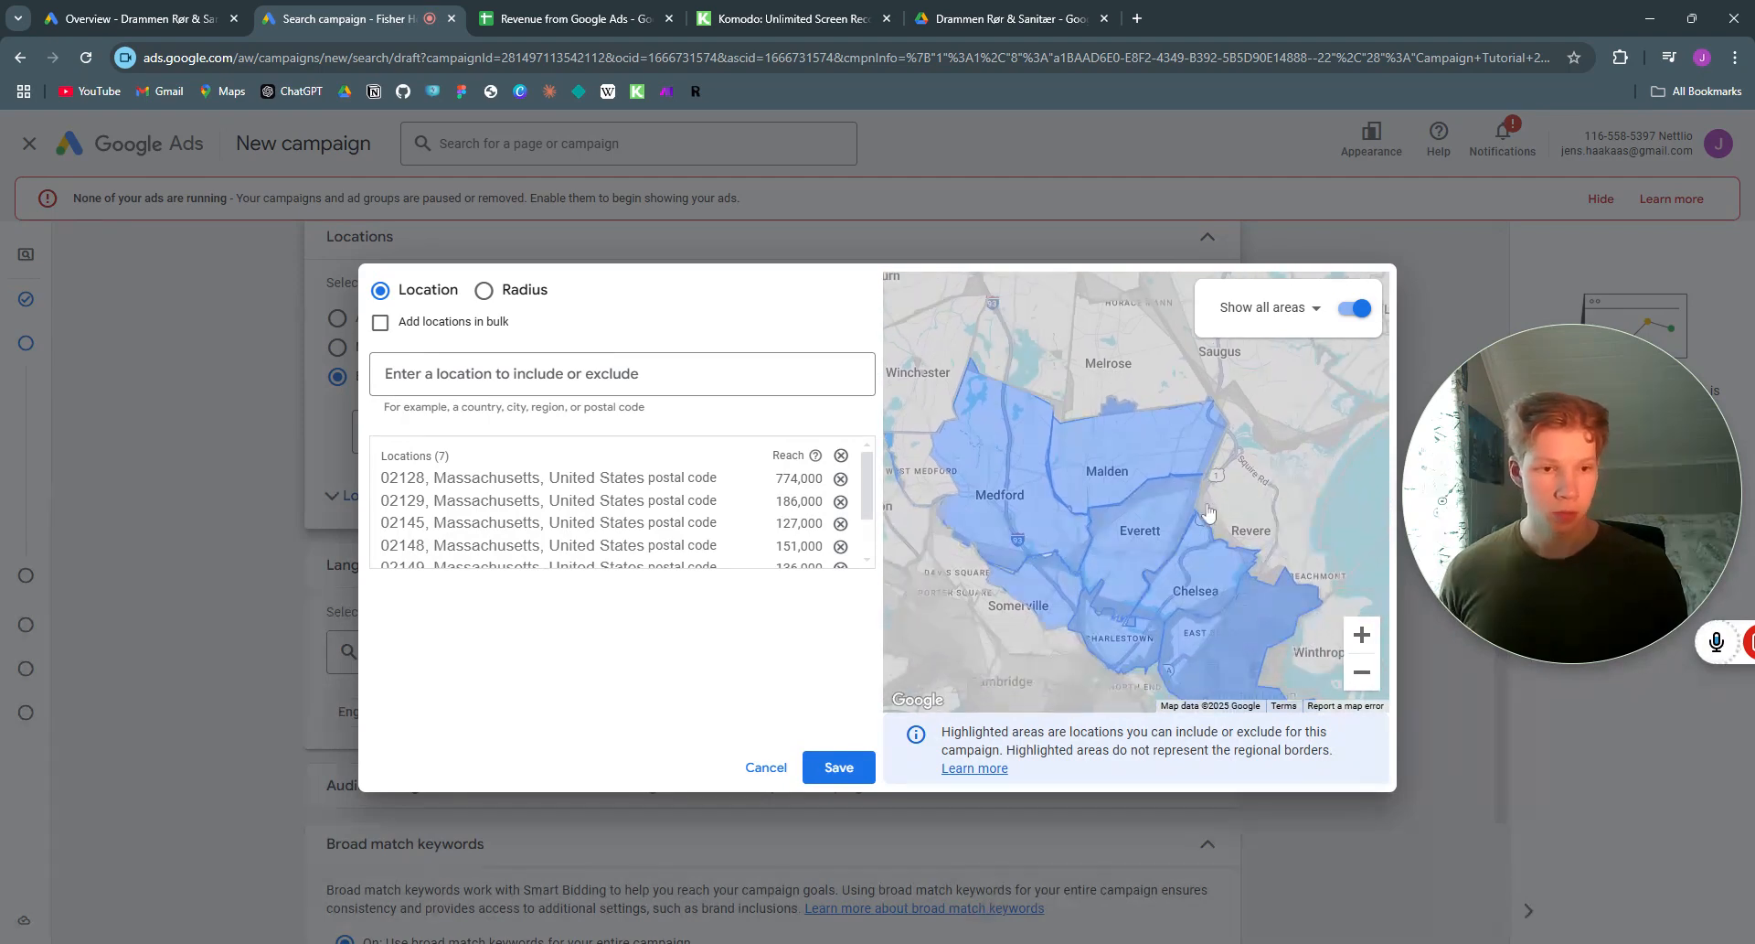
Step: Exclude the Revere and Melrose areas and the area west of Melrose from the map: postal codes 02151, 02176 and 02180, Massachusetts
scroll(1220, 498, "down", 1)
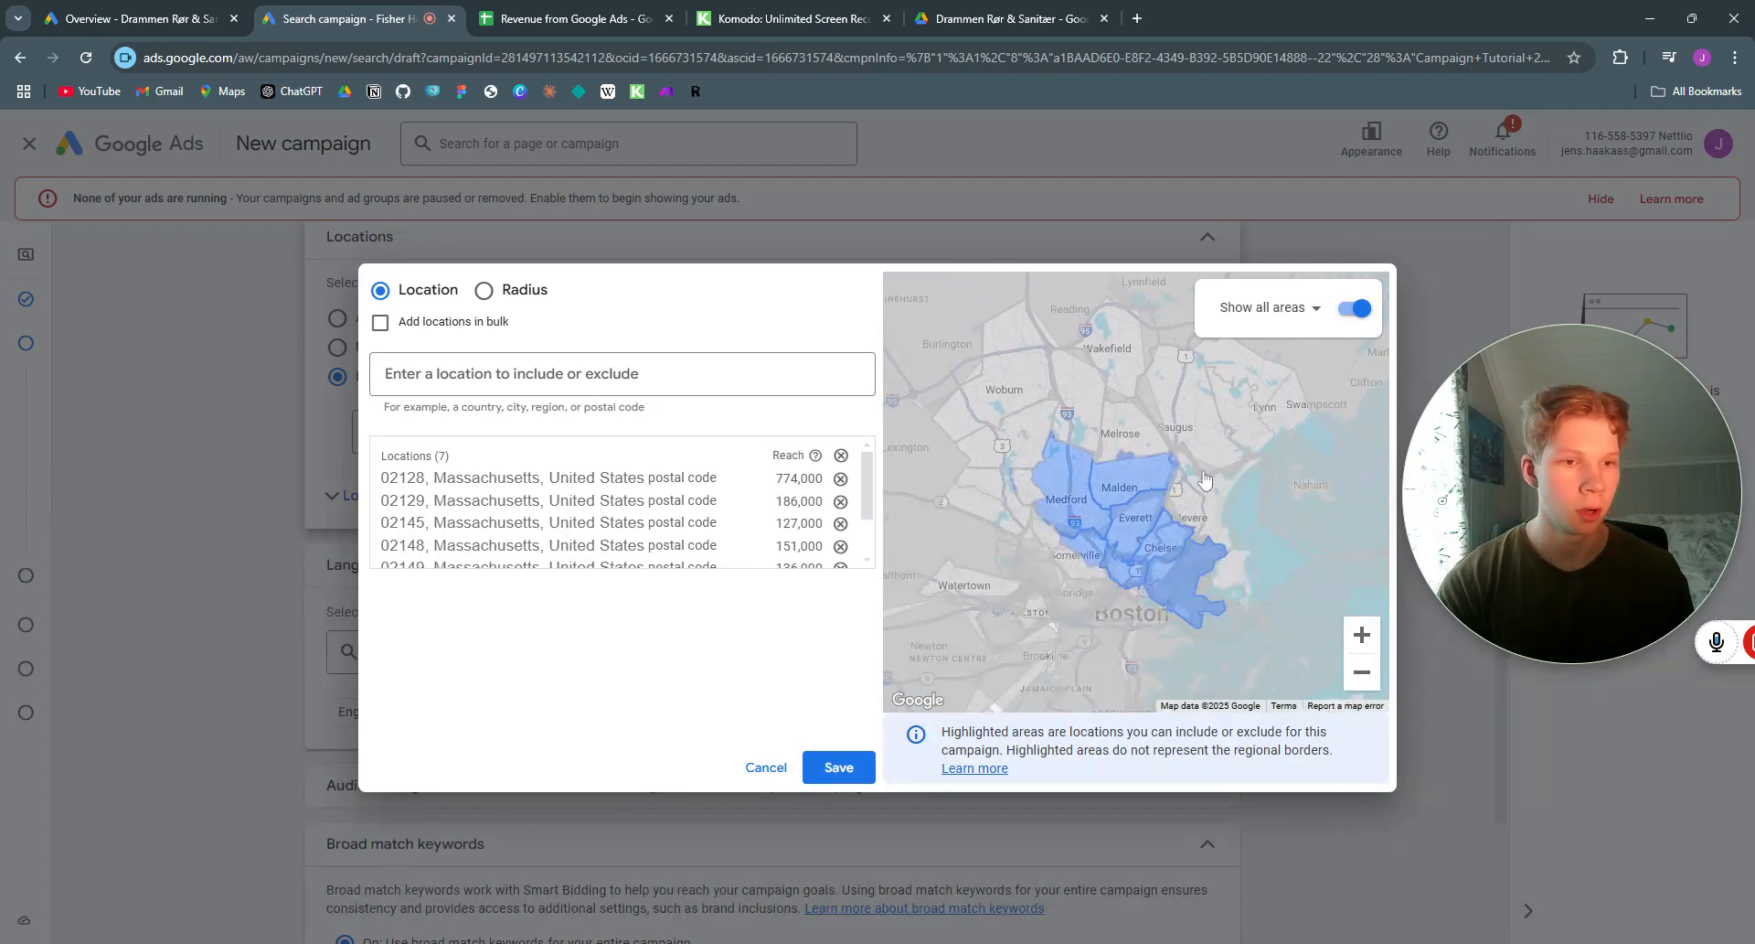
left_click(1196, 507)
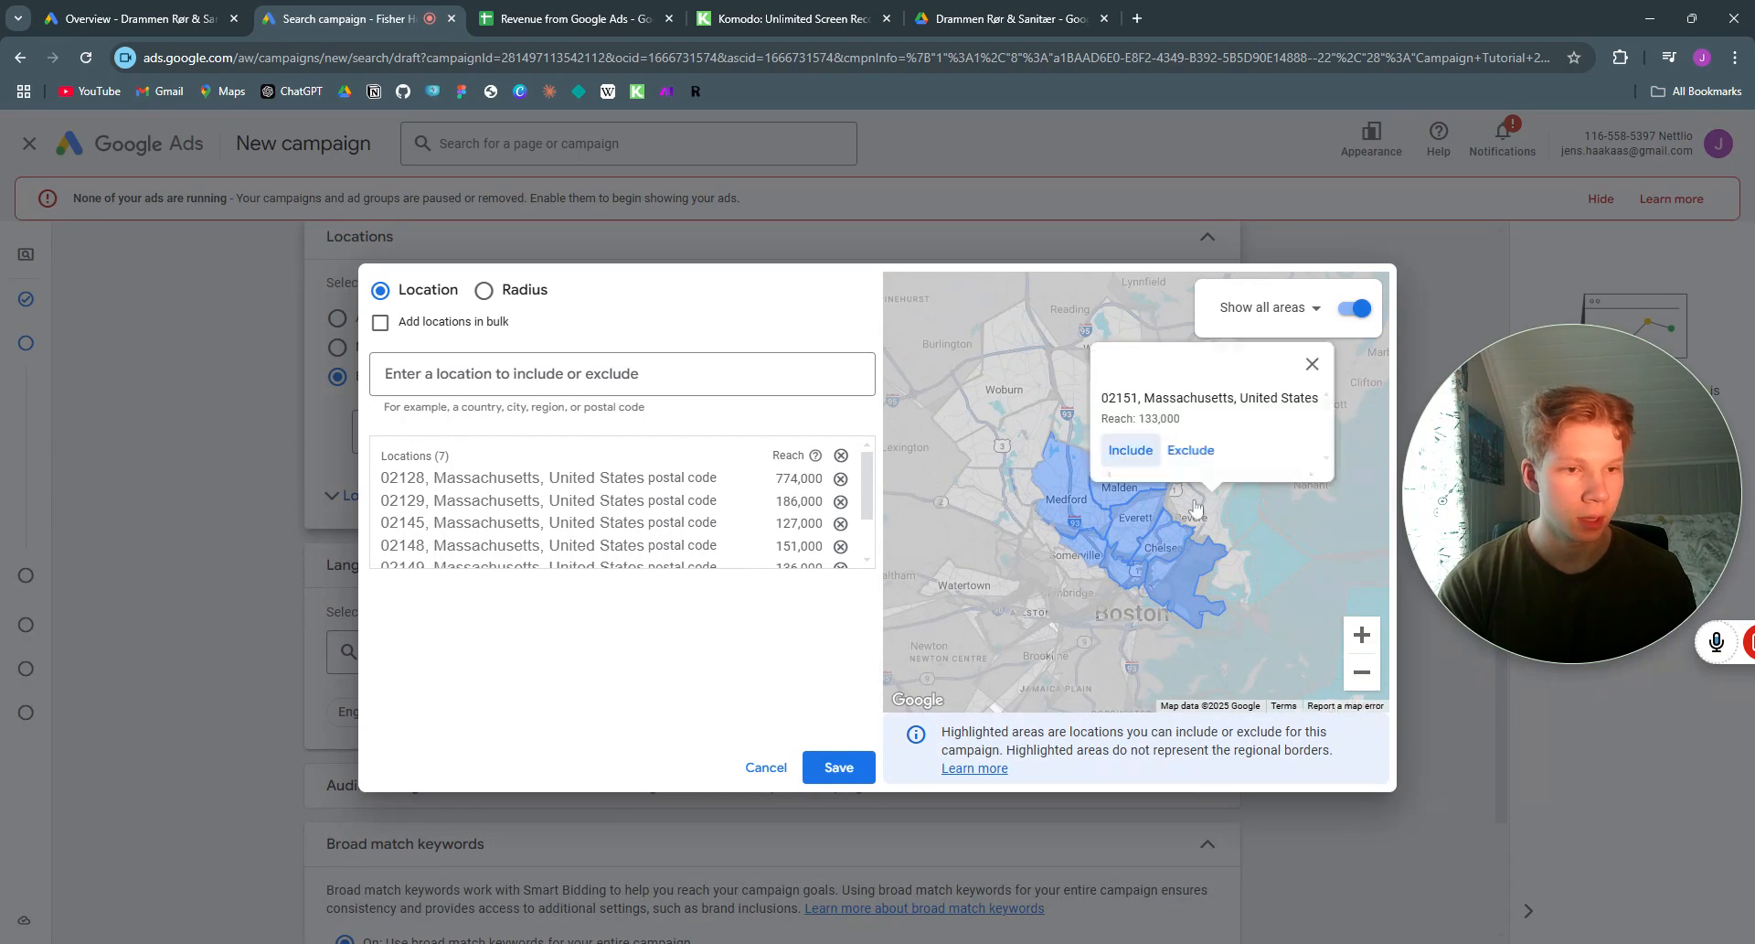
left_click(1178, 453)
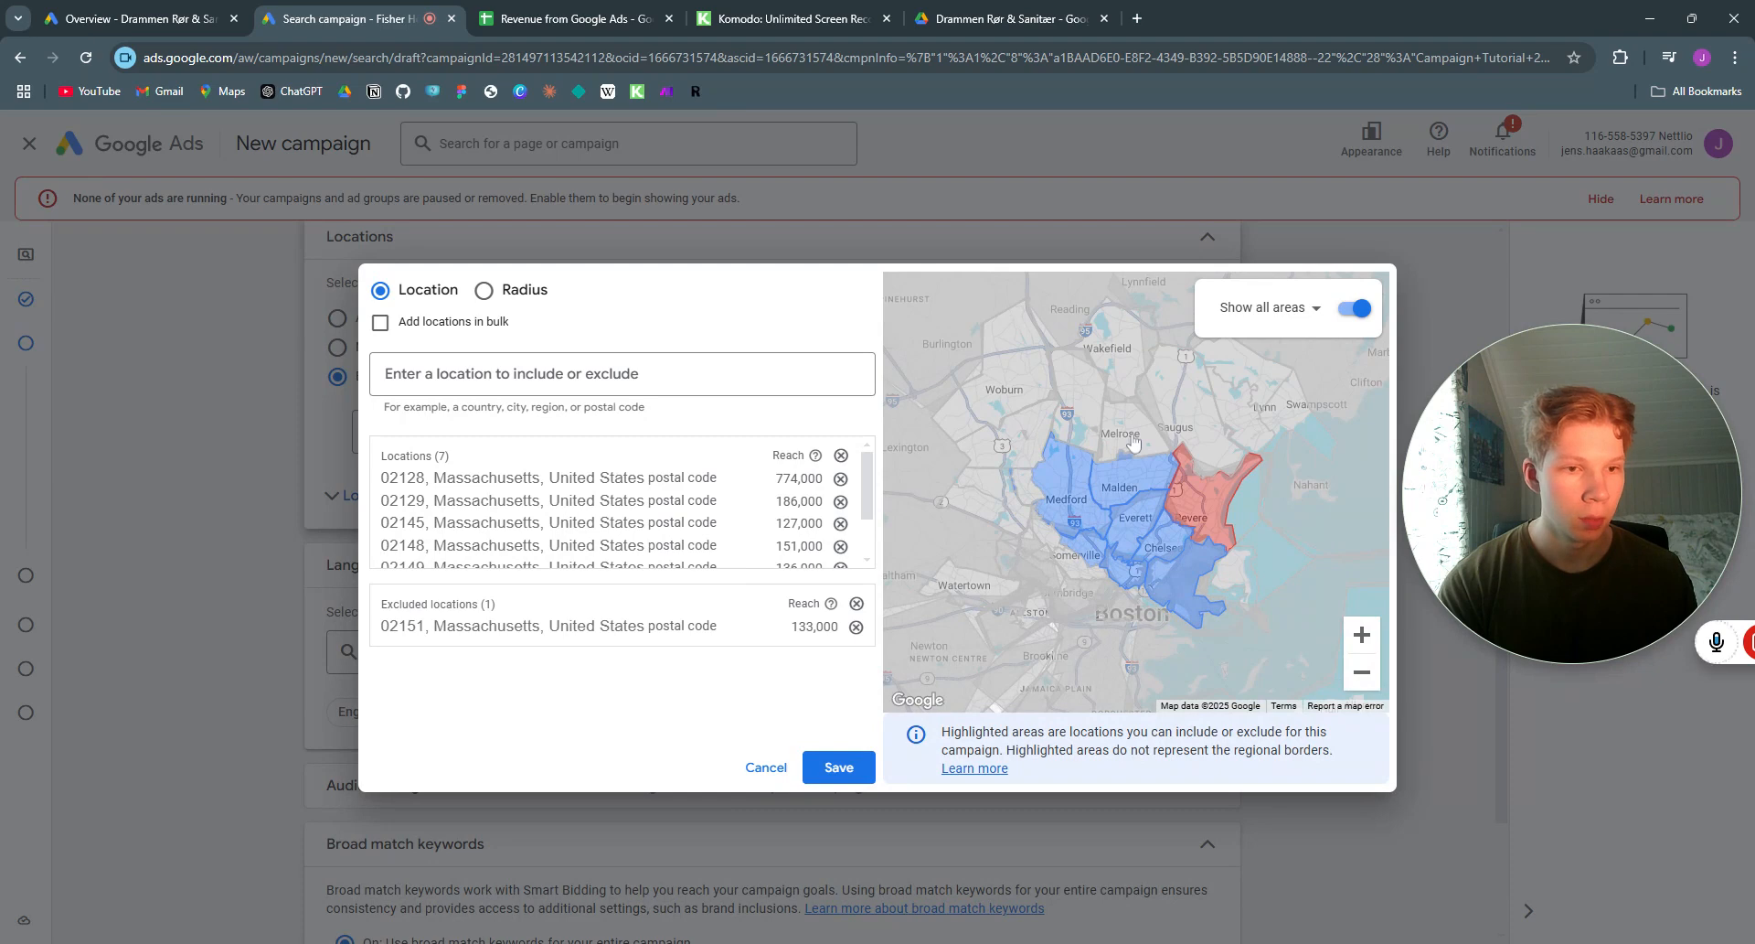
left_click(1133, 443)
left_click(1108, 434)
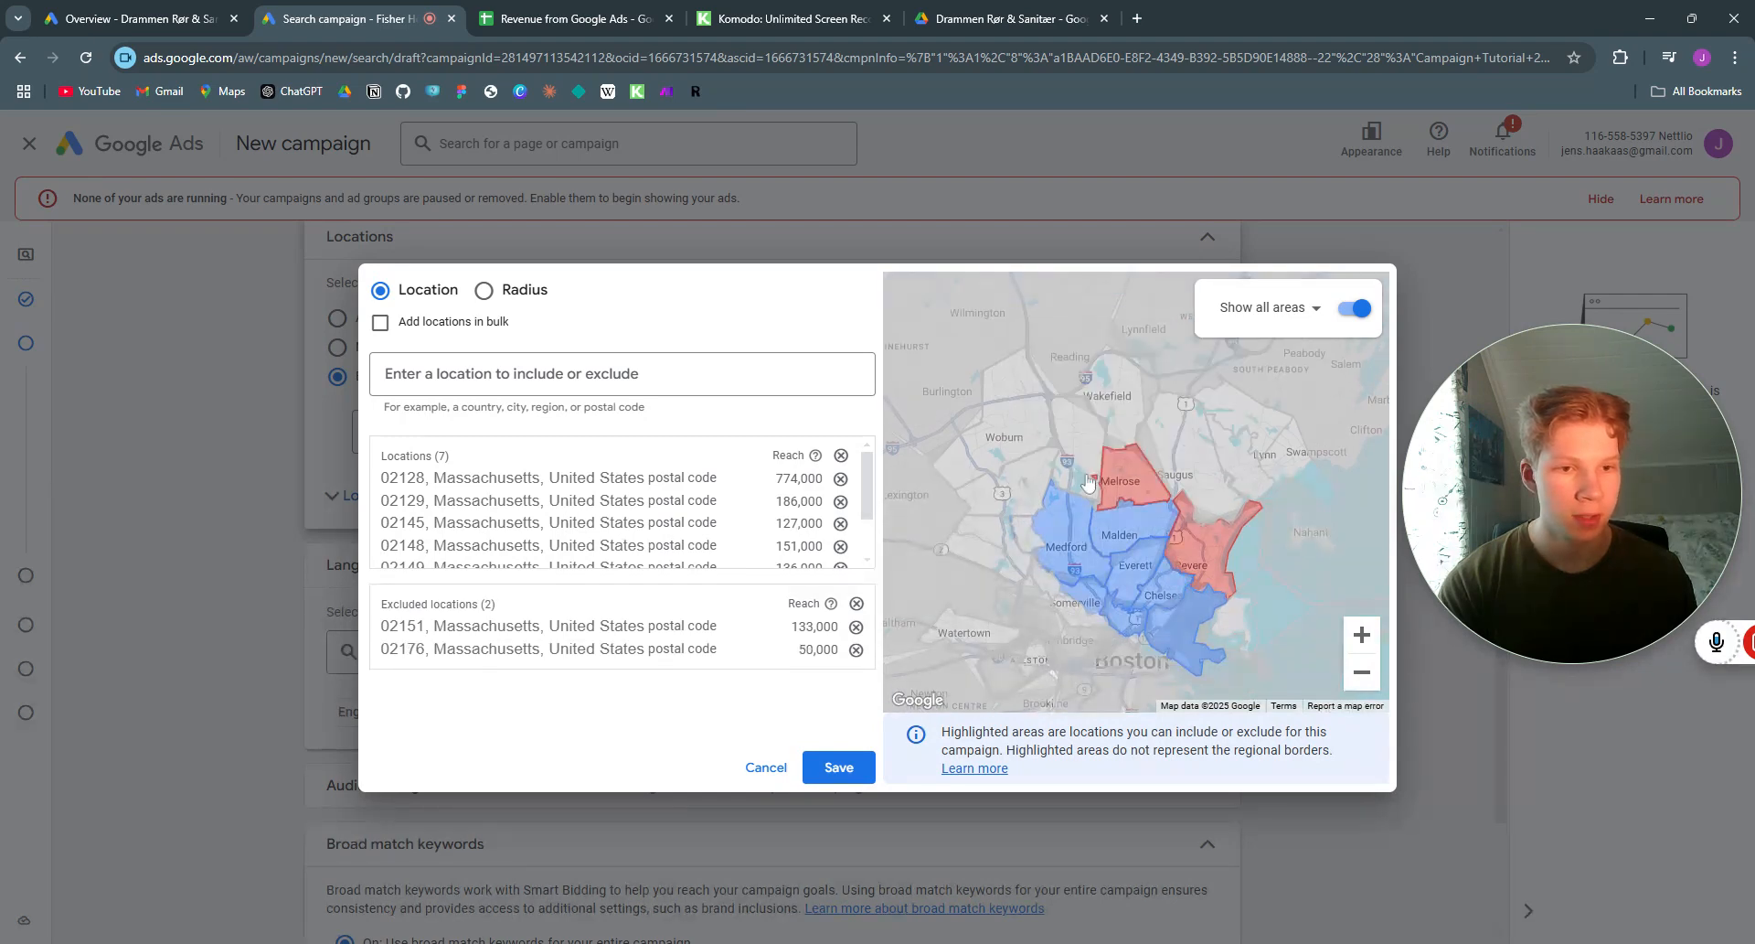
left_click(1088, 482)
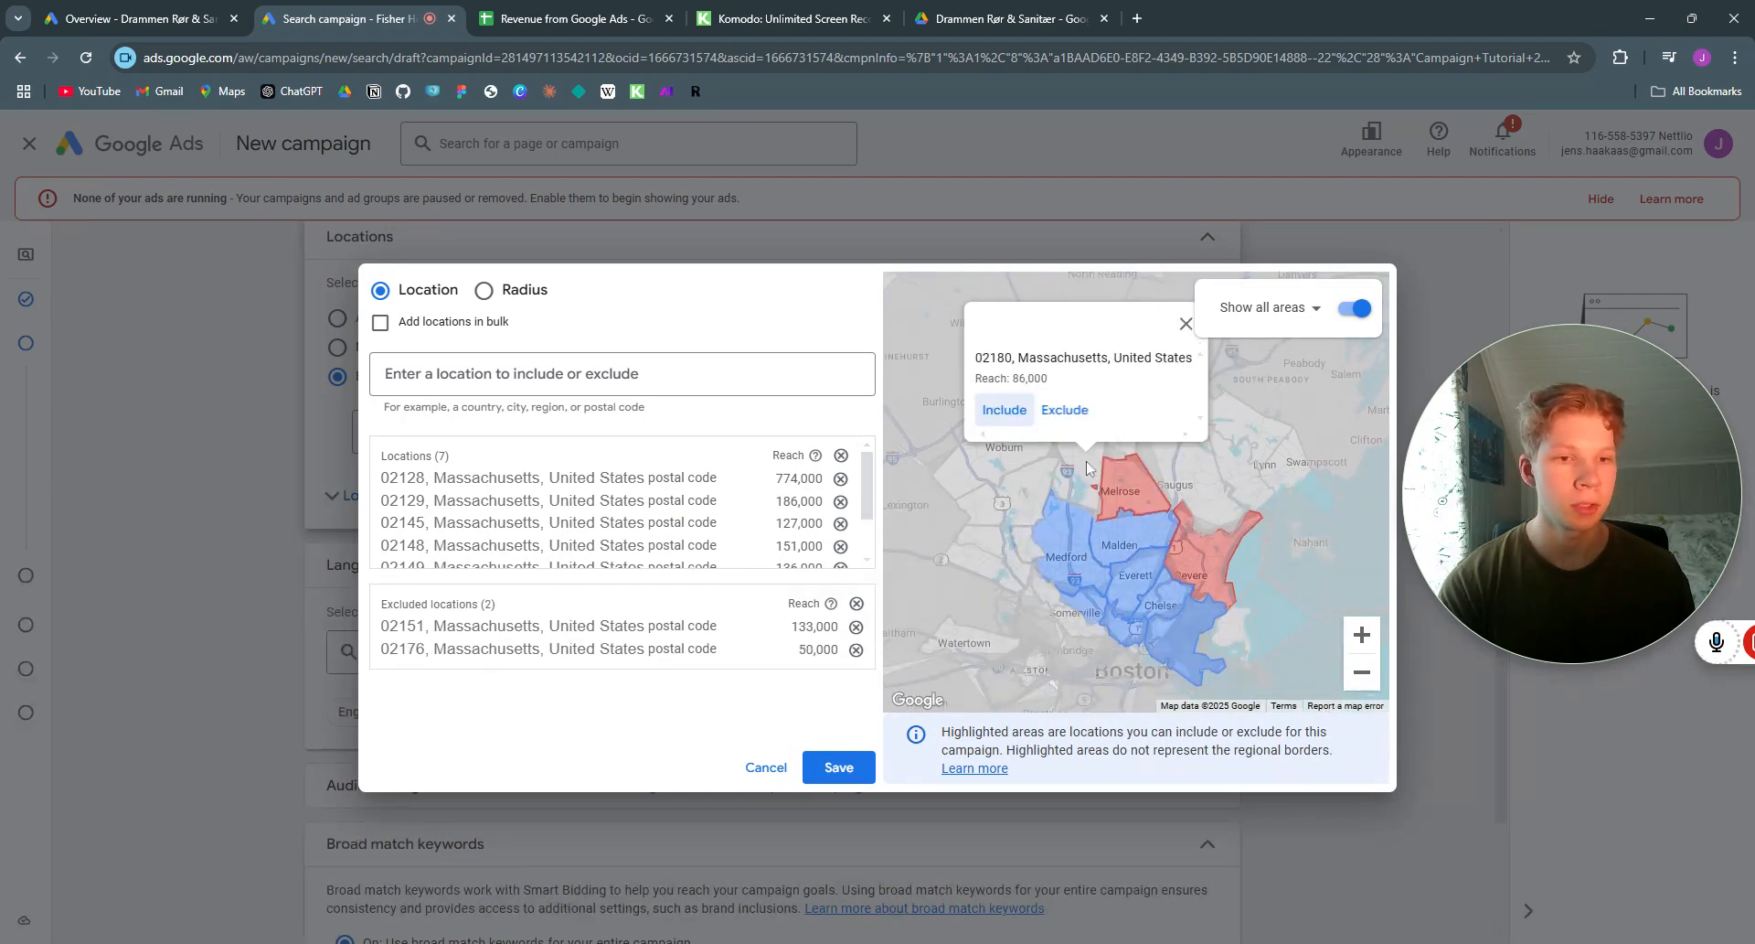
left_click(1179, 435)
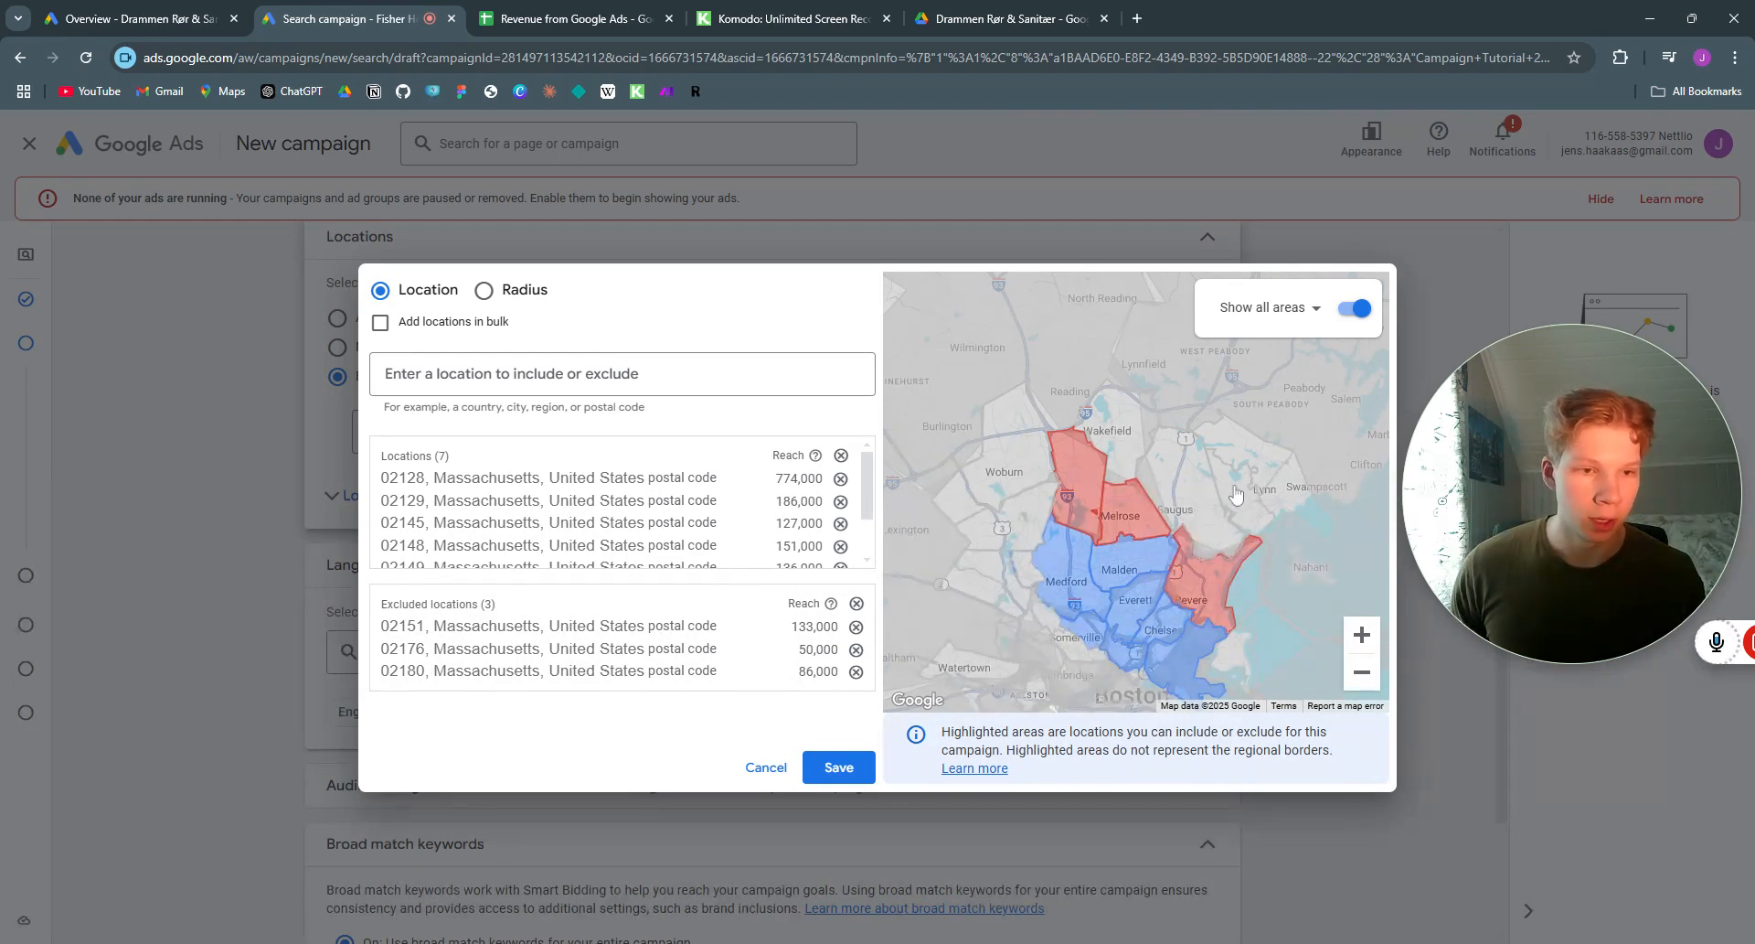
Step: Exclude the Saugus area, postal code 01906, Massachusetts, and save the included and excluded locations to the campaign
left_click_drag(1234, 489, 1228, 426)
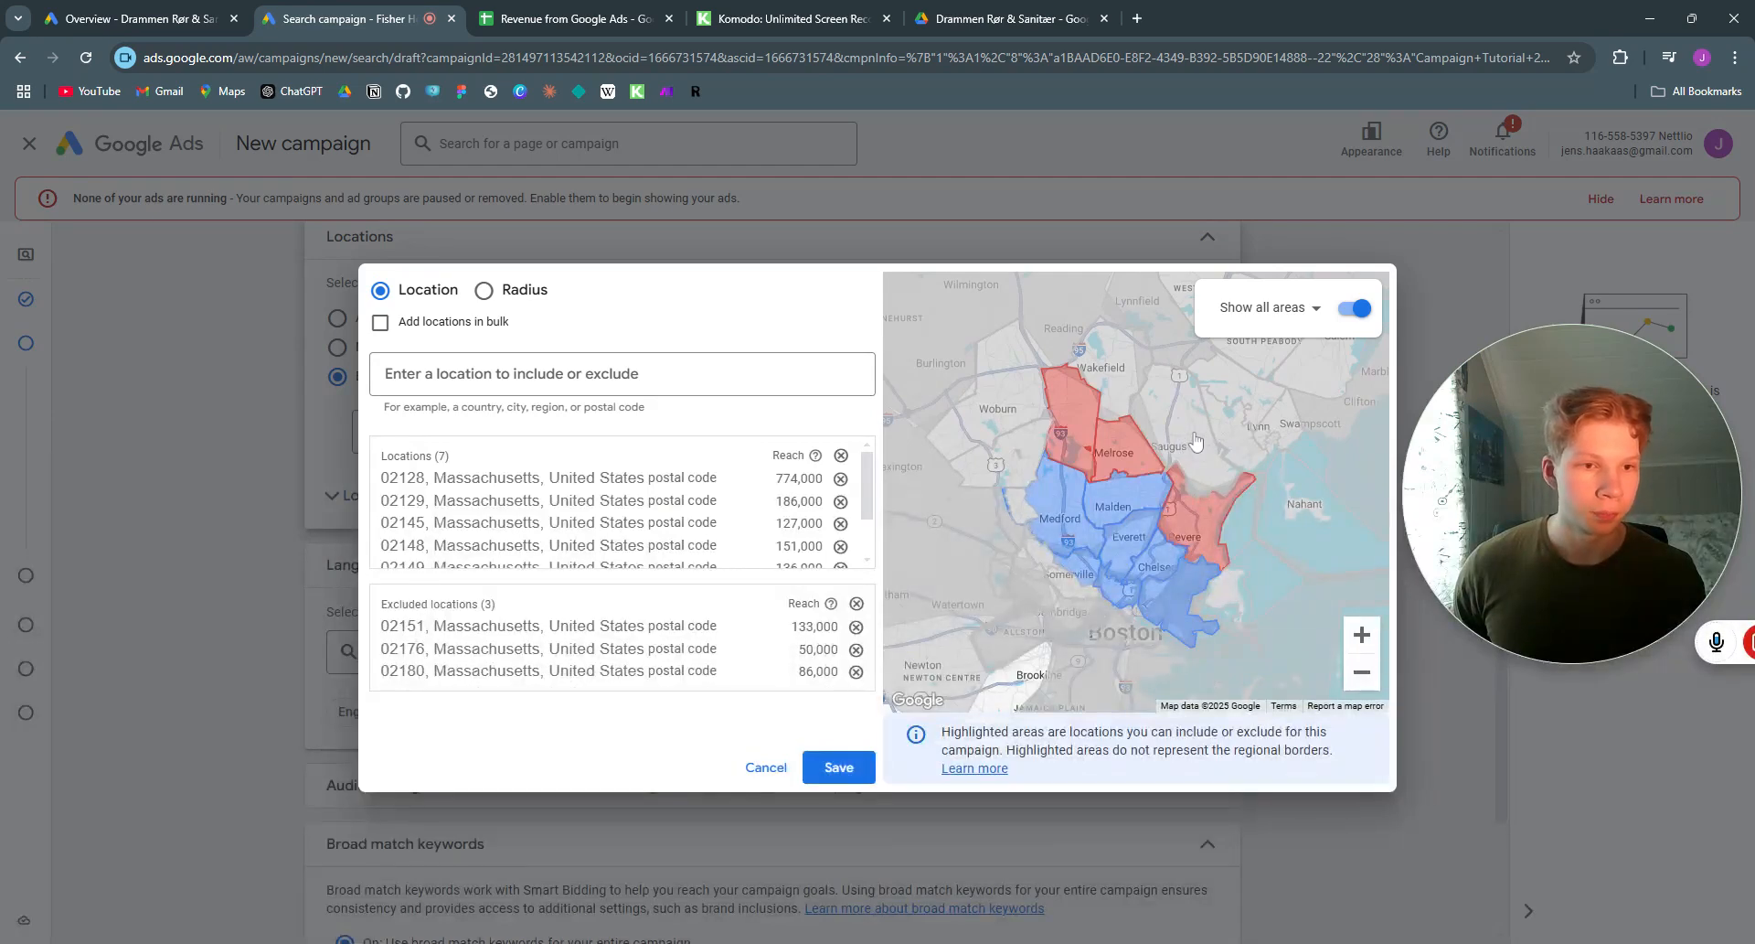
left_click(1192, 448)
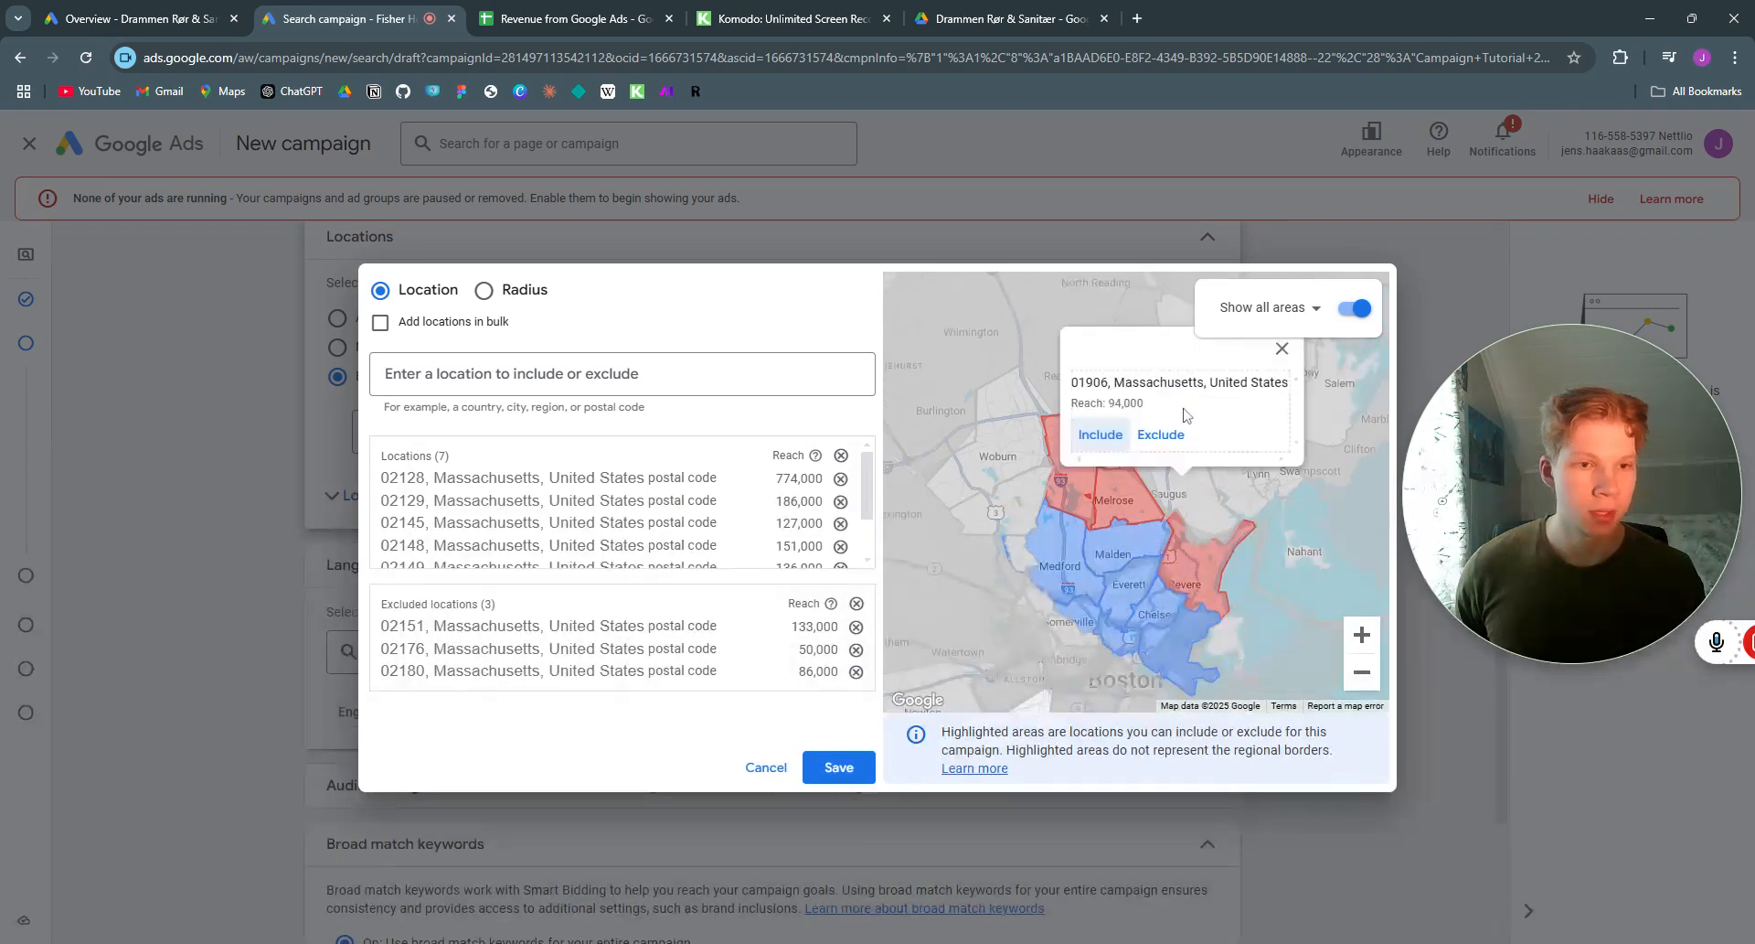
left_click(1172, 427)
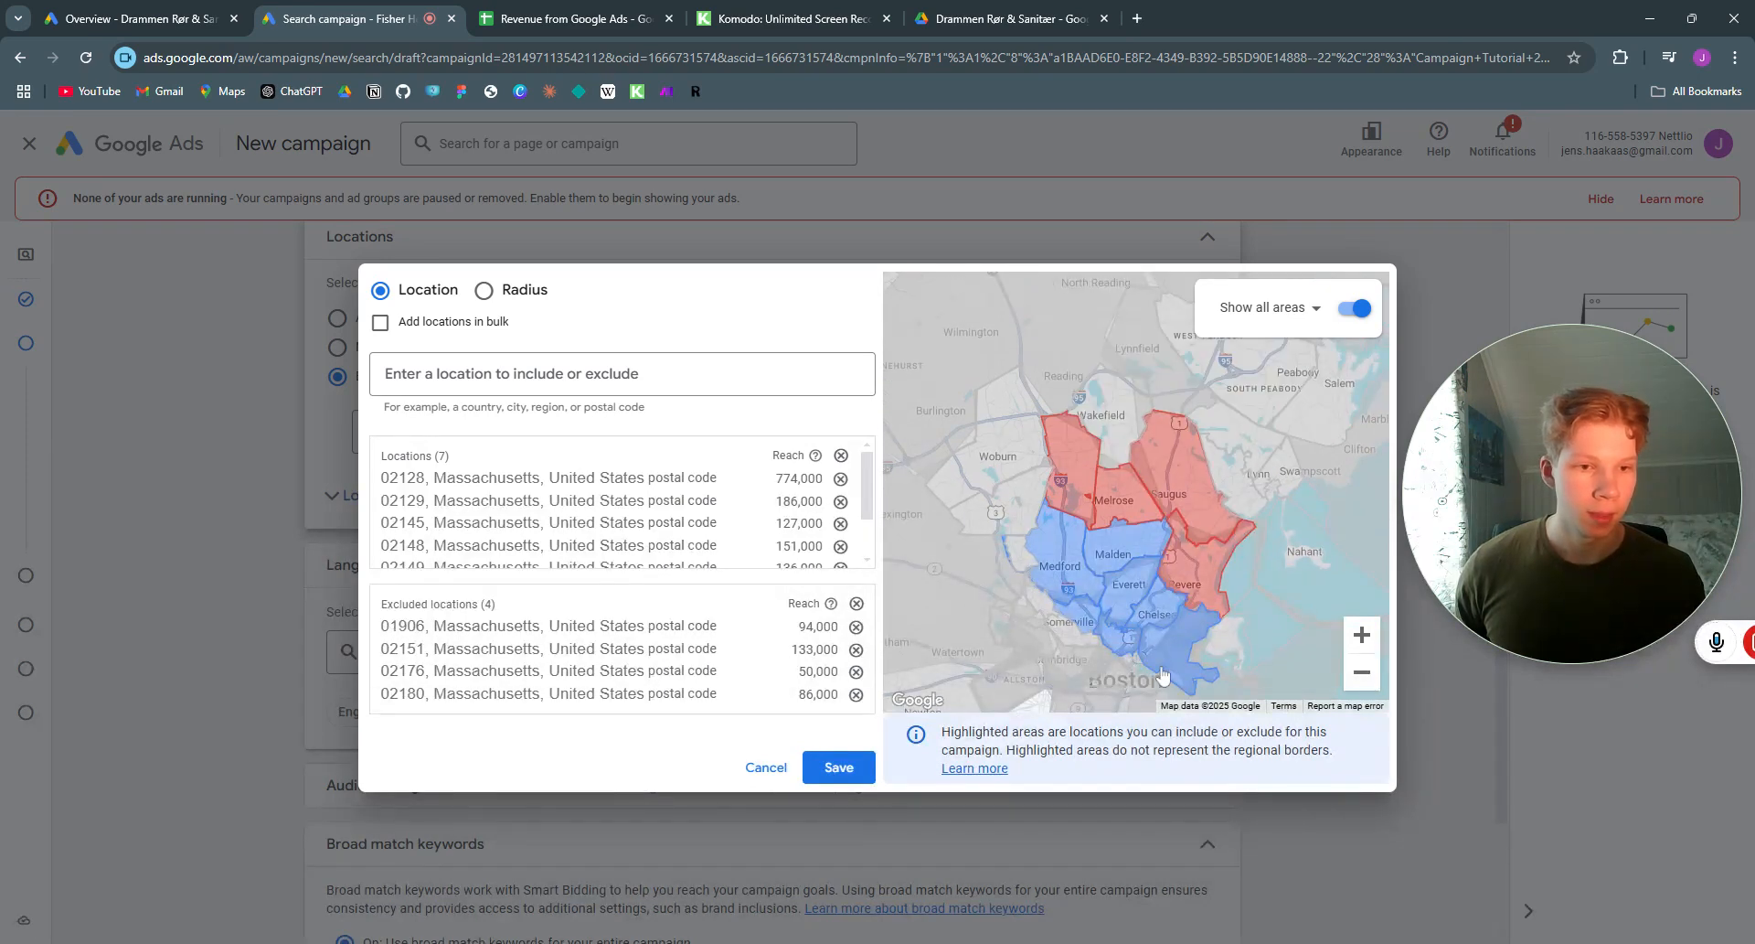
left_click_drag(1269, 618, 1266, 563)
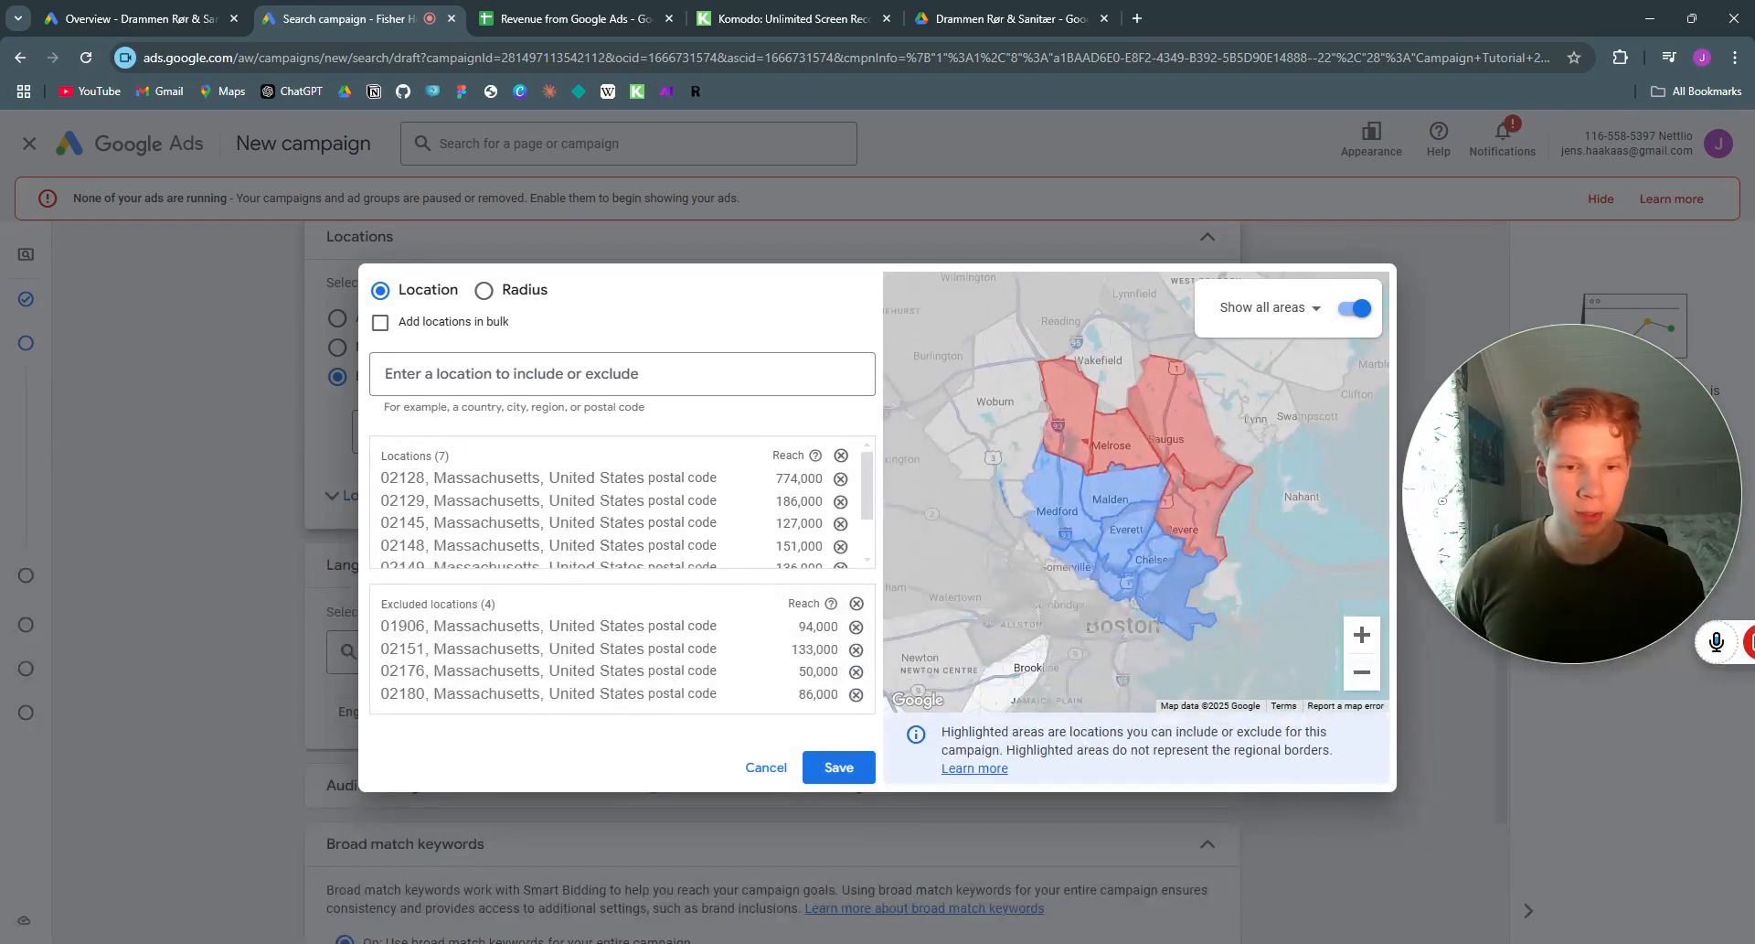
left_click(838, 767)
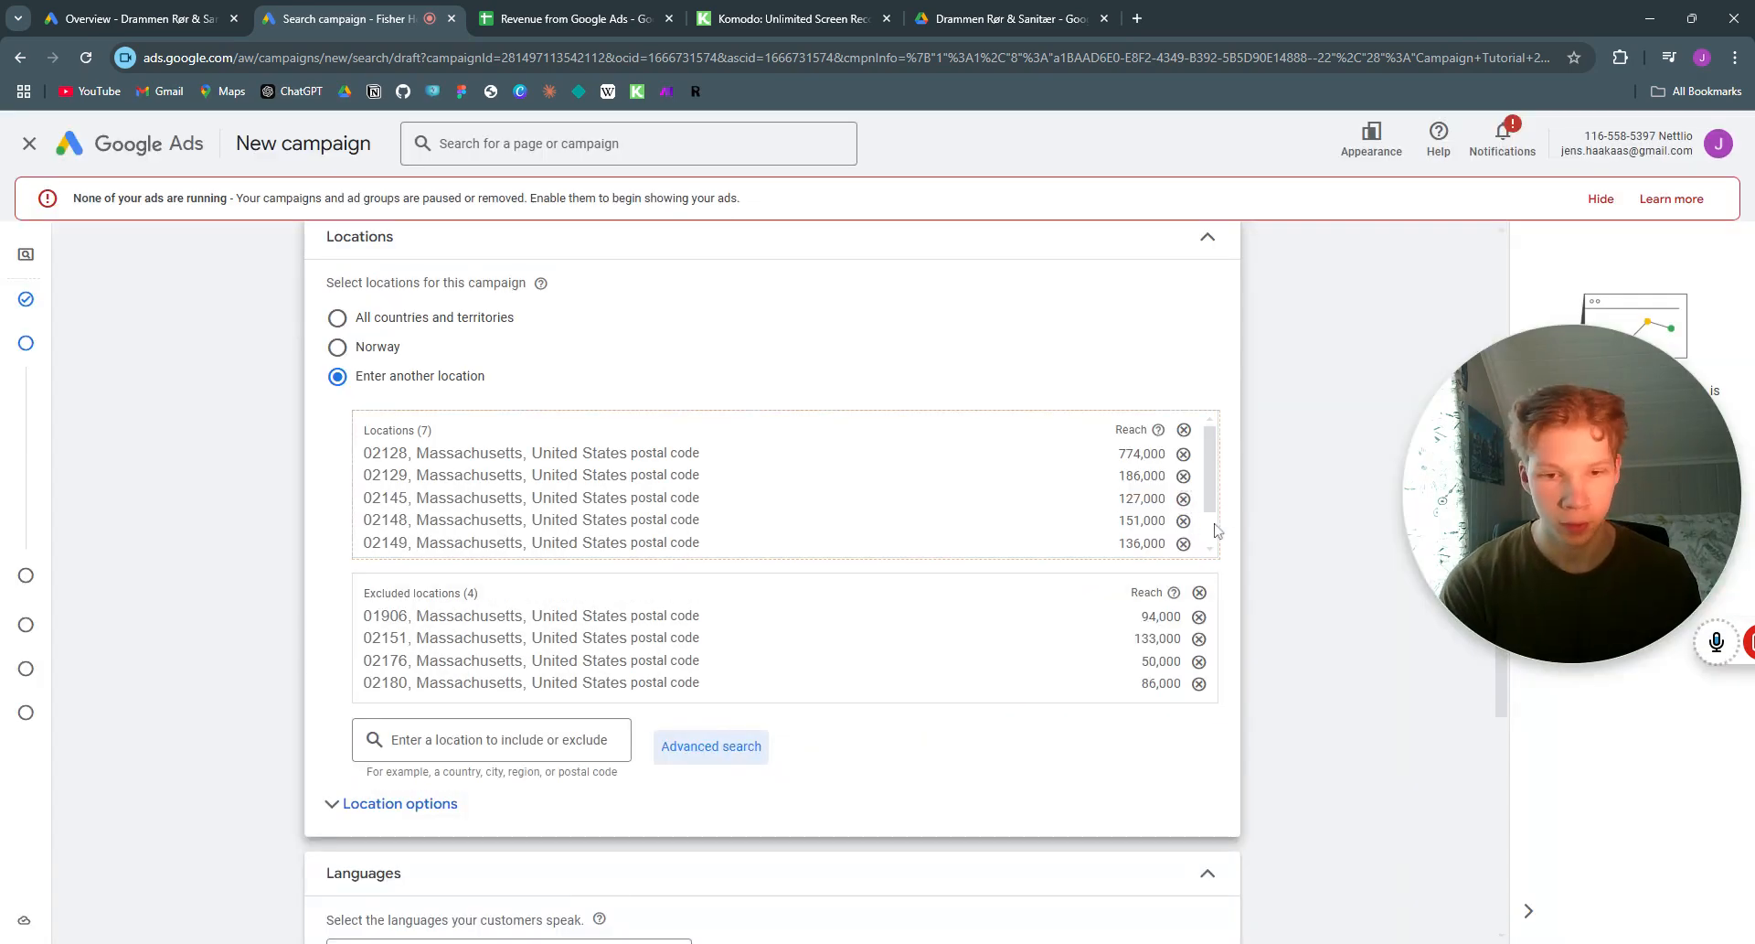
Step: Check the audience segments section without adding any, and turn broad match keywords off so the campaign uses keyword match types
scroll(1216, 530, "down", 1)
scroll(1281, 587, "down", 2)
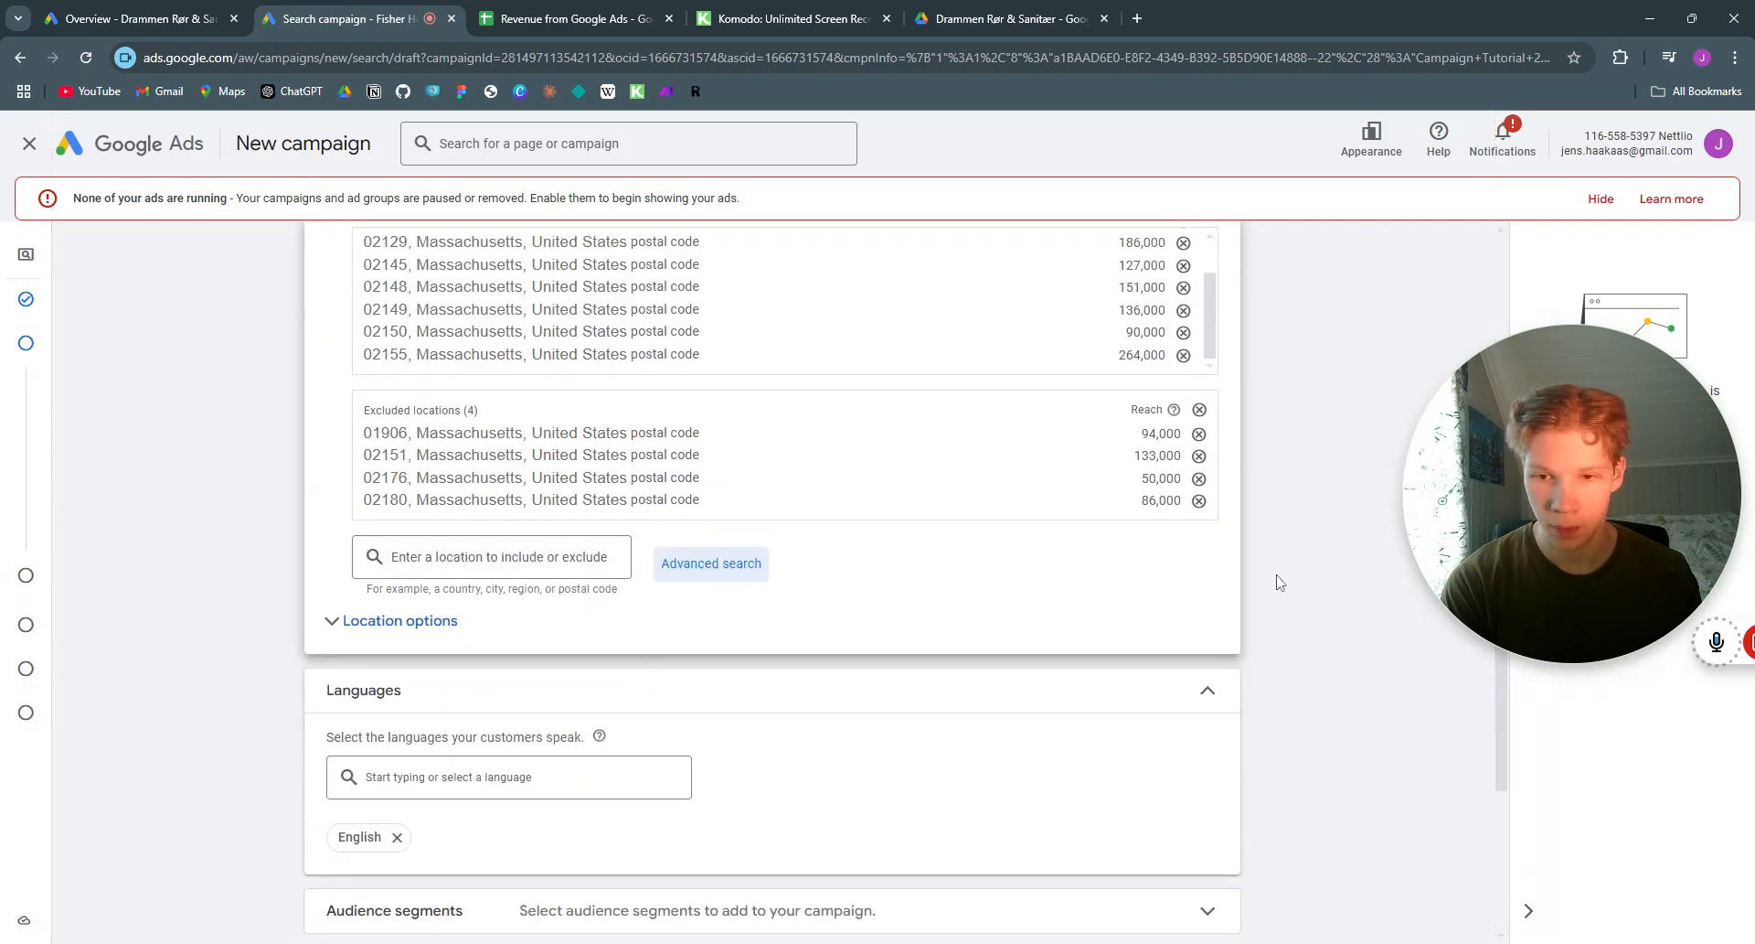
scroll(823, 618, "down", 3)
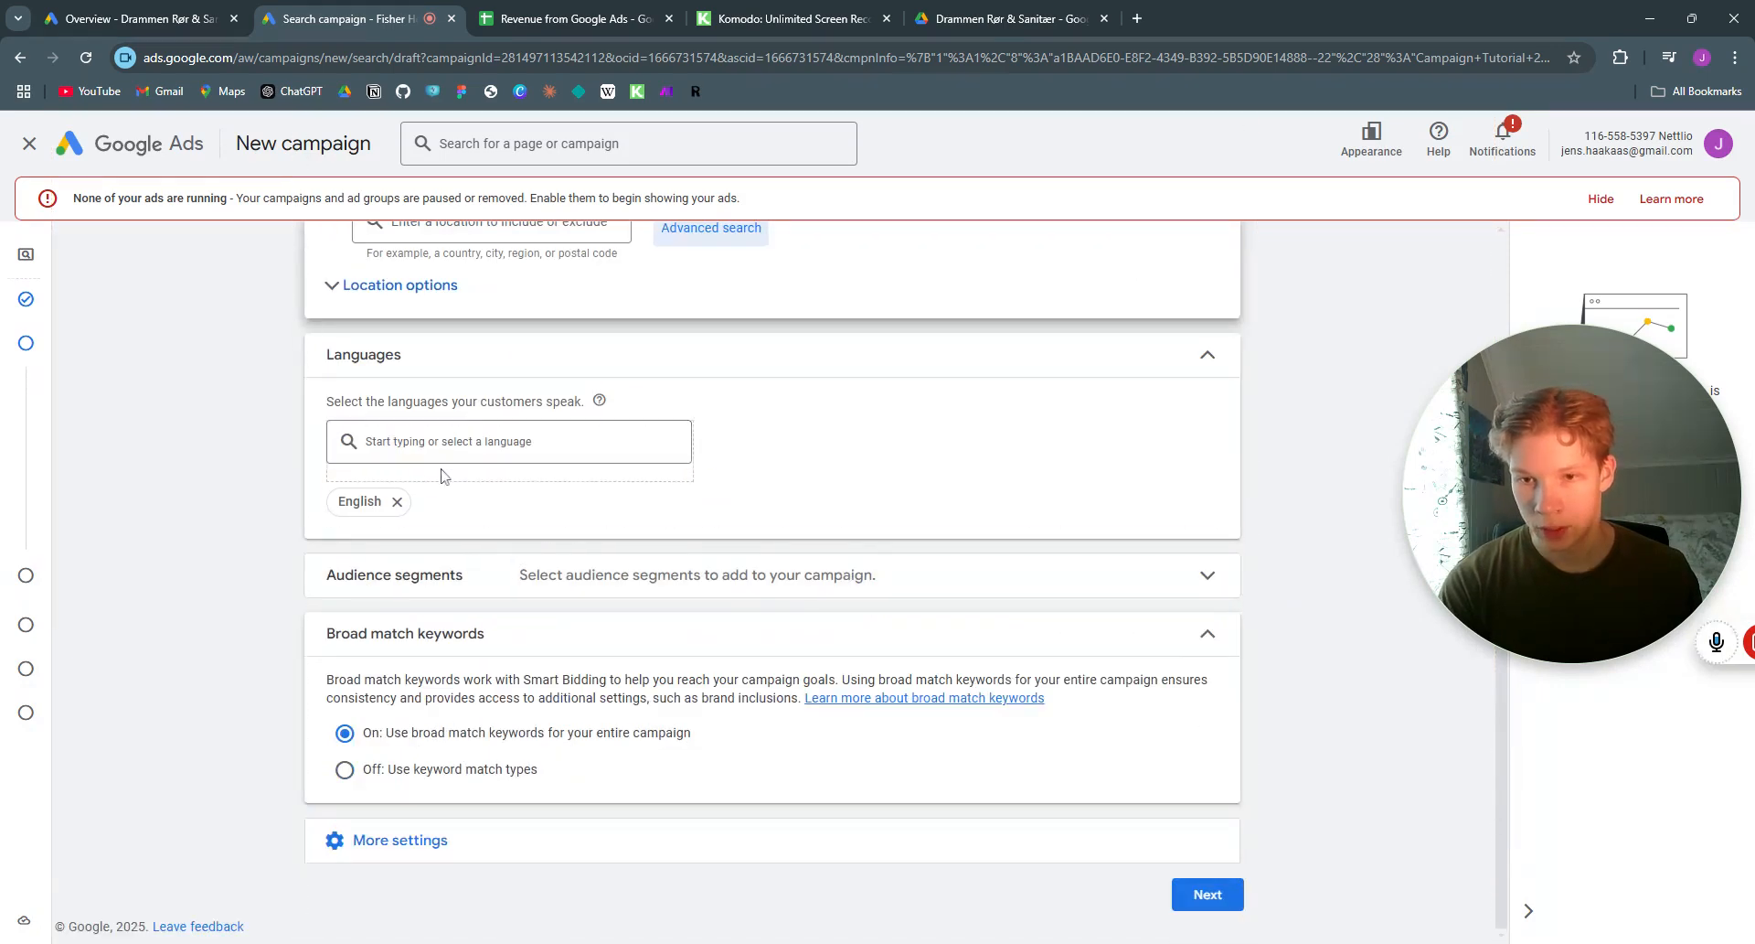
left_click(1221, 590)
scroll(1297, 600, "down", 2)
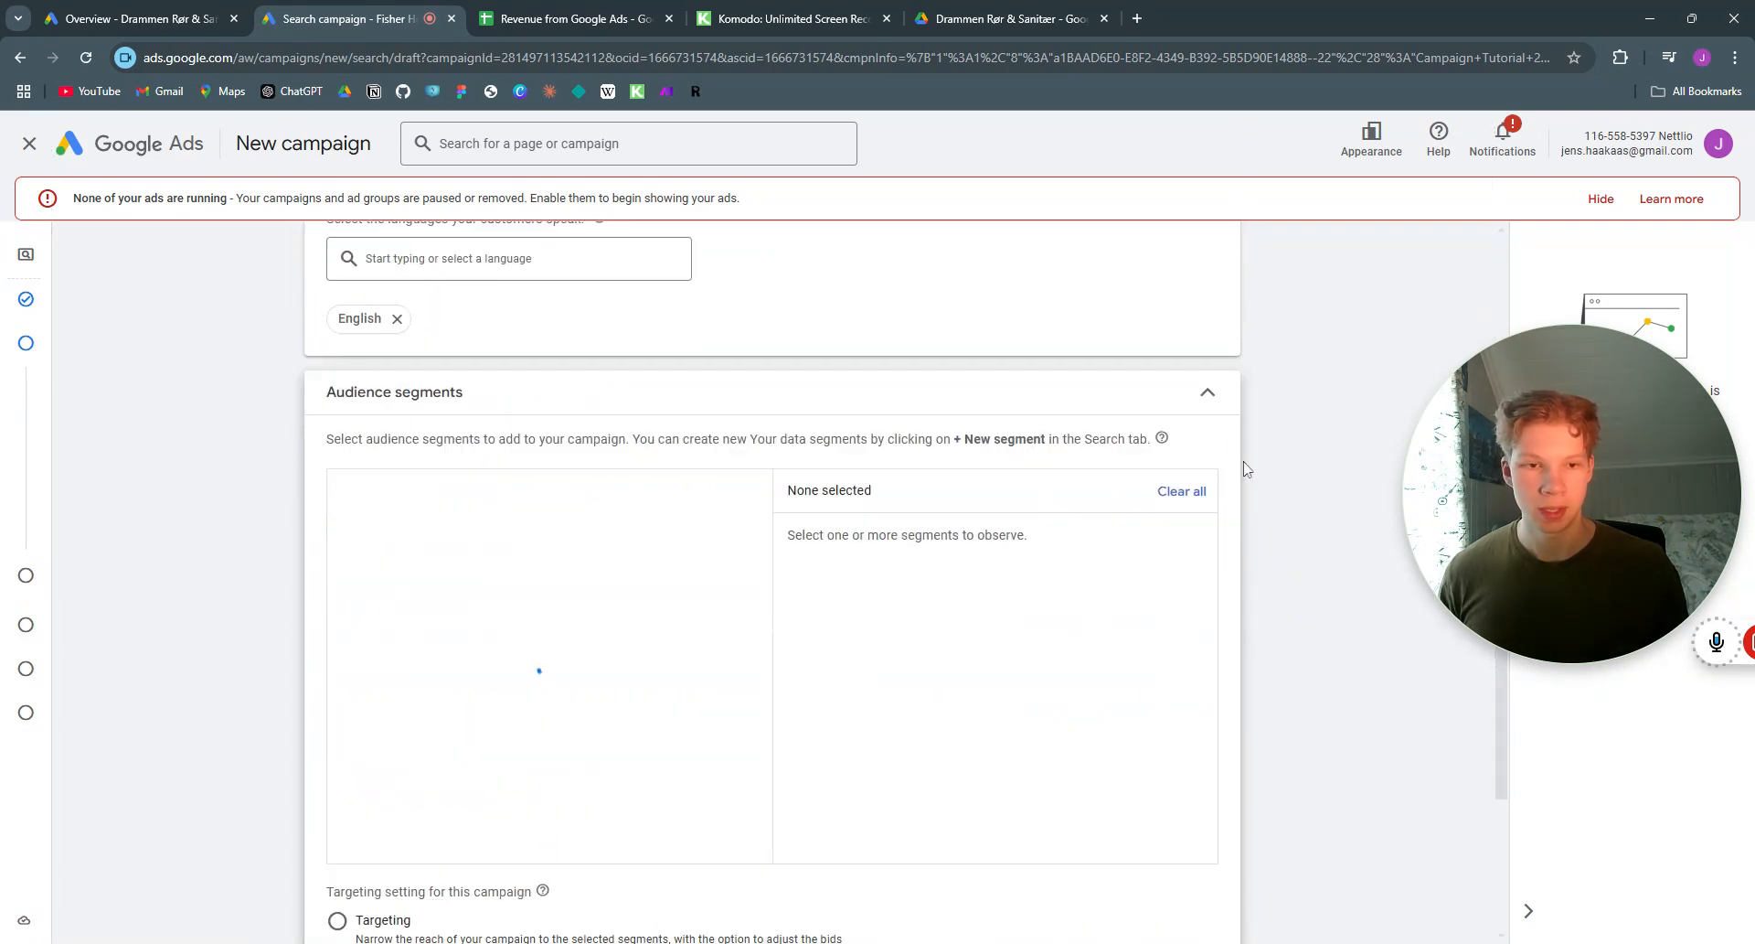
left_click(1212, 391)
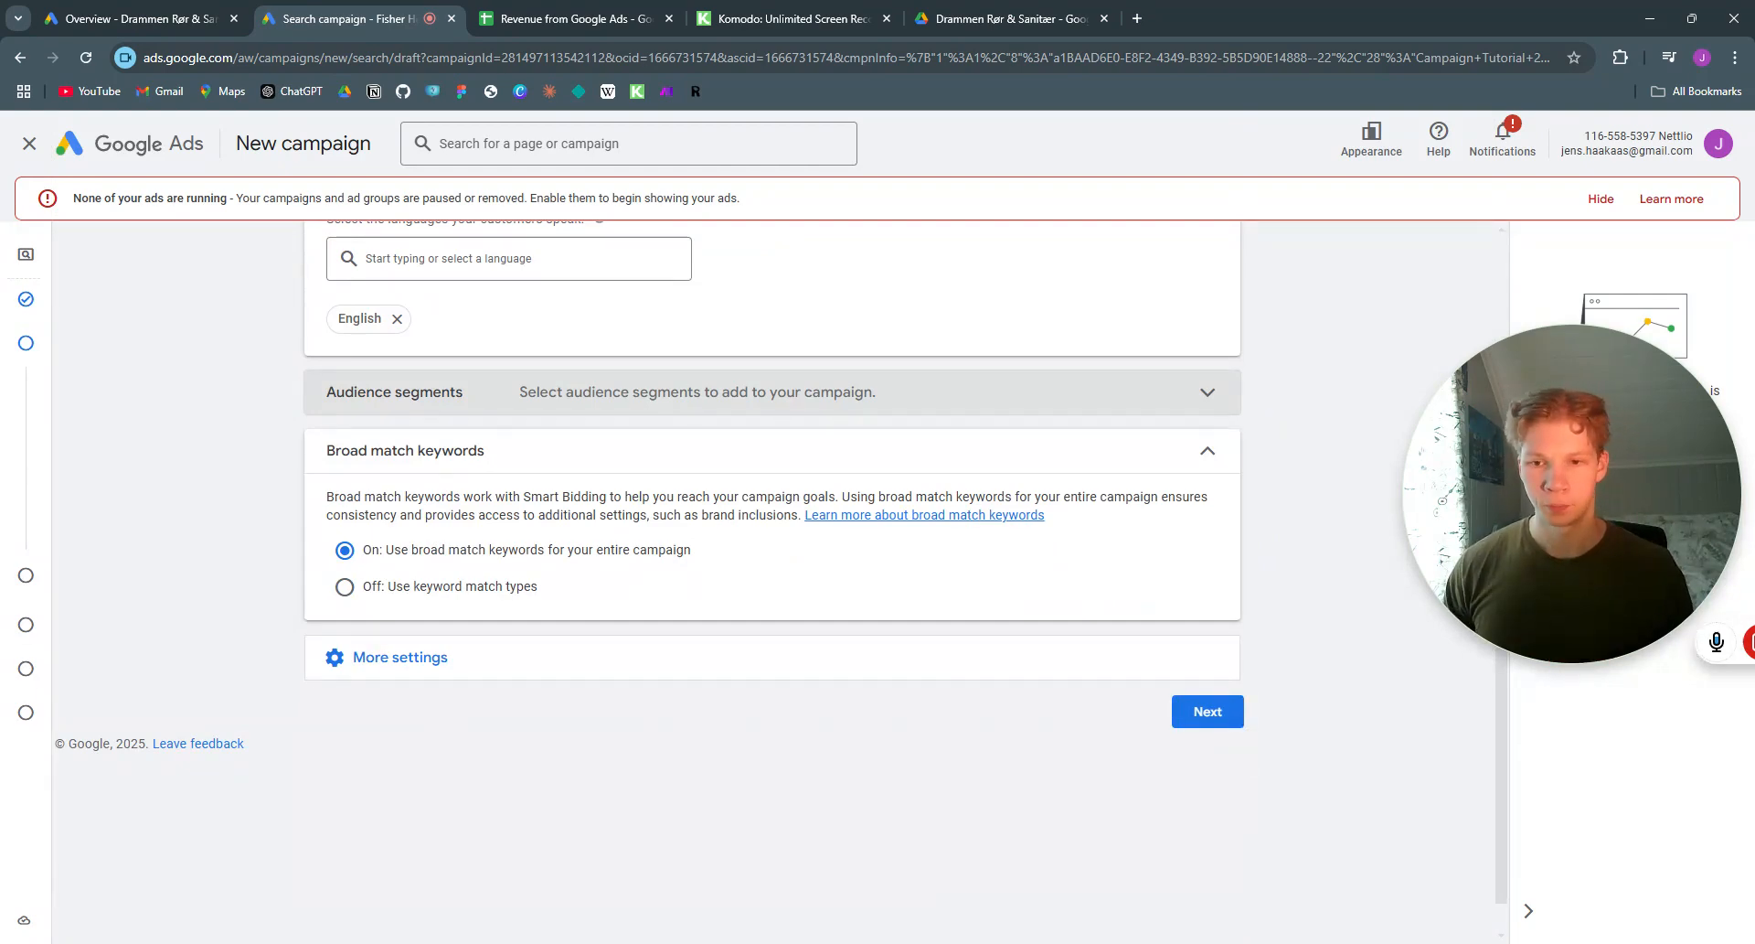
left_click(345, 588)
Step: Open the campaign's additional settings and set the ad schedule days to Mondays - Fridays
left_click(357, 658)
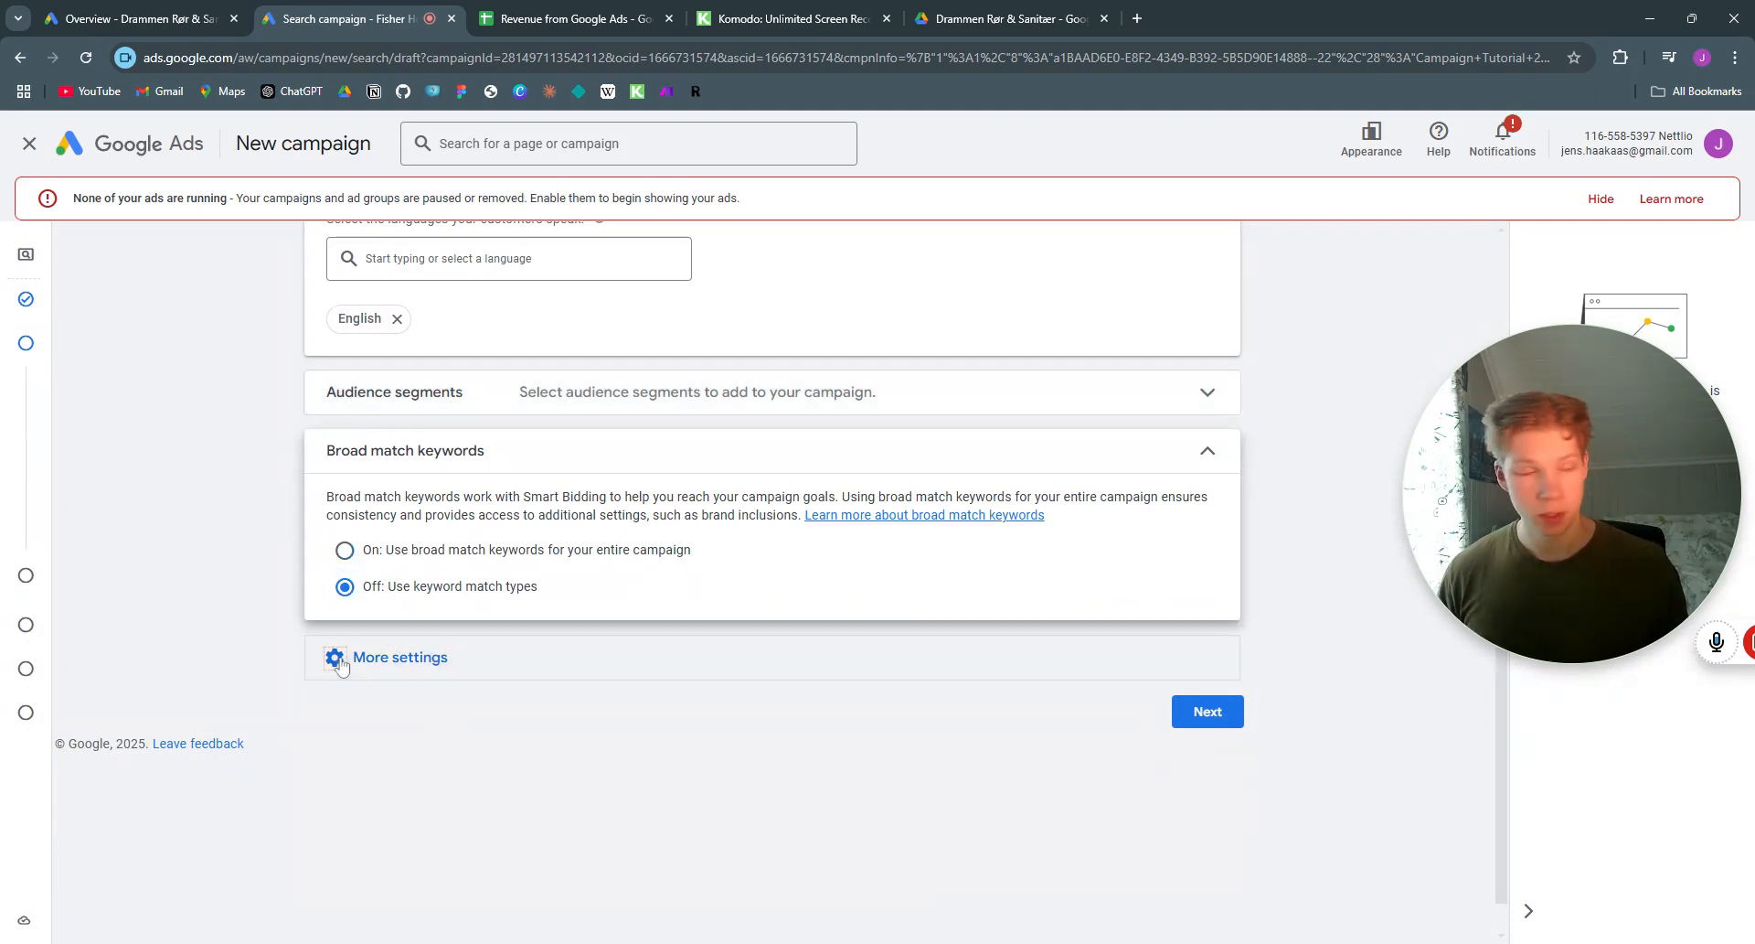
scroll(1262, 485, "down", 1)
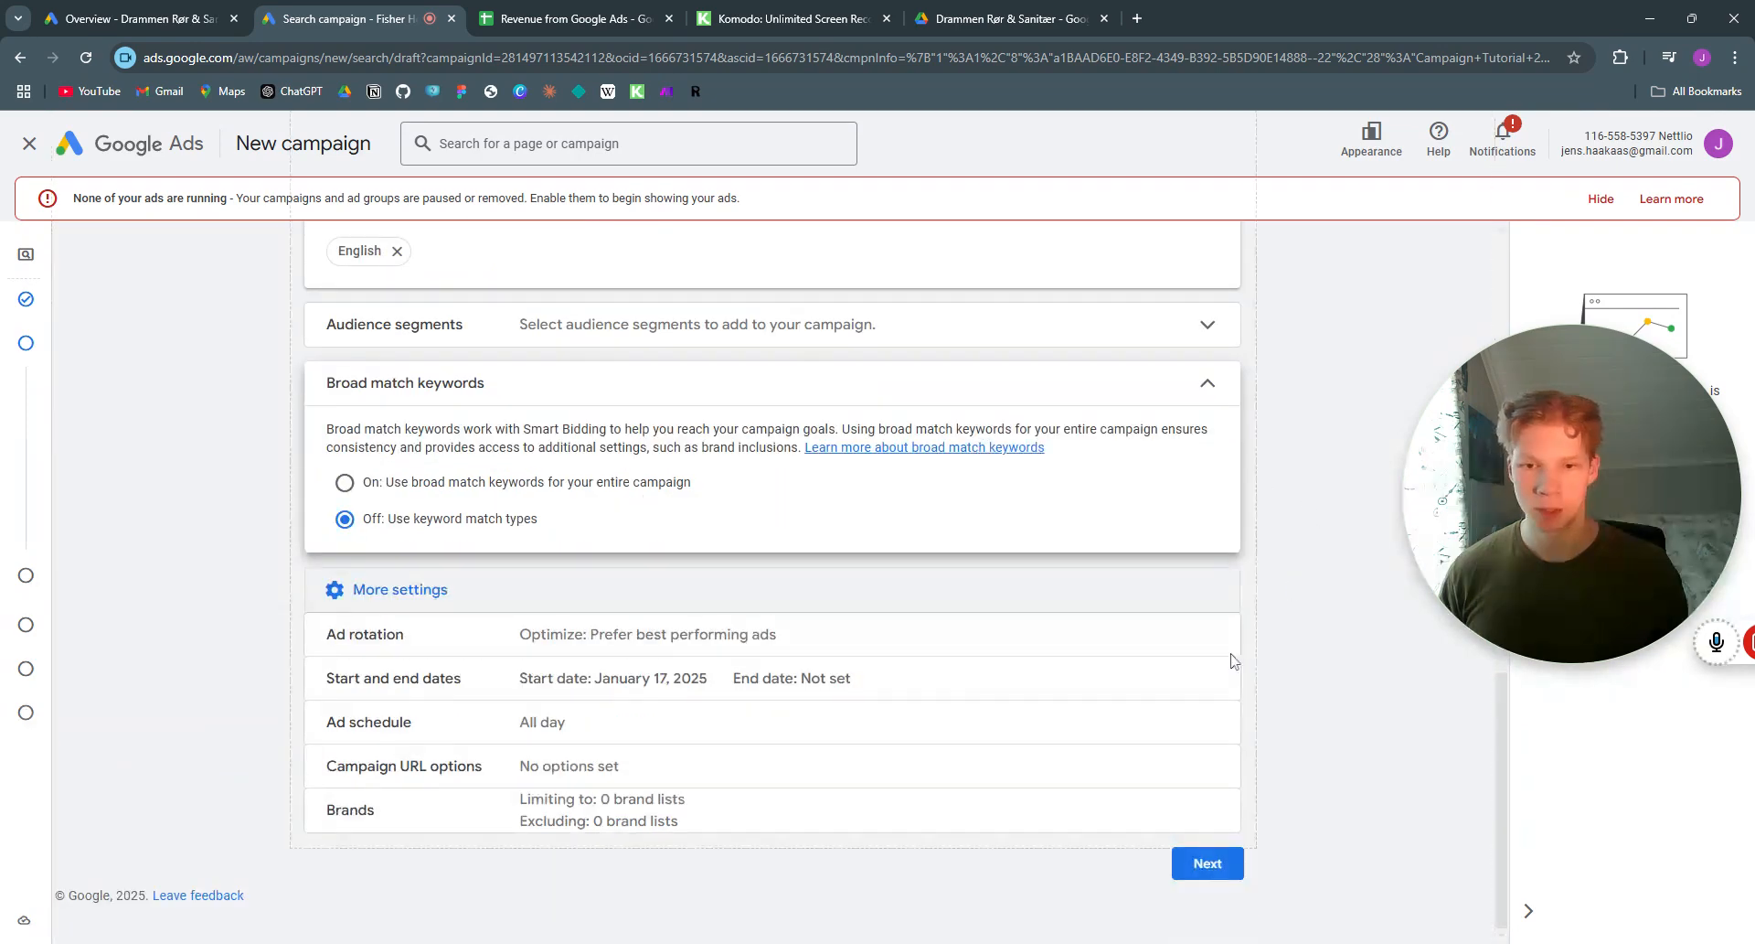
left_click(605, 735)
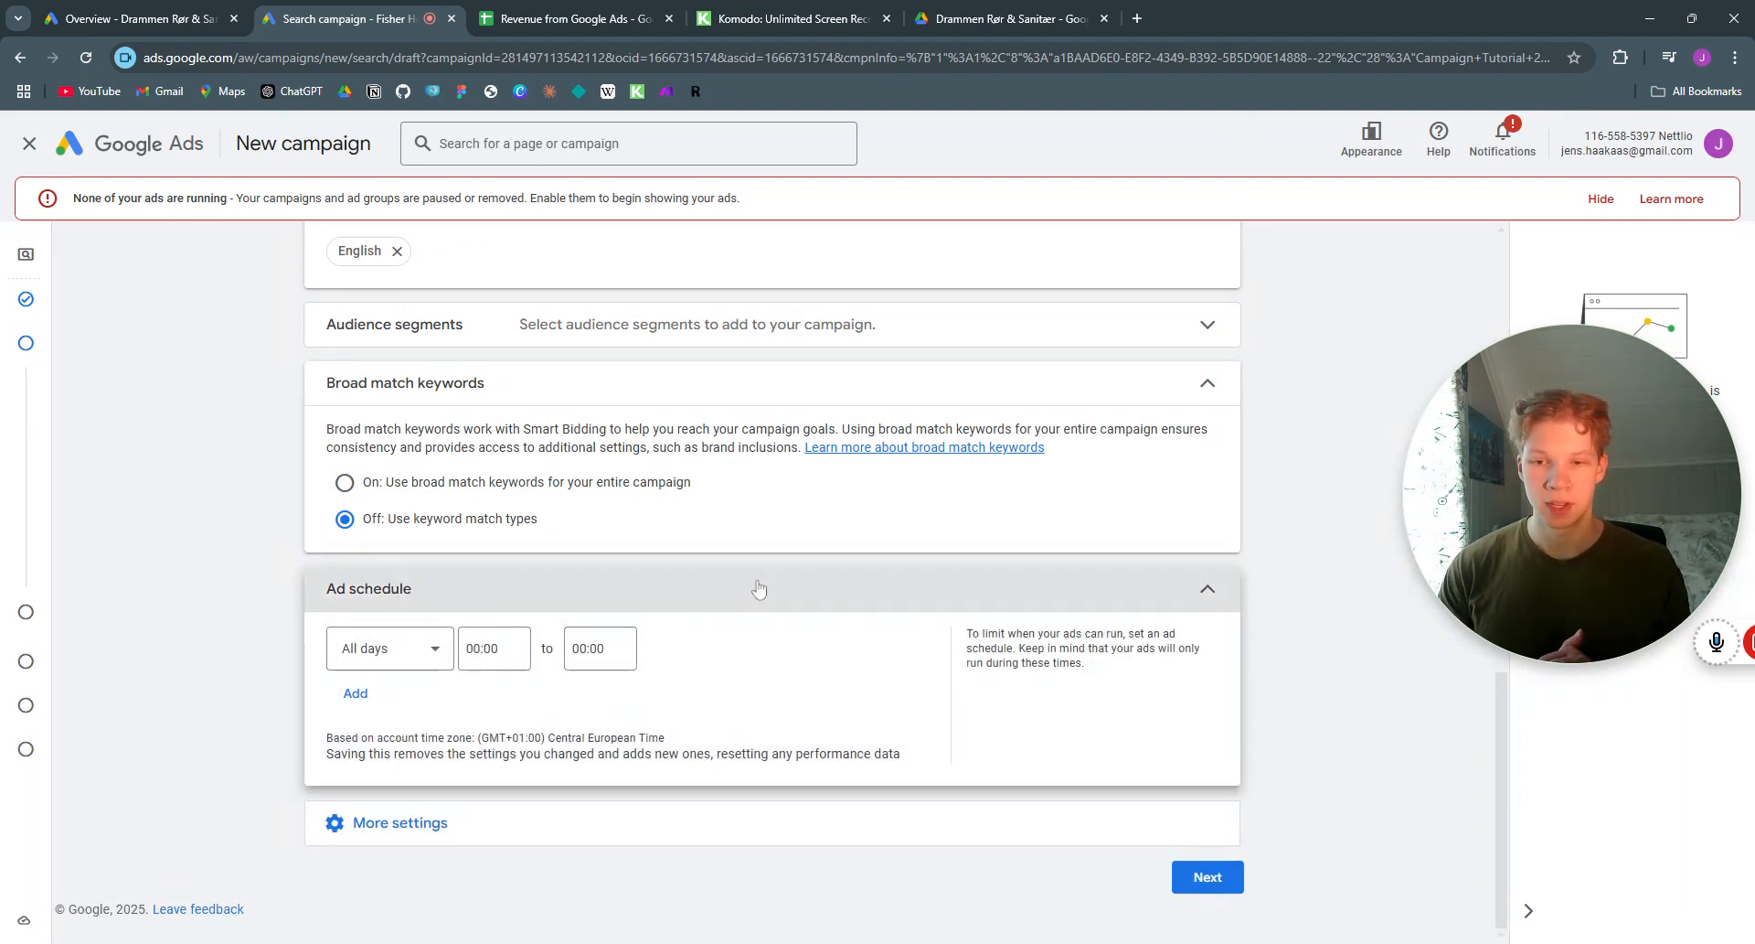
left_click(432, 651)
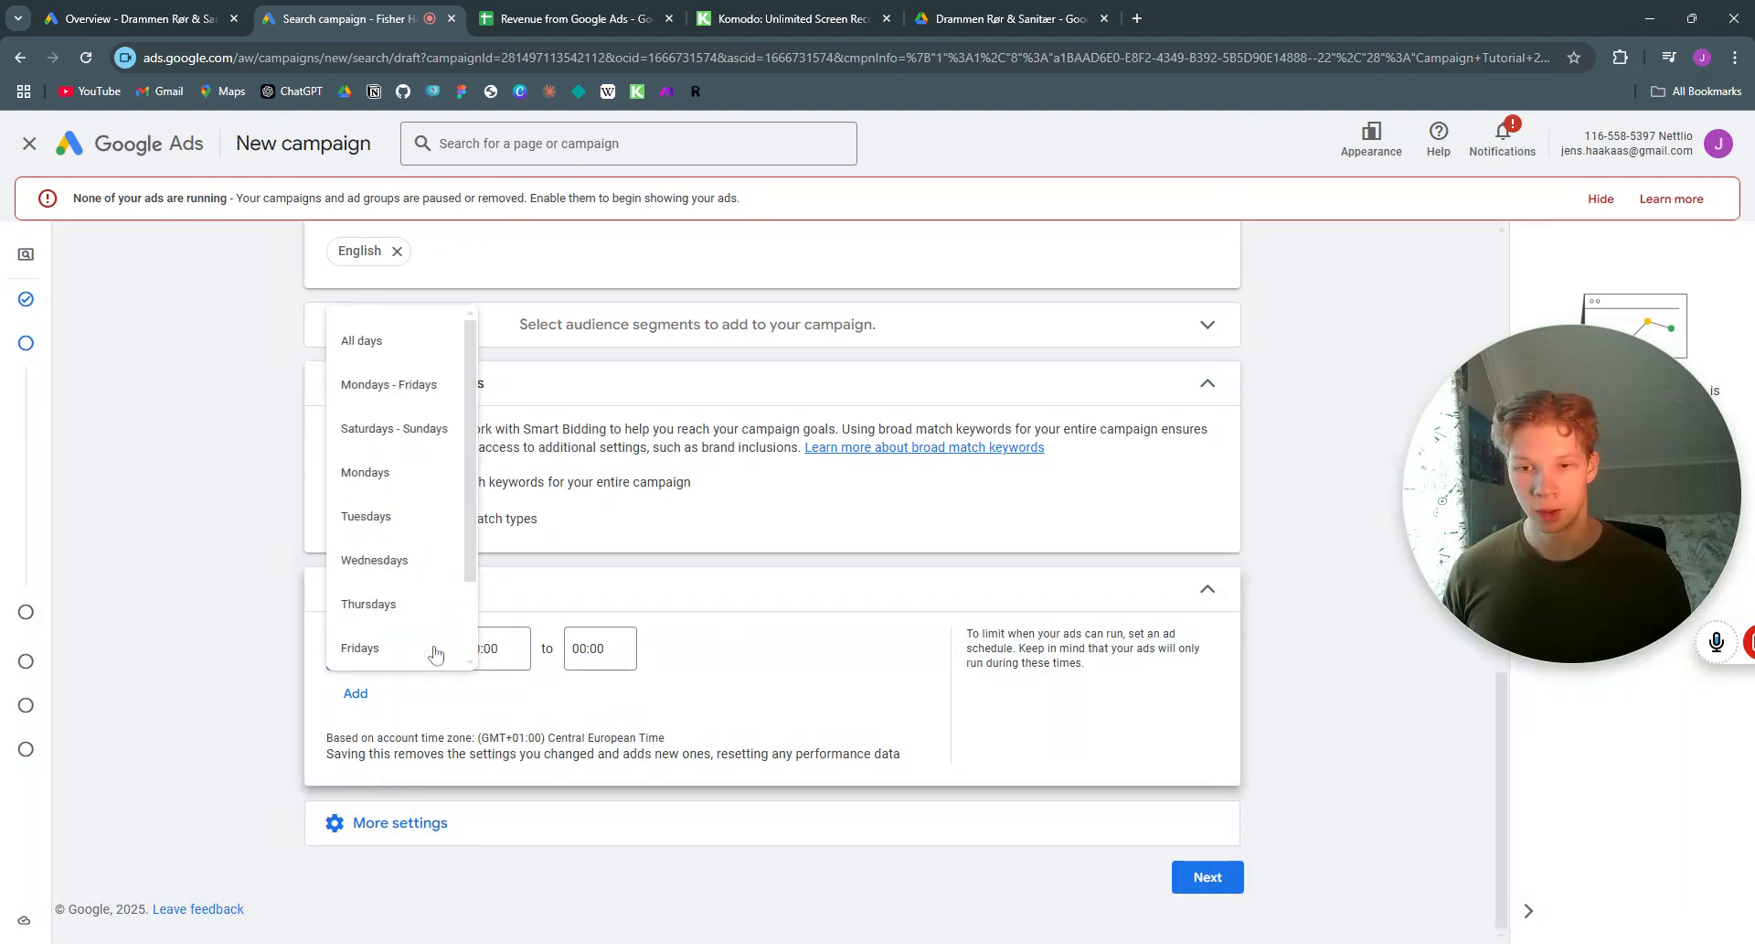
left_click(407, 395)
Step: Set the Mondays - Fridays ad schedule hours from 09:00 to 17:00
left_click(514, 648)
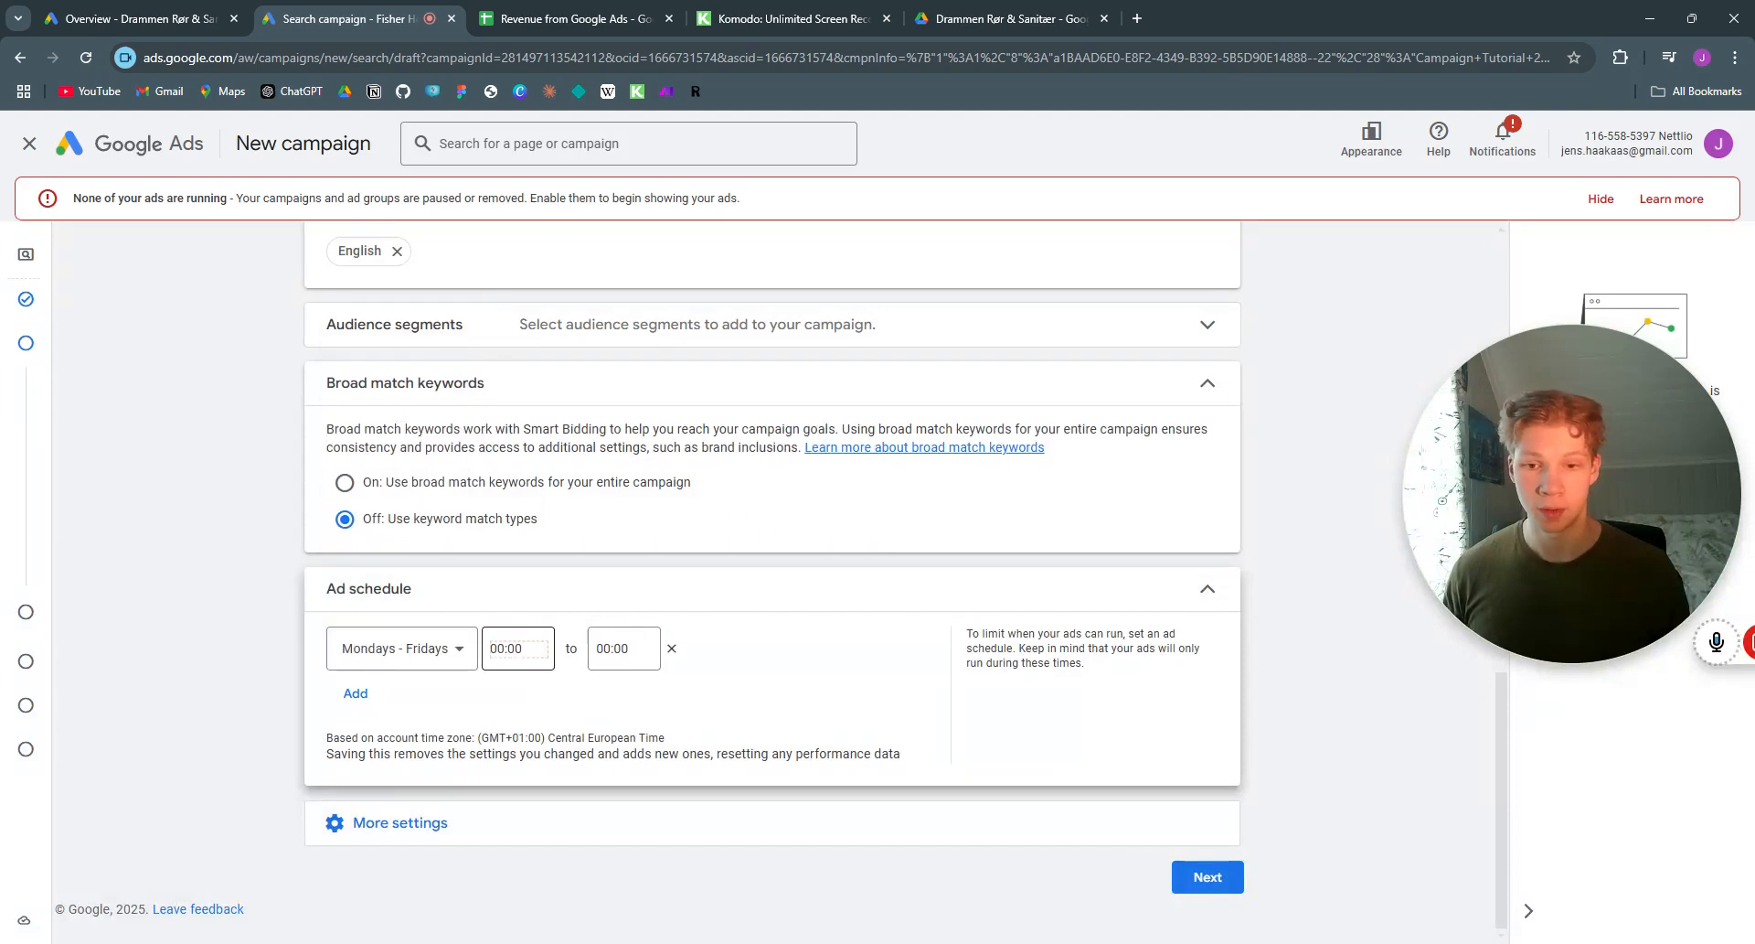
left_click(514, 649)
scroll(517, 487, "down", 10)
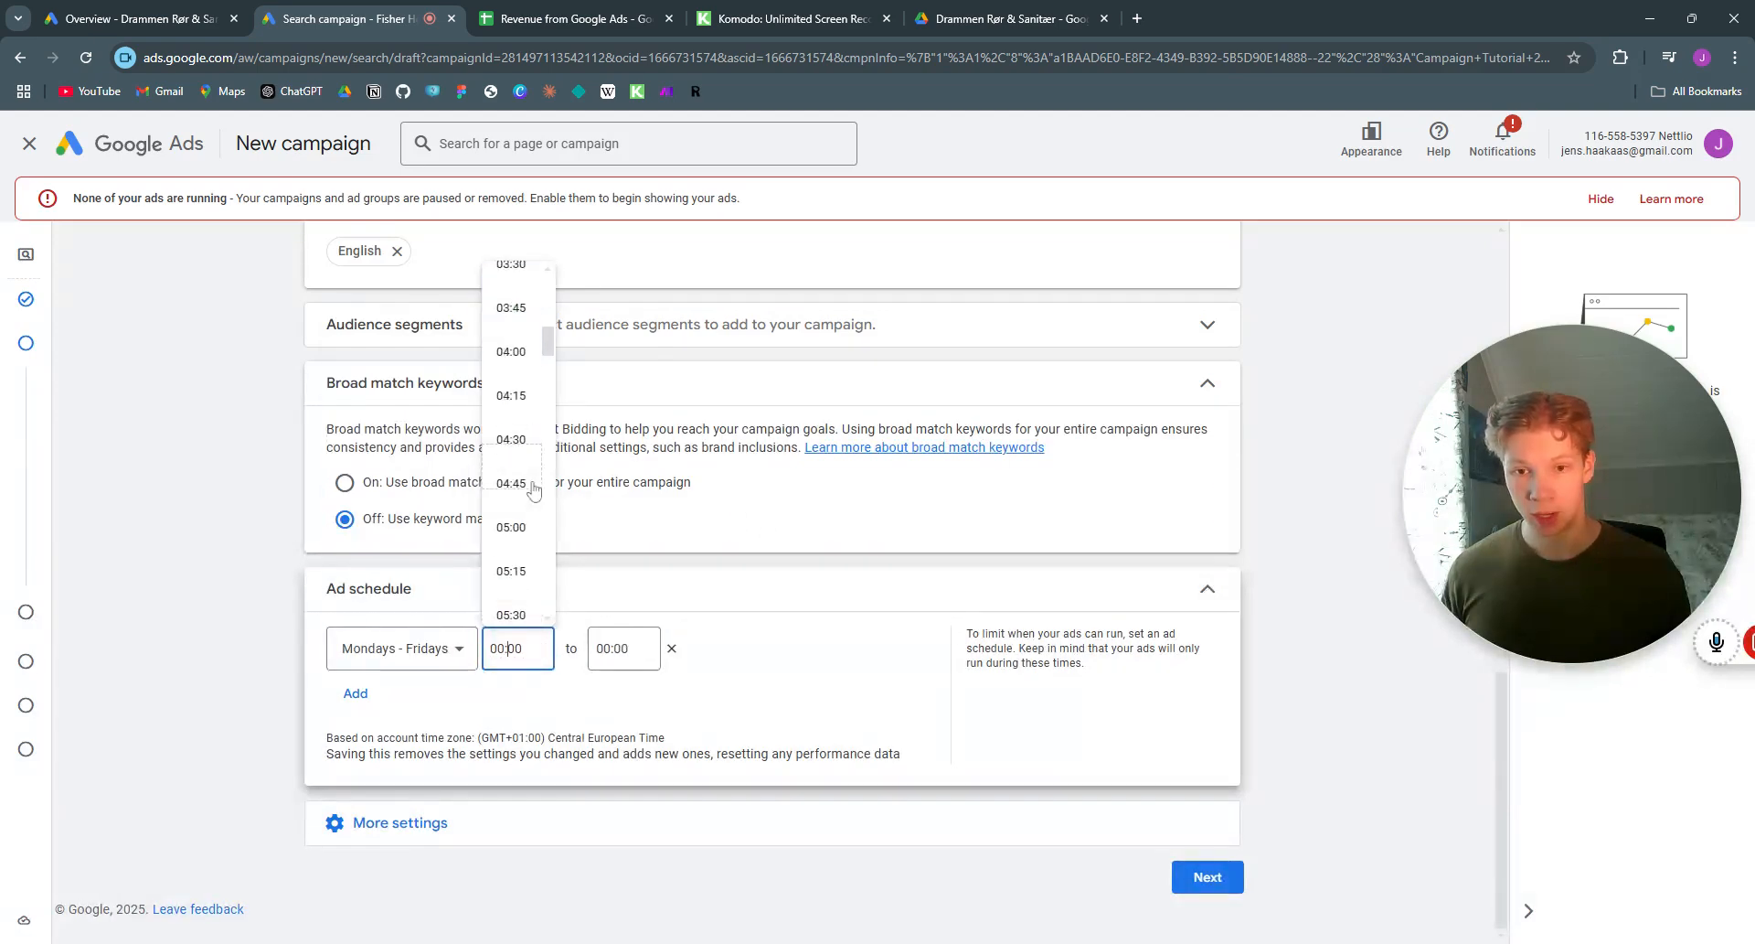
scroll(518, 476, "down", 4)
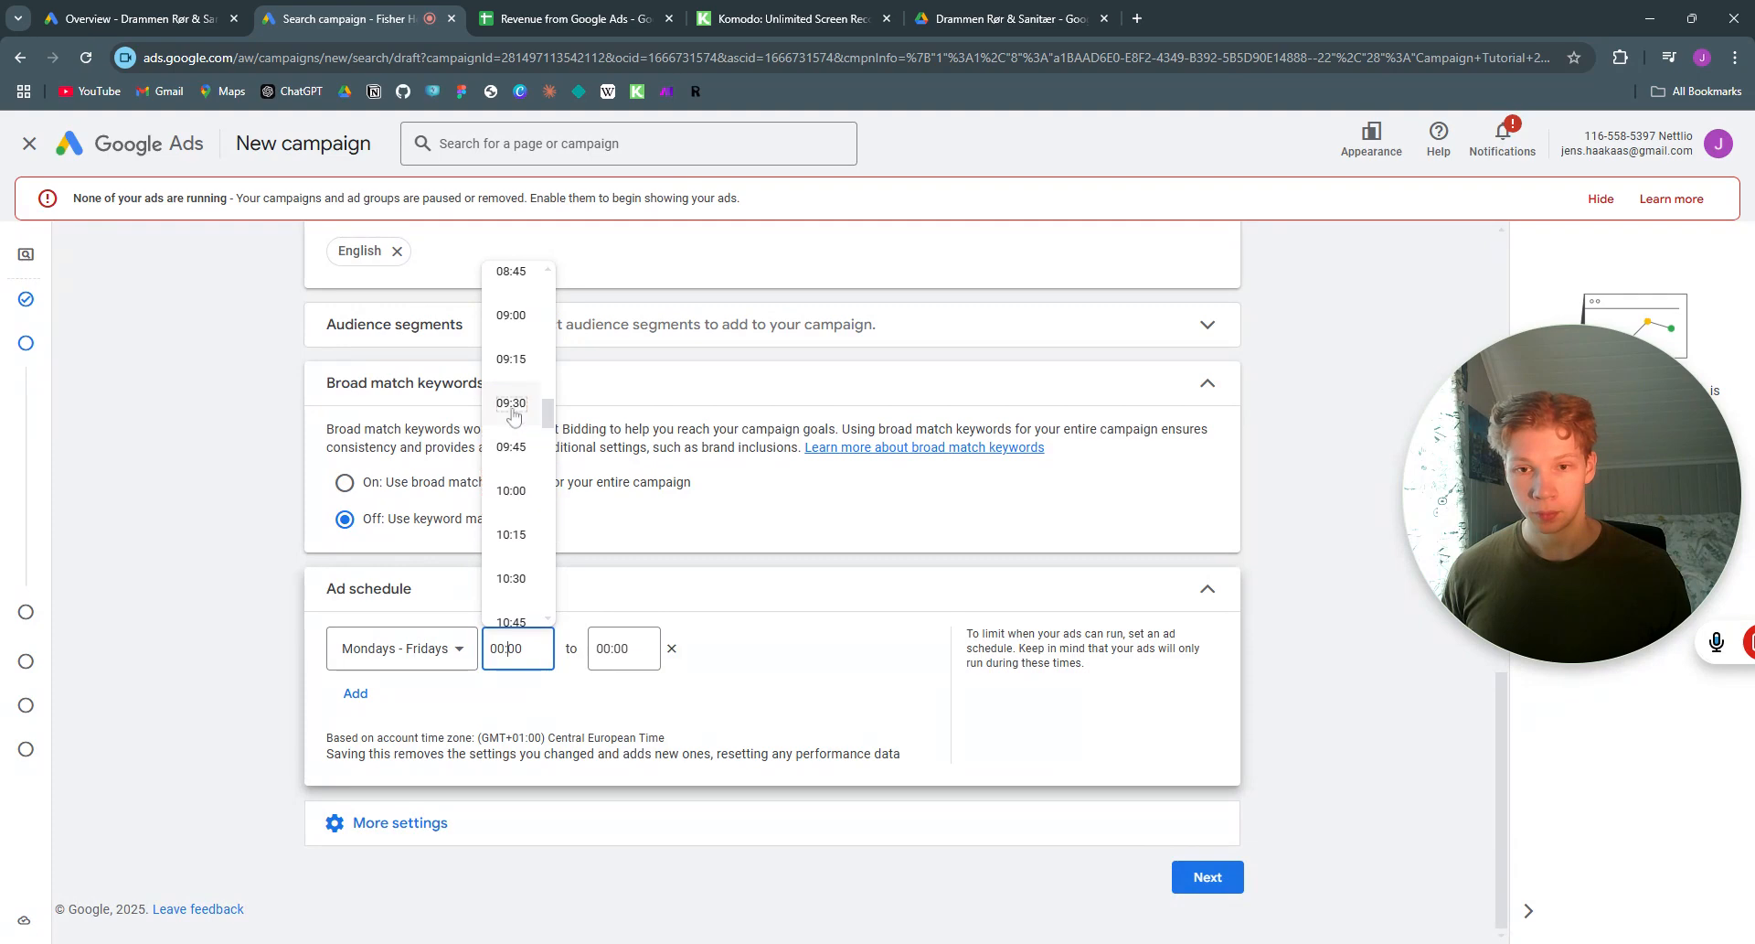
left_click(513, 316)
left_click(622, 649)
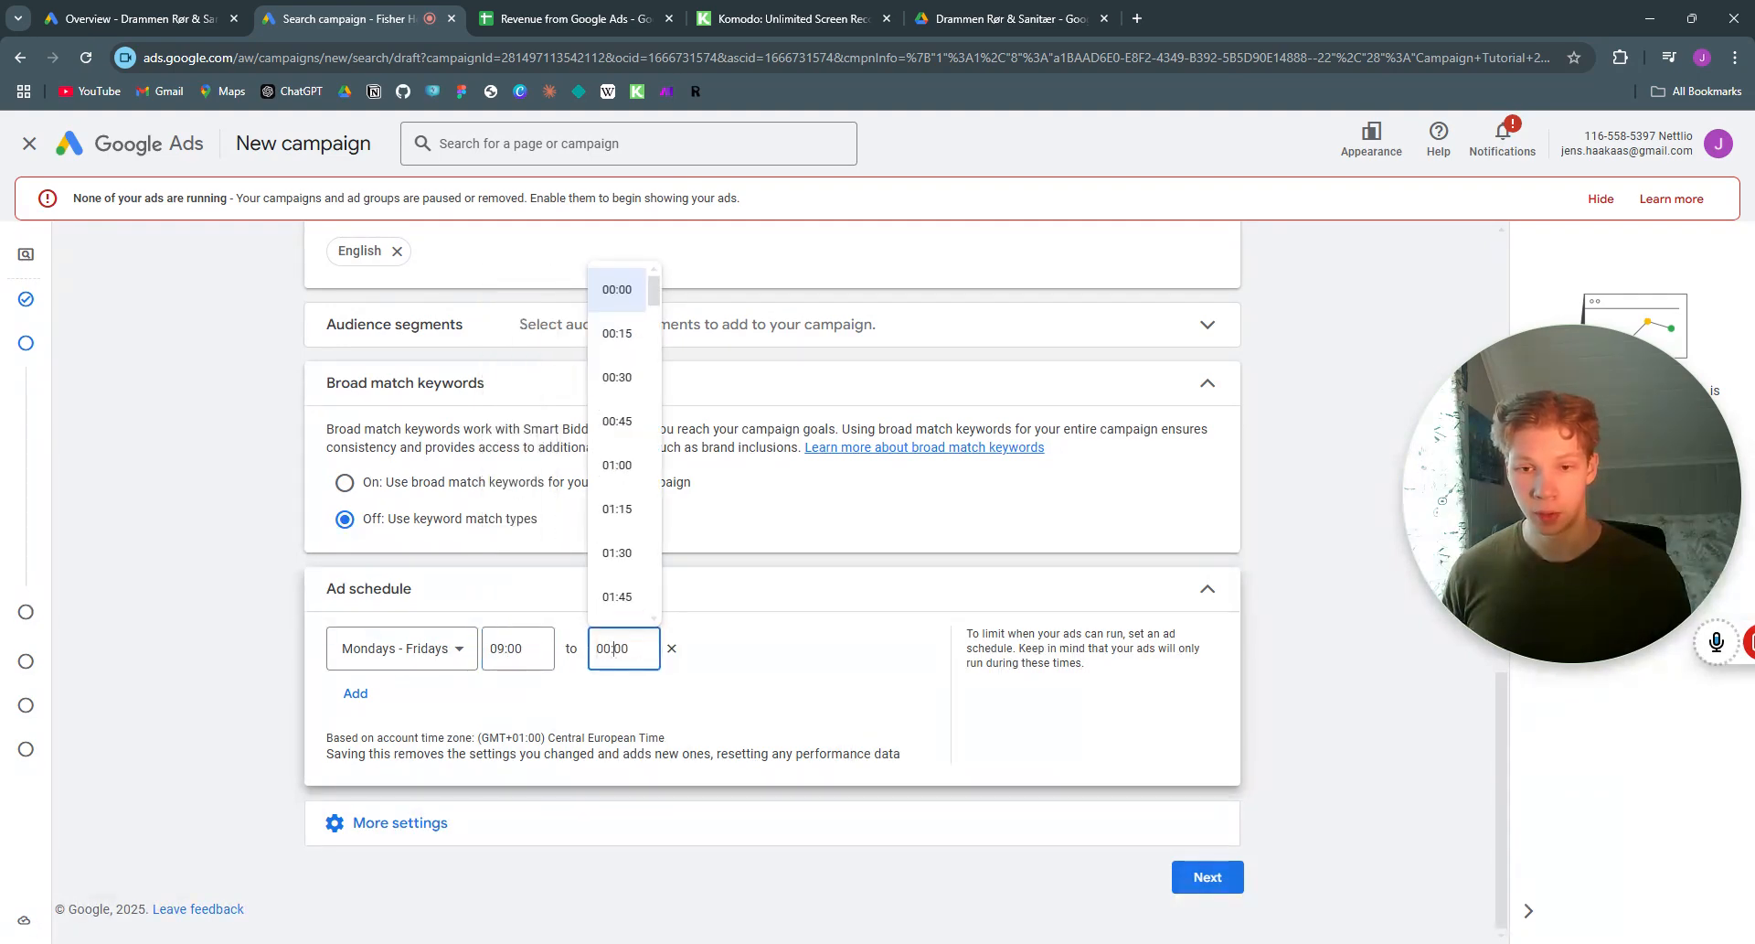
scroll(620, 573, "down", 2)
scroll(622, 567, "down", 18)
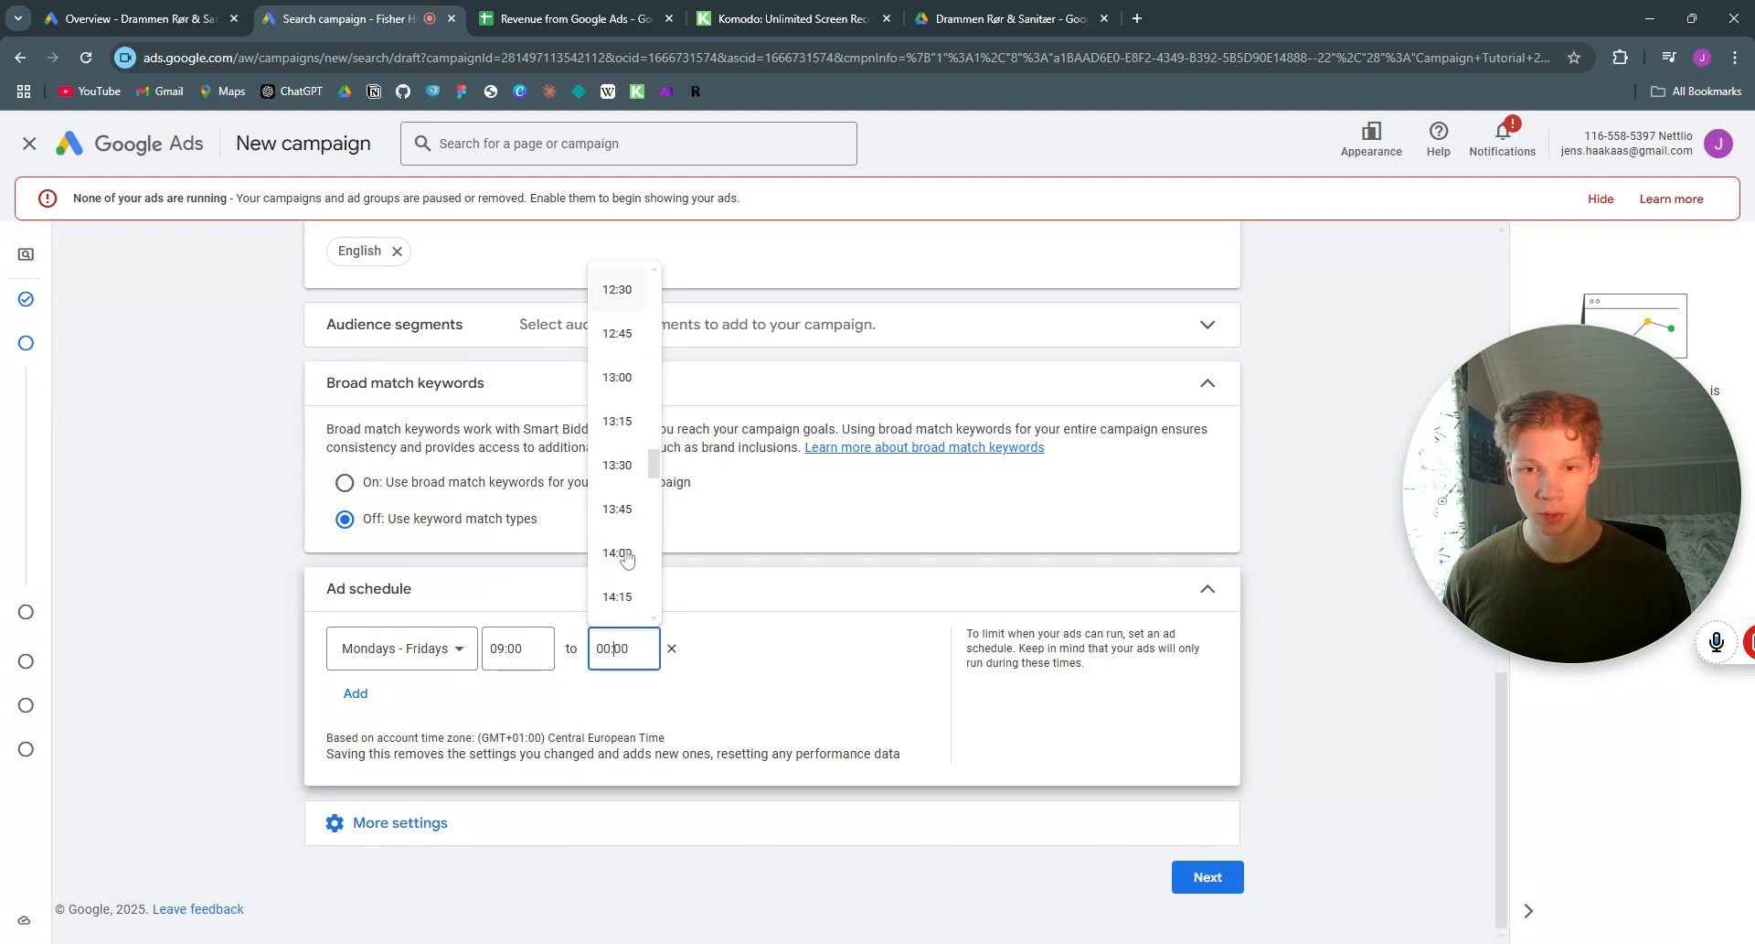
scroll(632, 559, "down", 5)
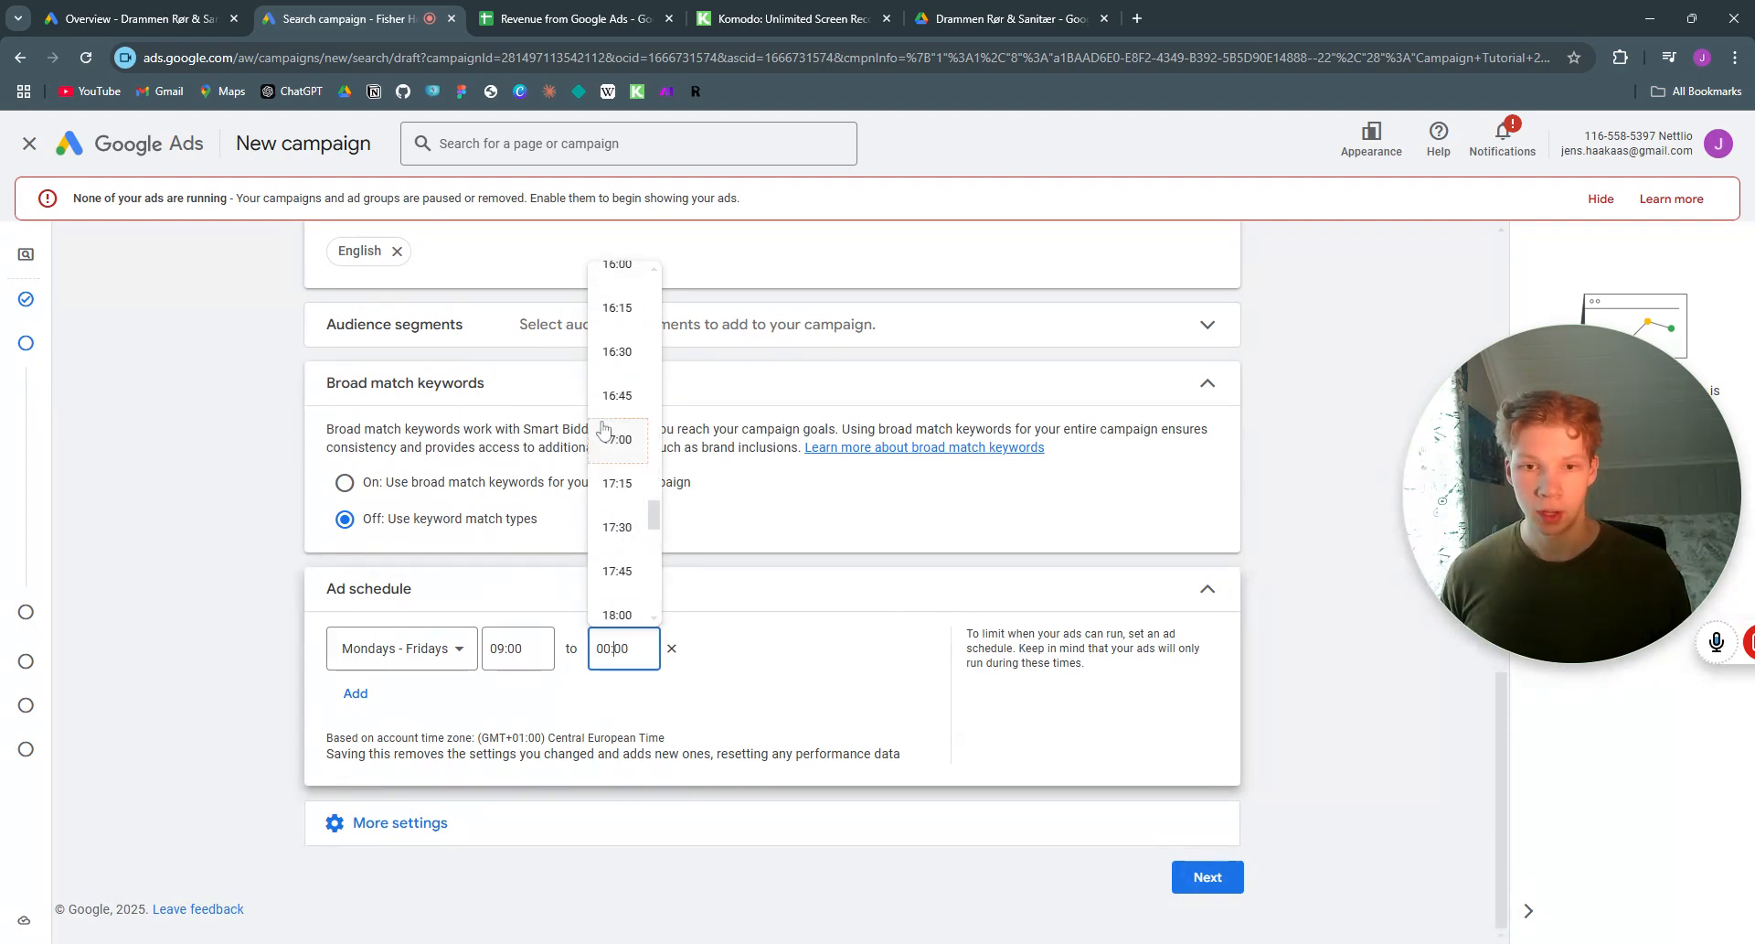
left_click(613, 448)
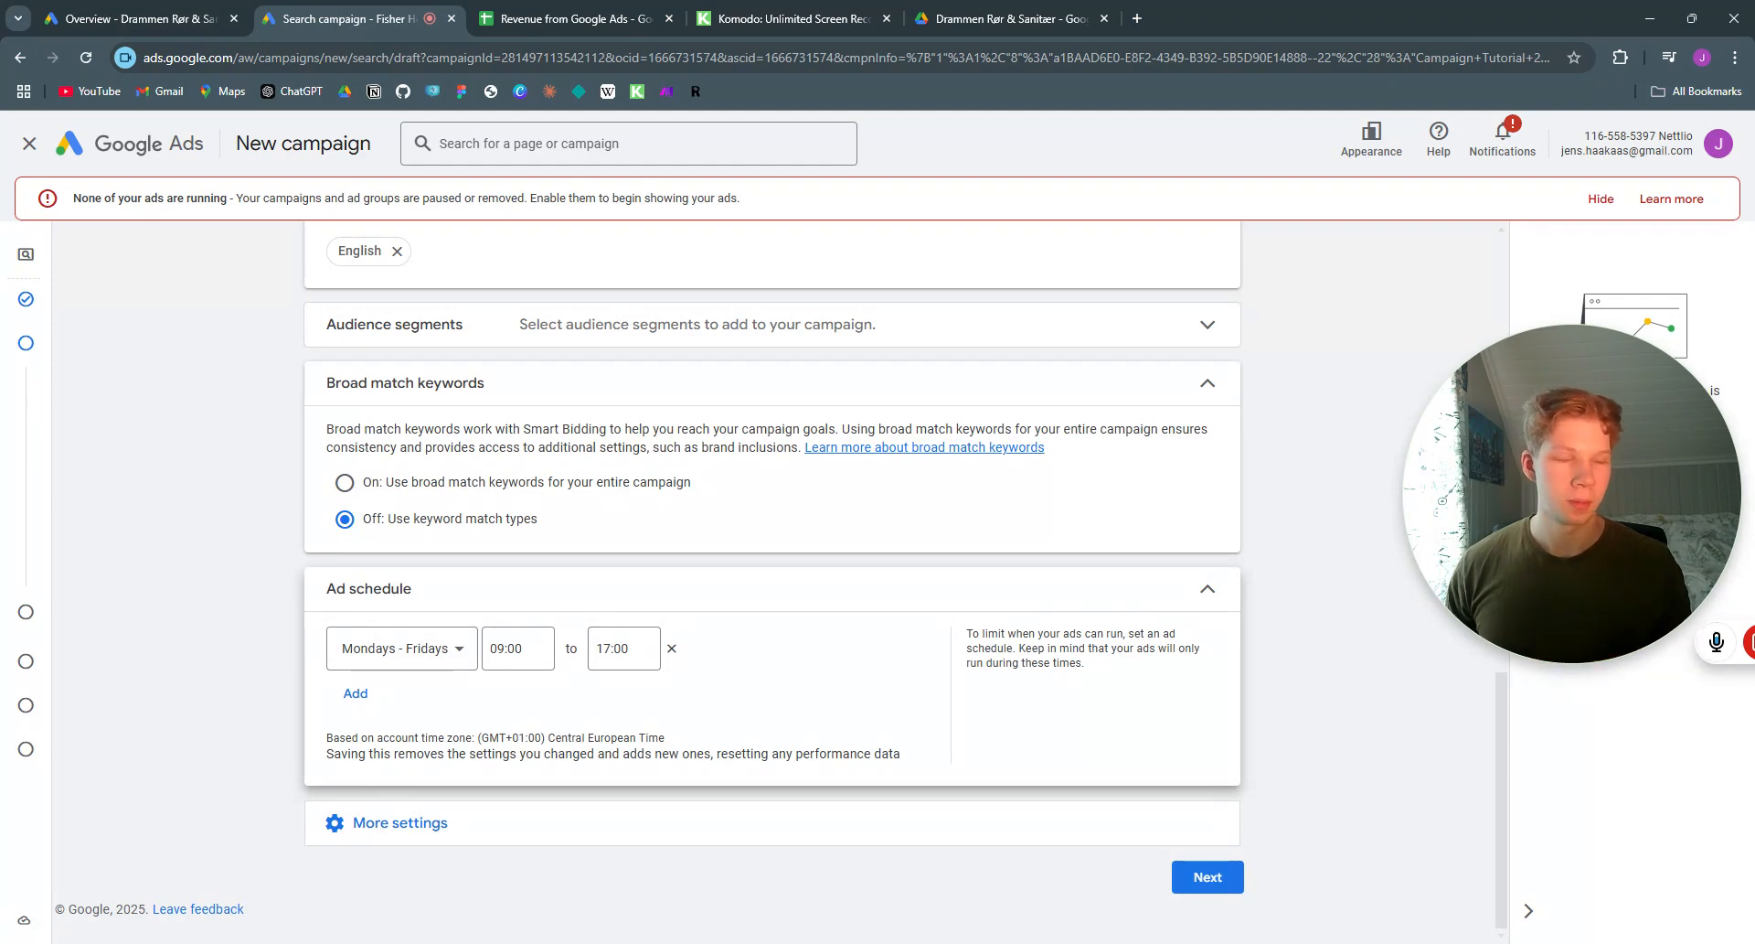
Step: Proceed from the campaign settings, skip keyword and asset generation, and look over the first ad group's keyword section
left_click(1221, 878)
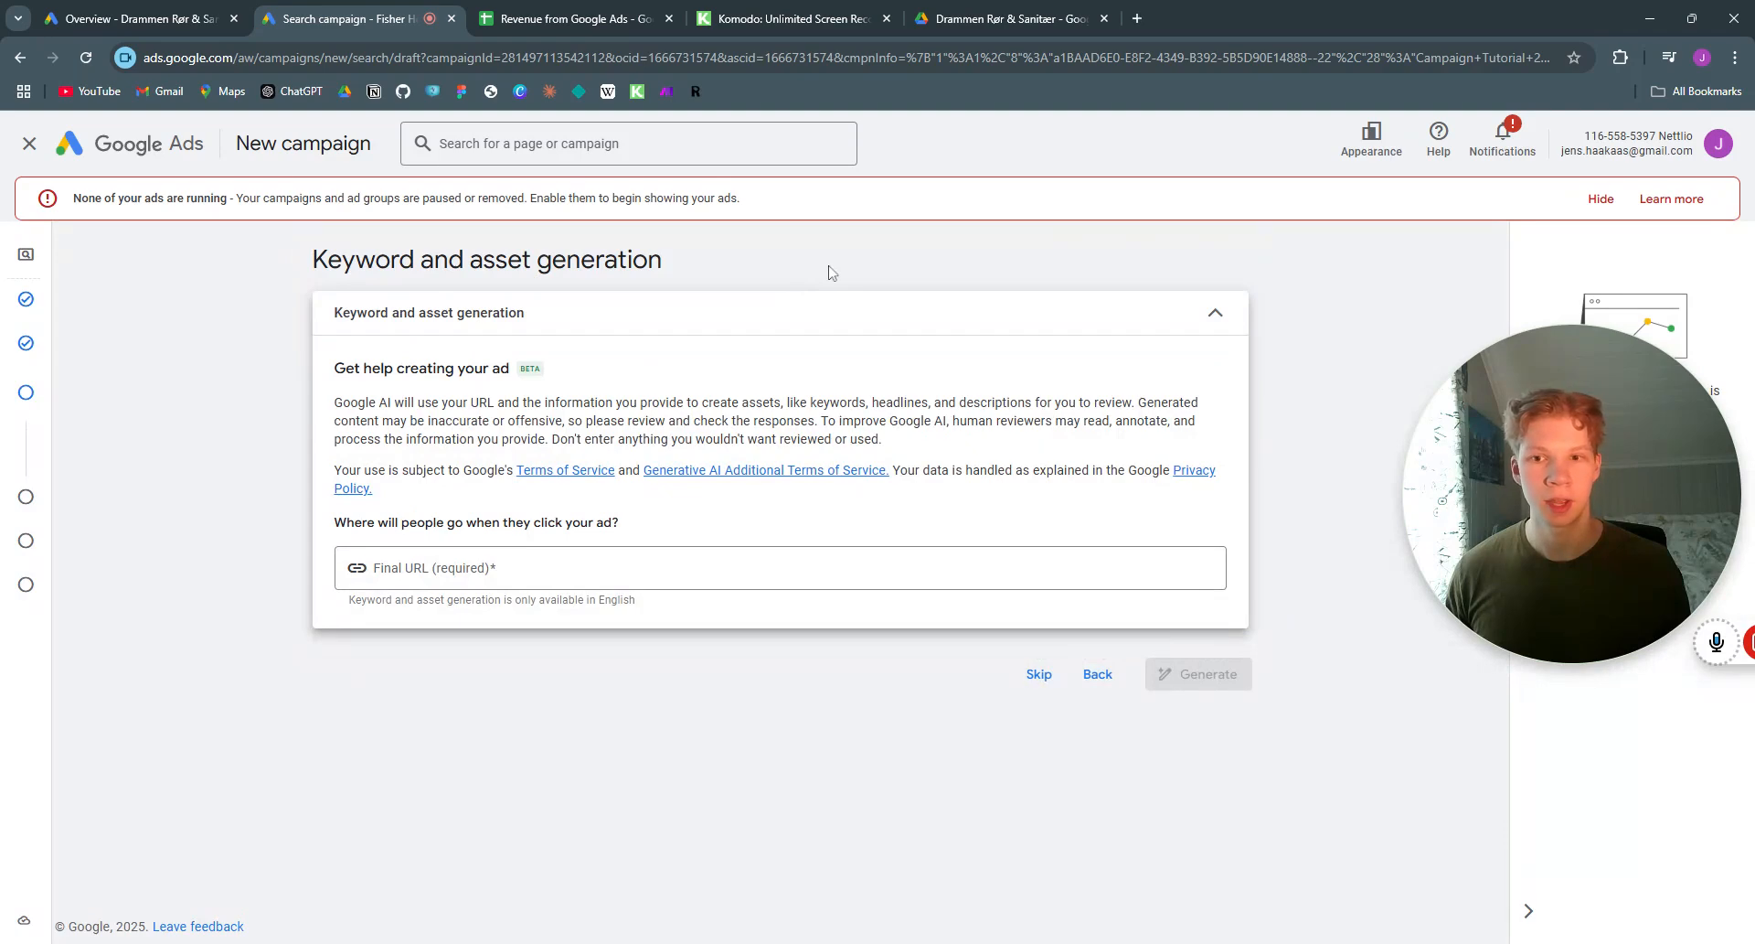
left_click(1038, 677)
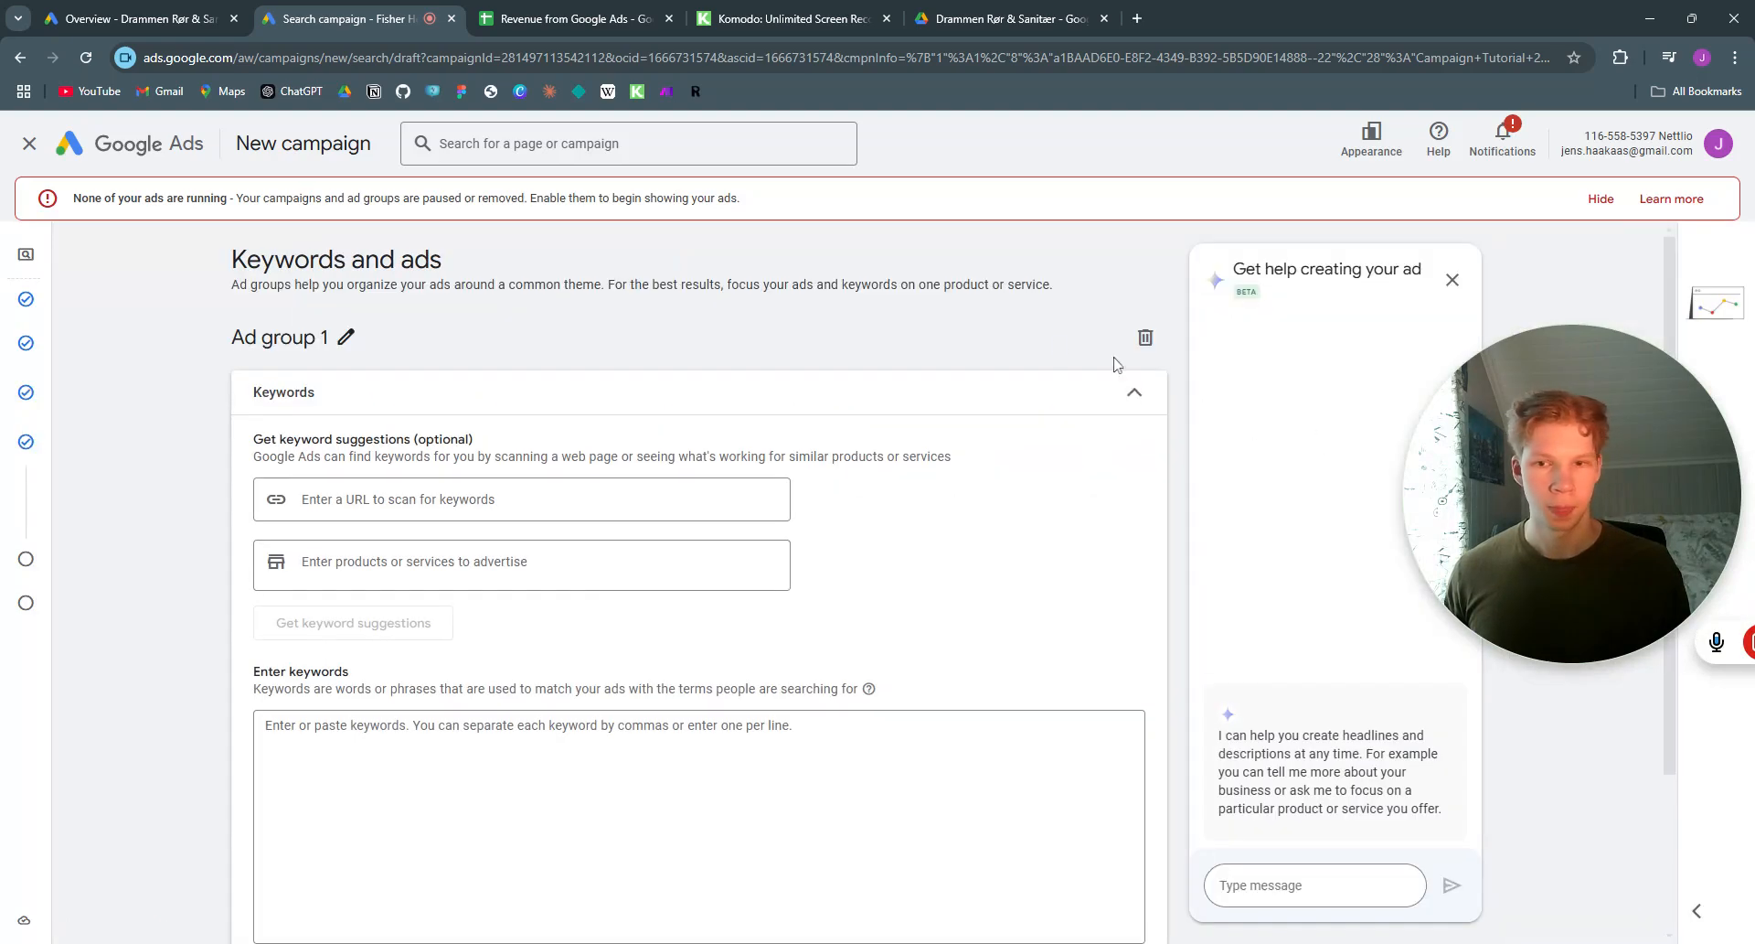
scroll(827, 344, "down", 2)
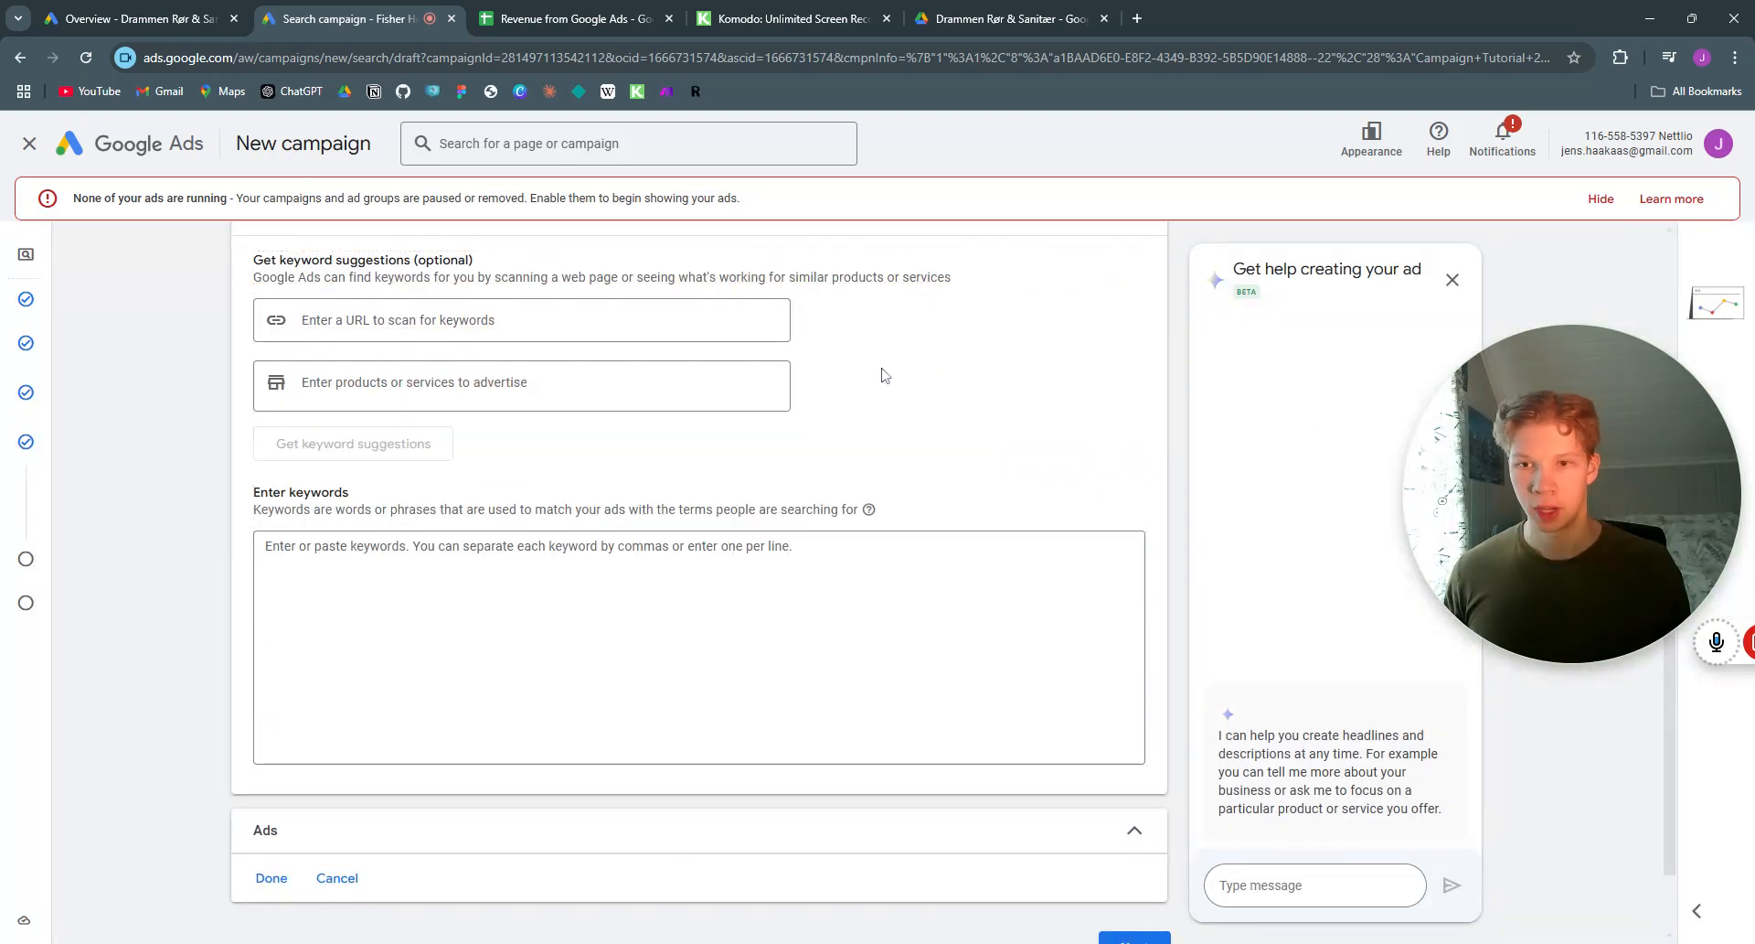
scroll(866, 379, "down", 1)
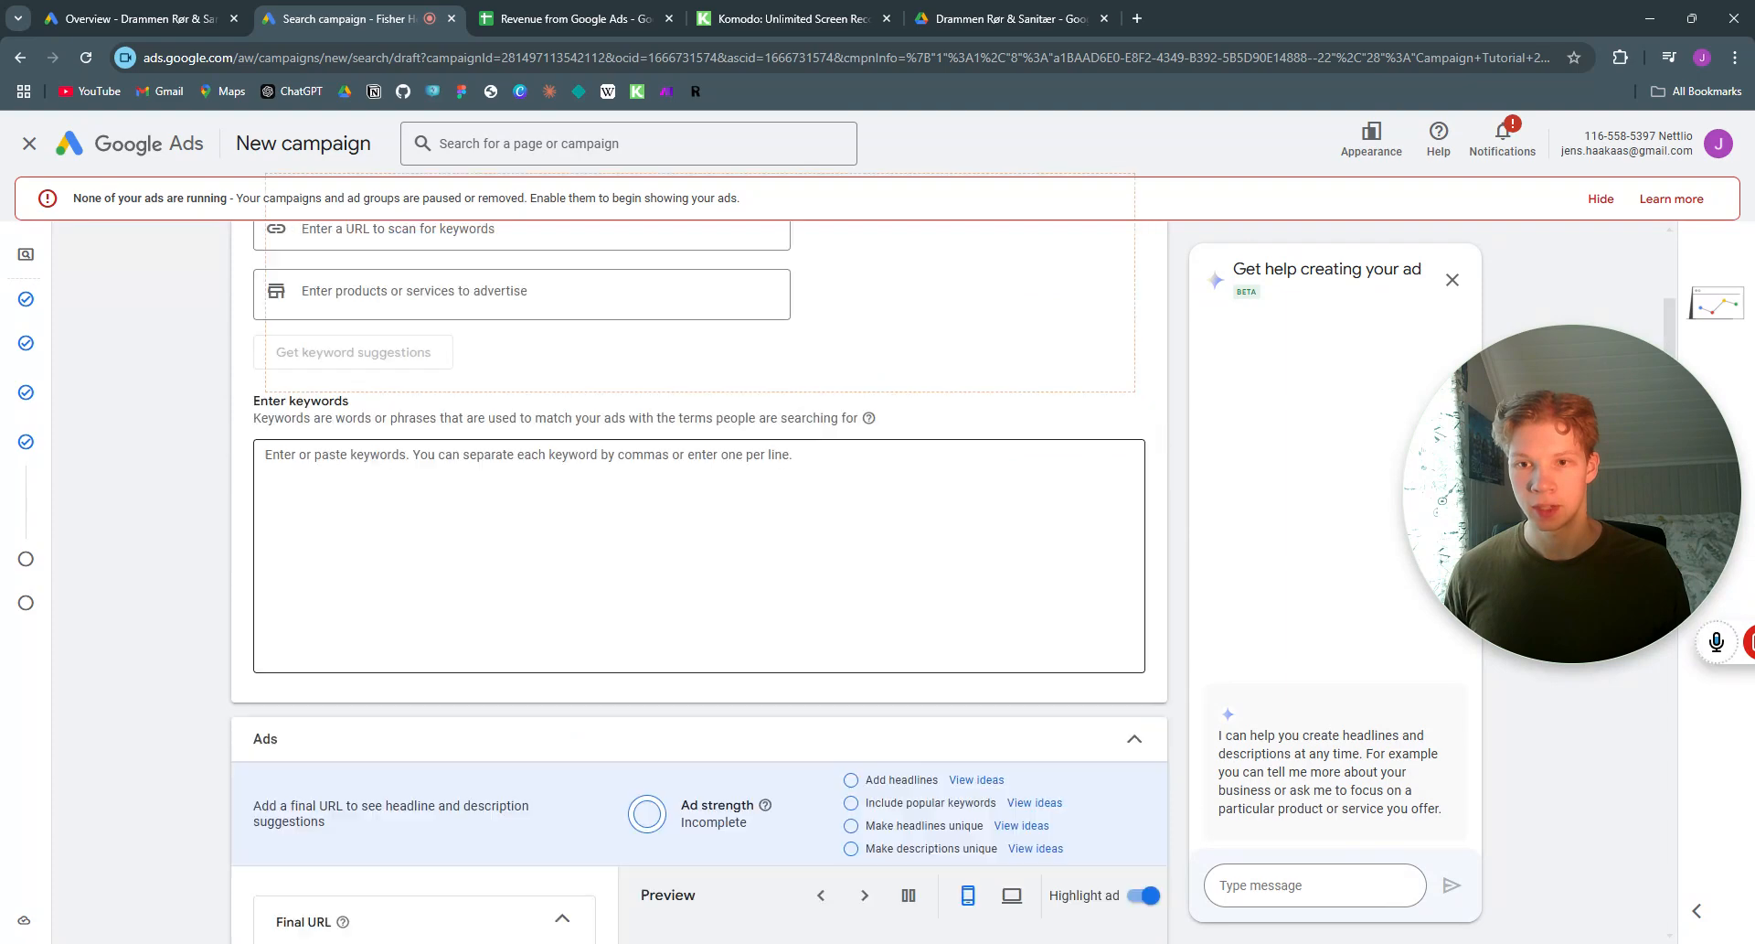
scroll(595, 512, "up", 3)
scroll(594, 512, "down", 2)
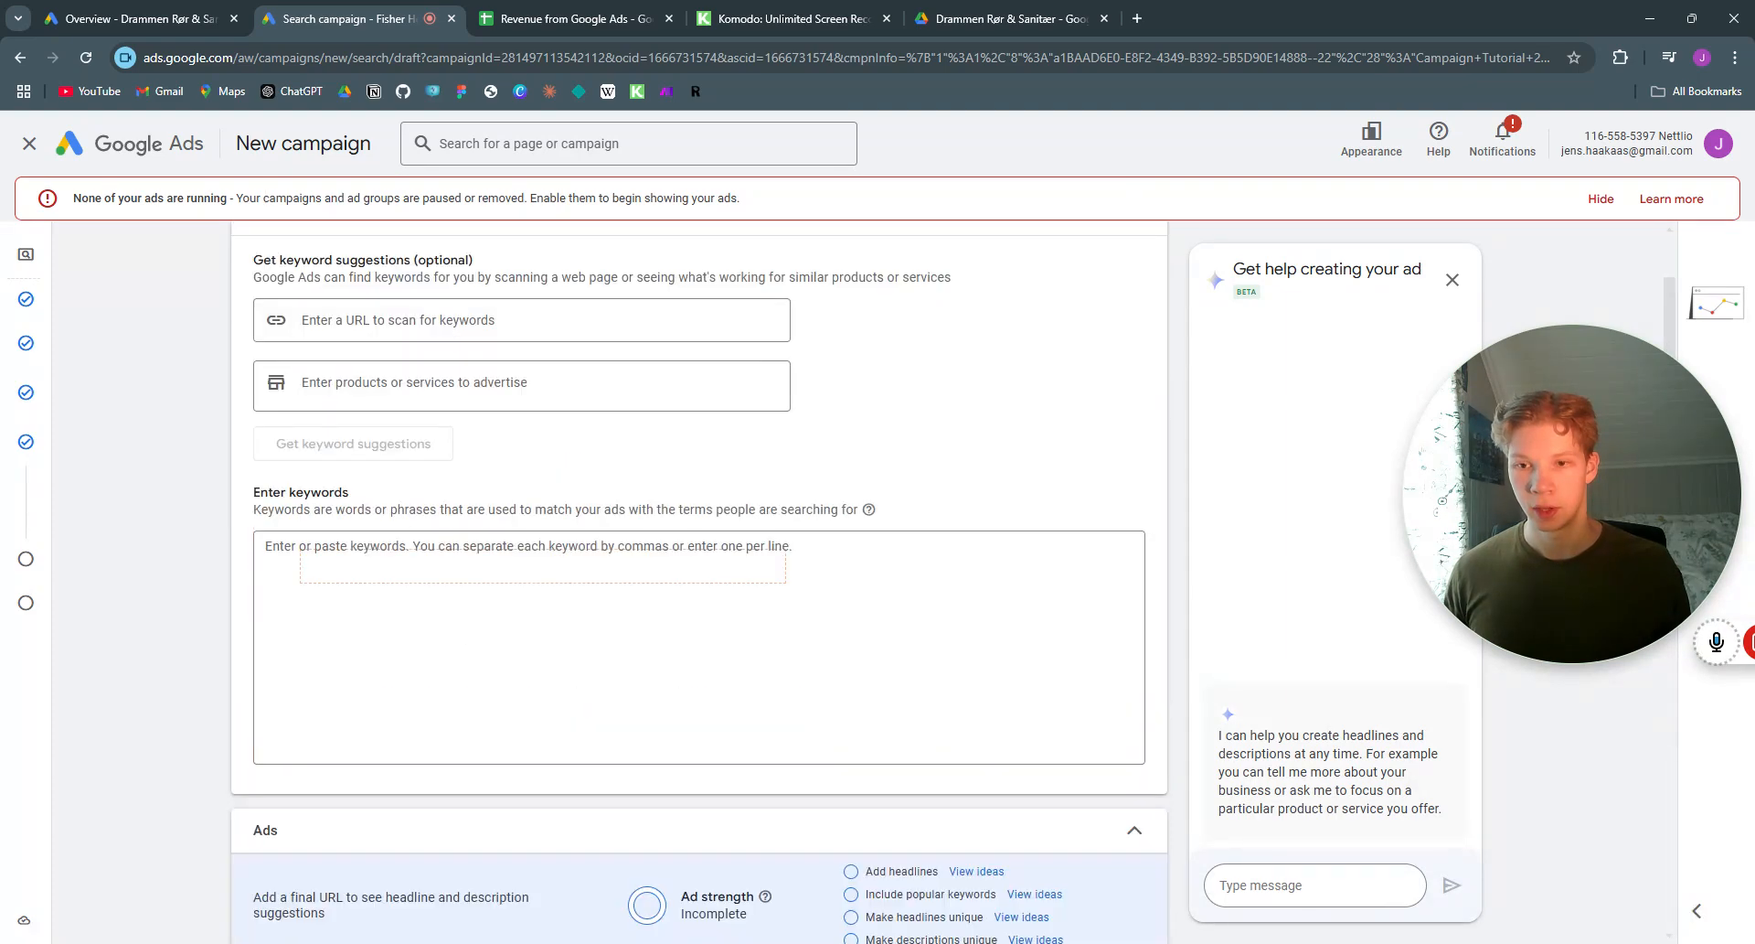
scroll(471, 514, "up", 1)
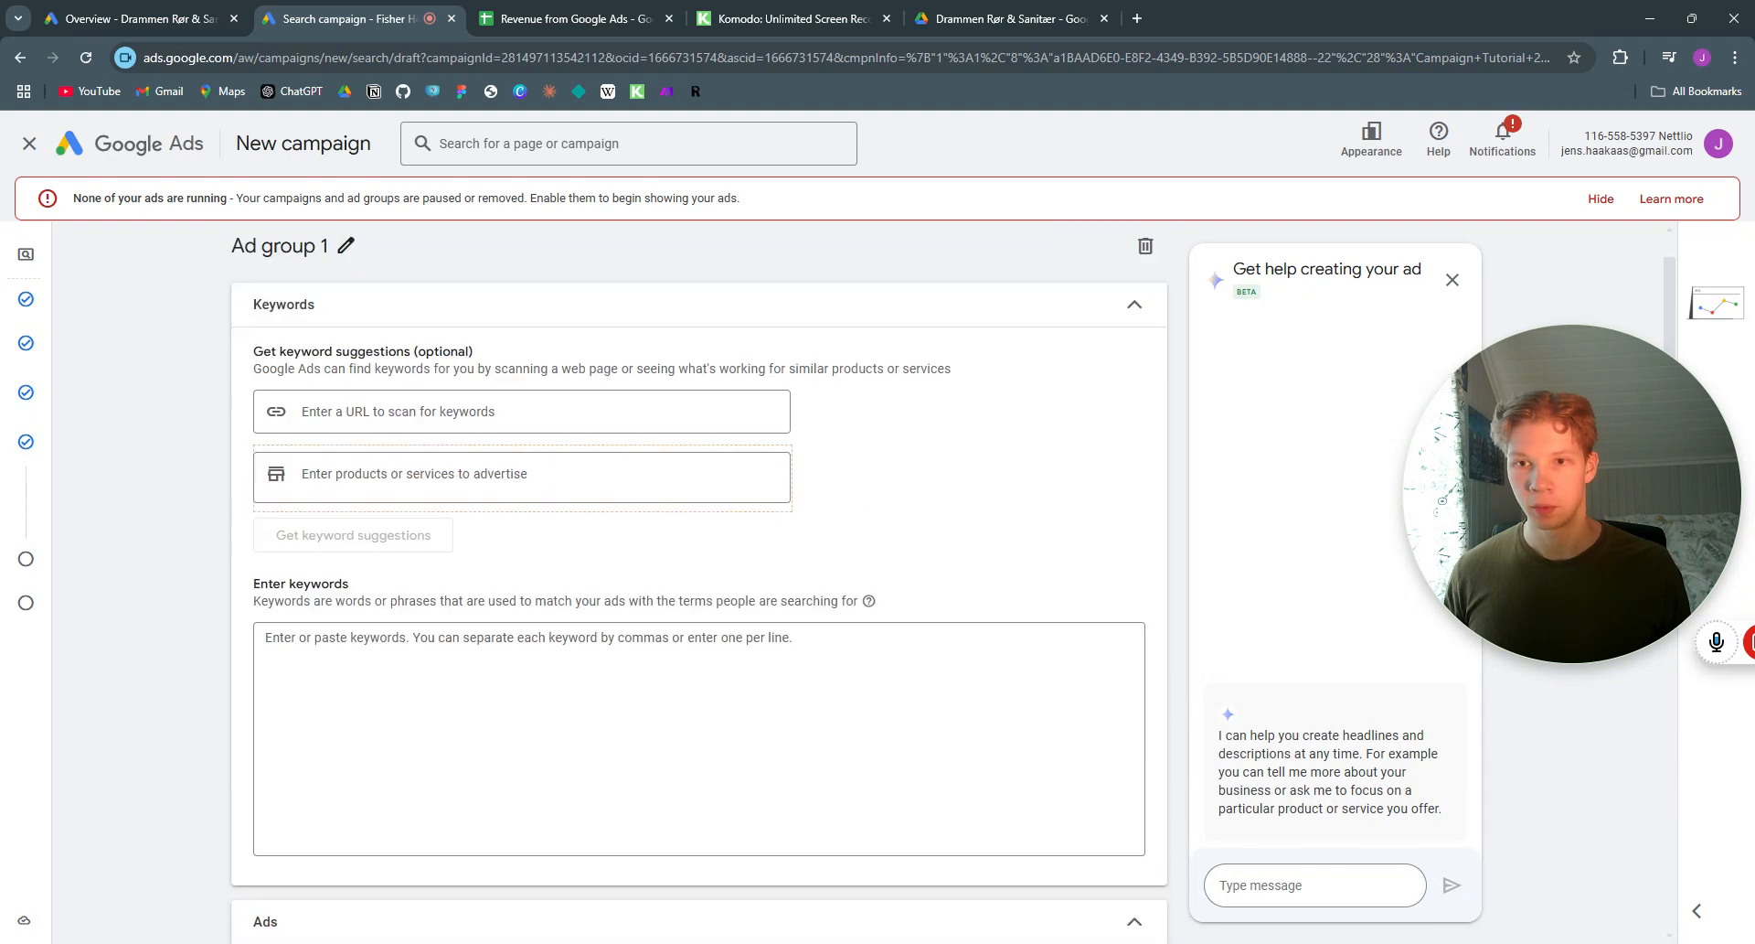
Step: Rename the ad group as Plumbers
left_click(346, 247)
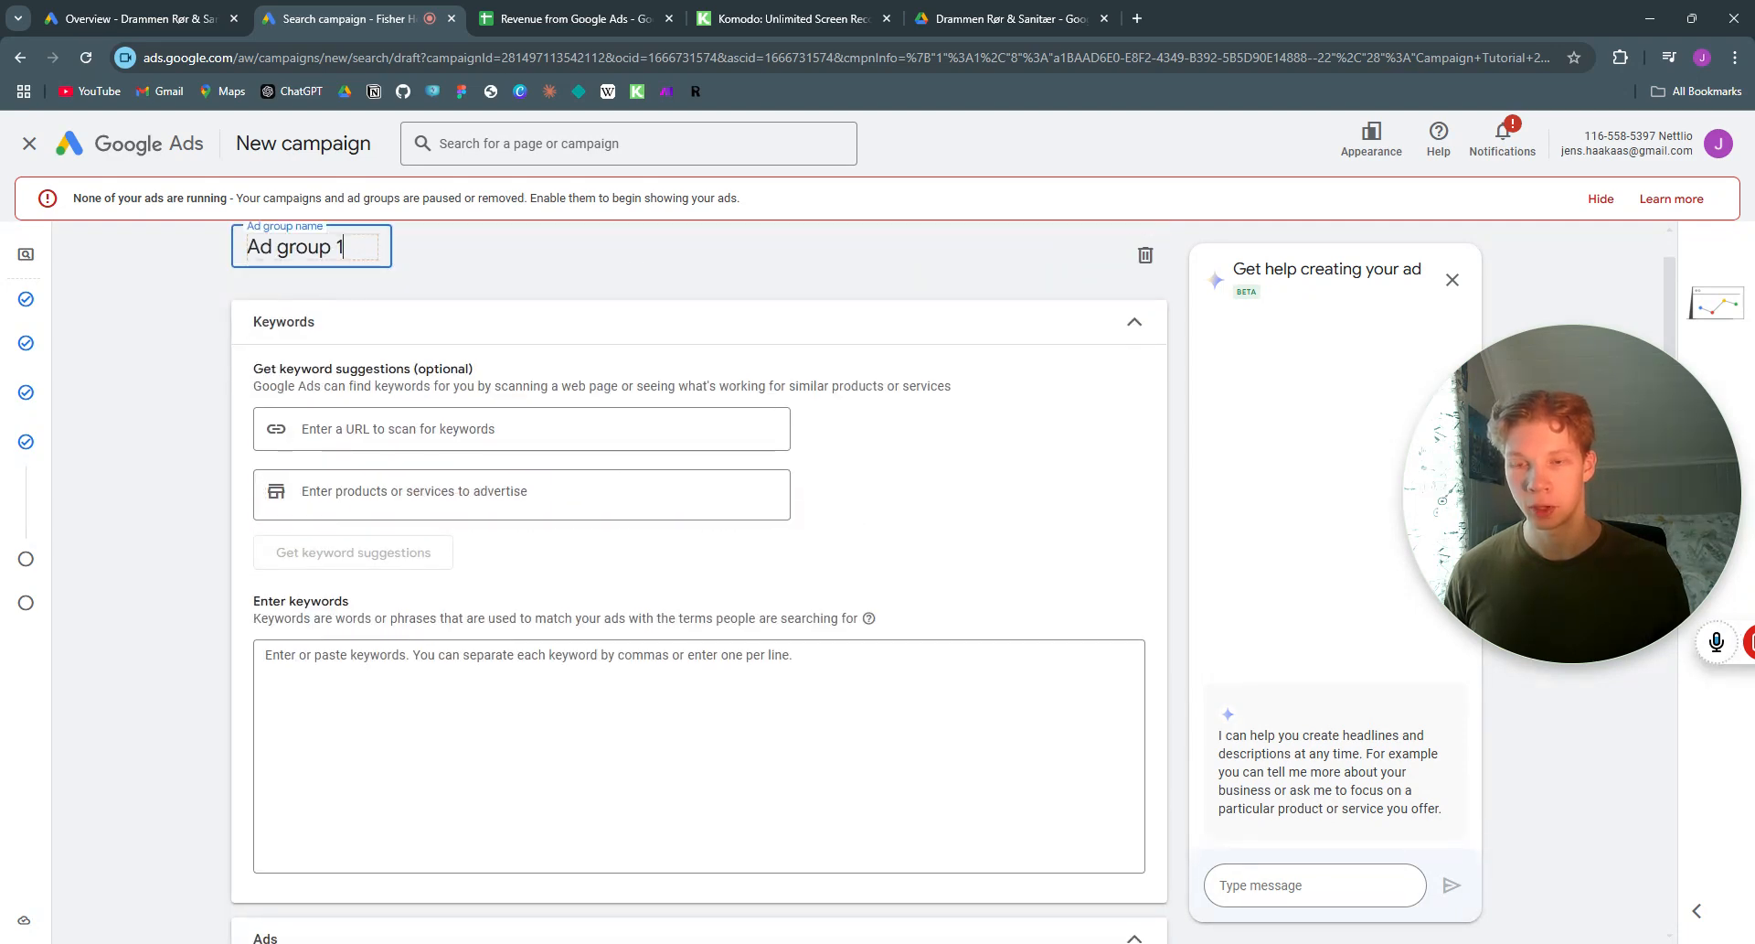
key("BackSpace")
key("BackSpace")
key("BackSpace")
key("BackSpace")
key("BackSpace")
key("BackSpace")
key("BackSpace")
key("BackSpace")
key("BackSpace")
key("BackSpace")
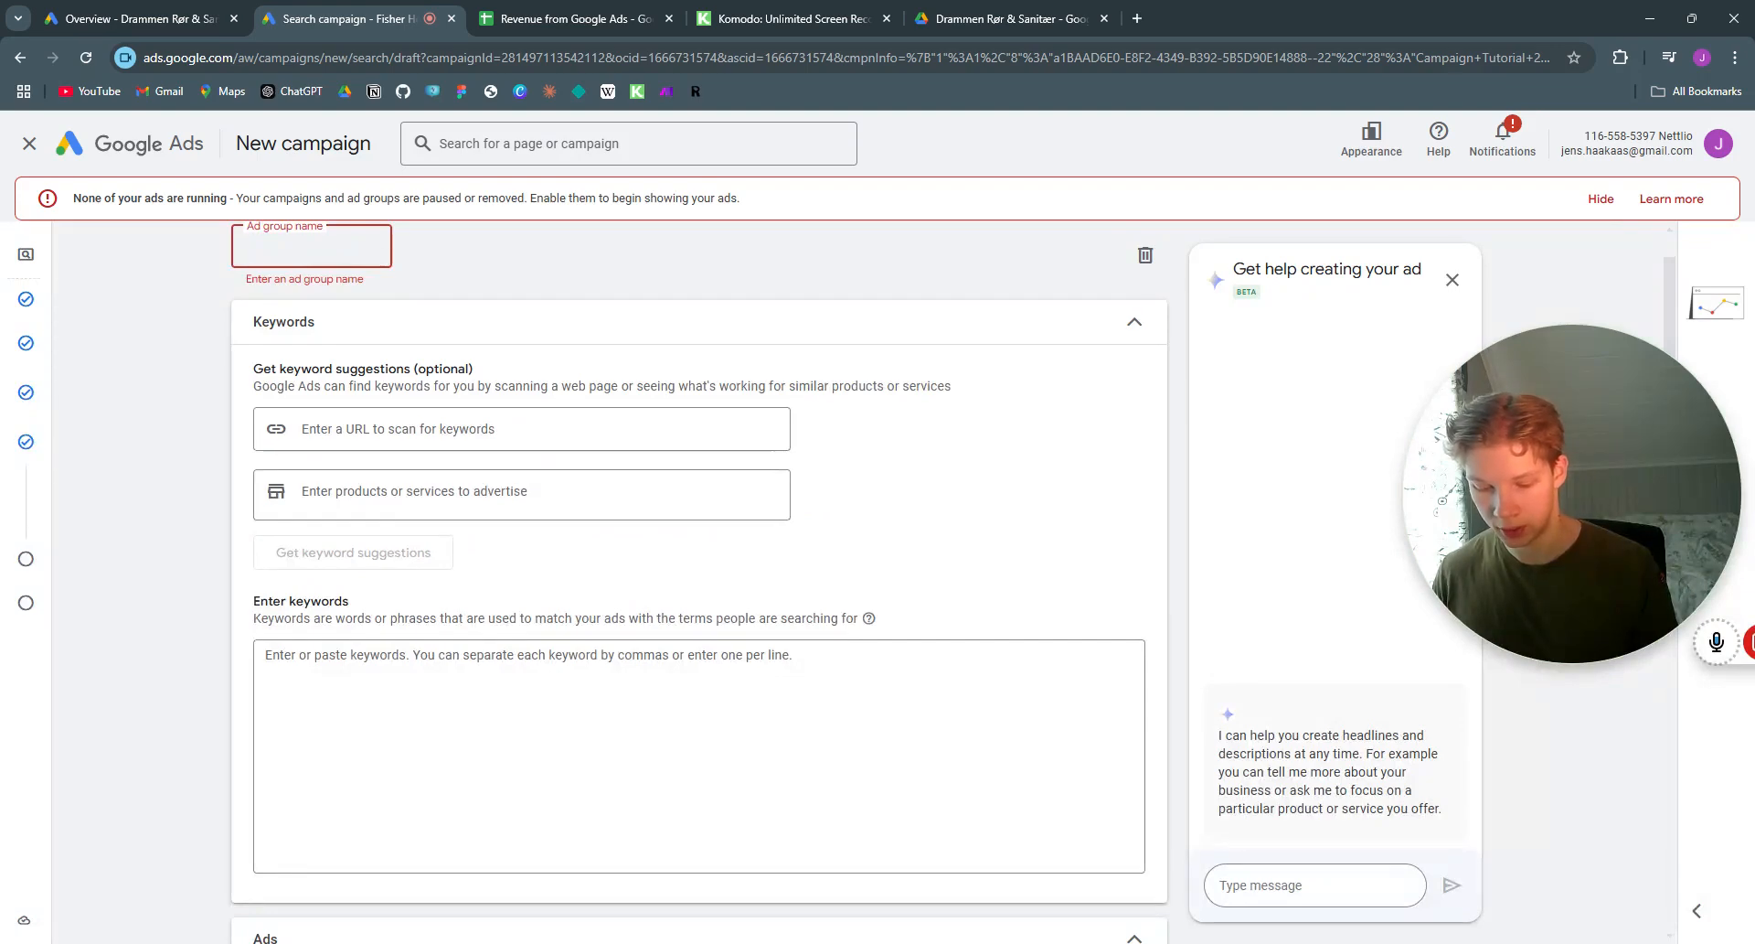
type("Plumbers")
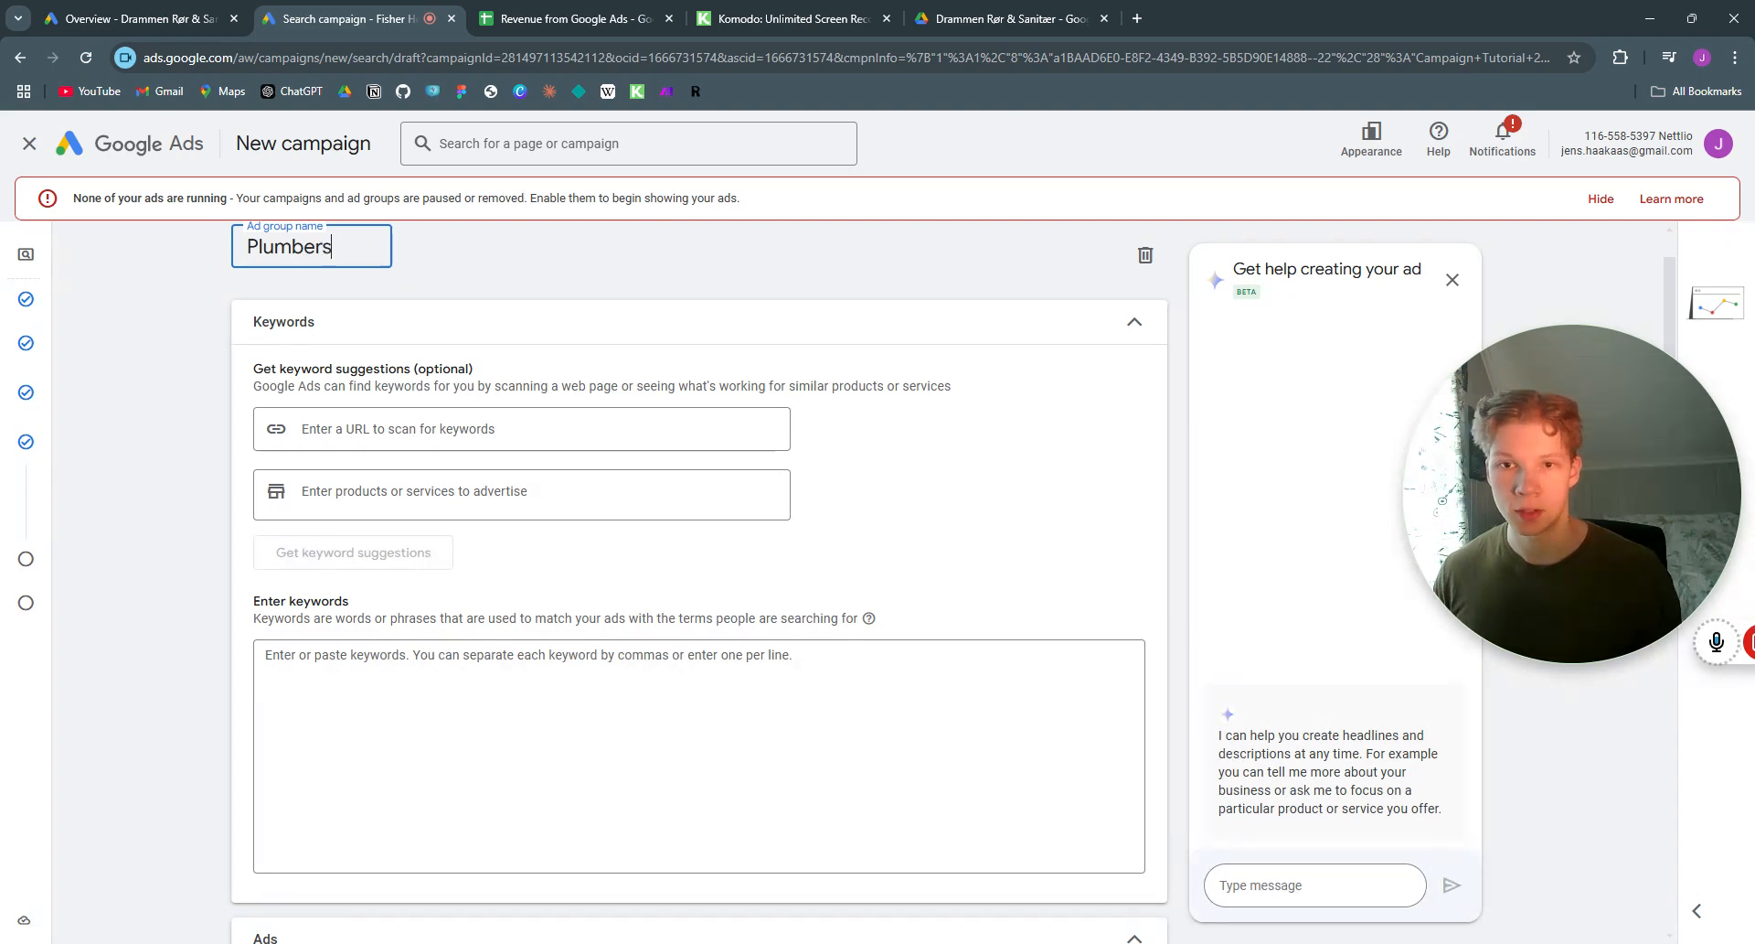
Step: Enter Plumber as a keyword for the Plumbers ad group
scroll(639, 290, "down", 3)
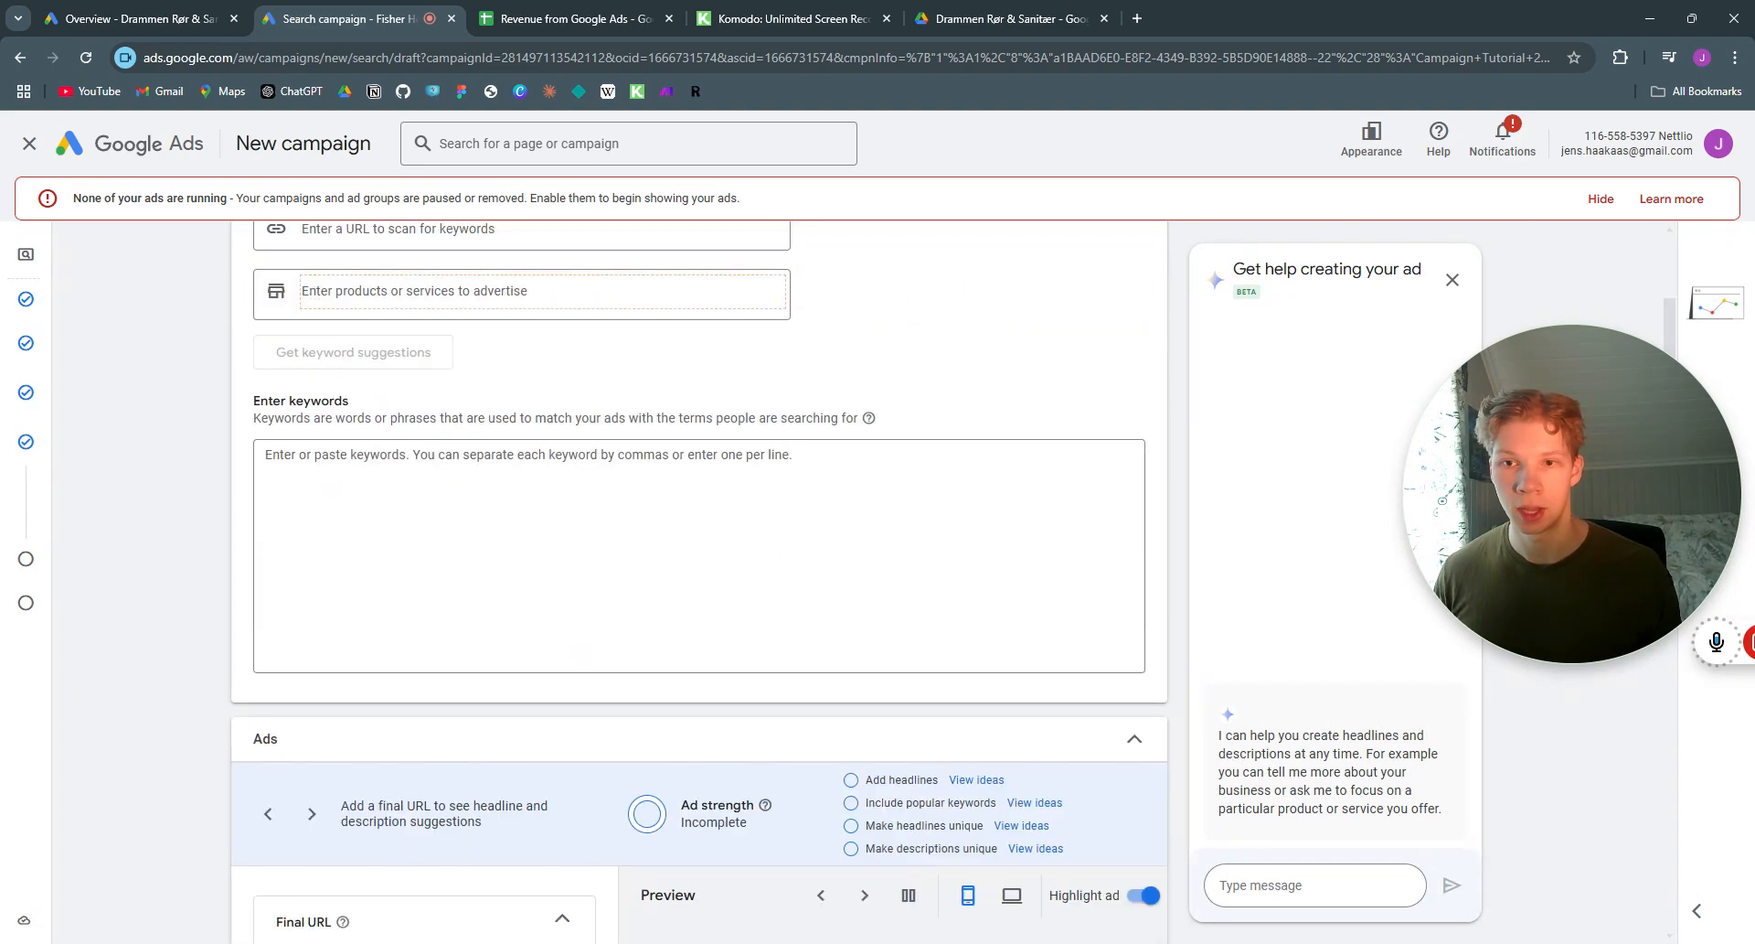
left_click(621, 505)
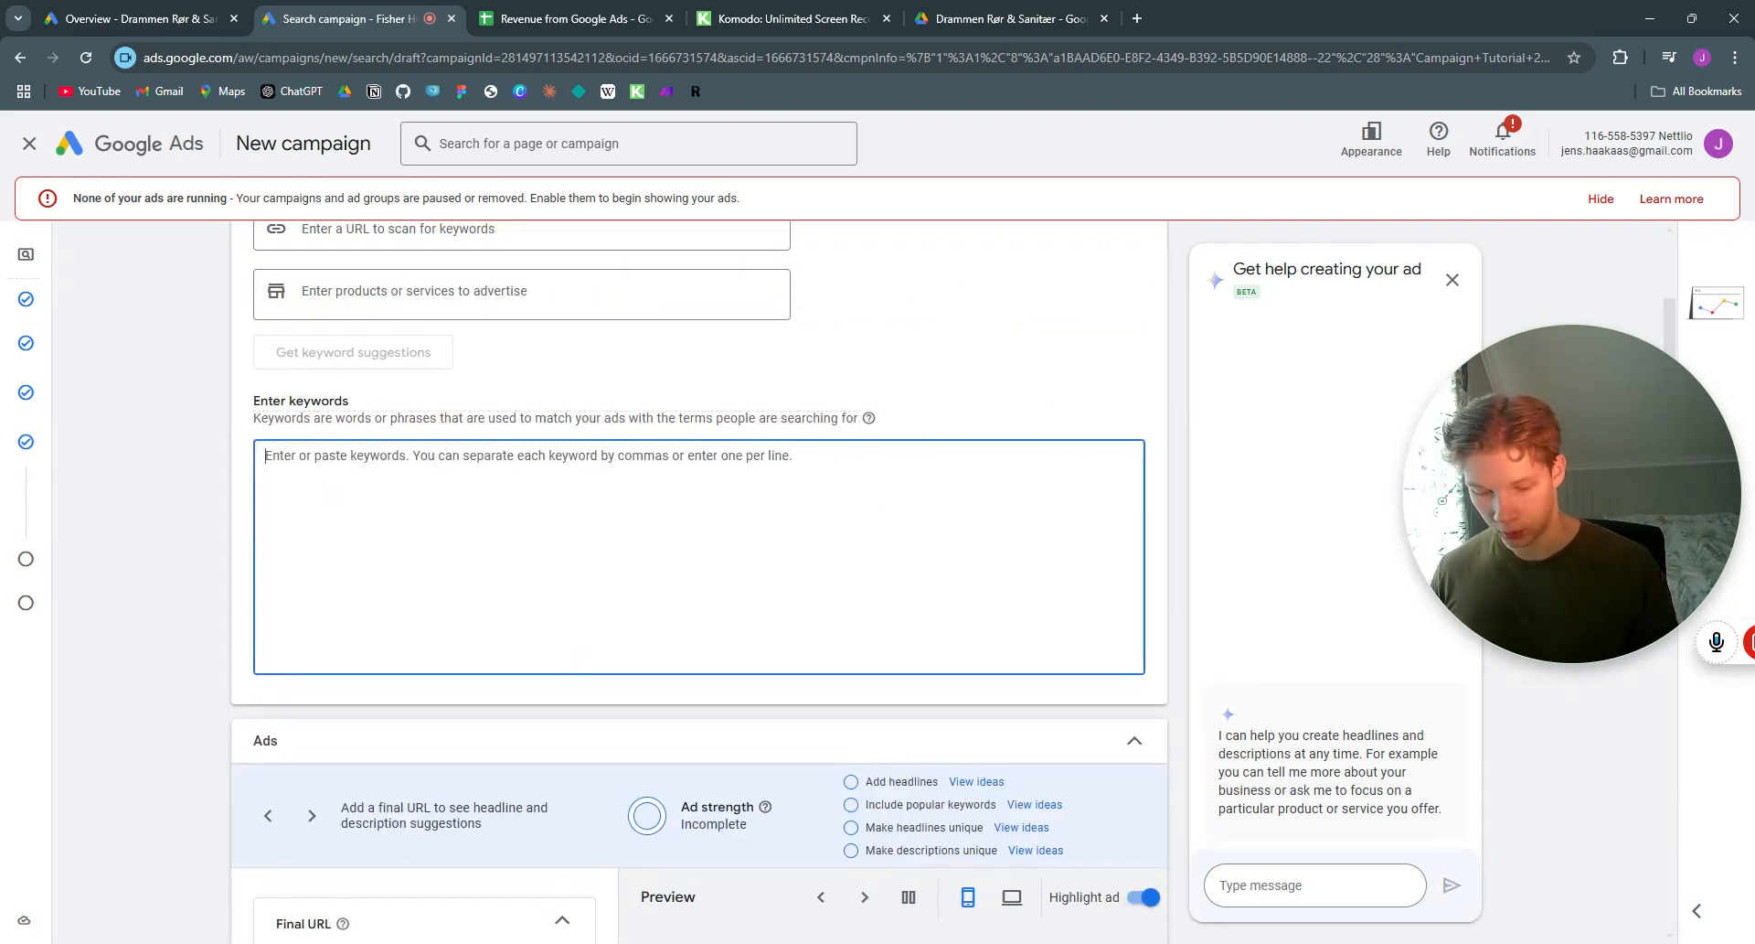
type("P")
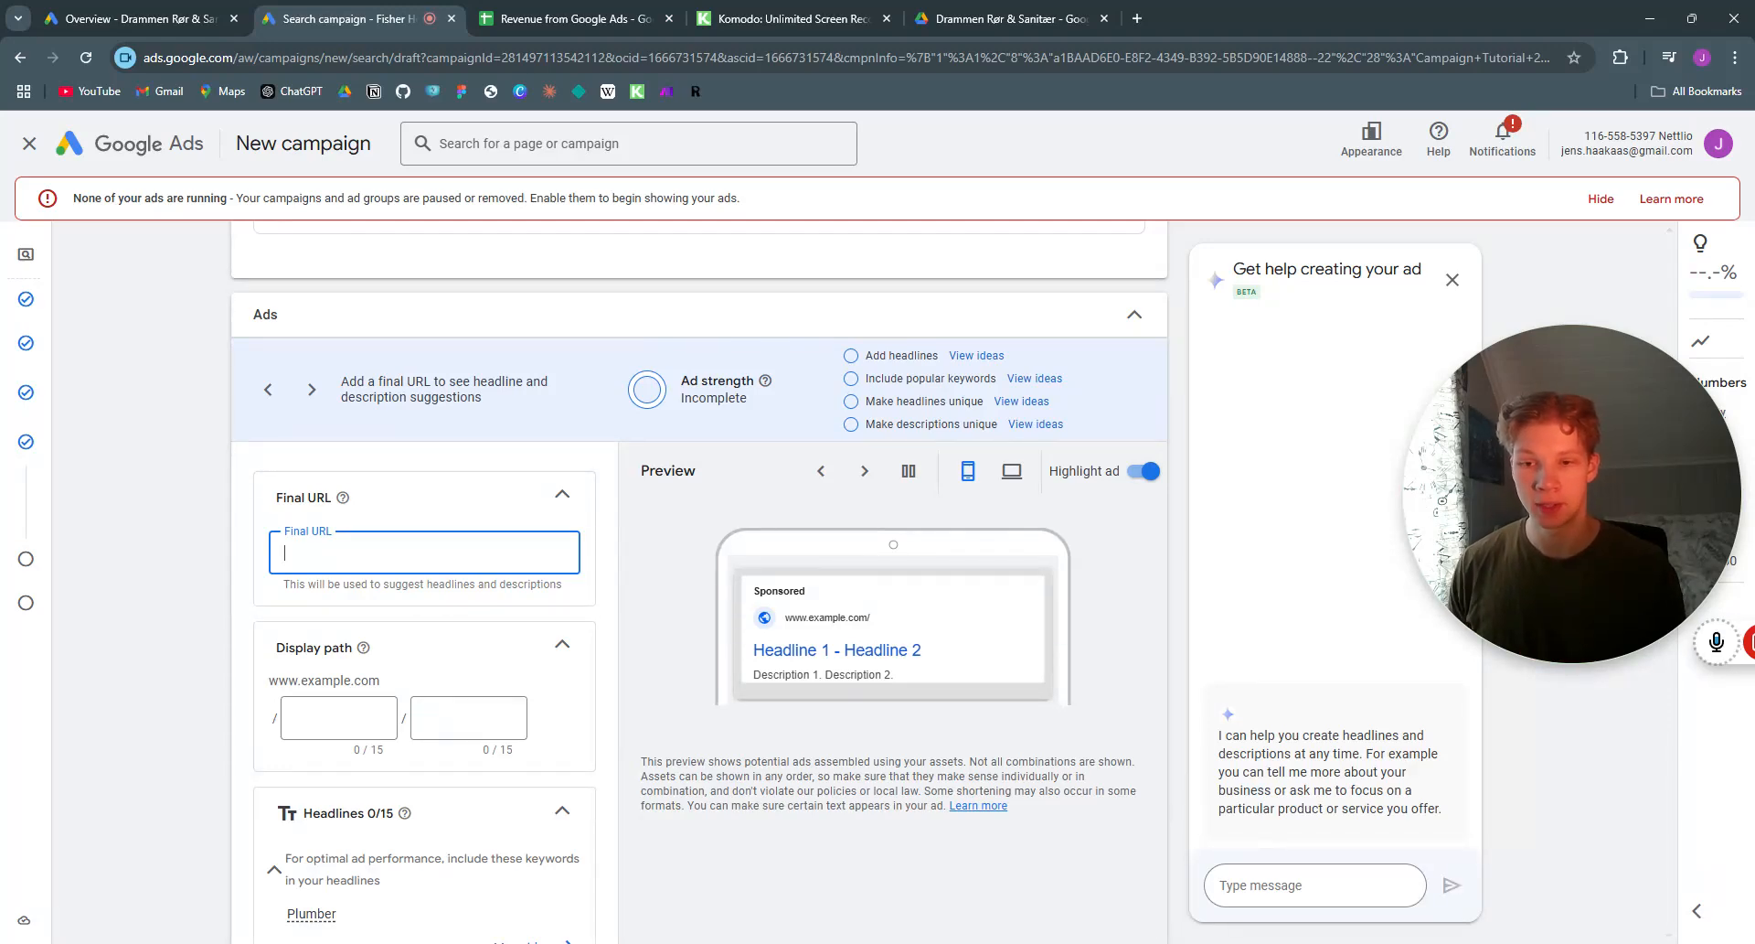
type("https://www.bostonsplumber.com/")
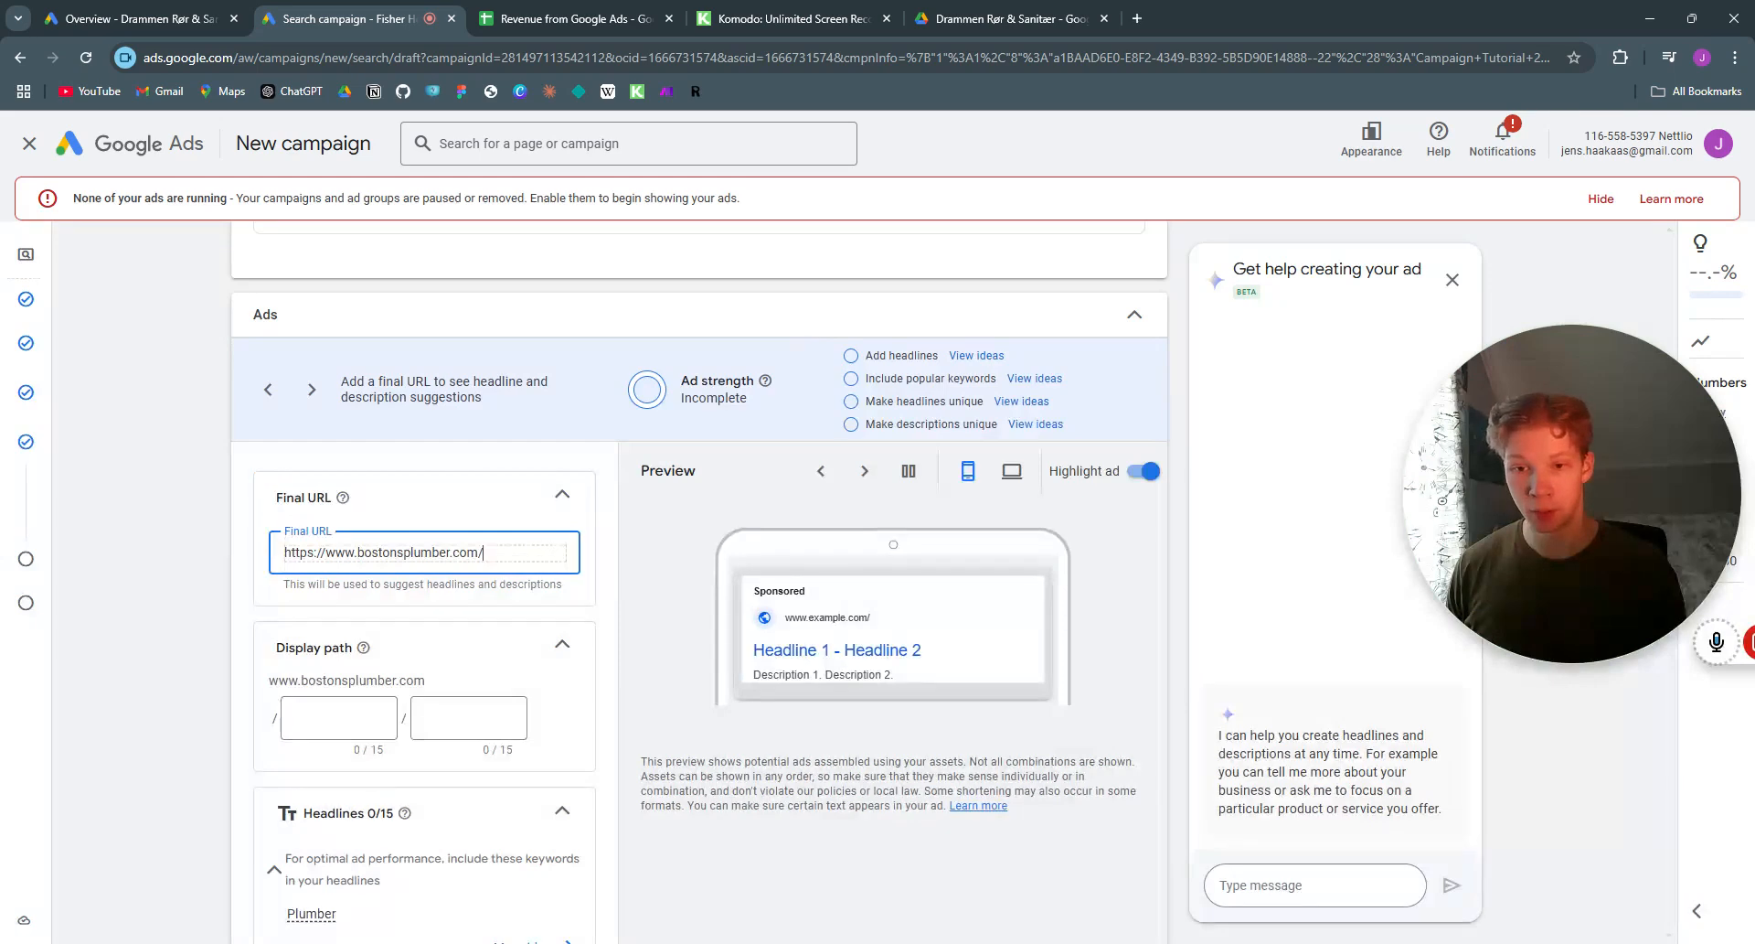
scroll(478, 494, "down", 2)
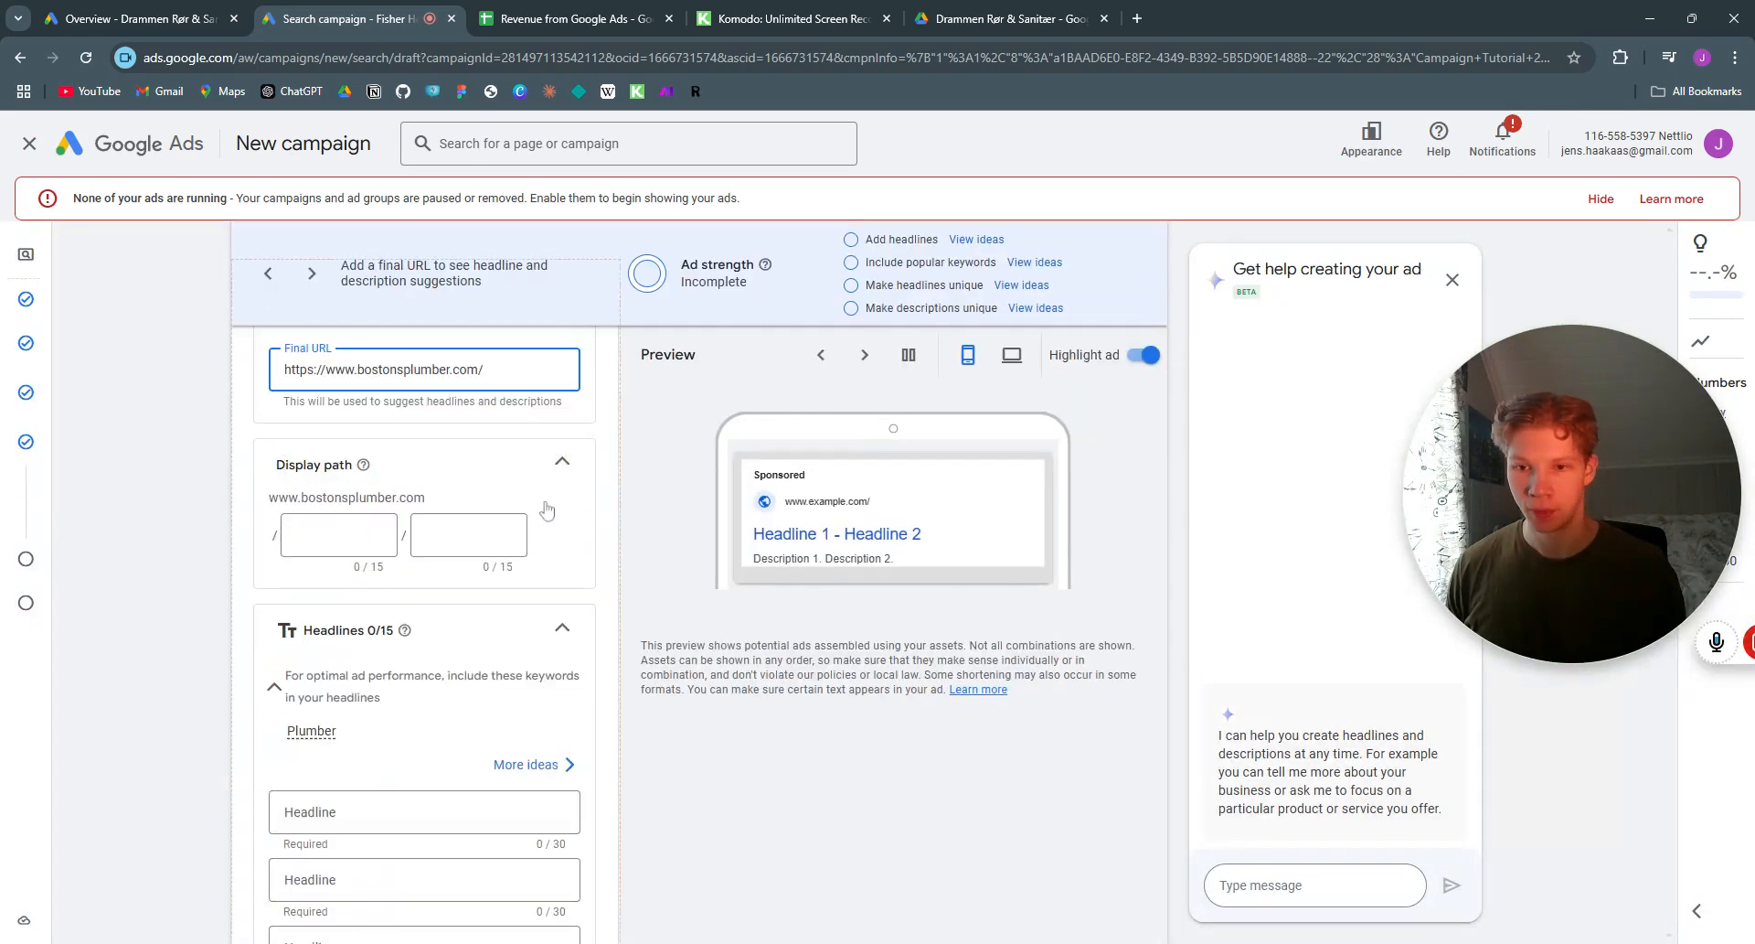
left_click(339, 534)
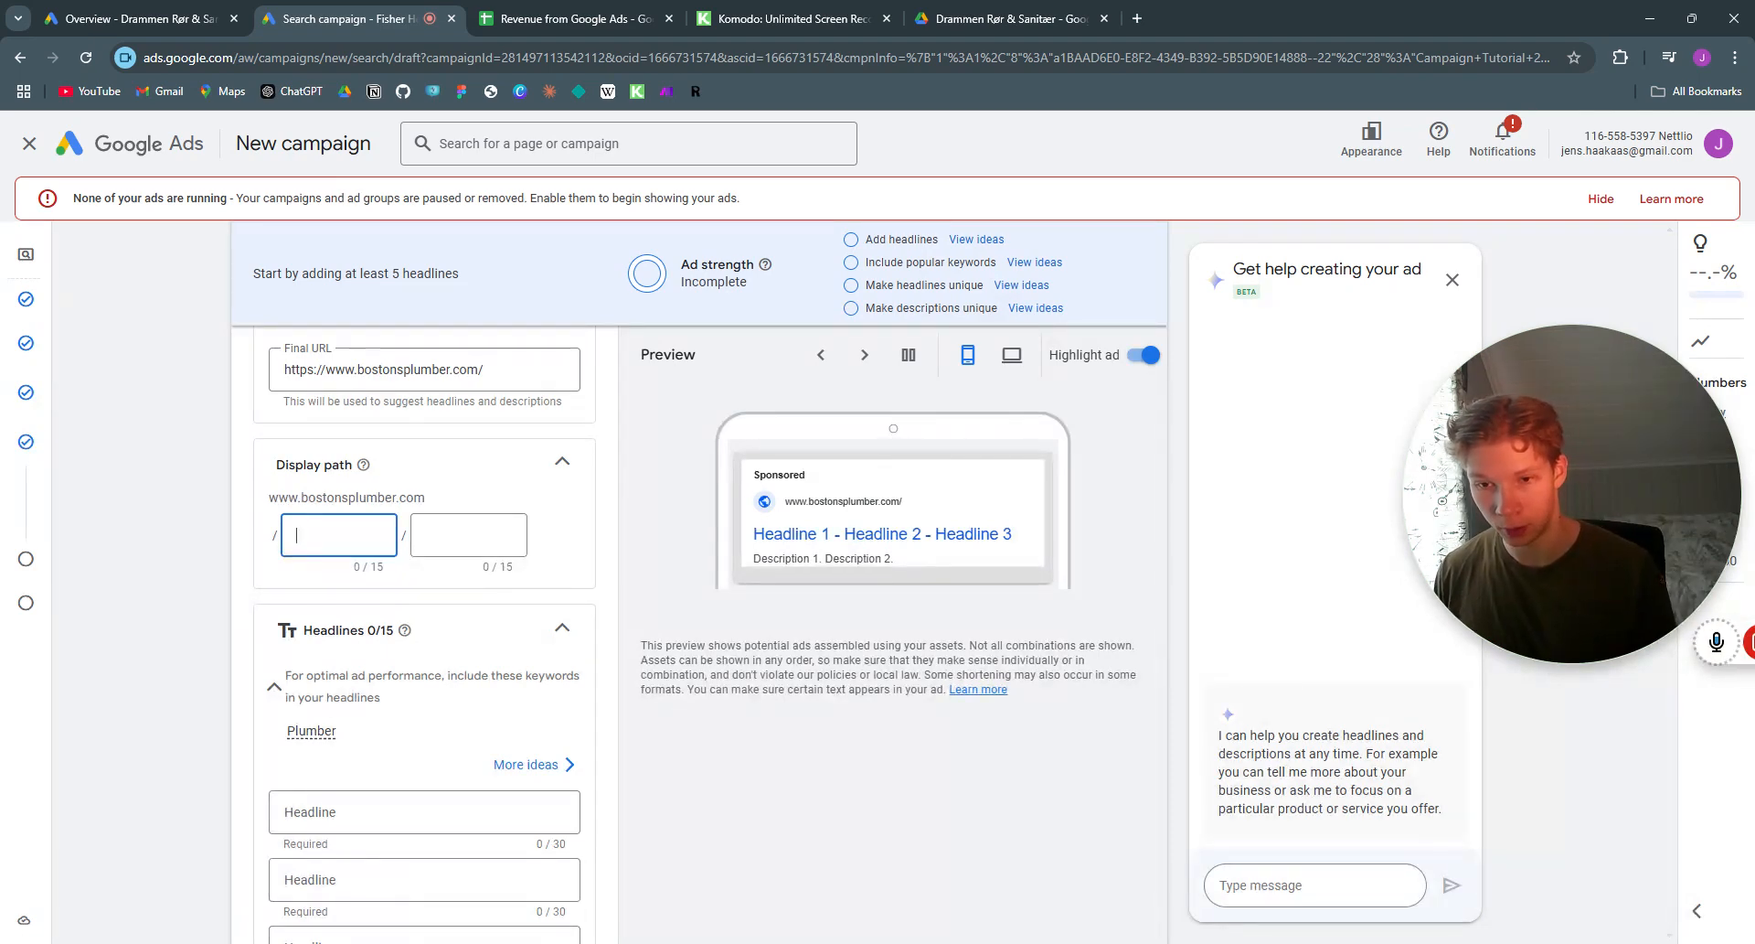
type("plumber")
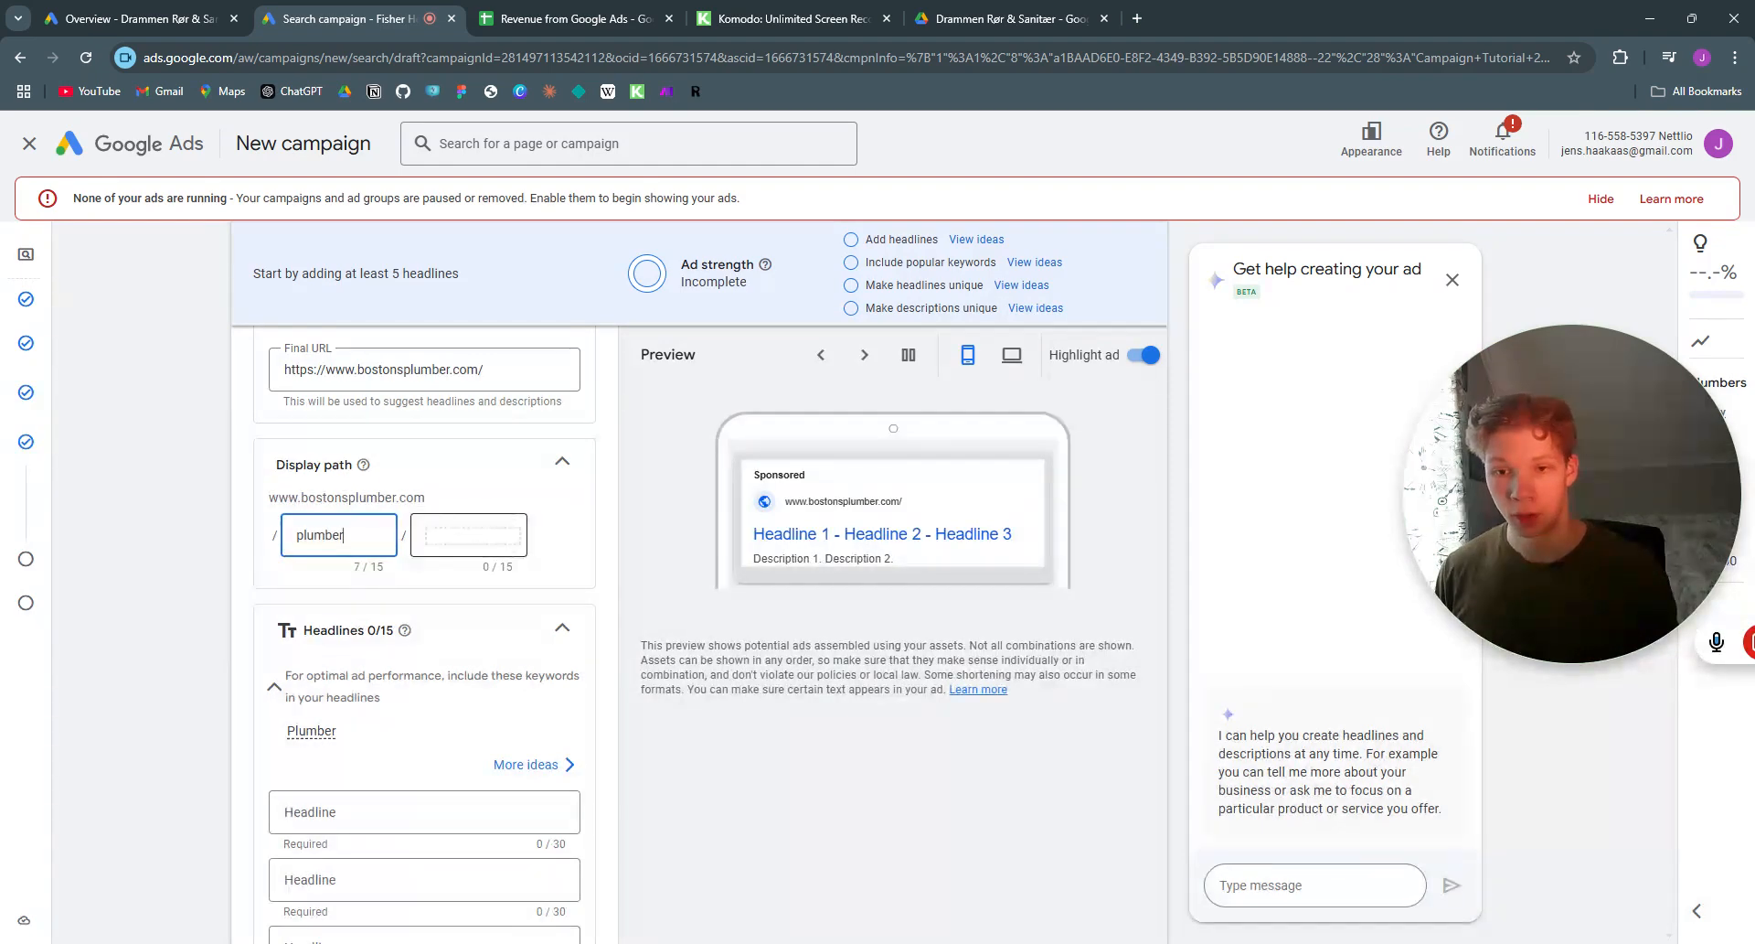
left_click(458, 537)
type("boston")
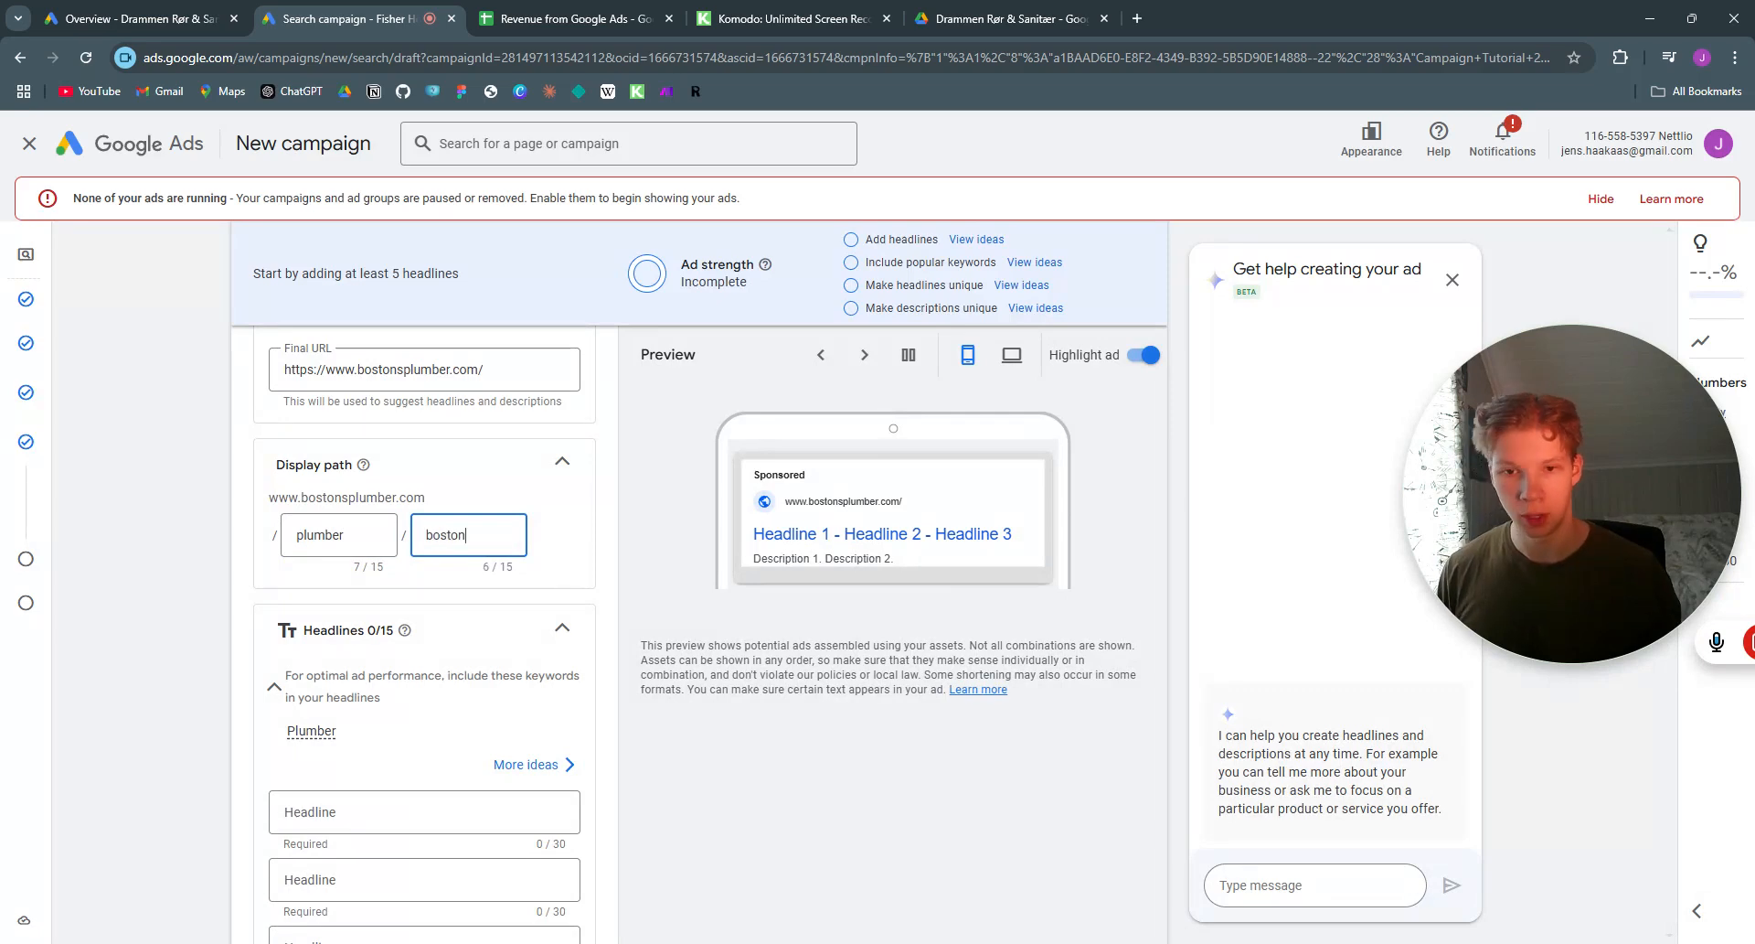
Step: Enter "#1 Plumber in Boston" as the ad's first headline
scroll(602, 491, "down", 3)
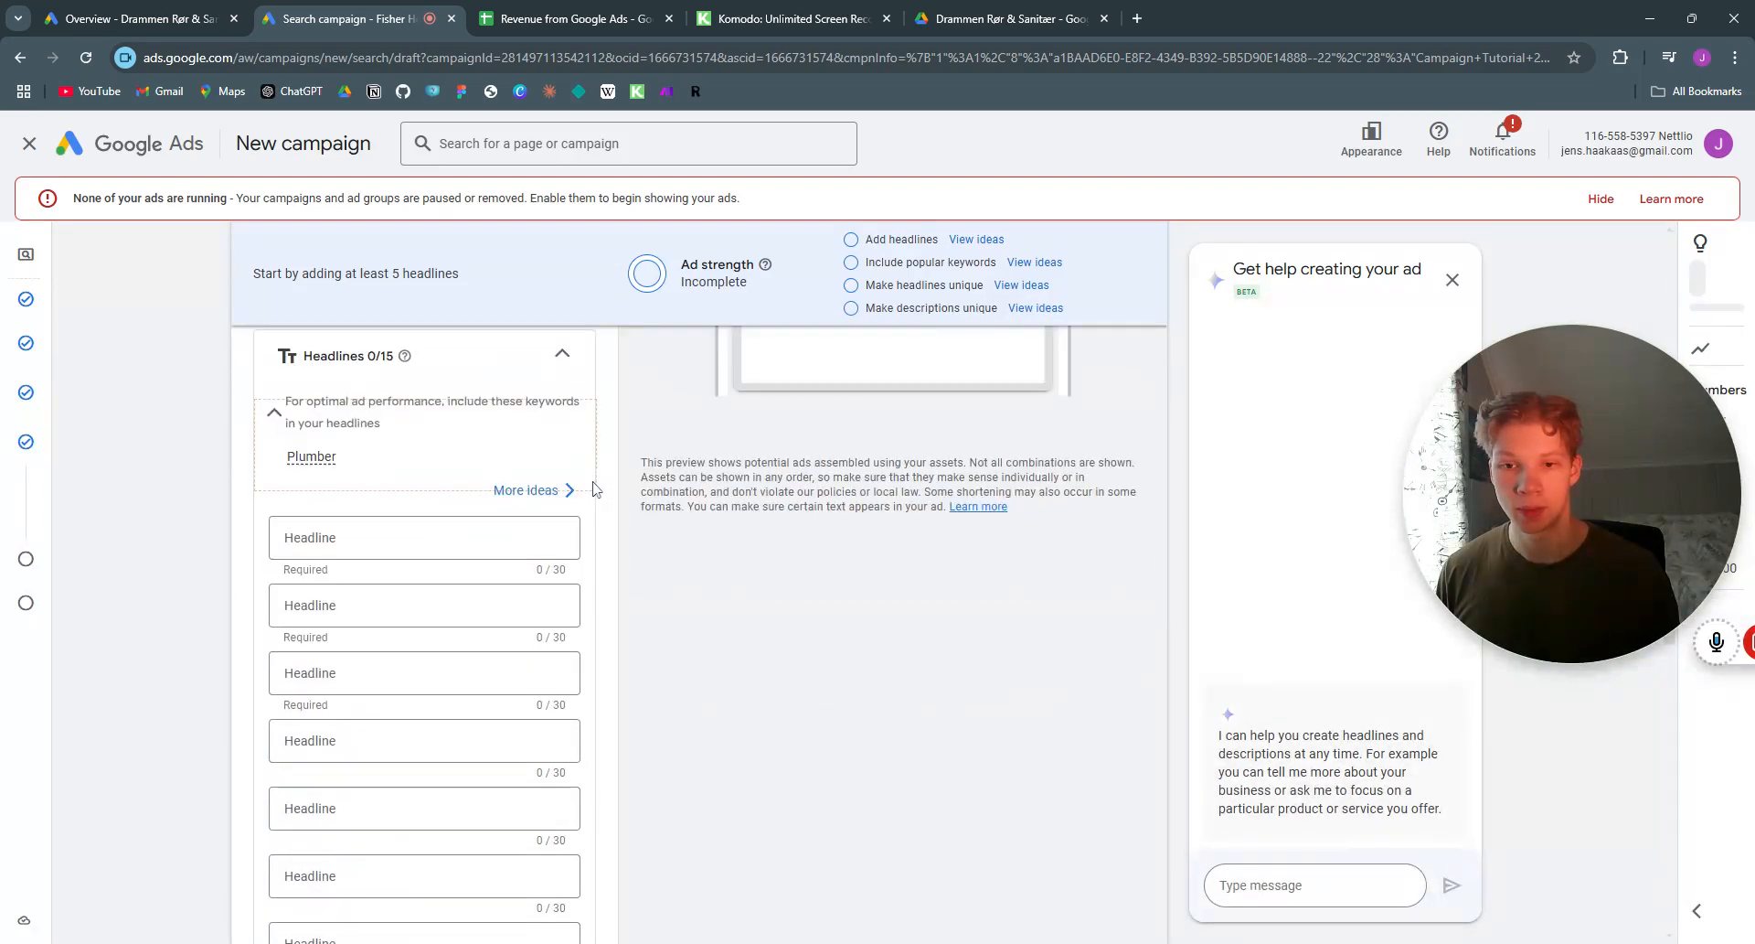
left_click(422, 523)
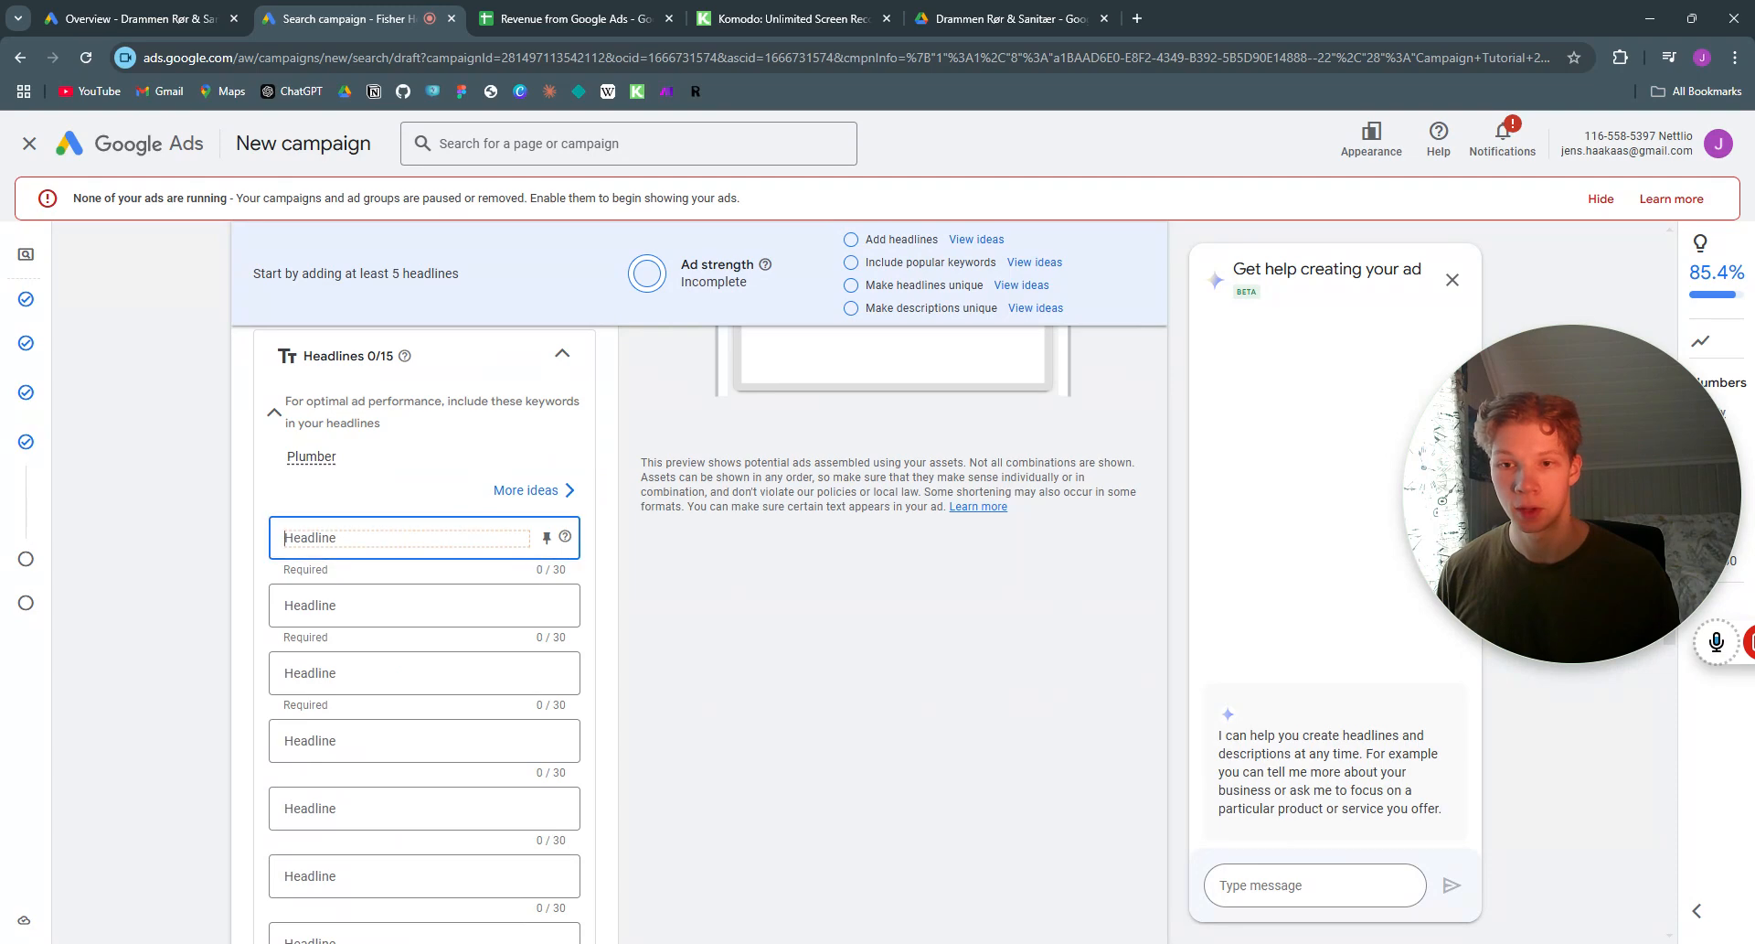
scroll(607, 453, "up", 1)
scroll(605, 452, "down", 1)
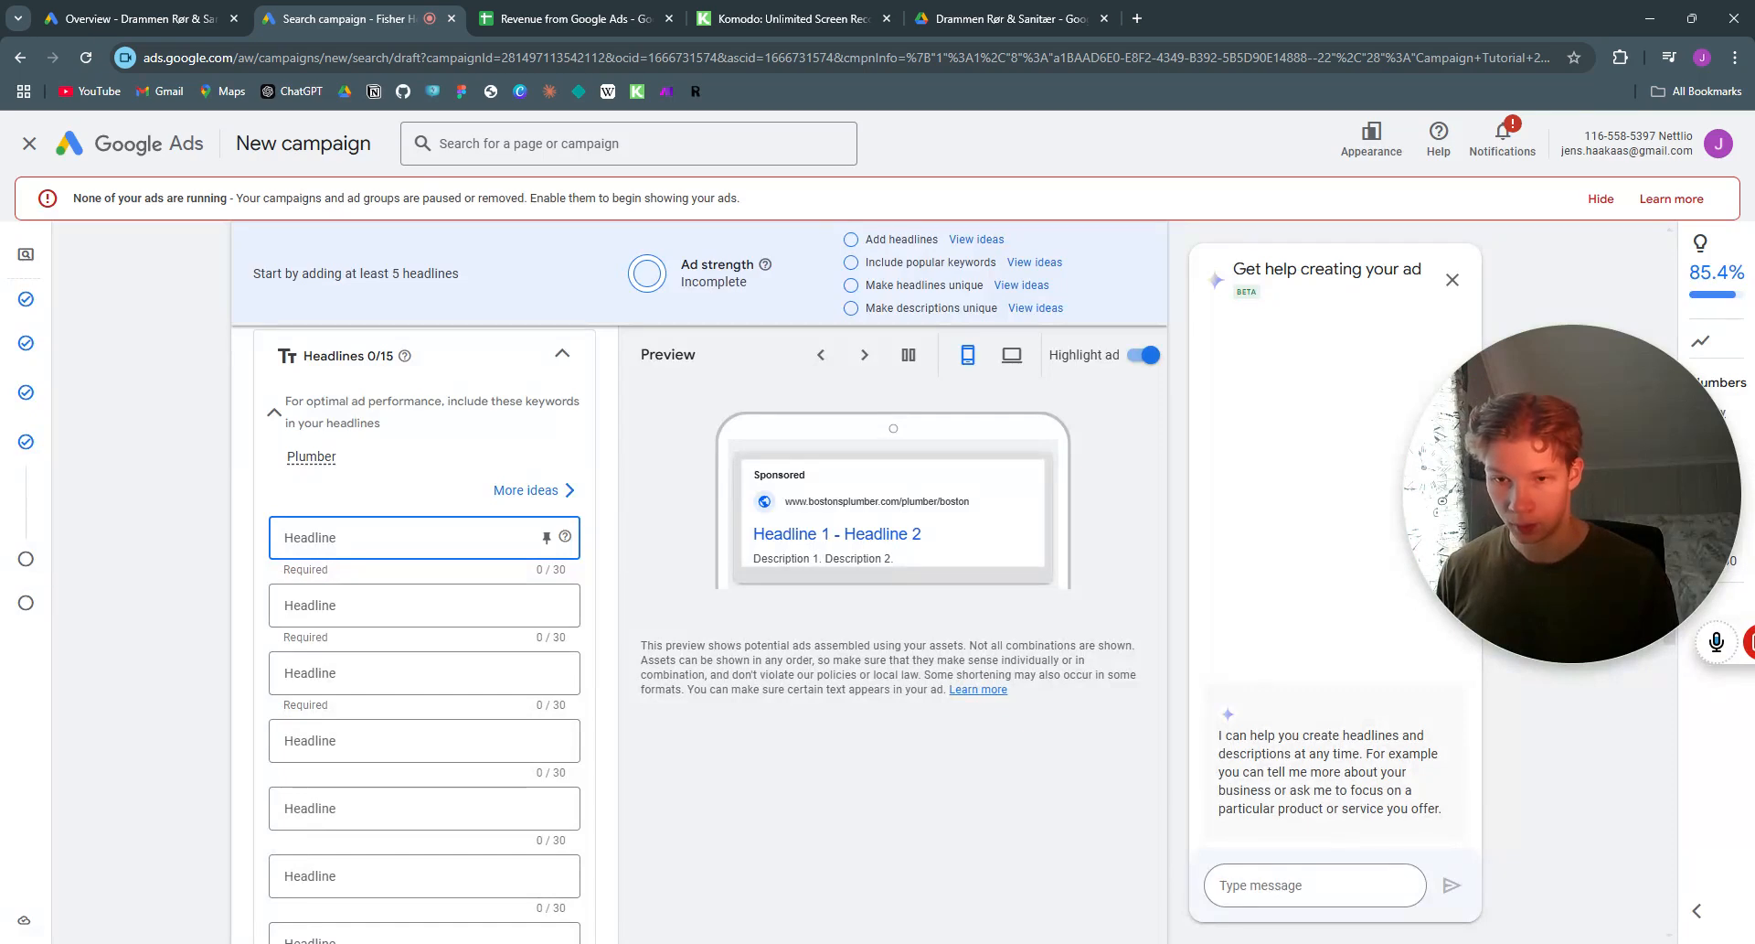
type("#")
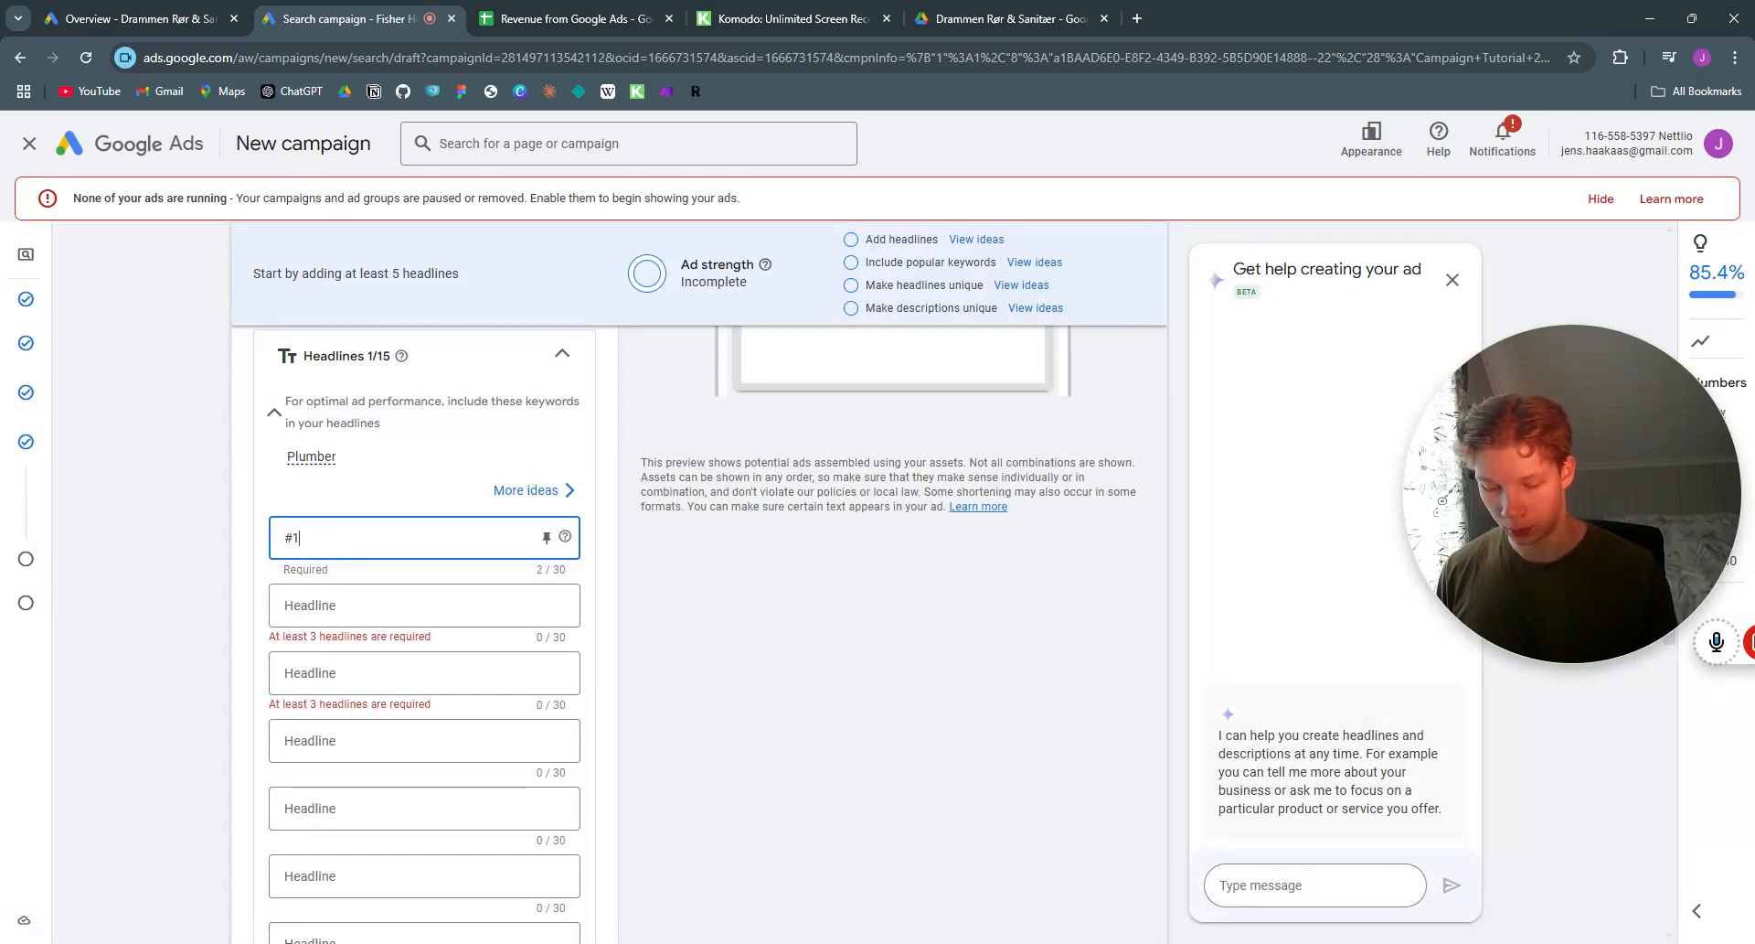
type("1 Plumber in")
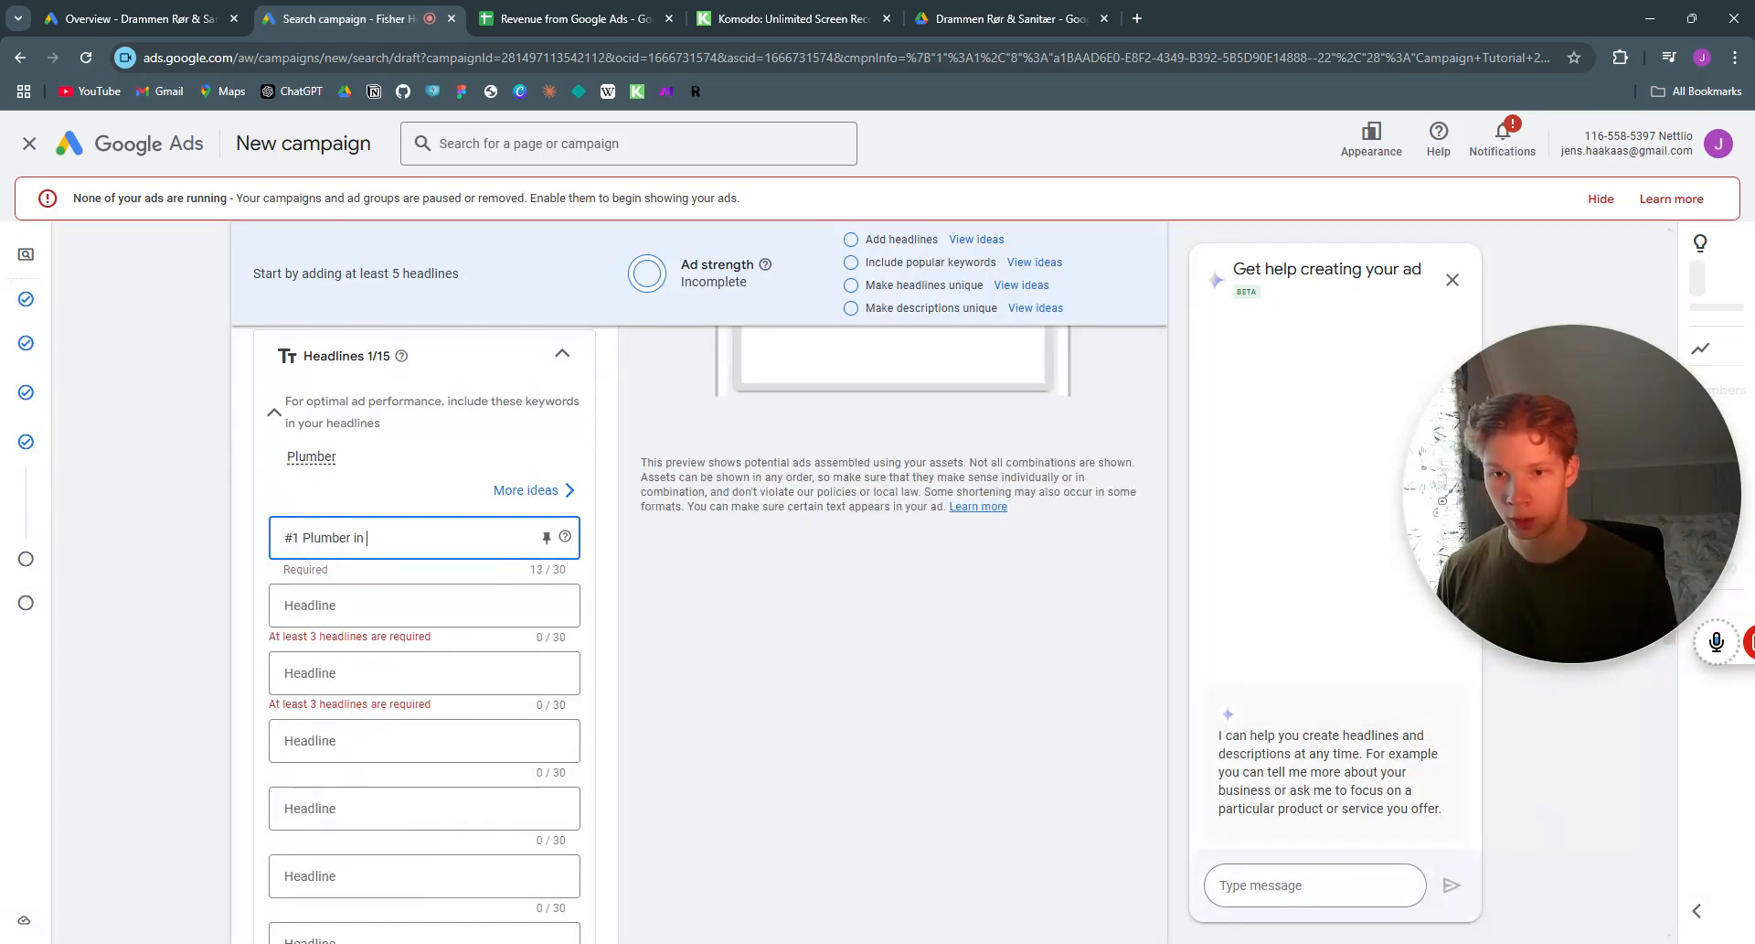
type(" Boston")
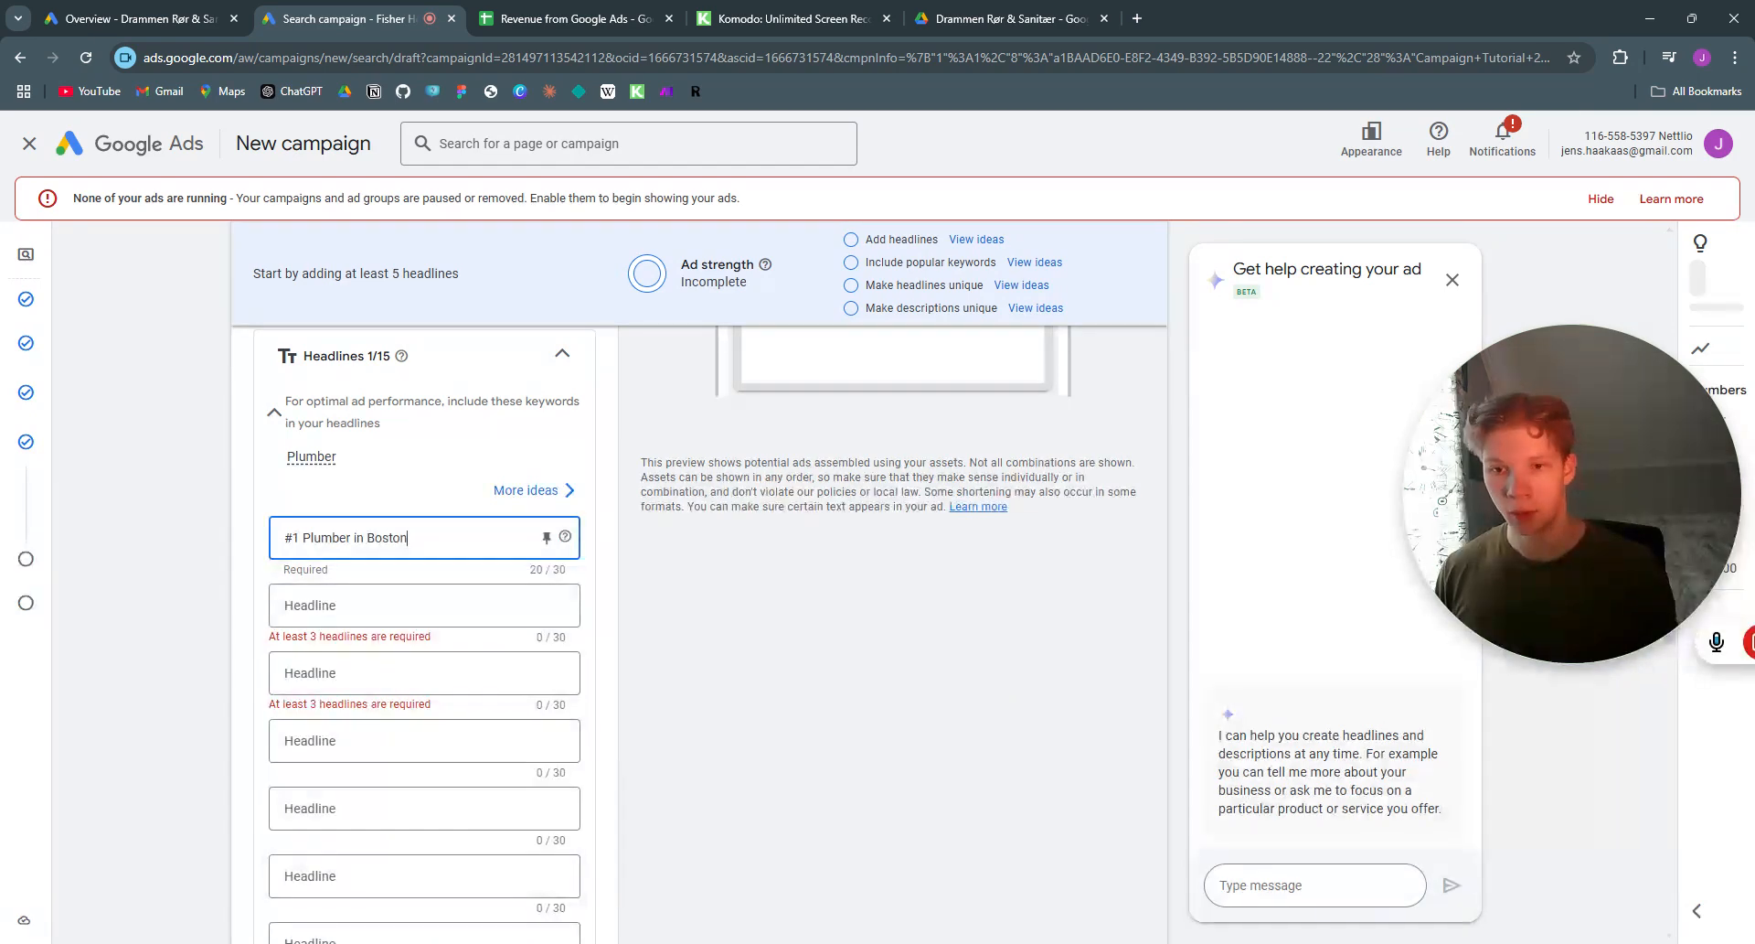
Step: Enter "Get A Free Quote" as the ad's second headline
left_click(435, 611)
type("G")
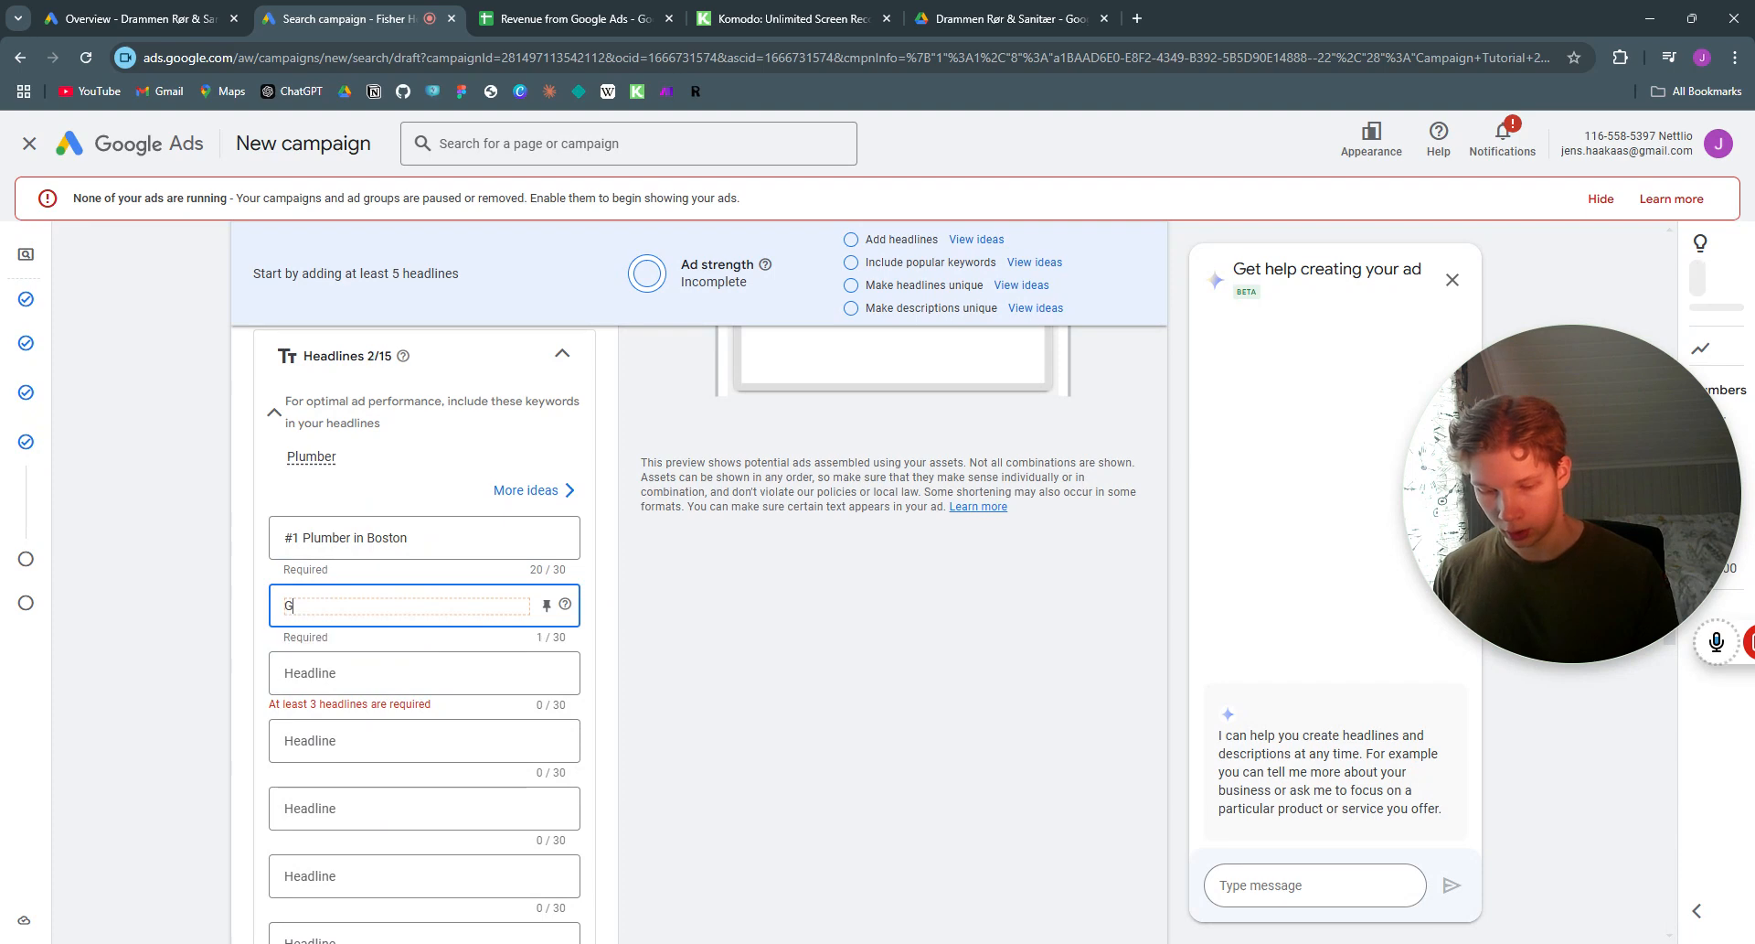
type("et A Fre")
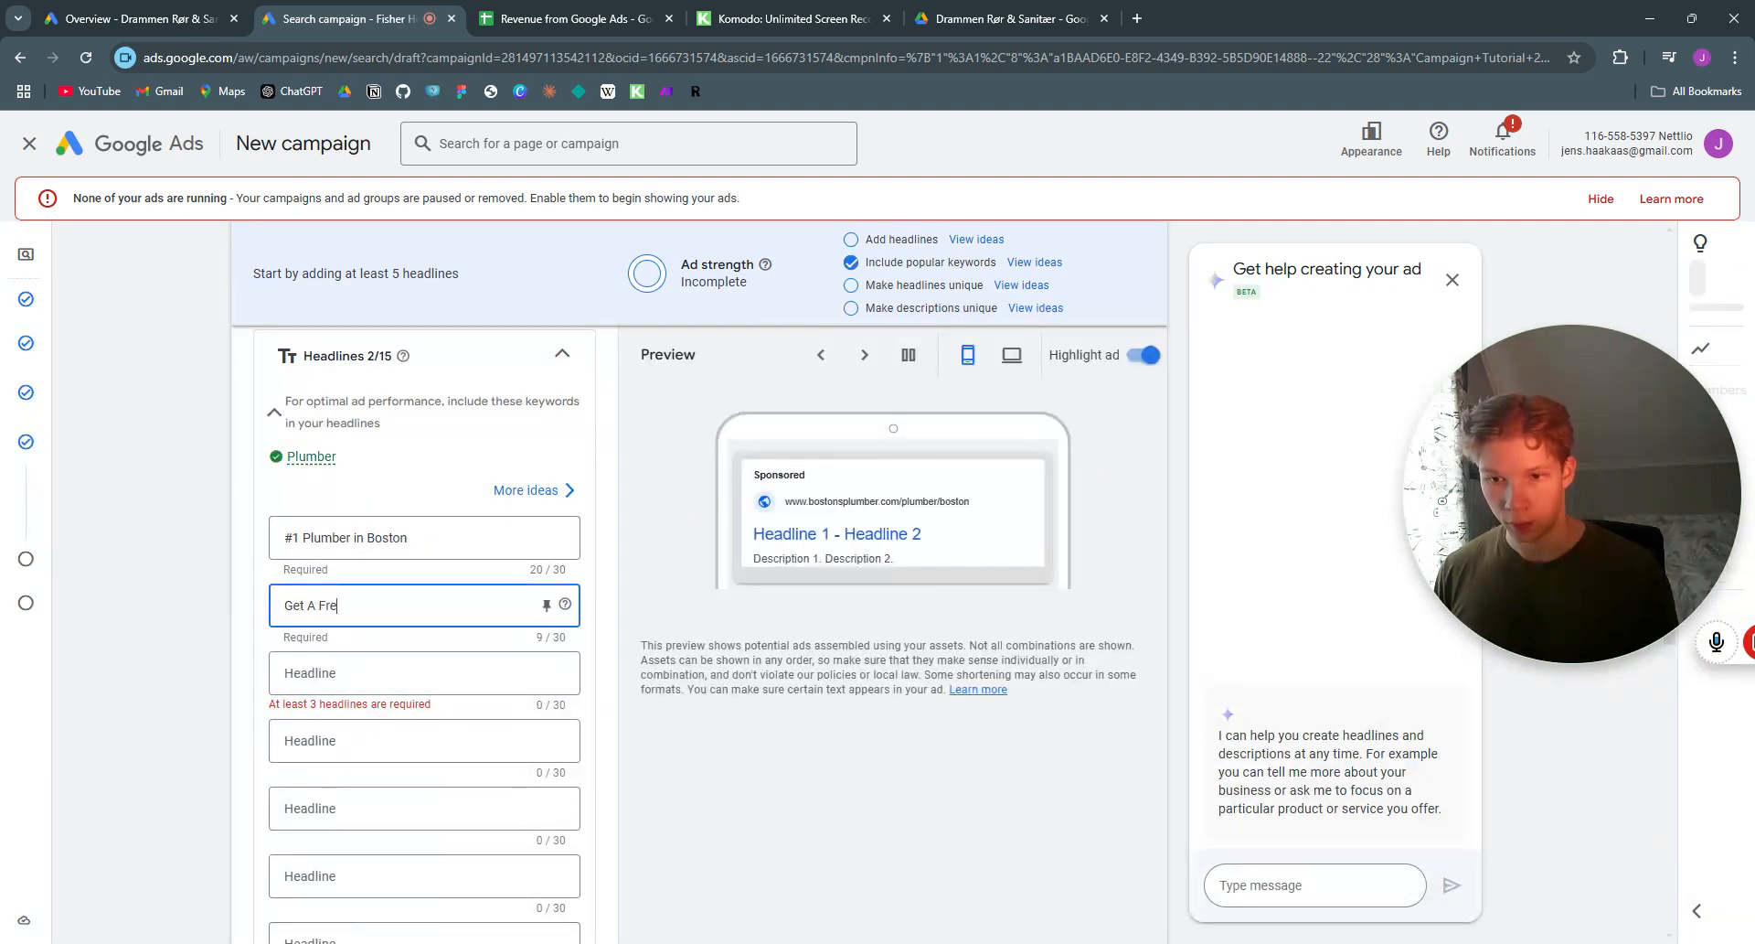
type("e")
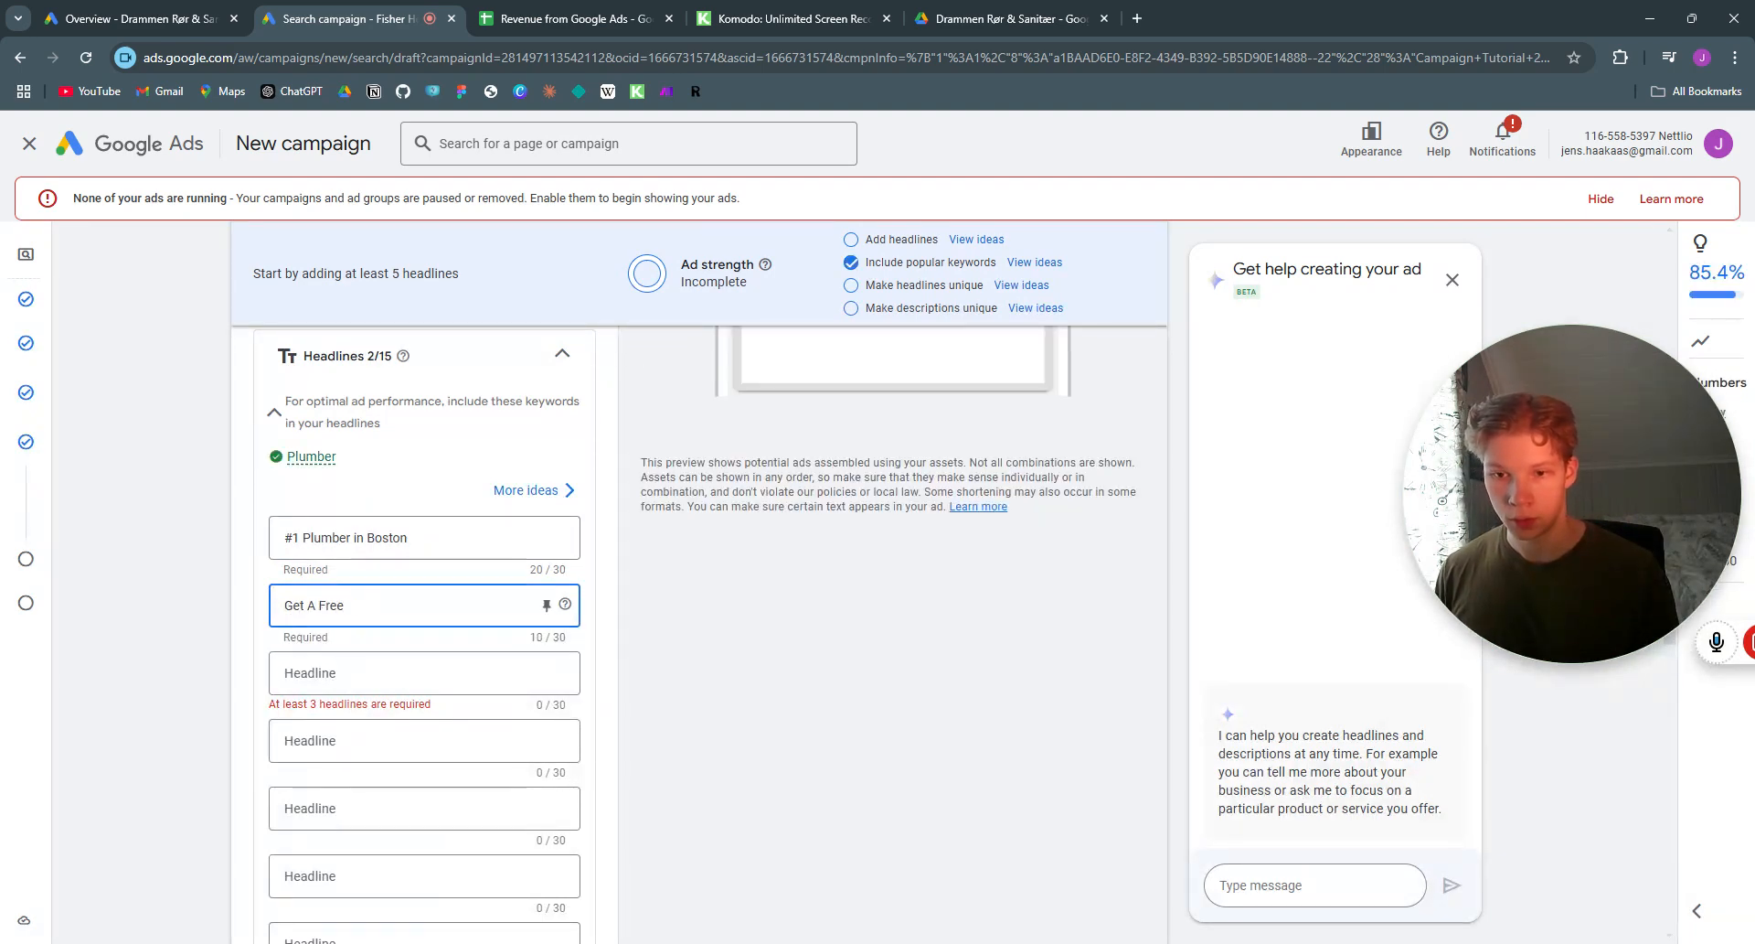
type(" QWu Quote")
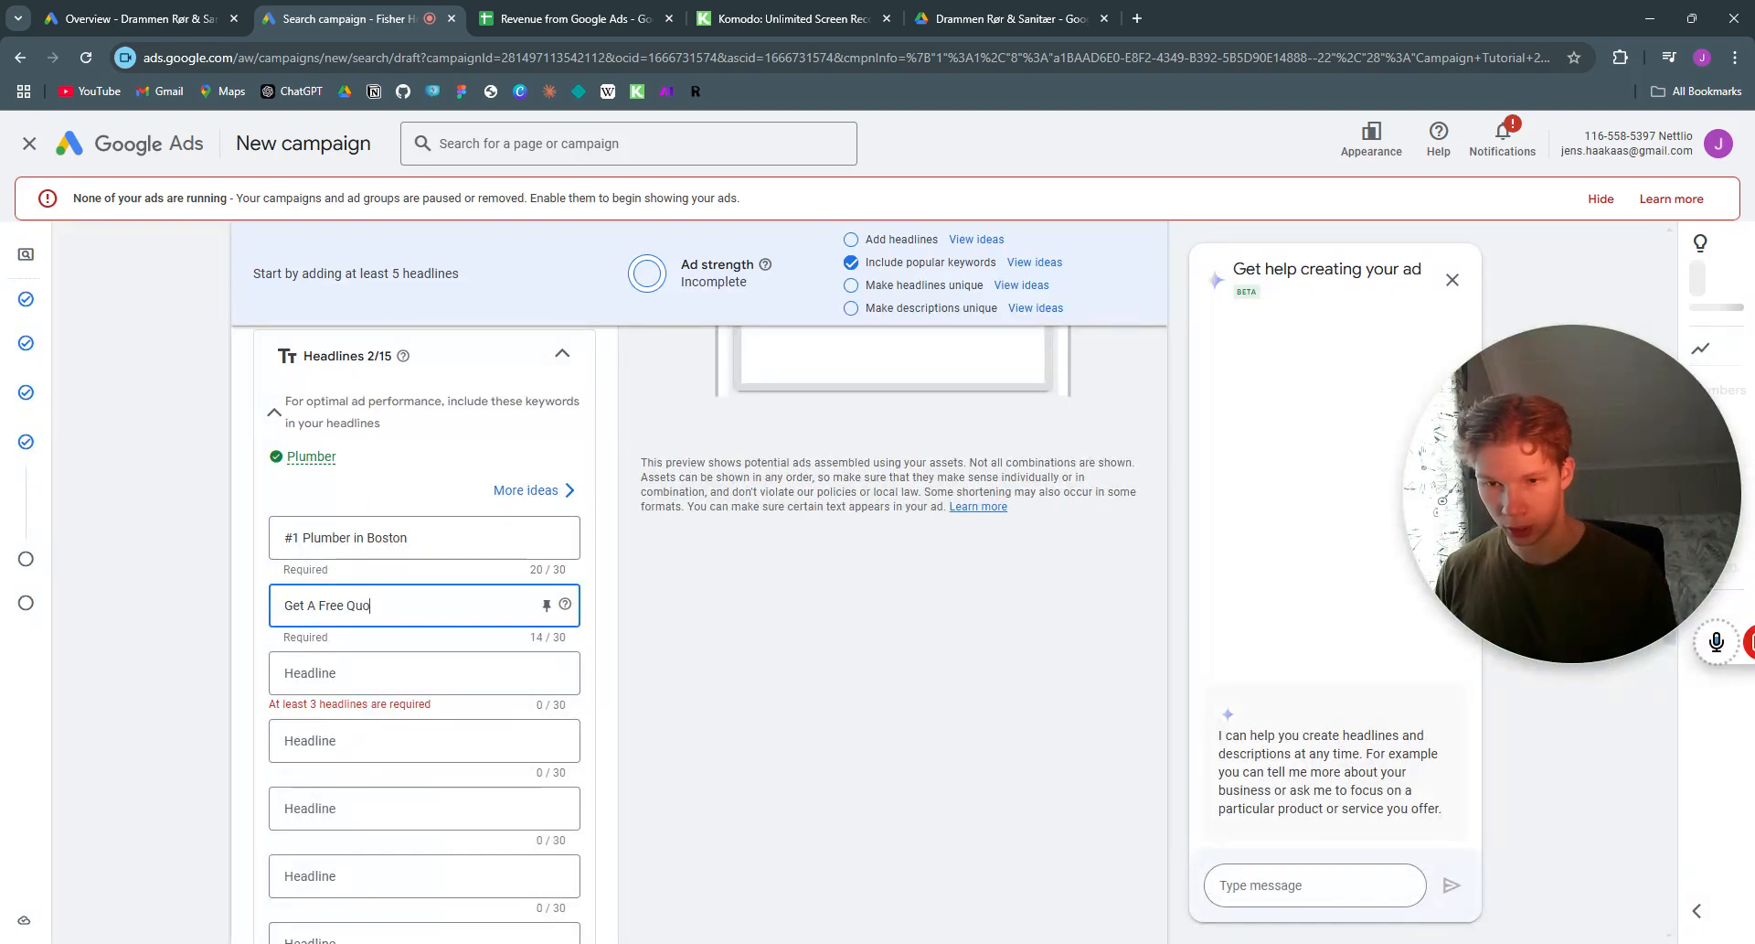
Step: Enter "Local Plumber in Boston" as the ad's third headline
key("Tab")
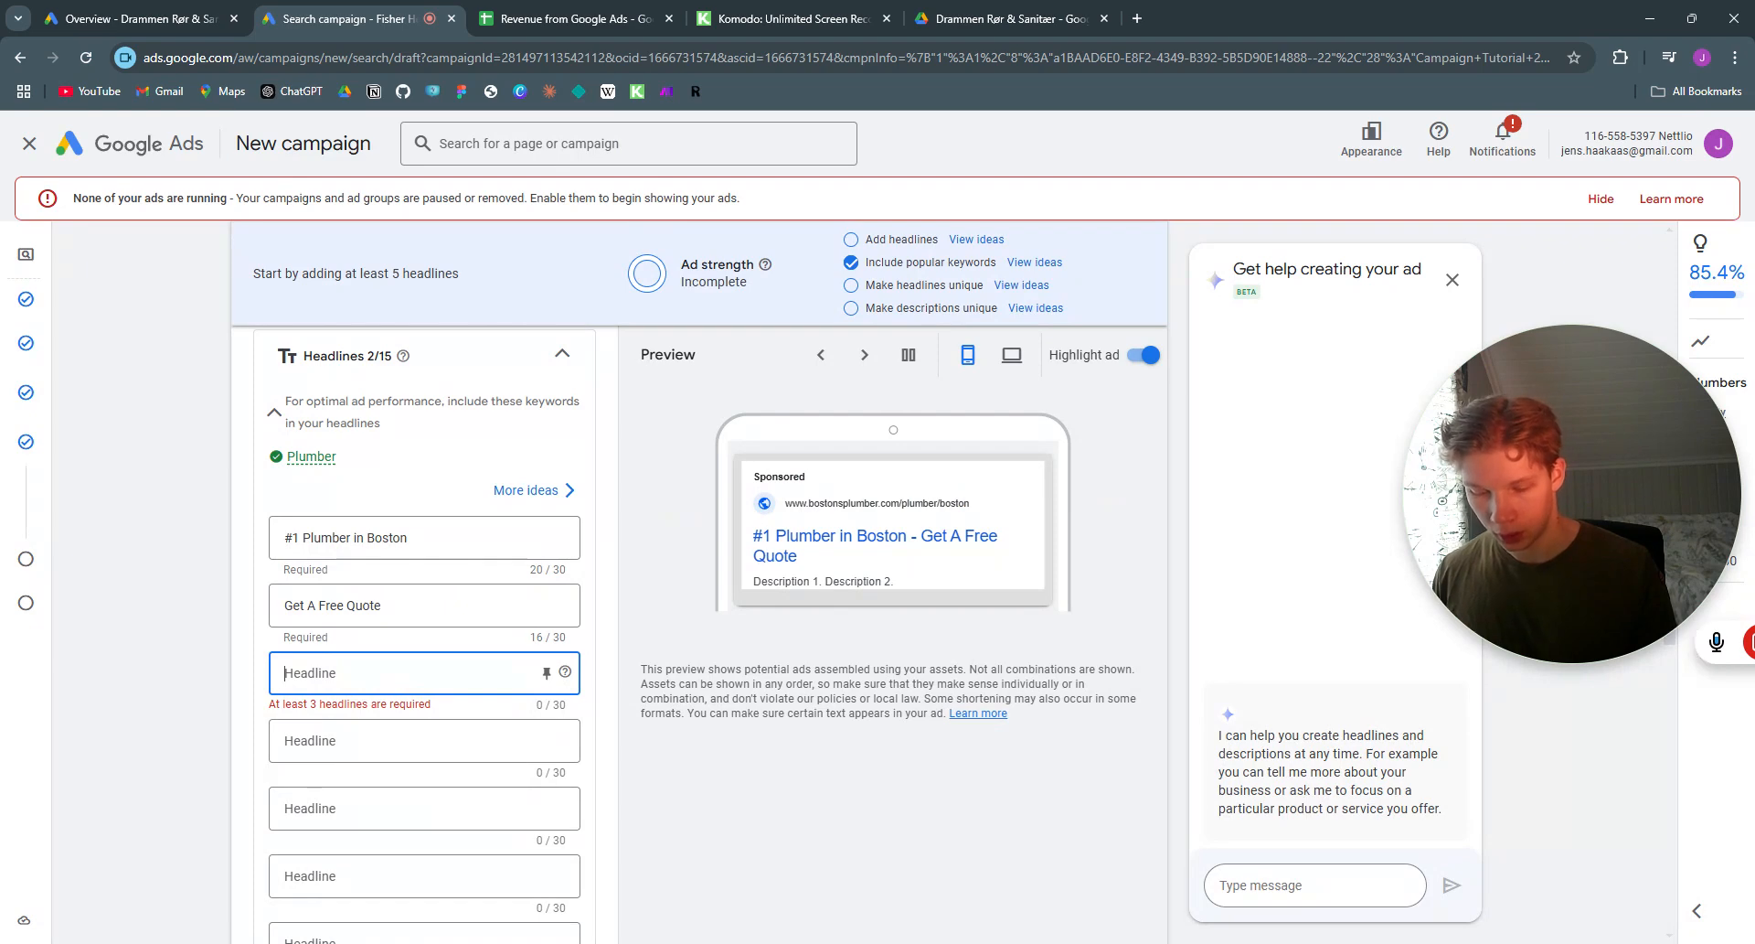
type("Local Plu")
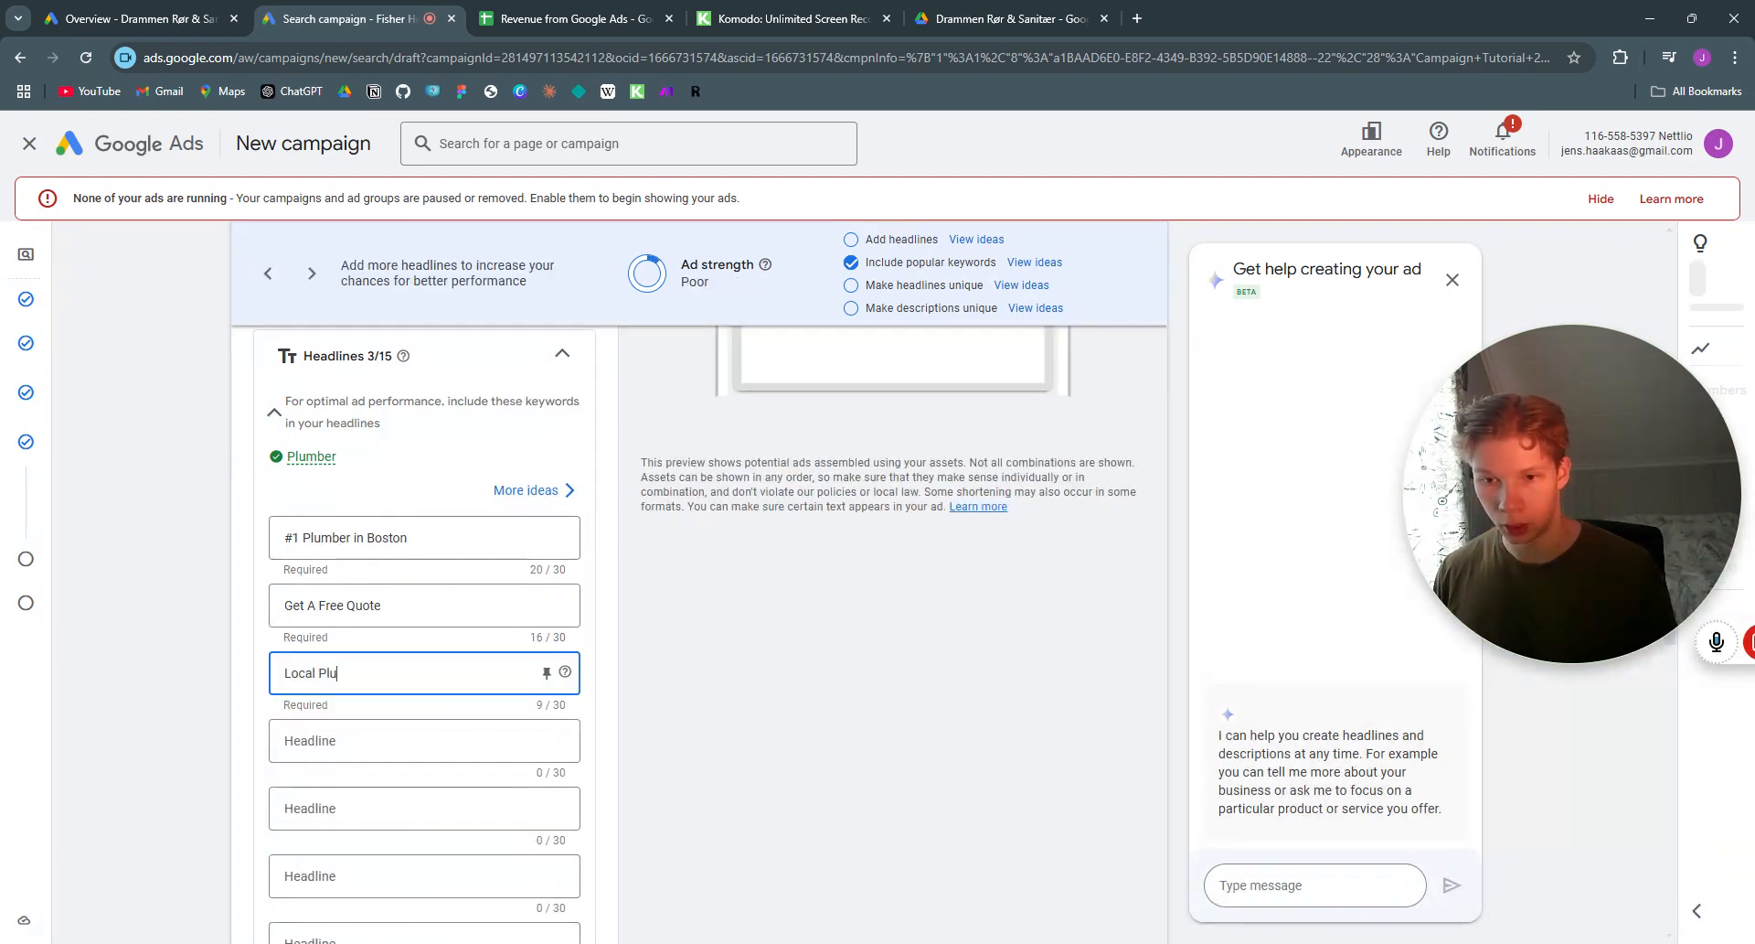
type("mber in Boston")
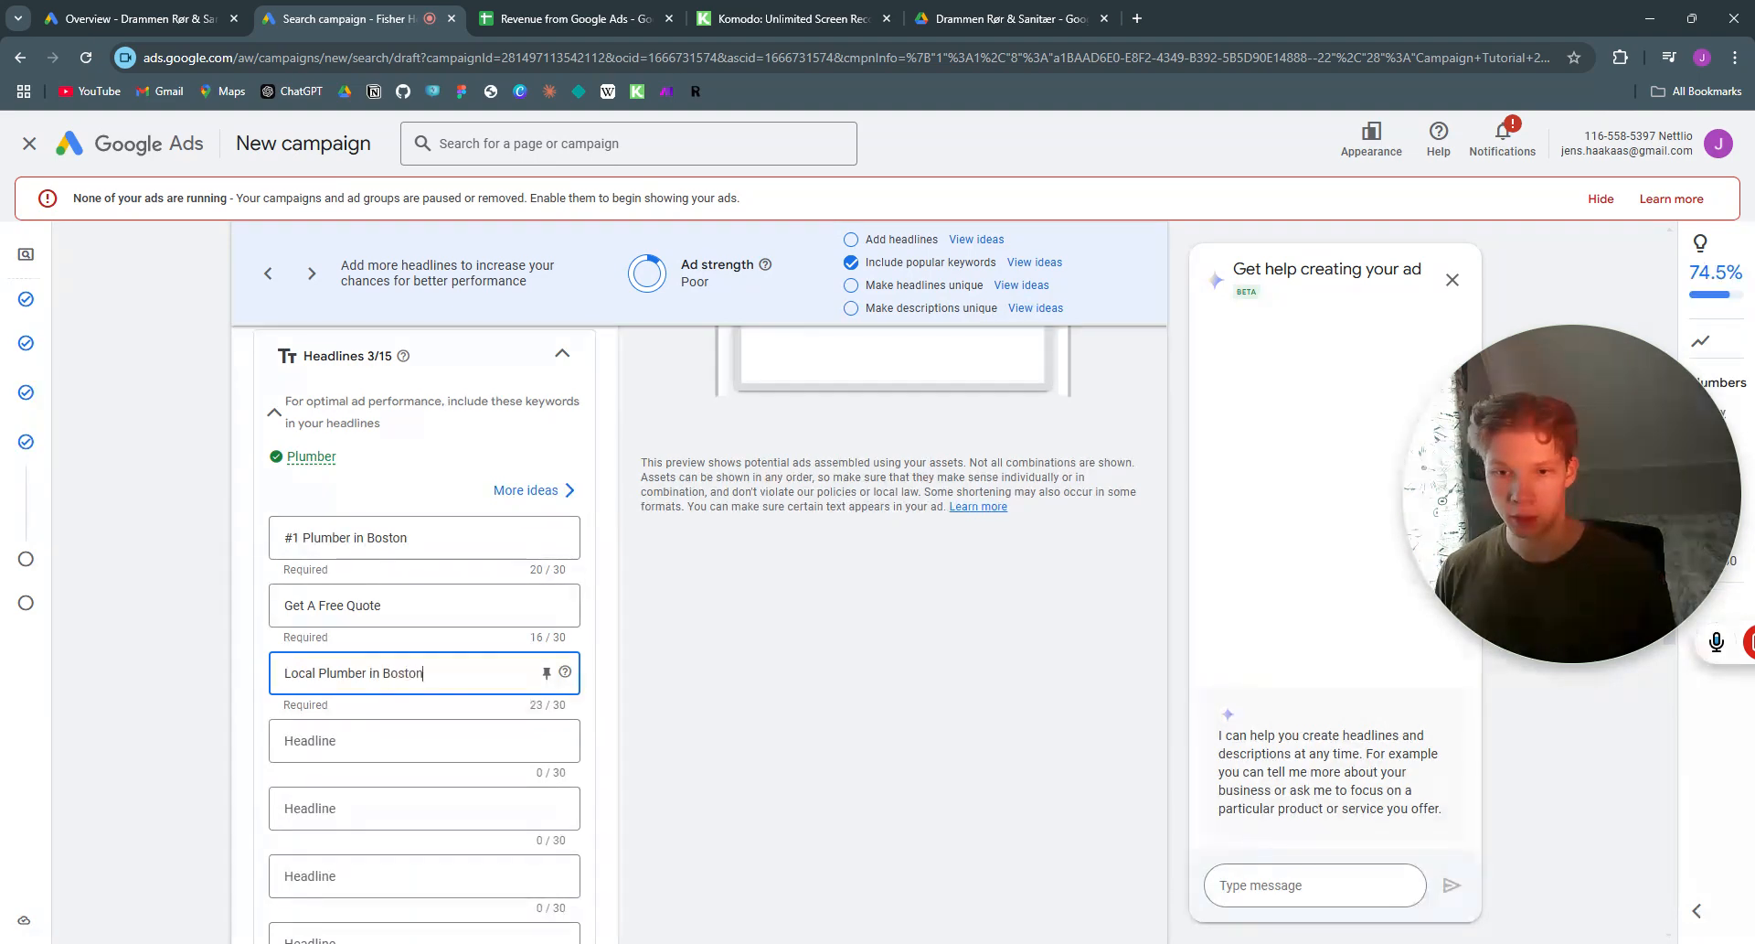
Step: Enter "All Plumbing Services" as the ad's fourth headline
left_click(439, 738)
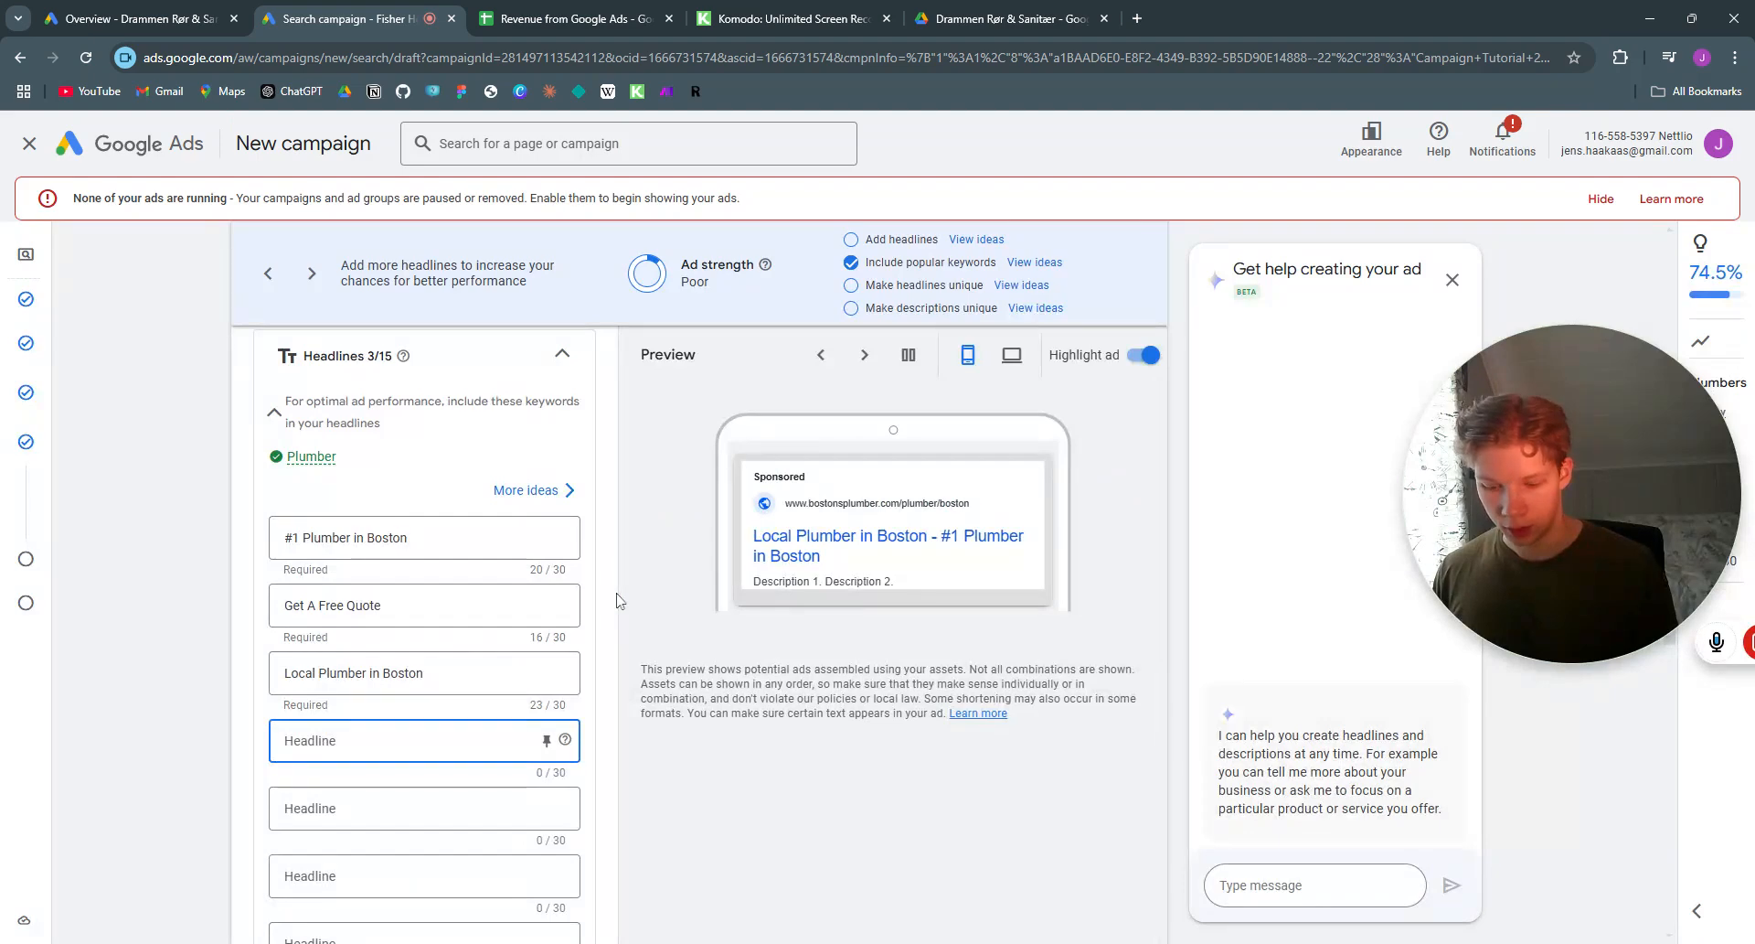
scroll(616, 601, "down", 2)
type("ll P")
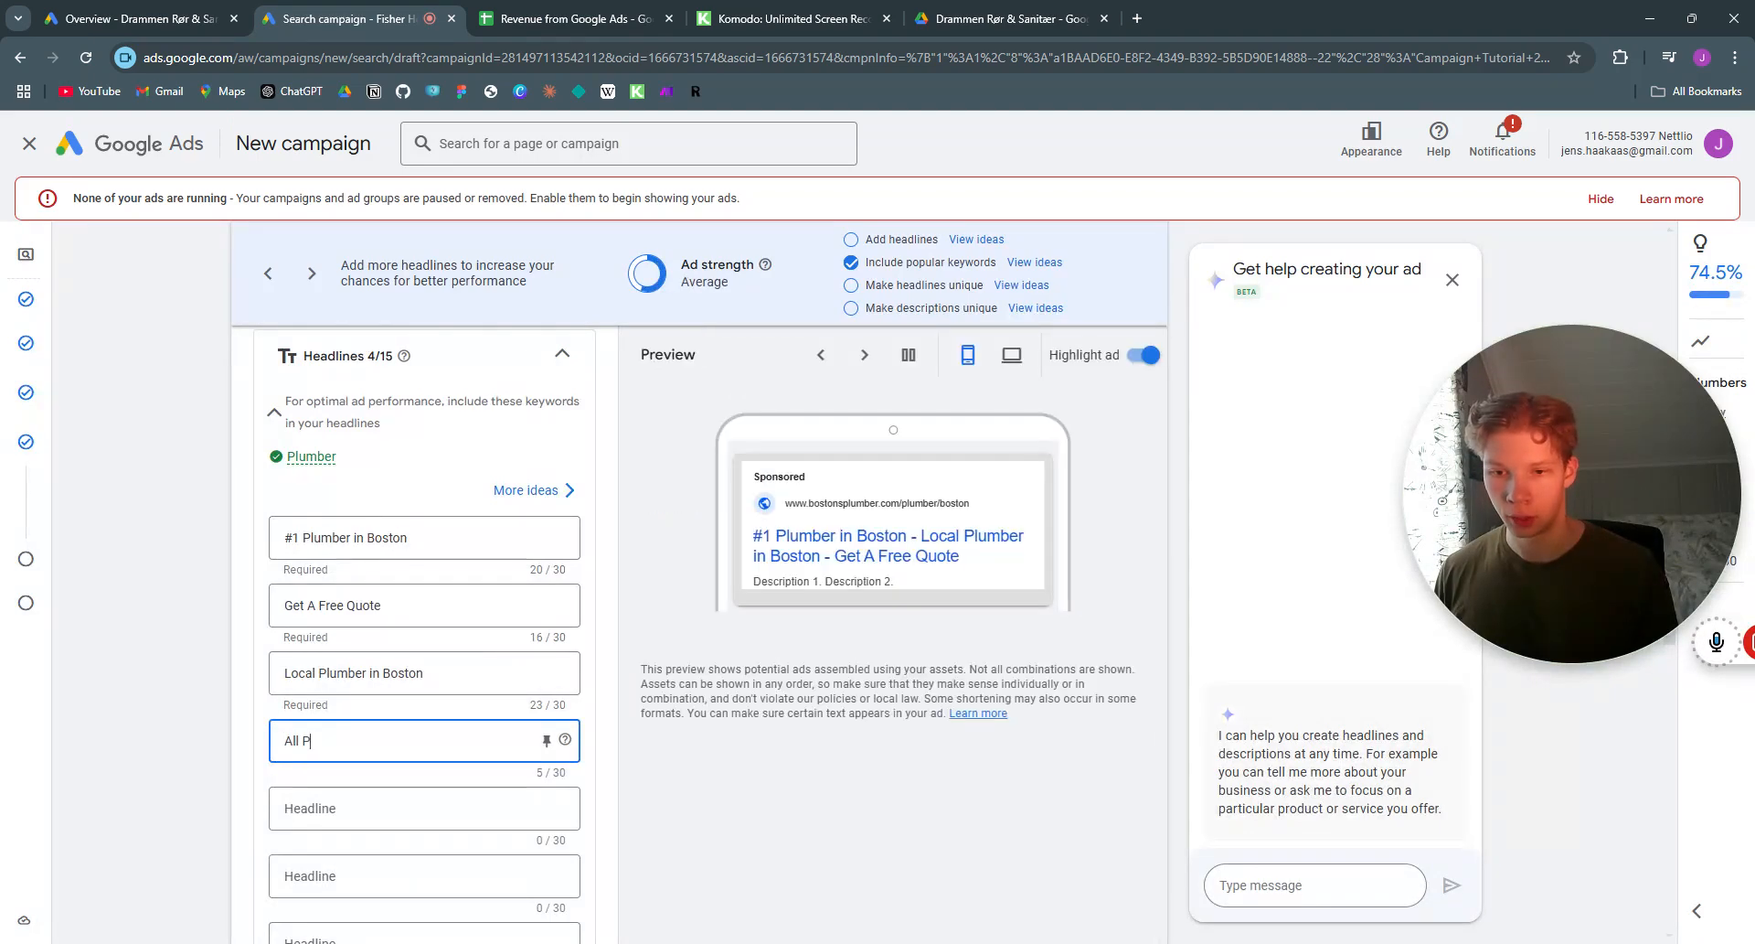
type("lumbing S")
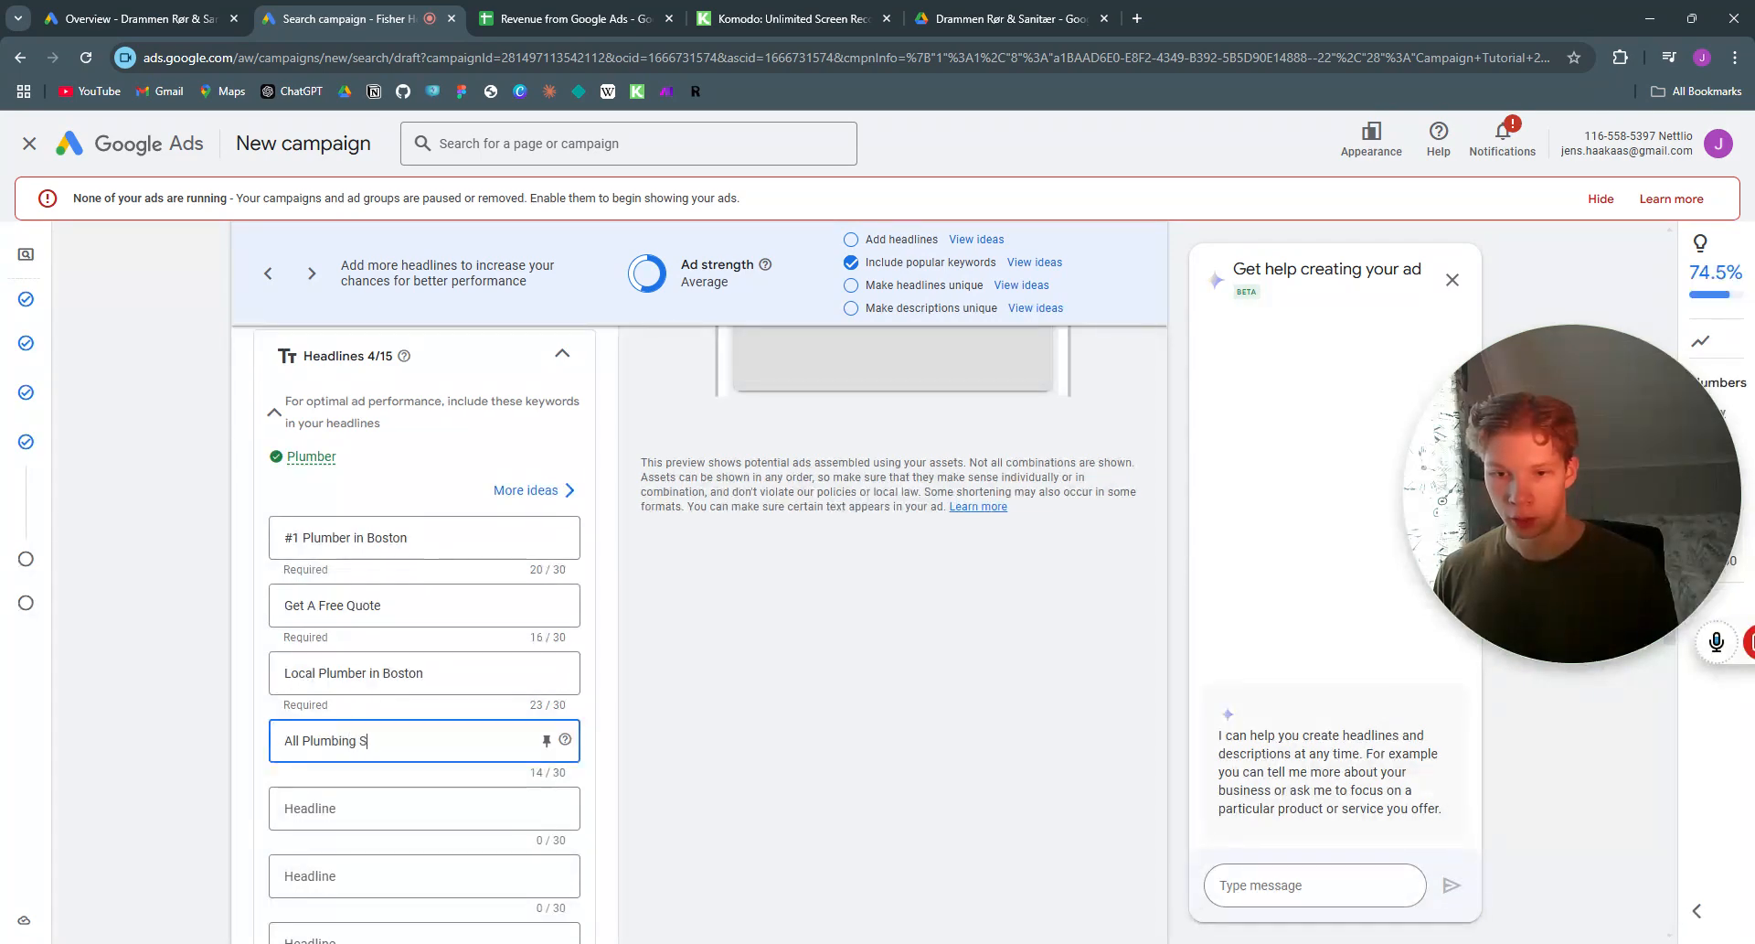
type("ervices")
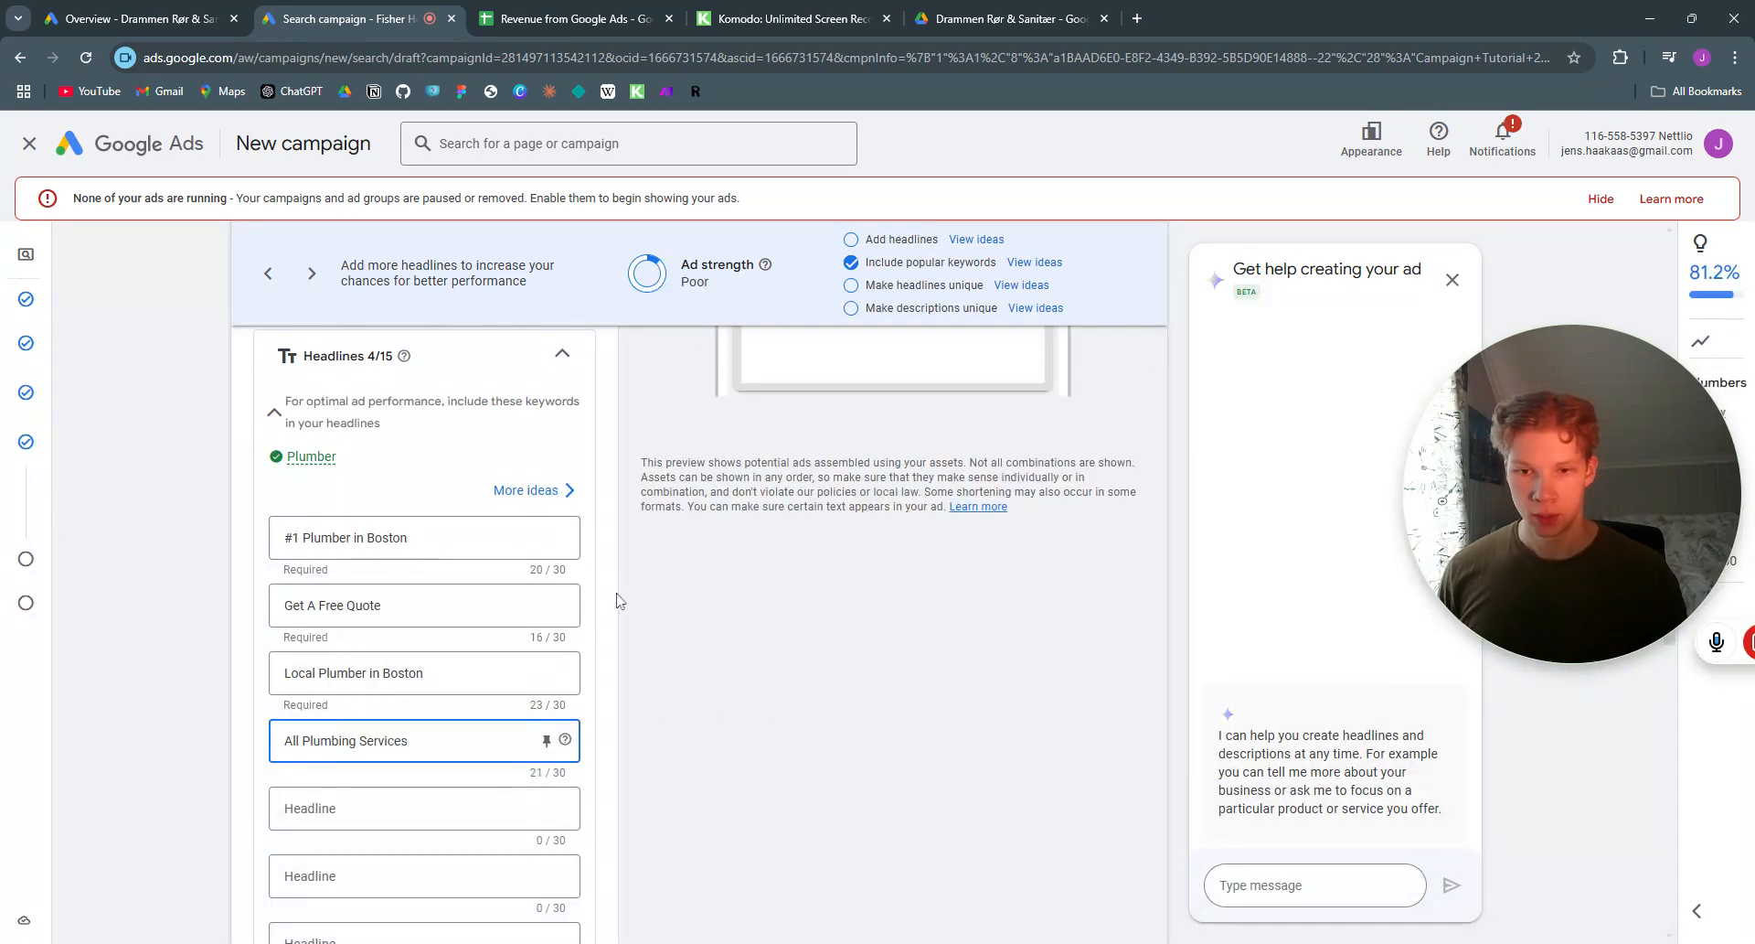
Step: Fill in both required ad descriptions, one on over 20 years experience serving Boston, the other on getting a free quote online
scroll(619, 600, "down", 8)
scroll(585, 599, "up", 2)
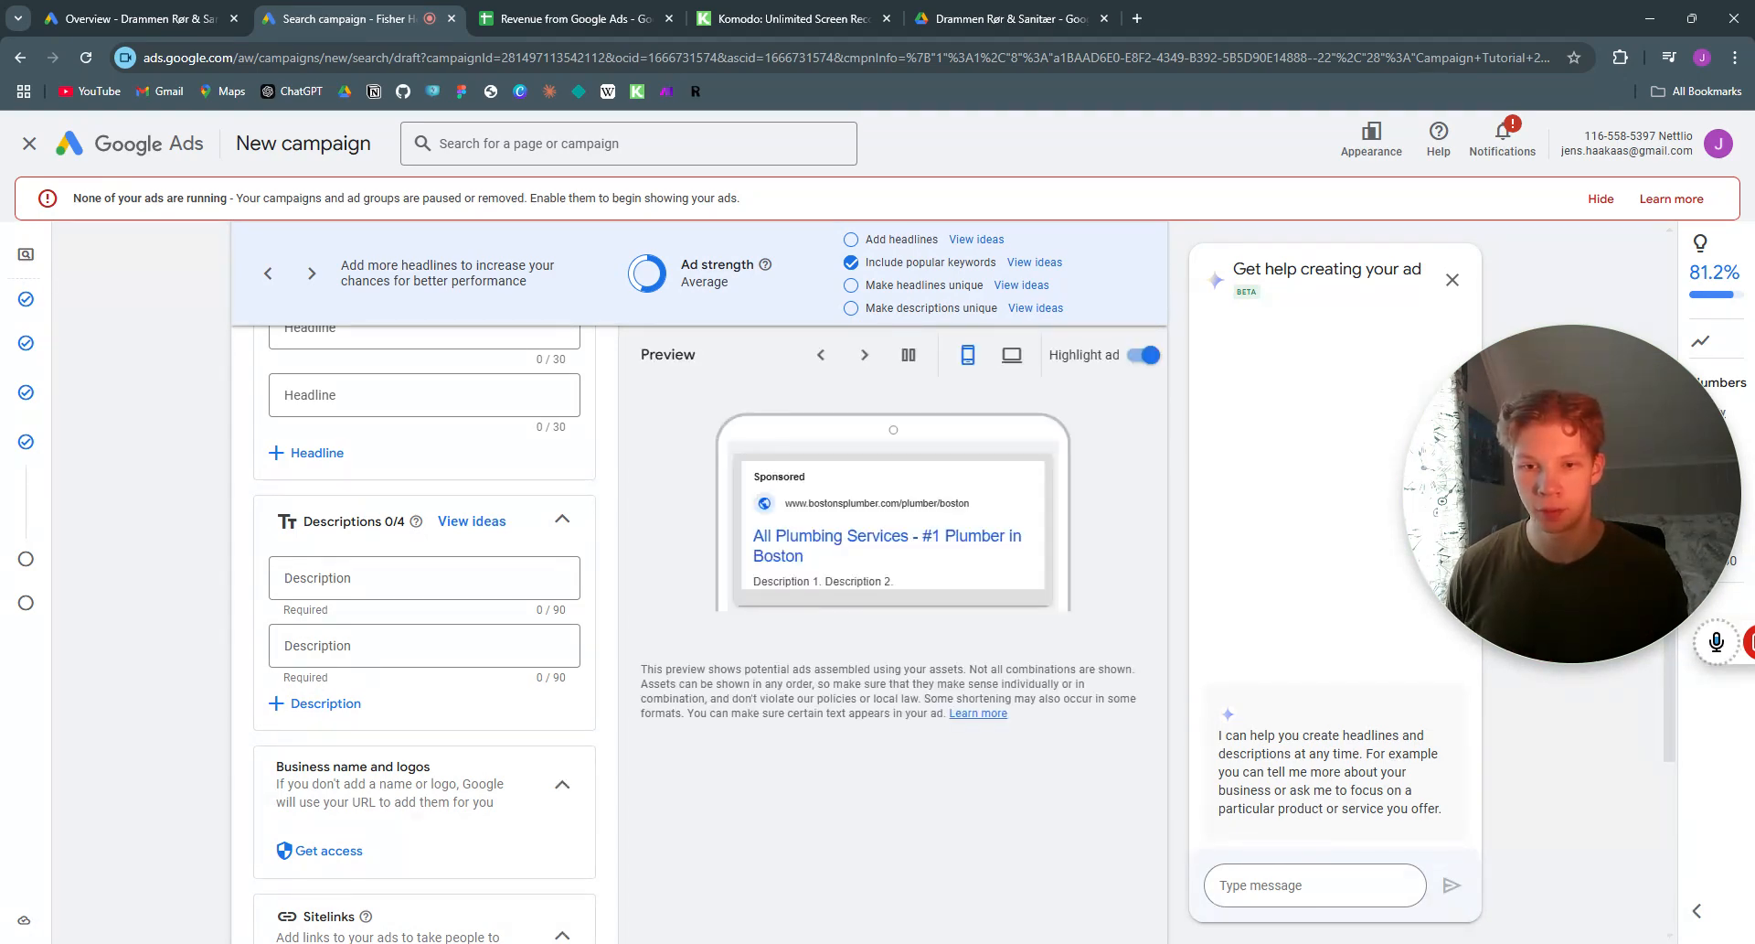
left_click(403, 577)
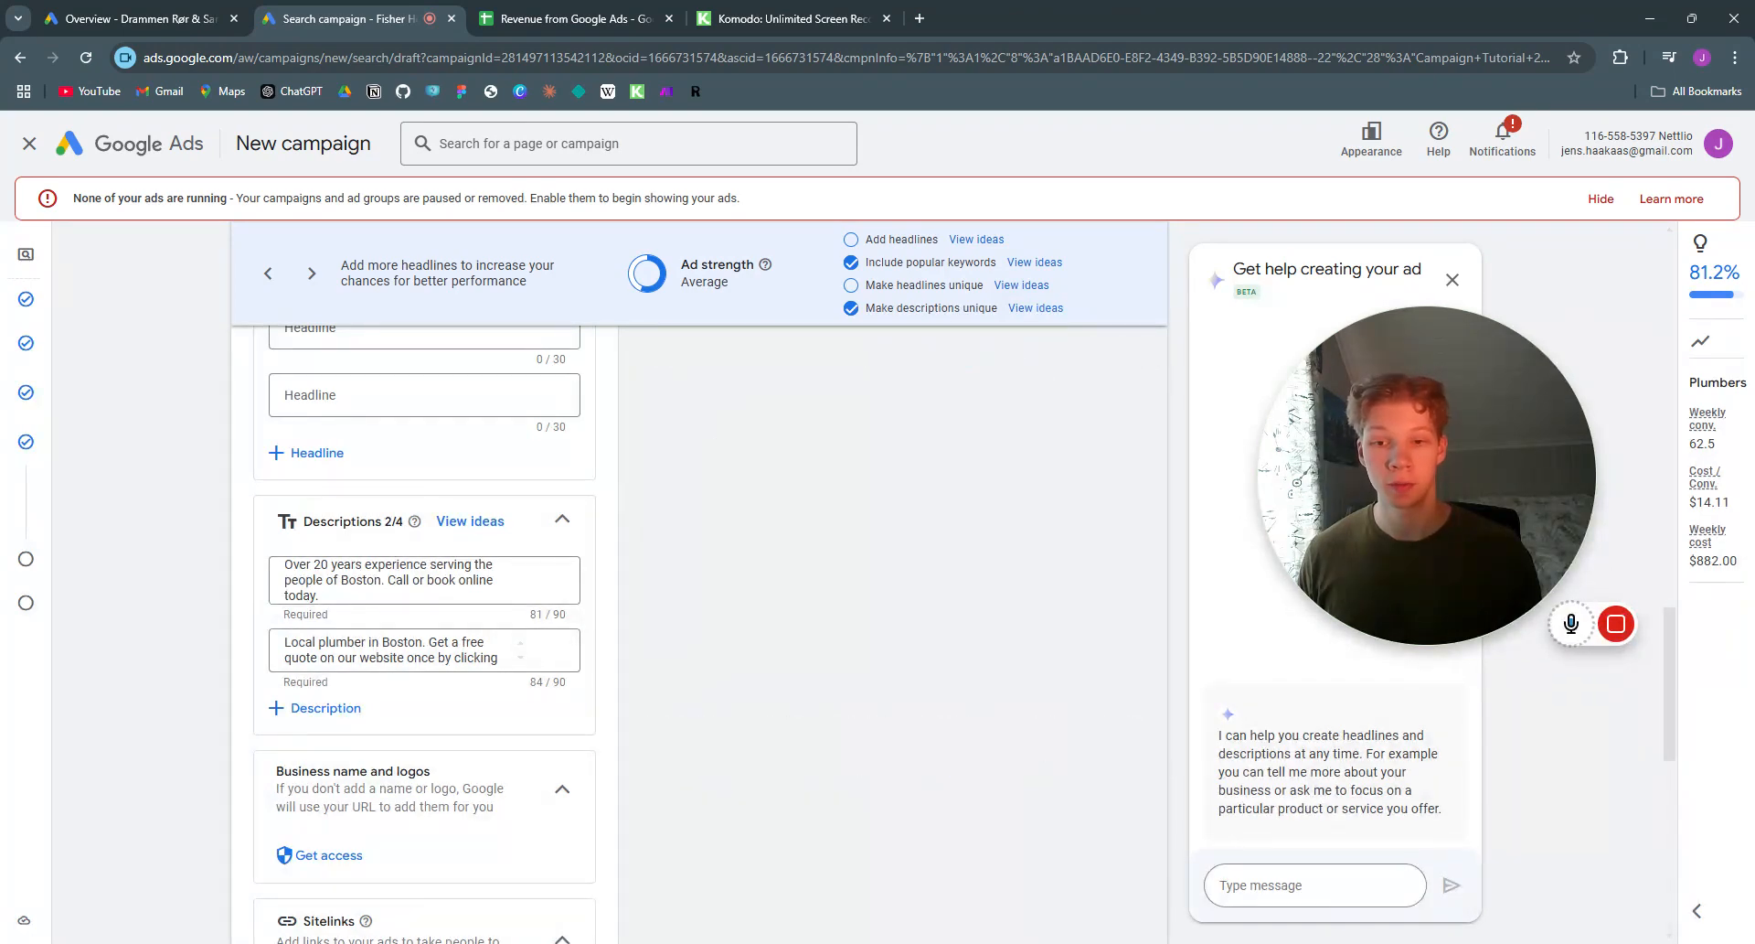
scroll(608, 561, "down", 2)
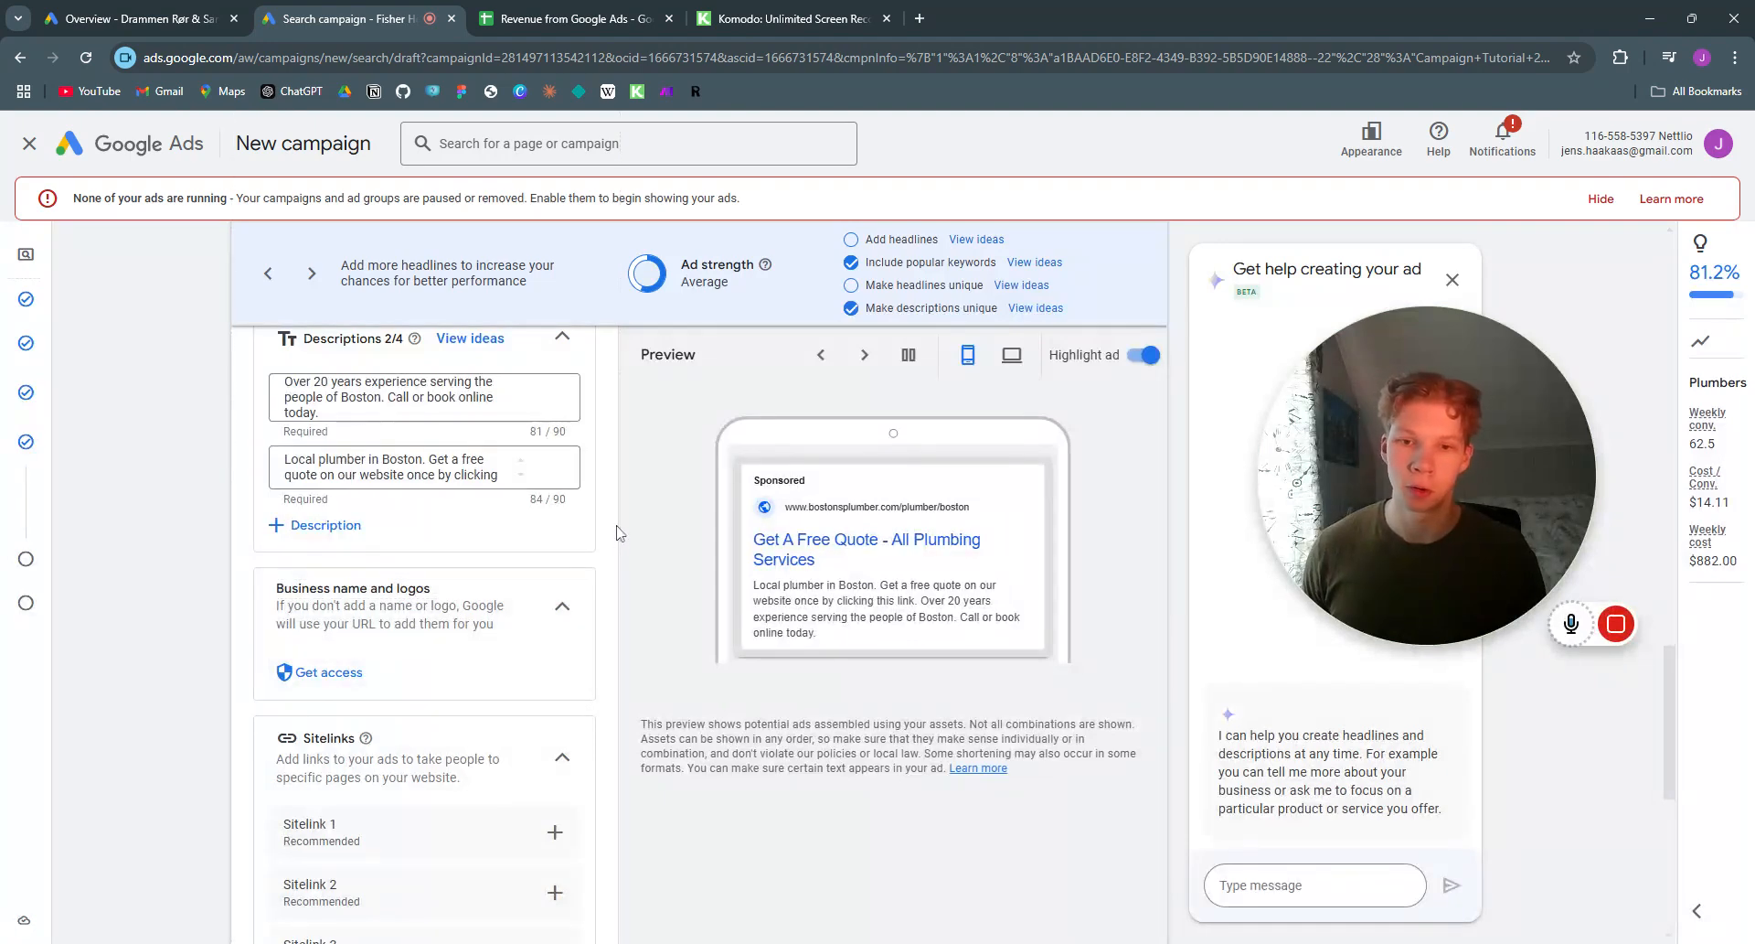
scroll(611, 526, "down", 1)
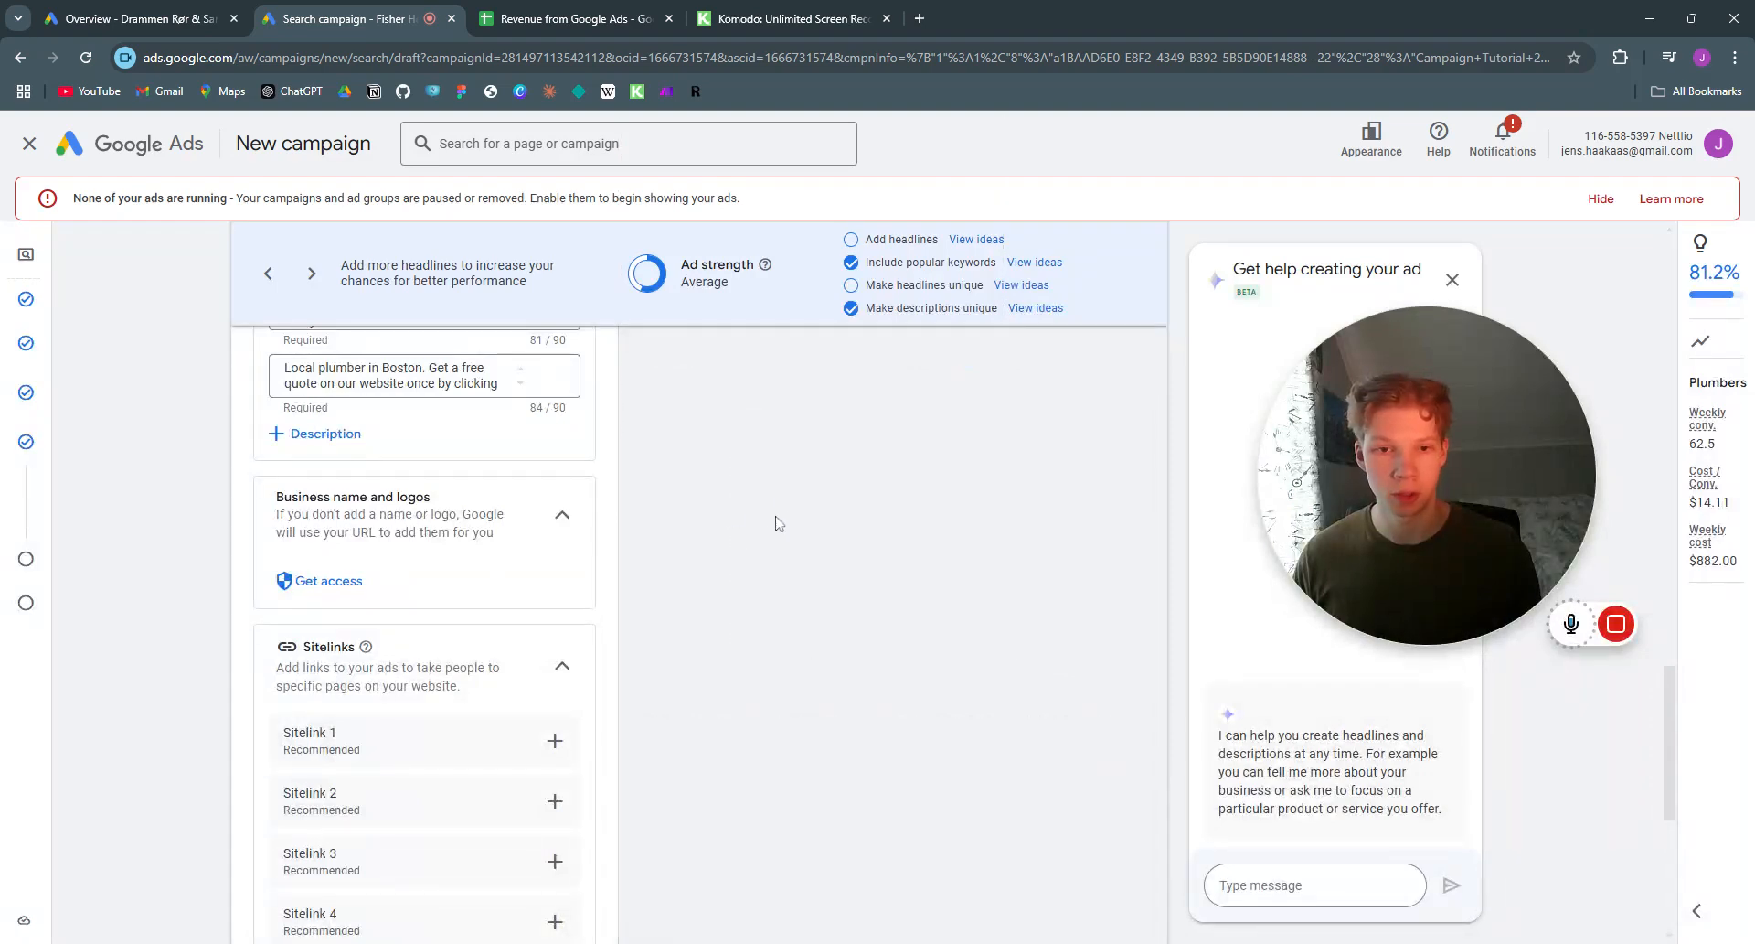
scroll(596, 519, "down", 1)
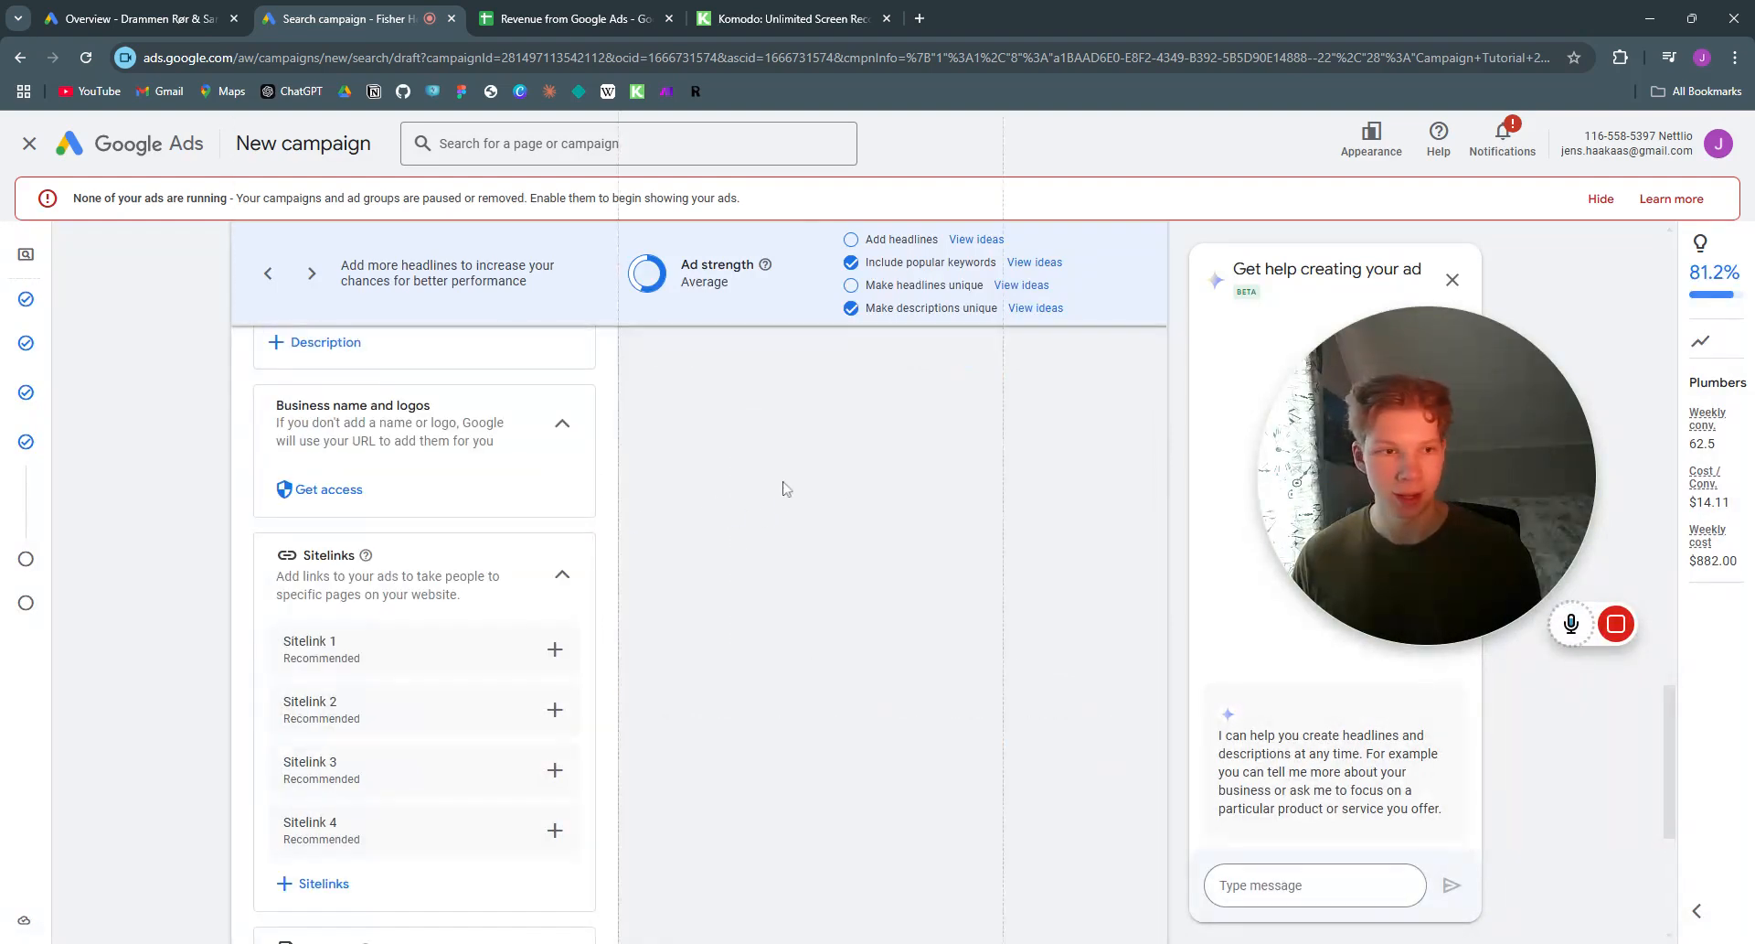
scroll(602, 518, "down", 2)
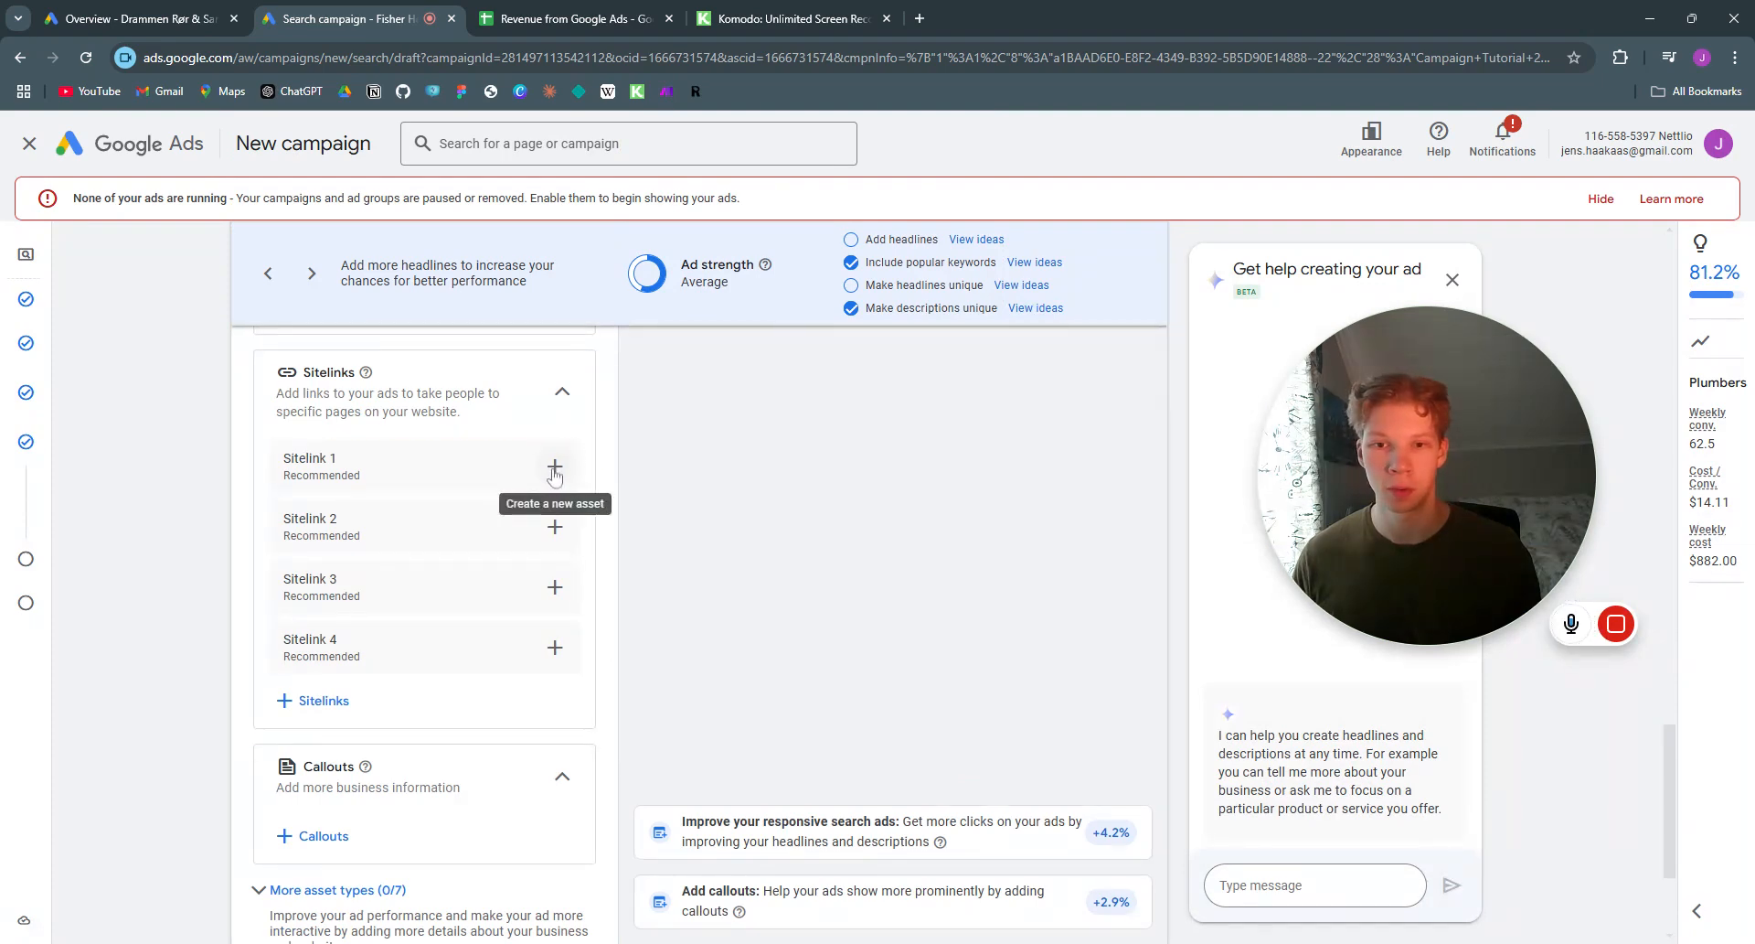
left_click_drag(1427, 442, 1568, 651)
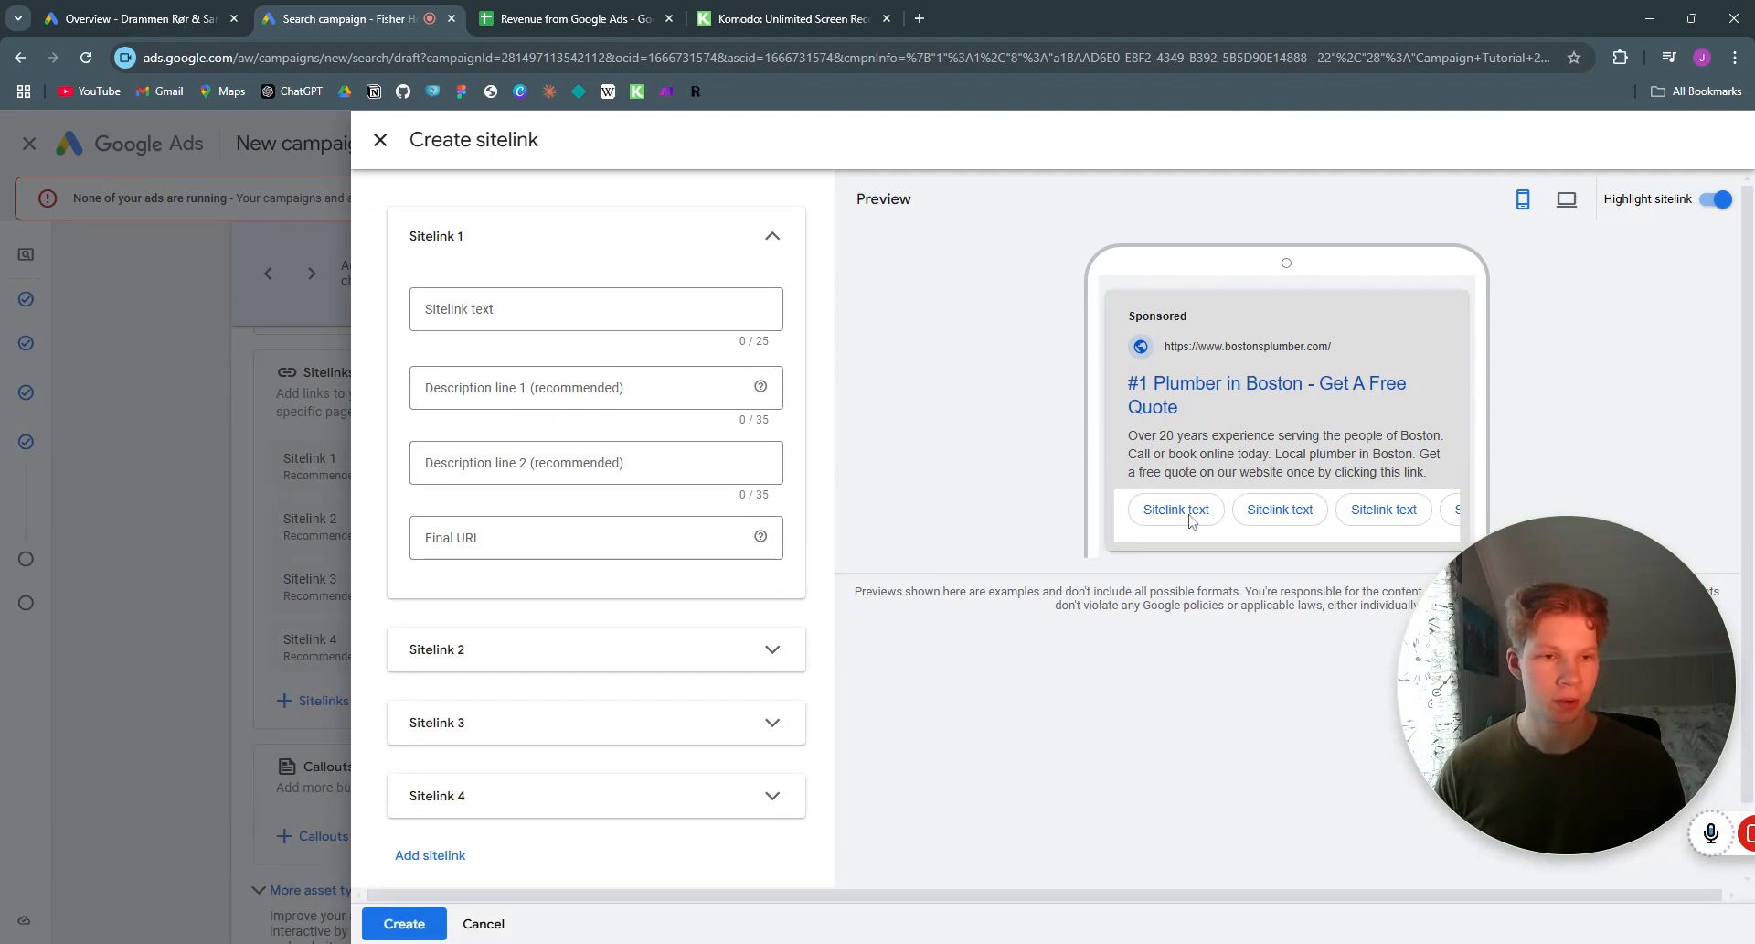
left_click(549, 307)
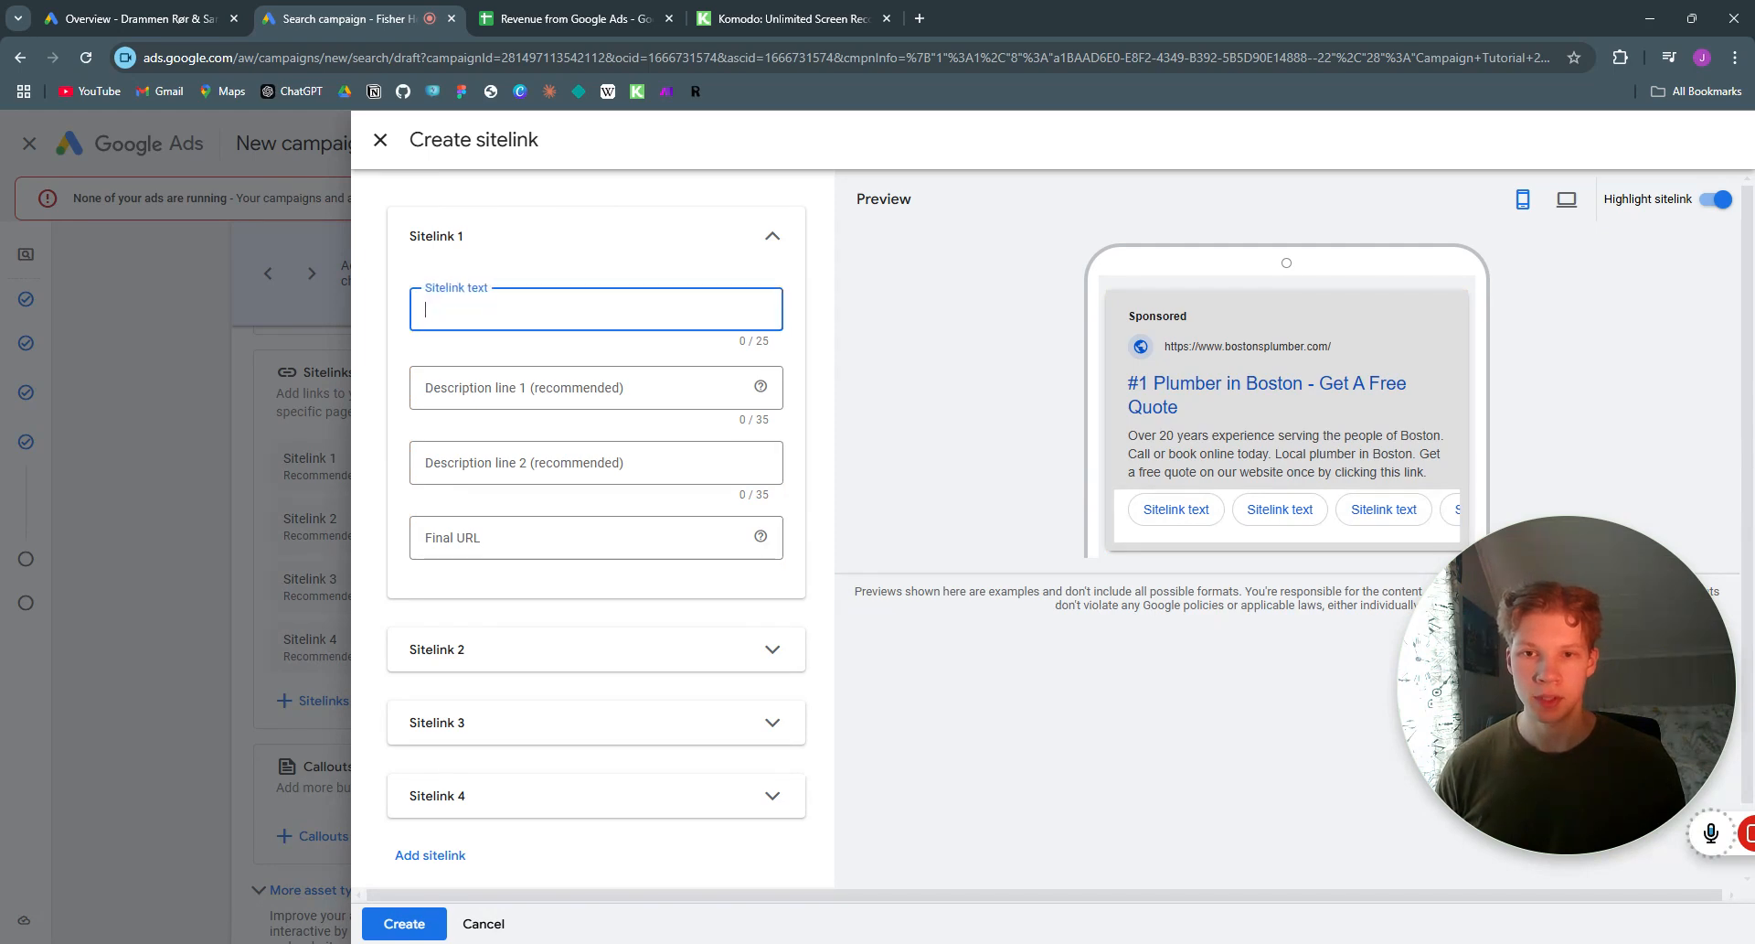
type("Serv")
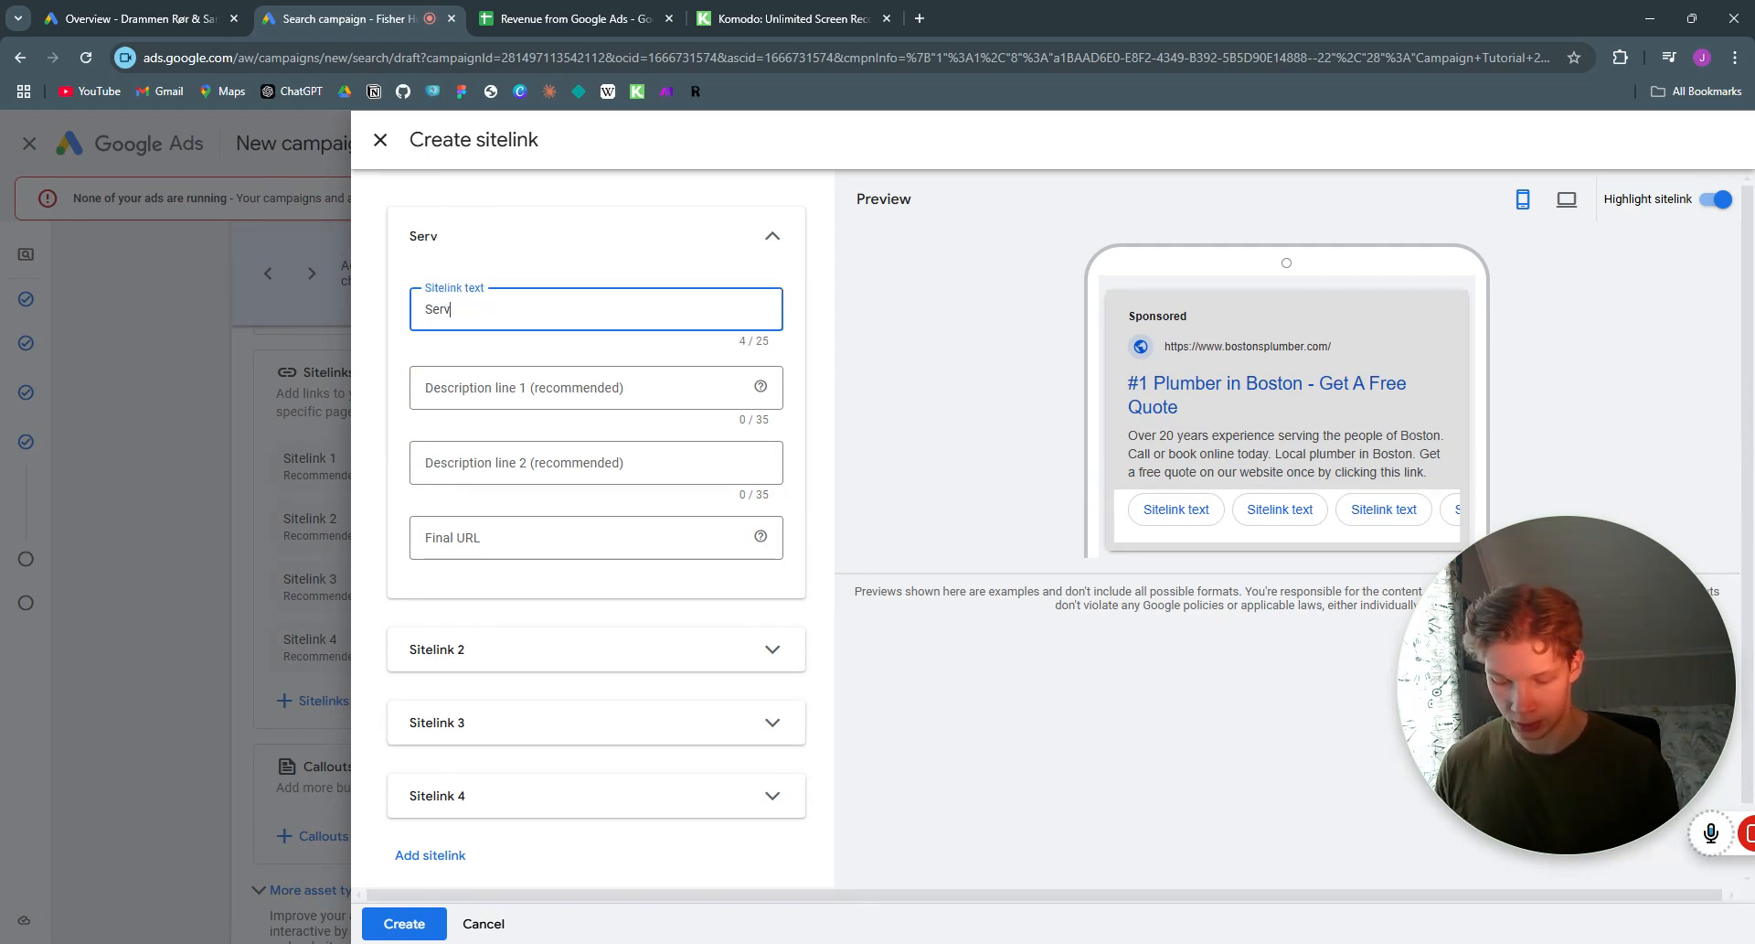
type("ices")
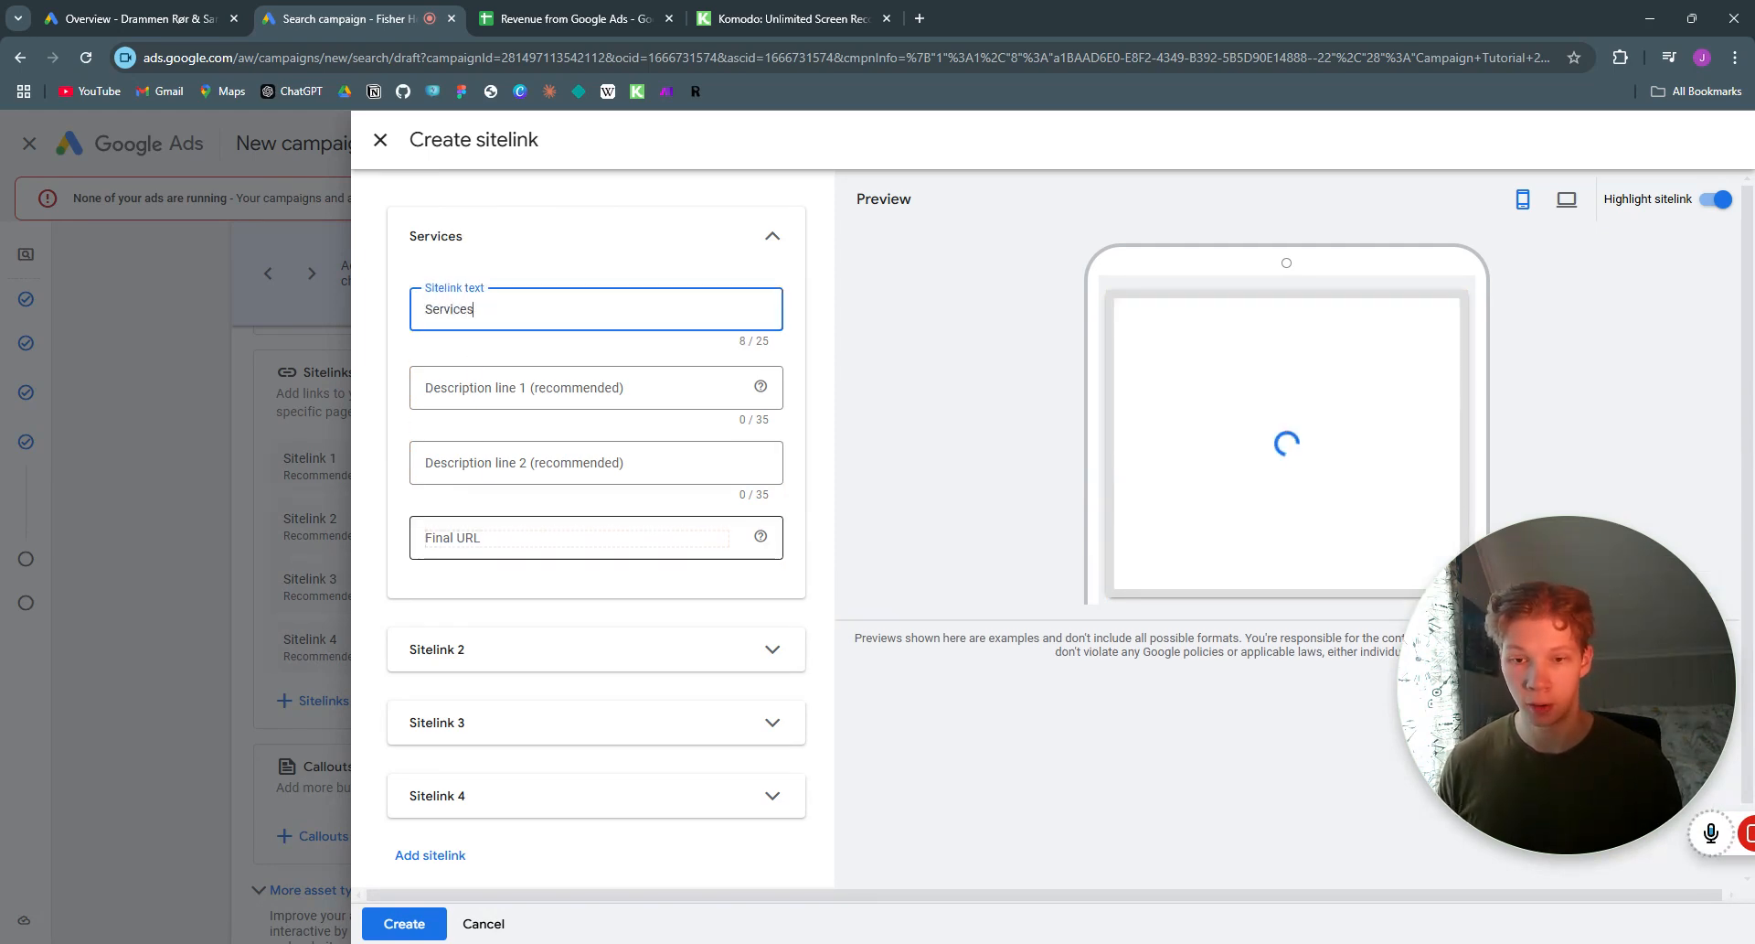
left_click(621, 535)
type("https://www.bostonsplumber.com/")
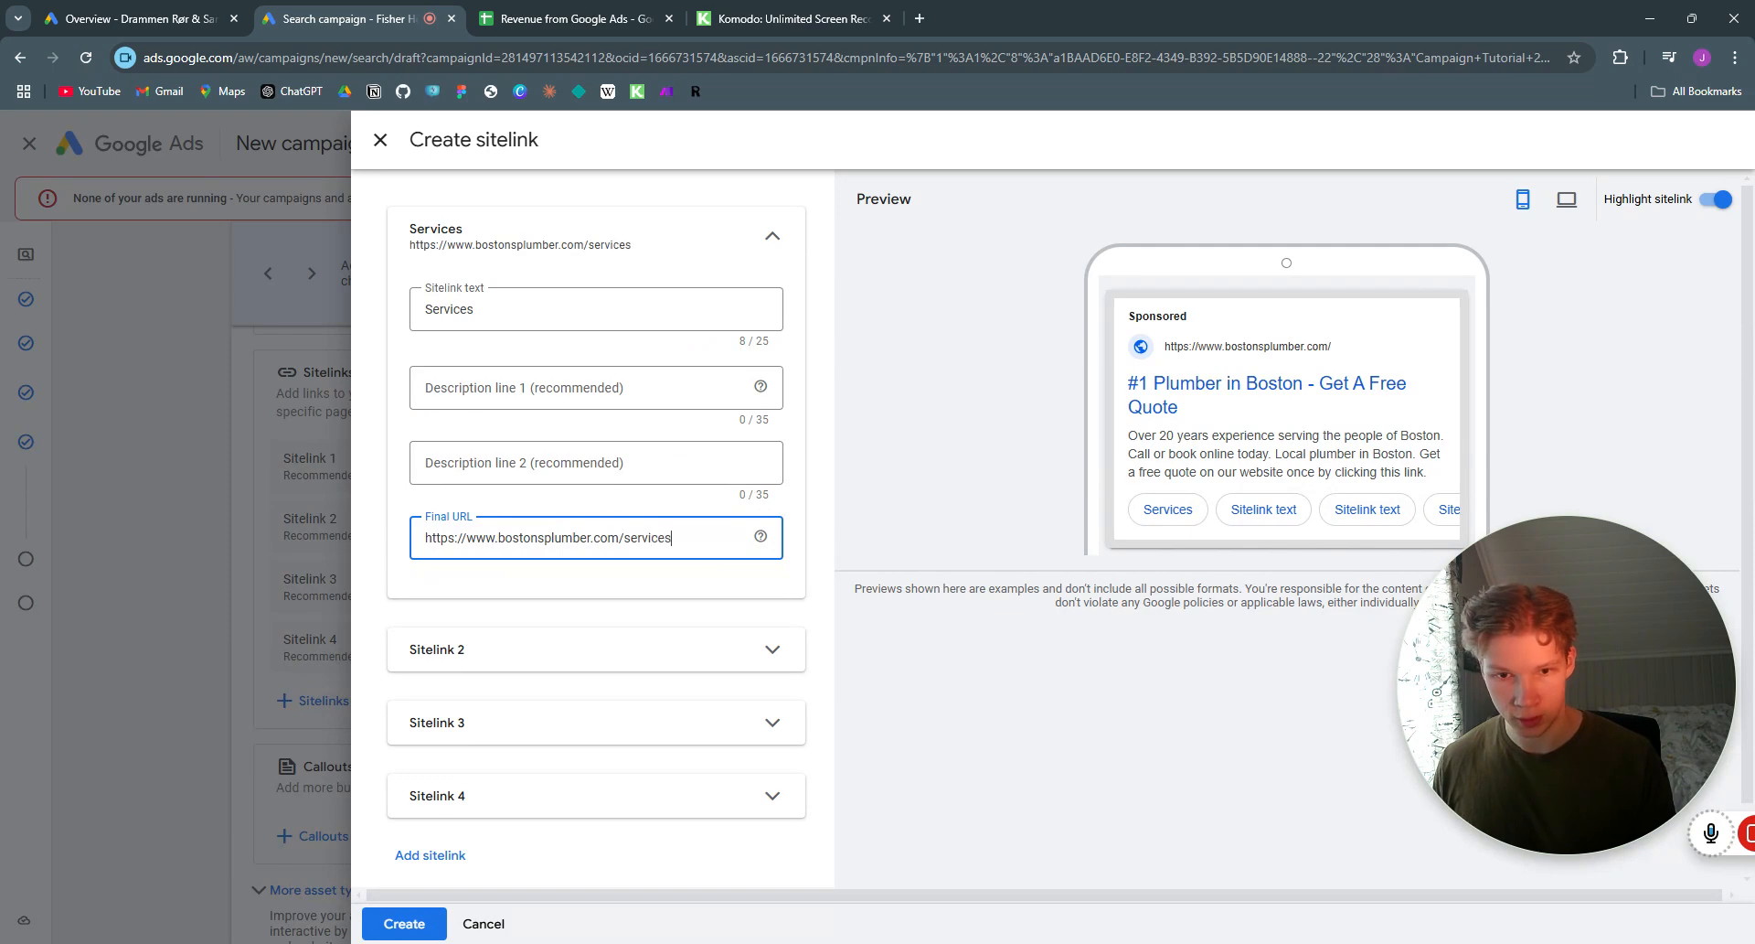
left_click(773, 235)
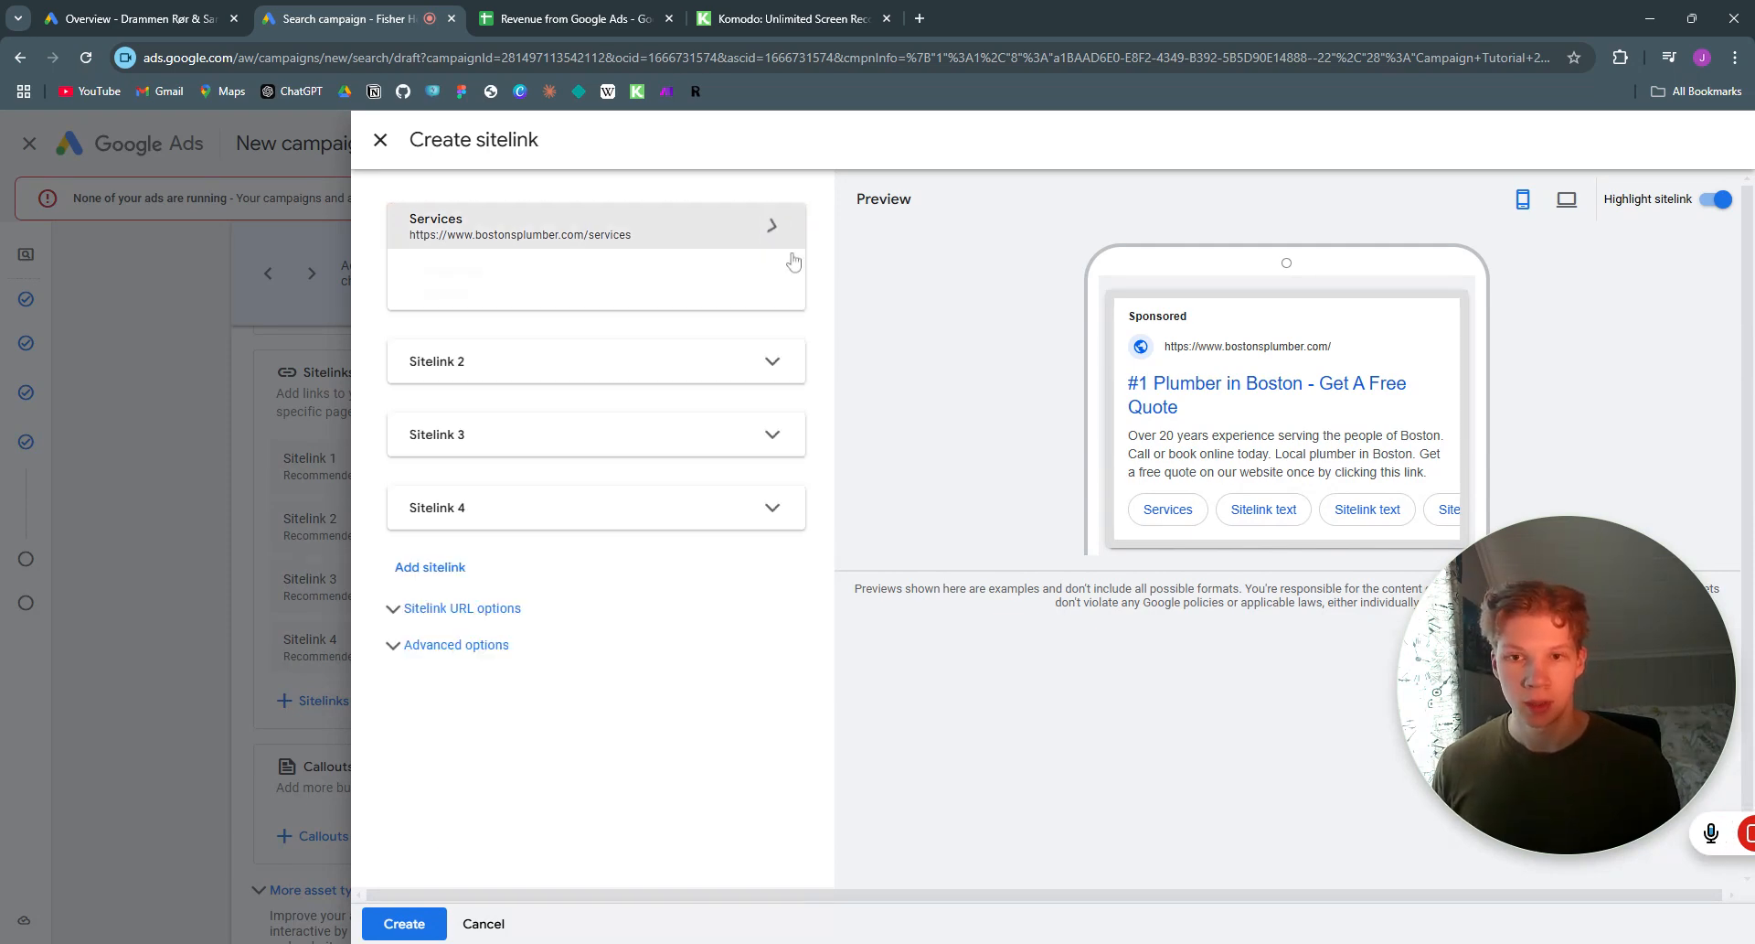
left_click(772, 289)
left_click(533, 365)
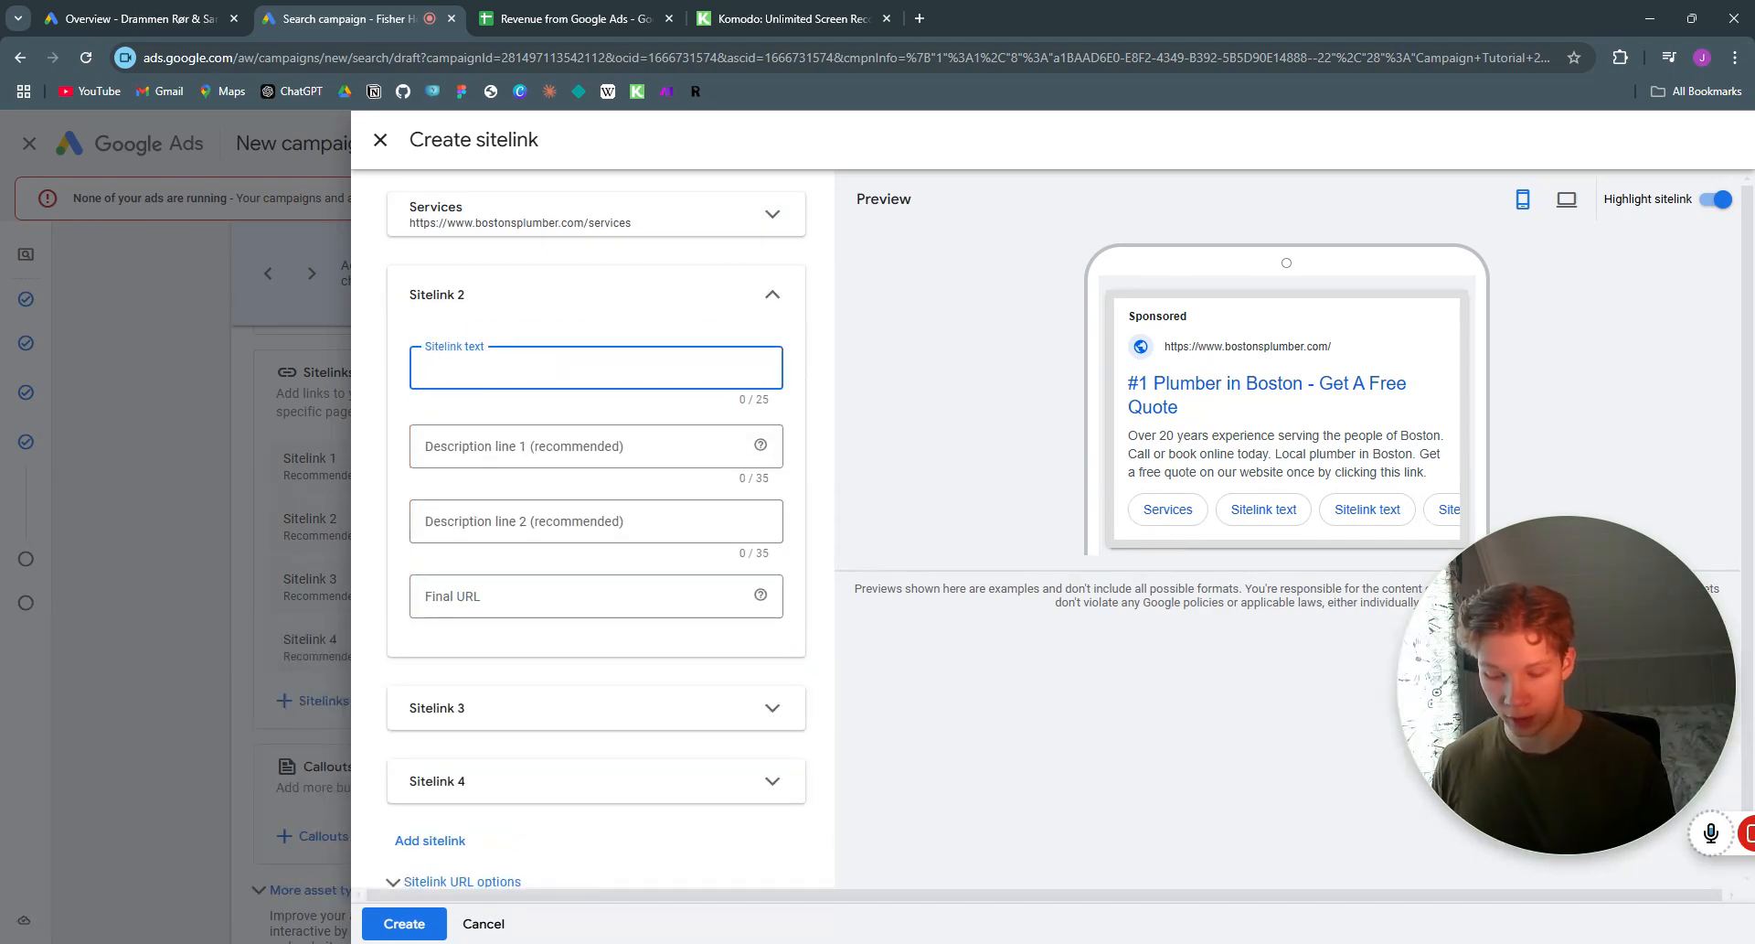
type("Service A")
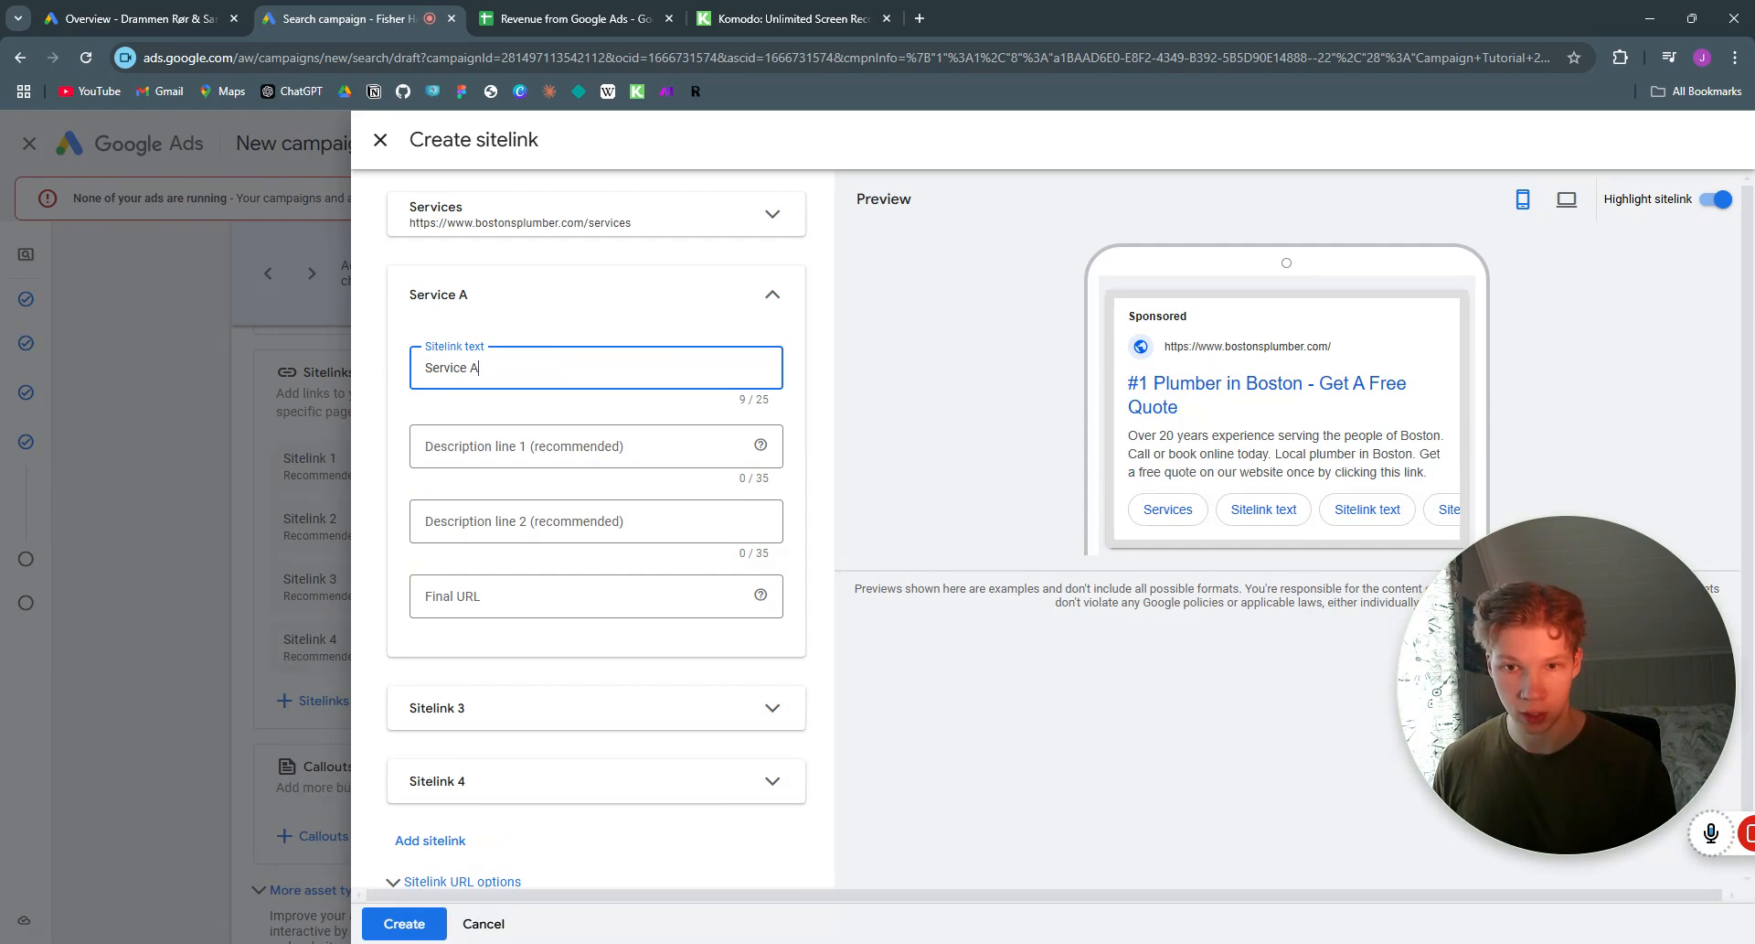
type("reads")
key("BackSpace")
key("BackSpace")
type("s")
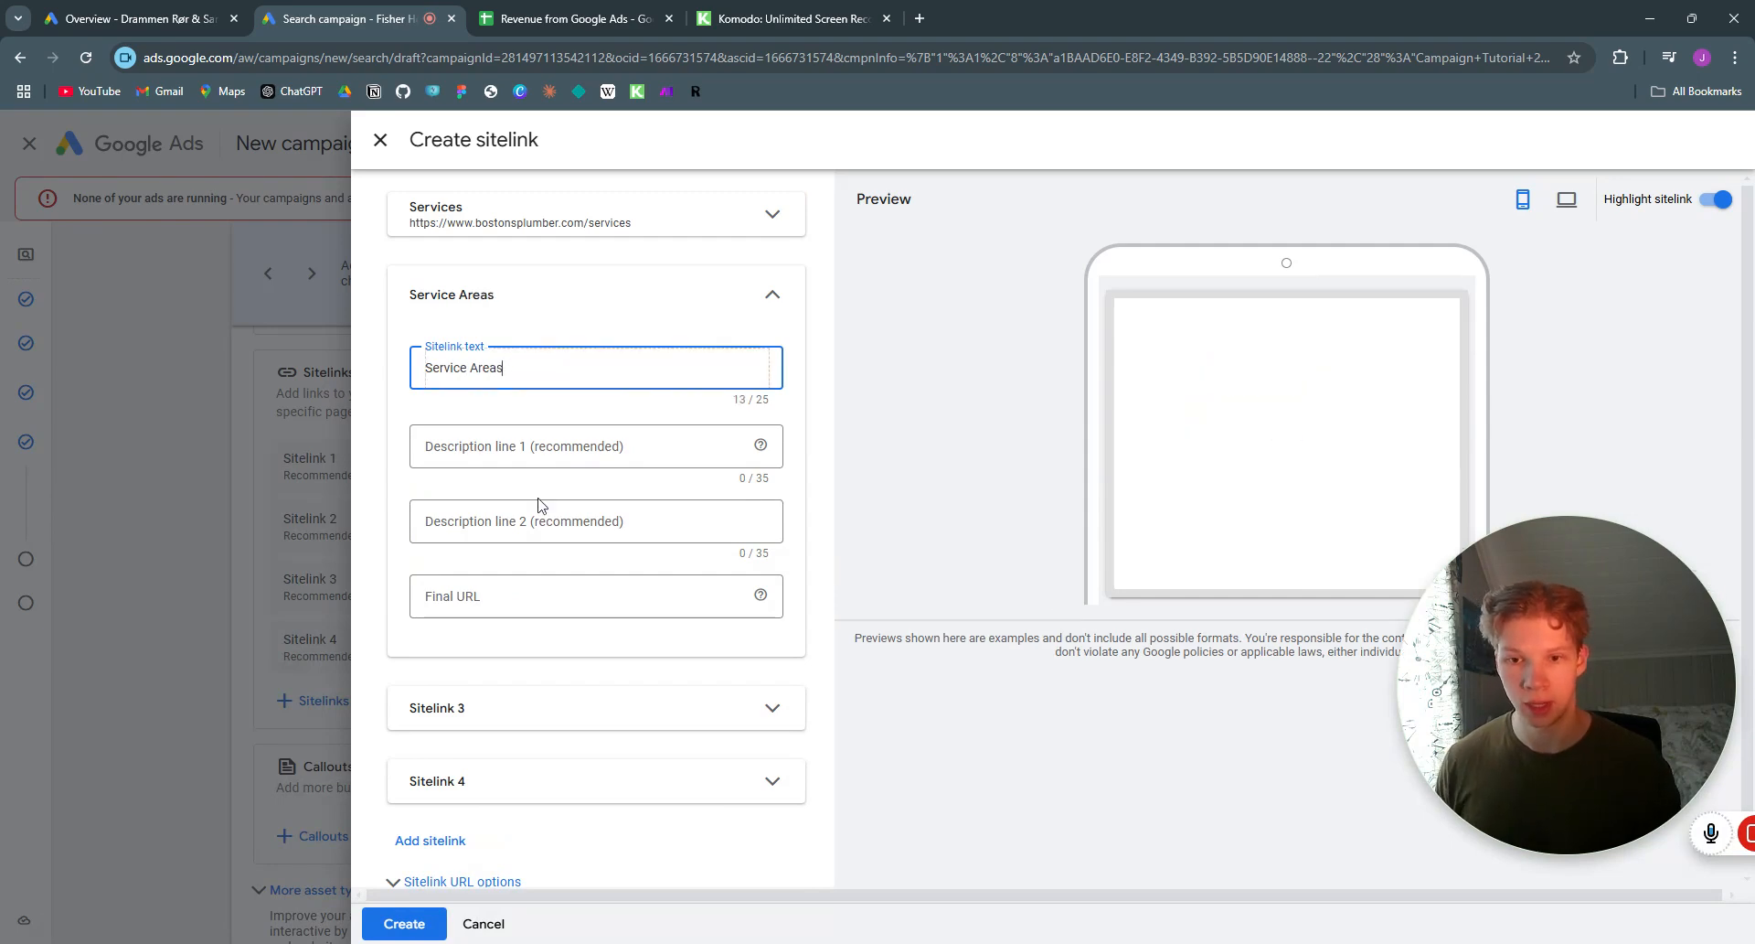
left_click(530, 596)
type("https://www.bostonsplumber.com/")
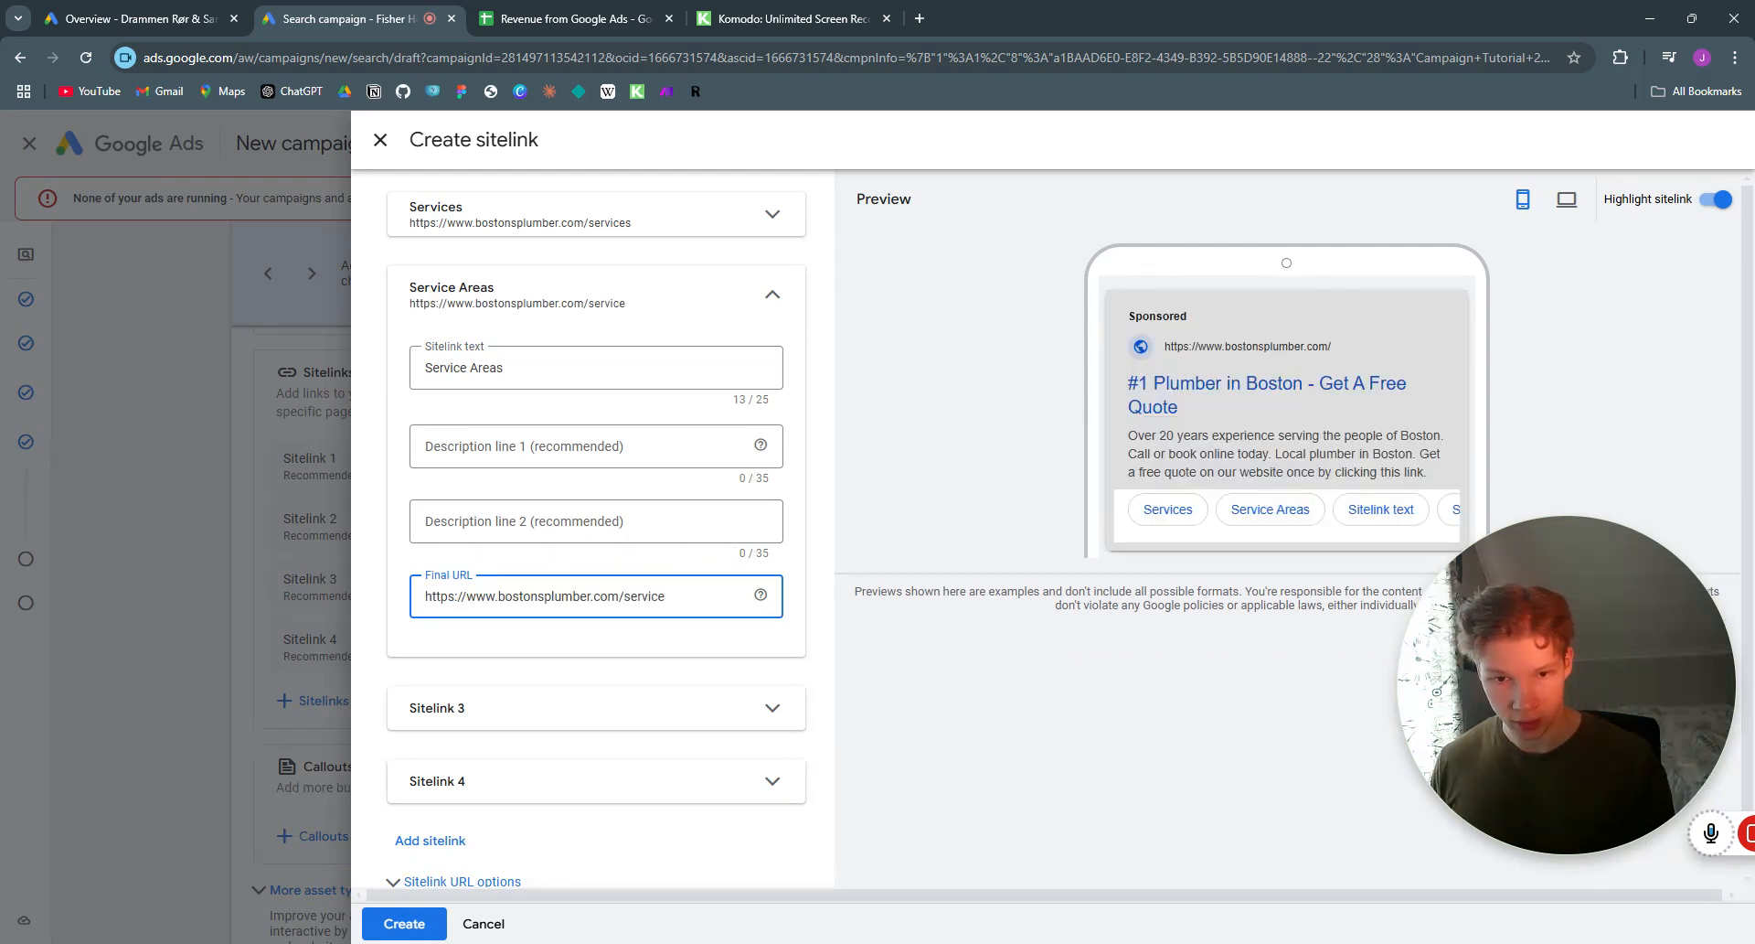
left_click(772, 708)
scroll(686, 655, "down", 3)
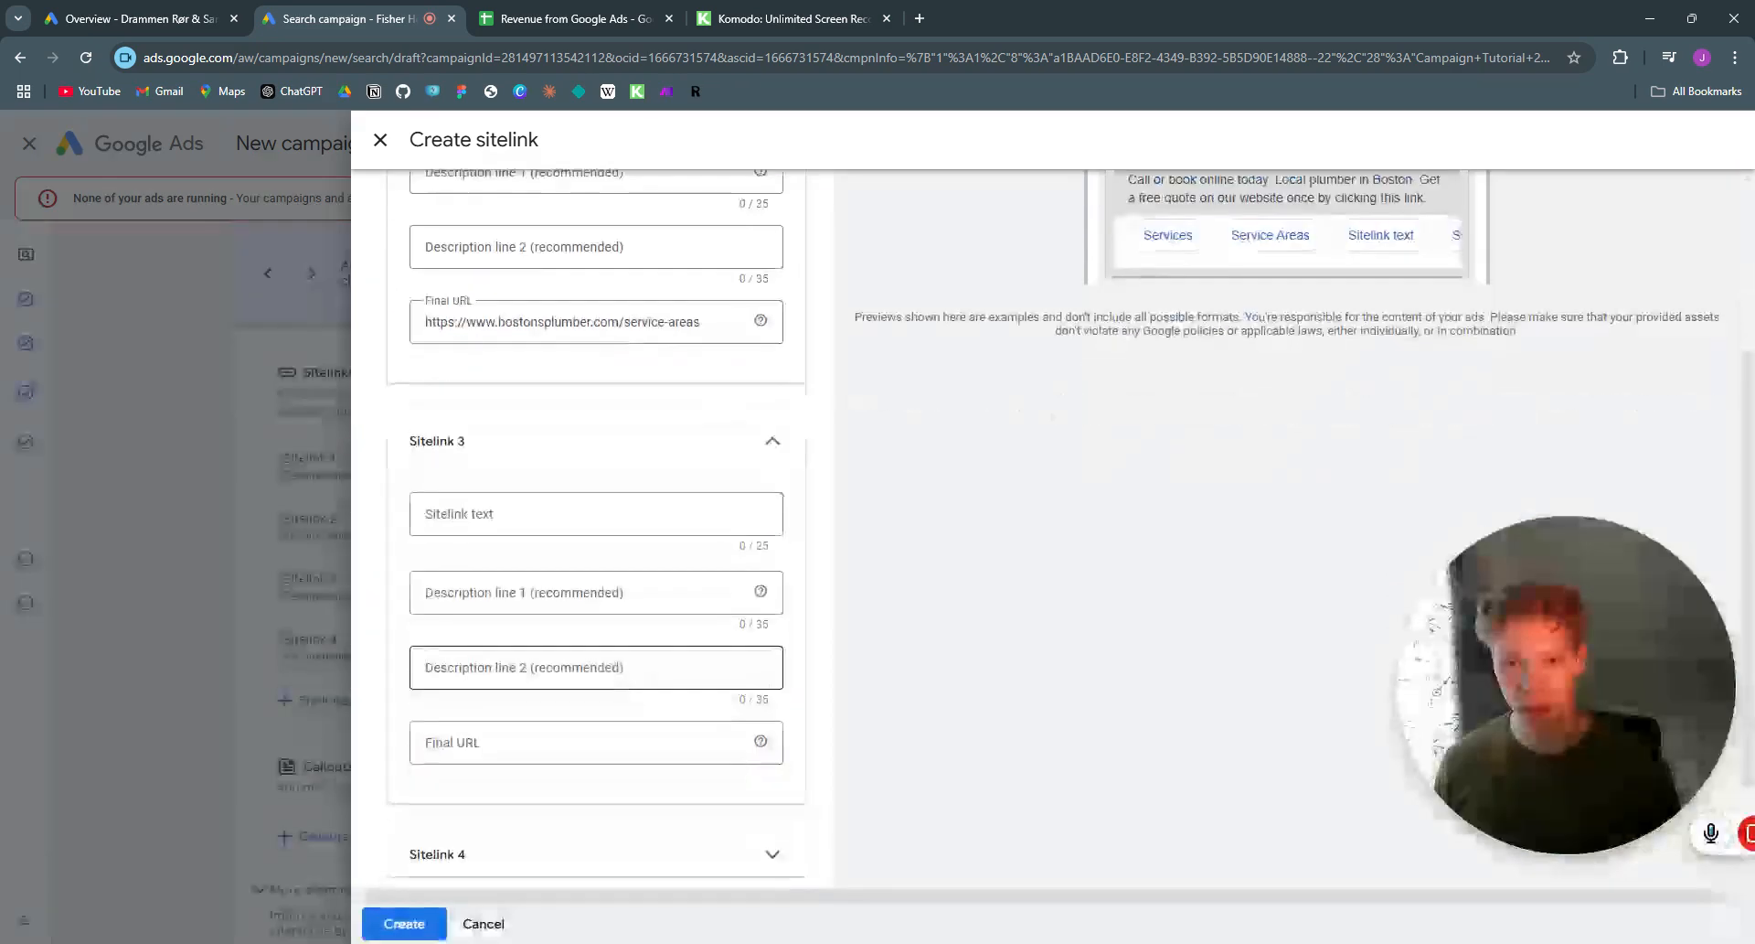
left_click(567, 526)
type("PRice")
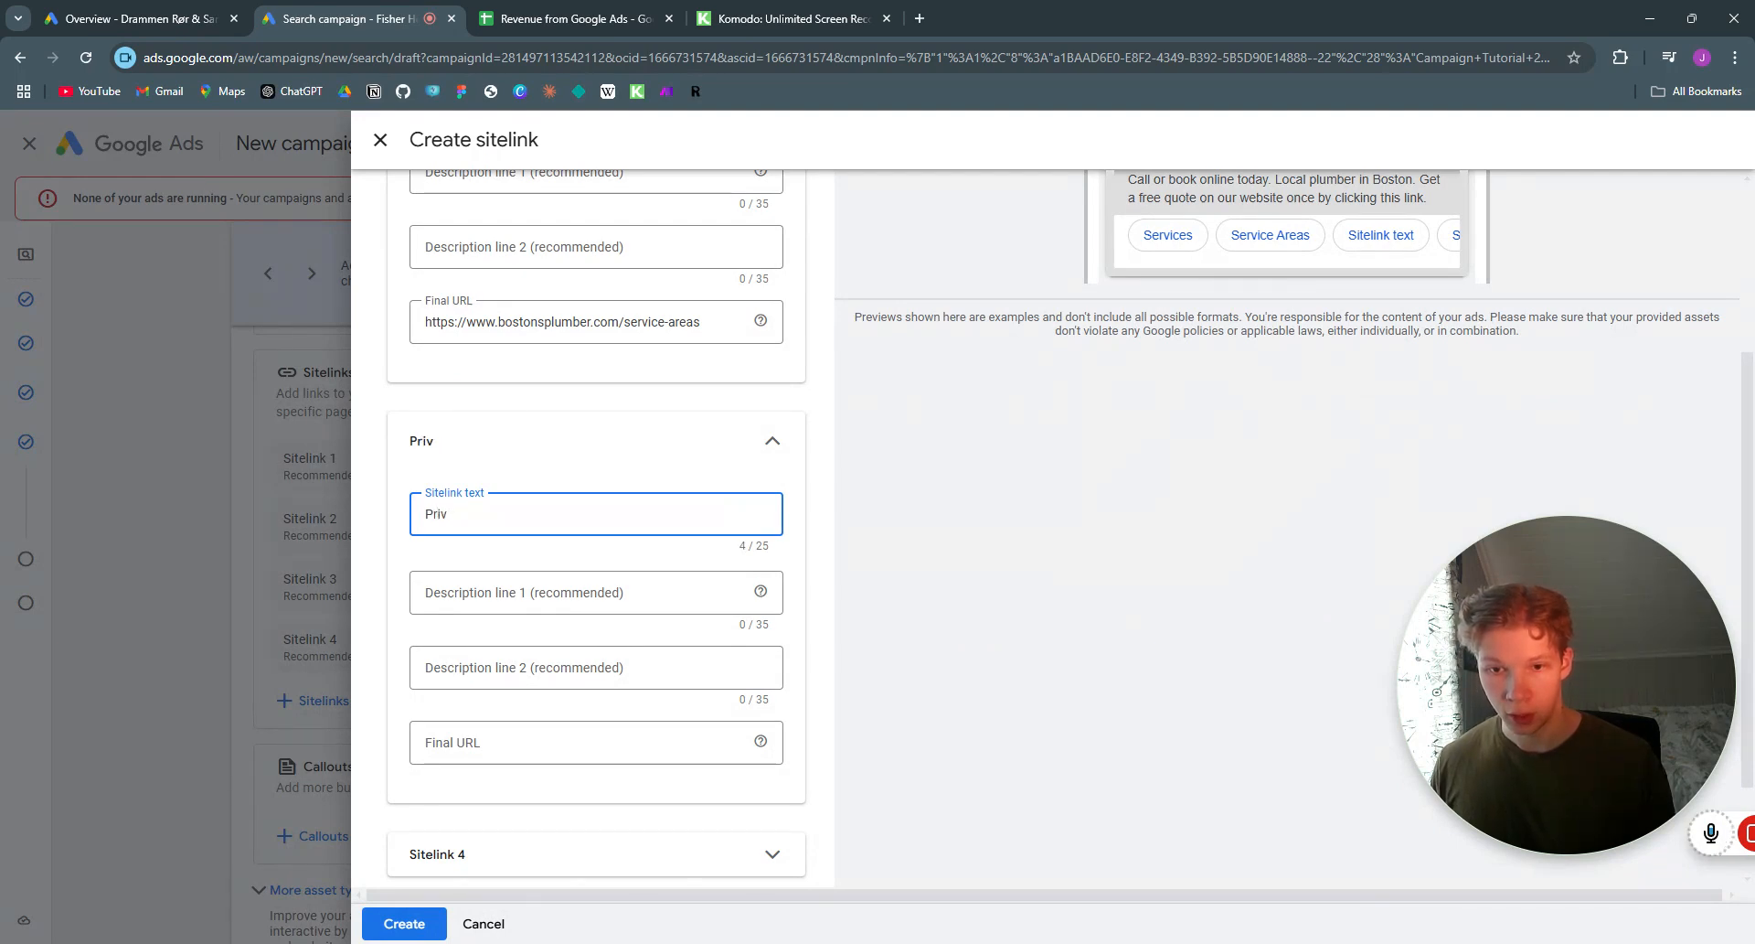
key("BackSpace")
type("ces")
left_click(519, 736)
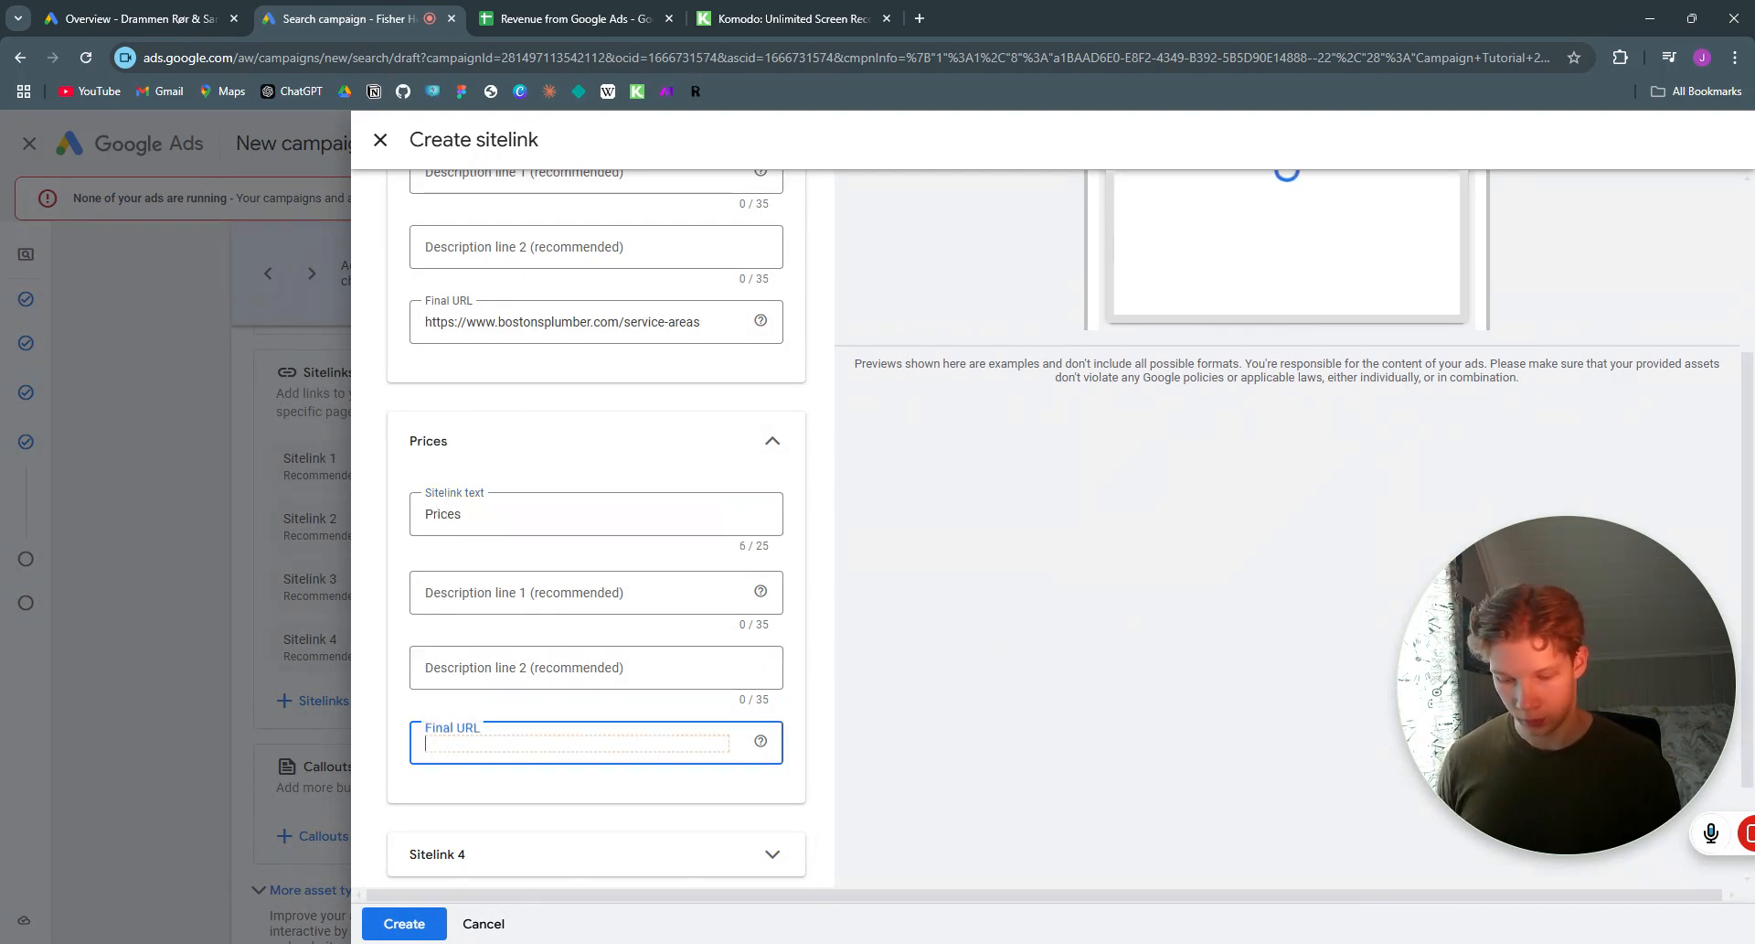
type("https://www.bostonsplumber.com/")
type("pr")
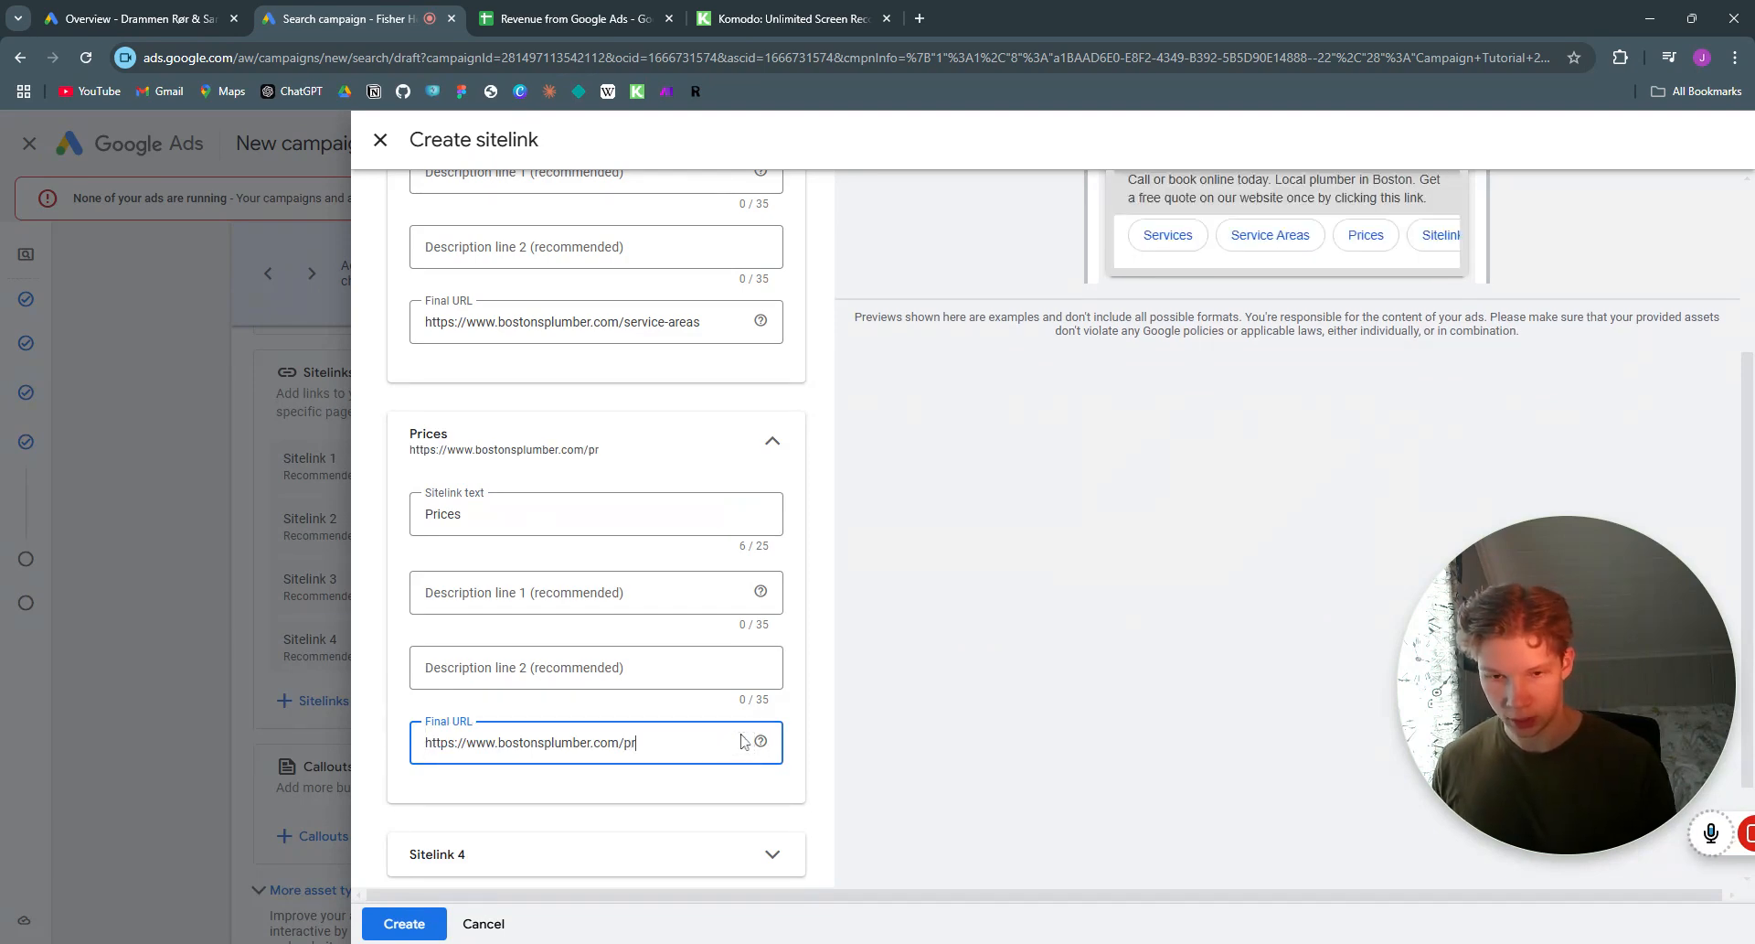
left_click(428, 917)
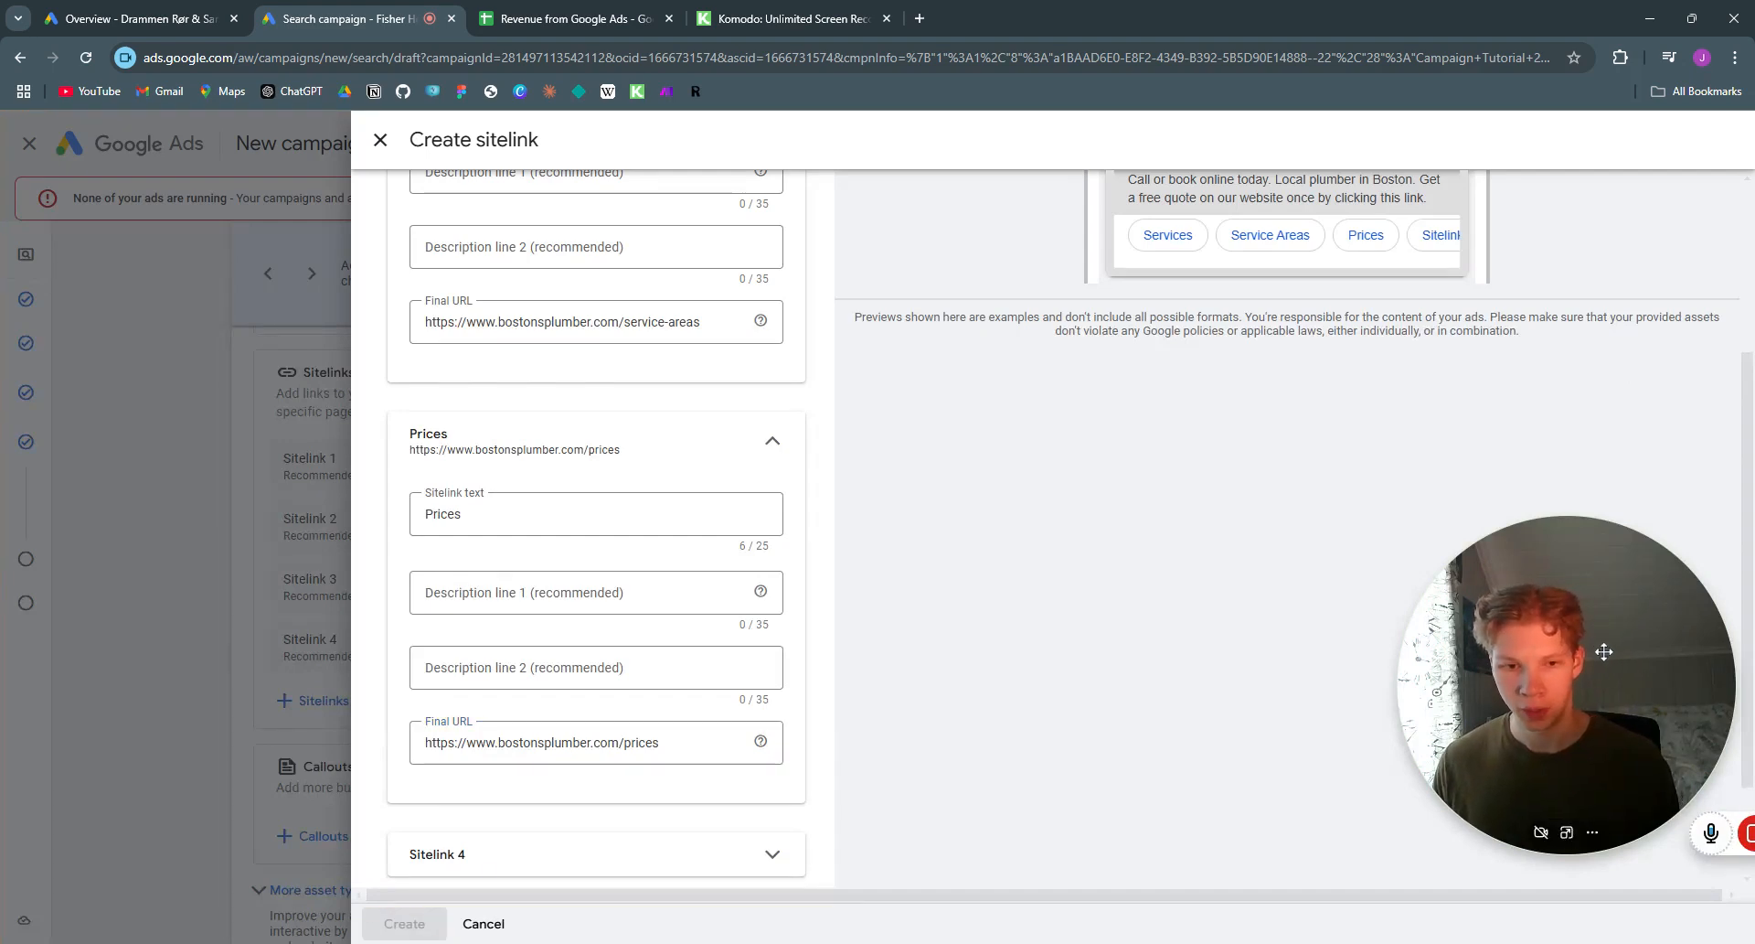
Step: Add all four existing callouts, Free estimate, Plumber, Boston and Call Today, to the campaign
scroll(463, 659, "down", 3)
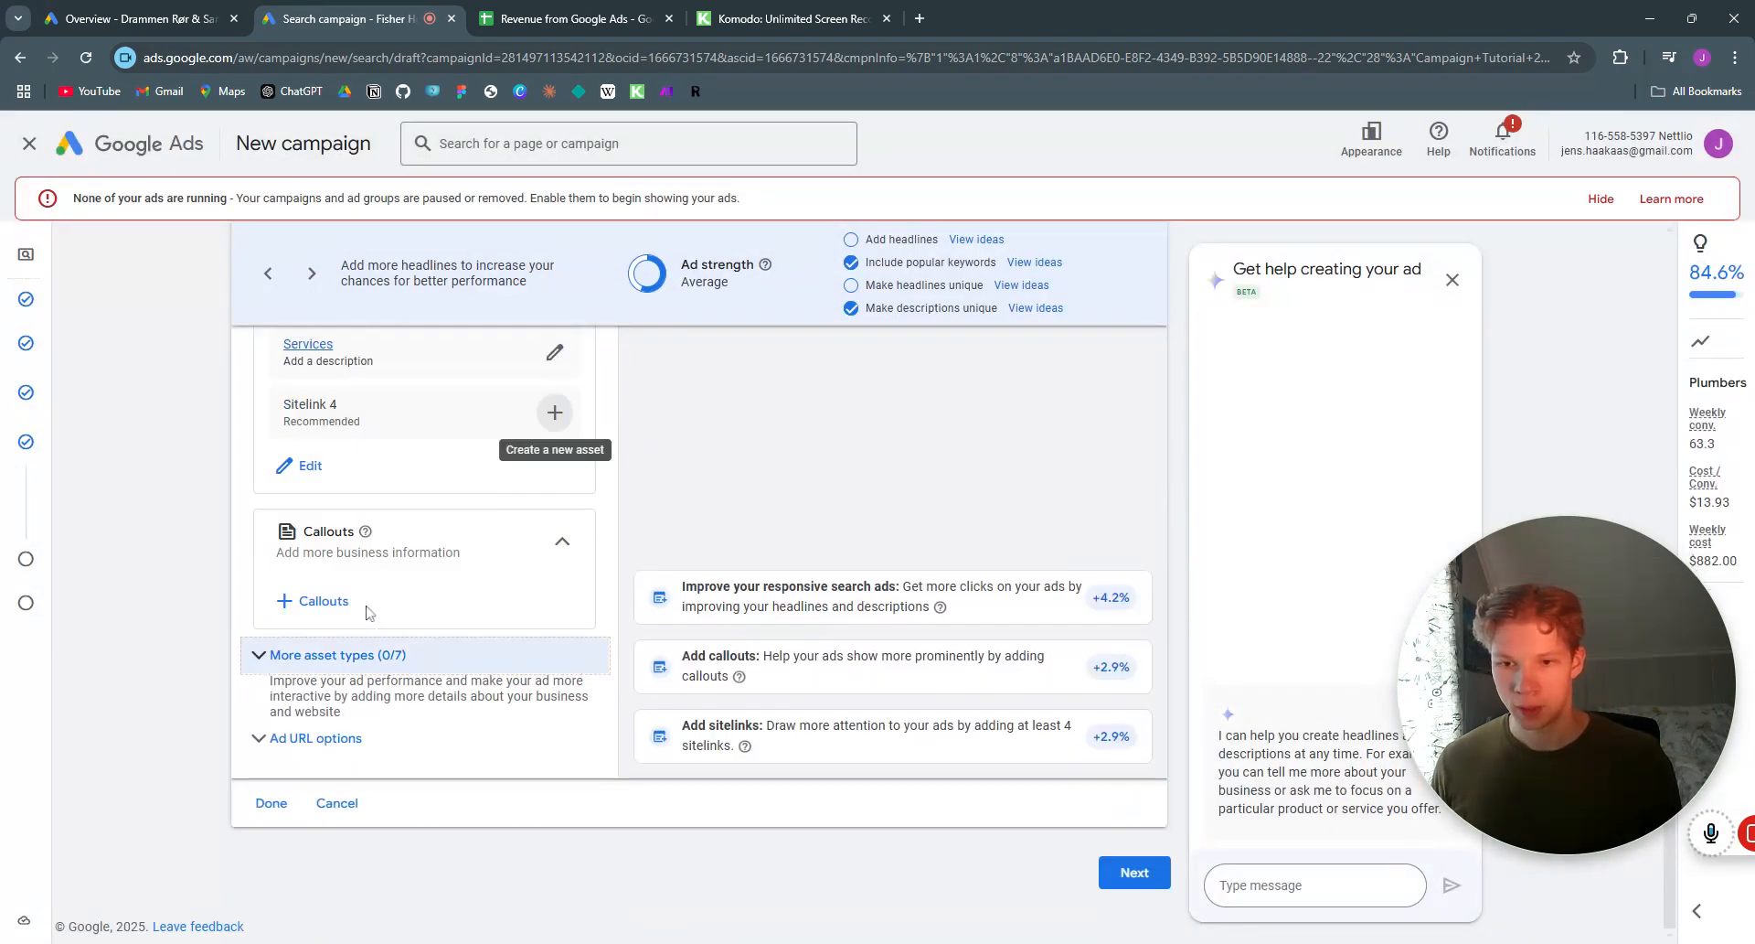
left_click(324, 604)
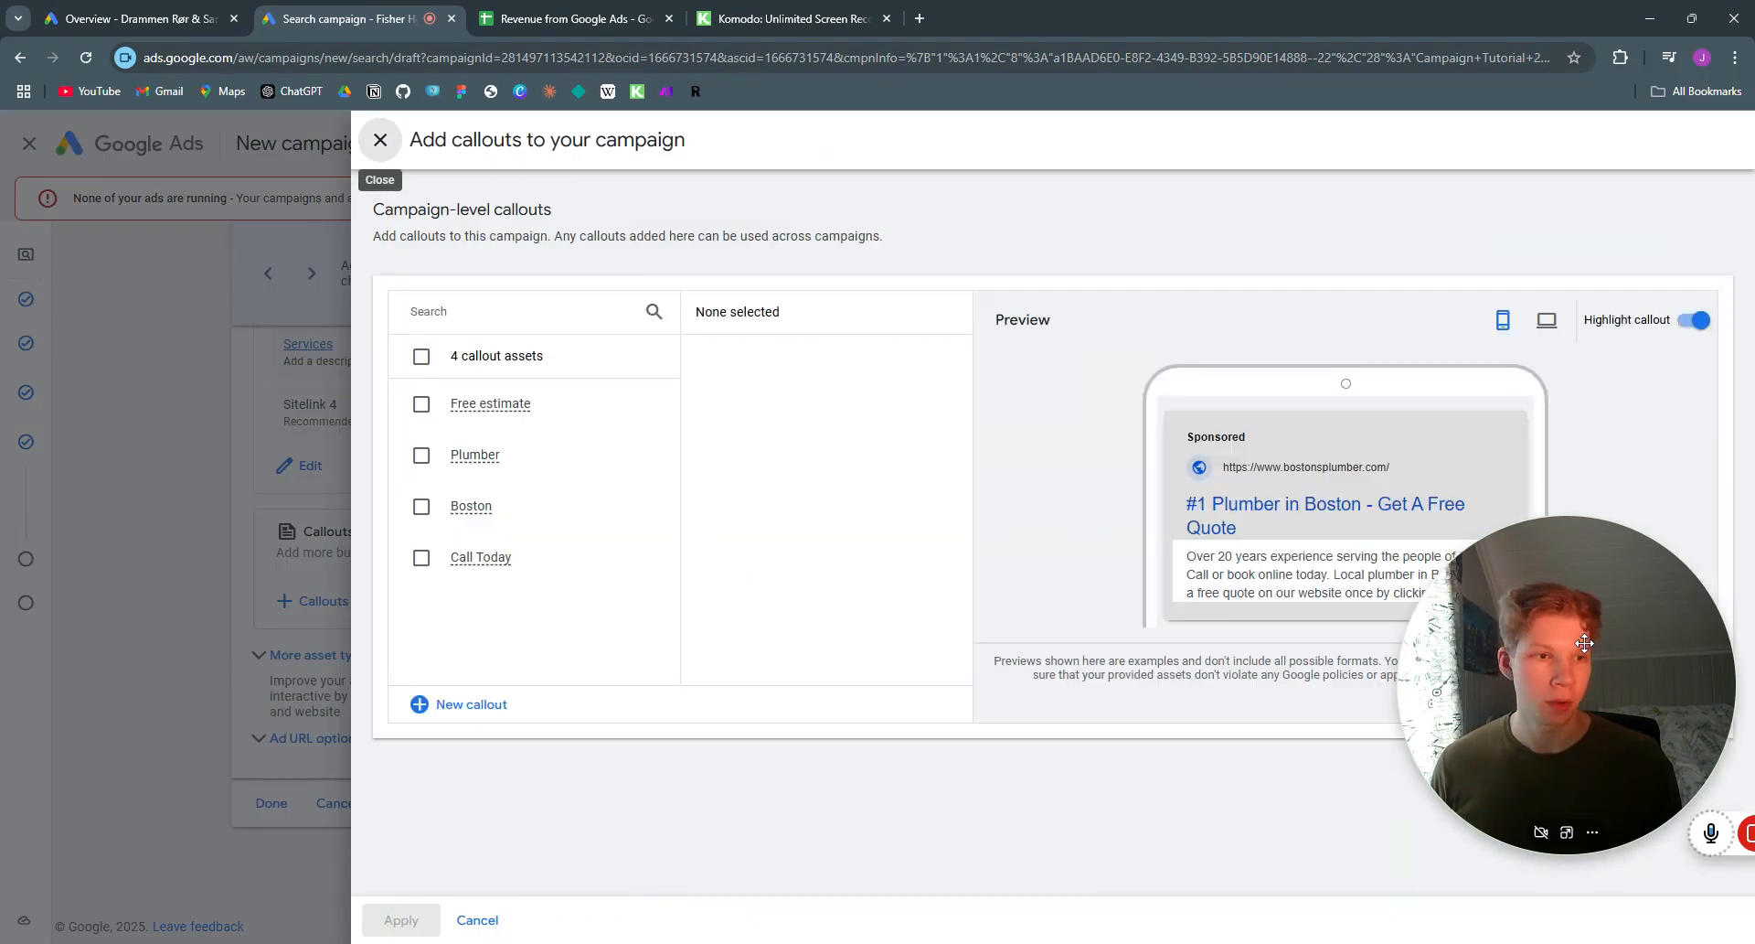
left_click_drag(1601, 605, 1647, 211)
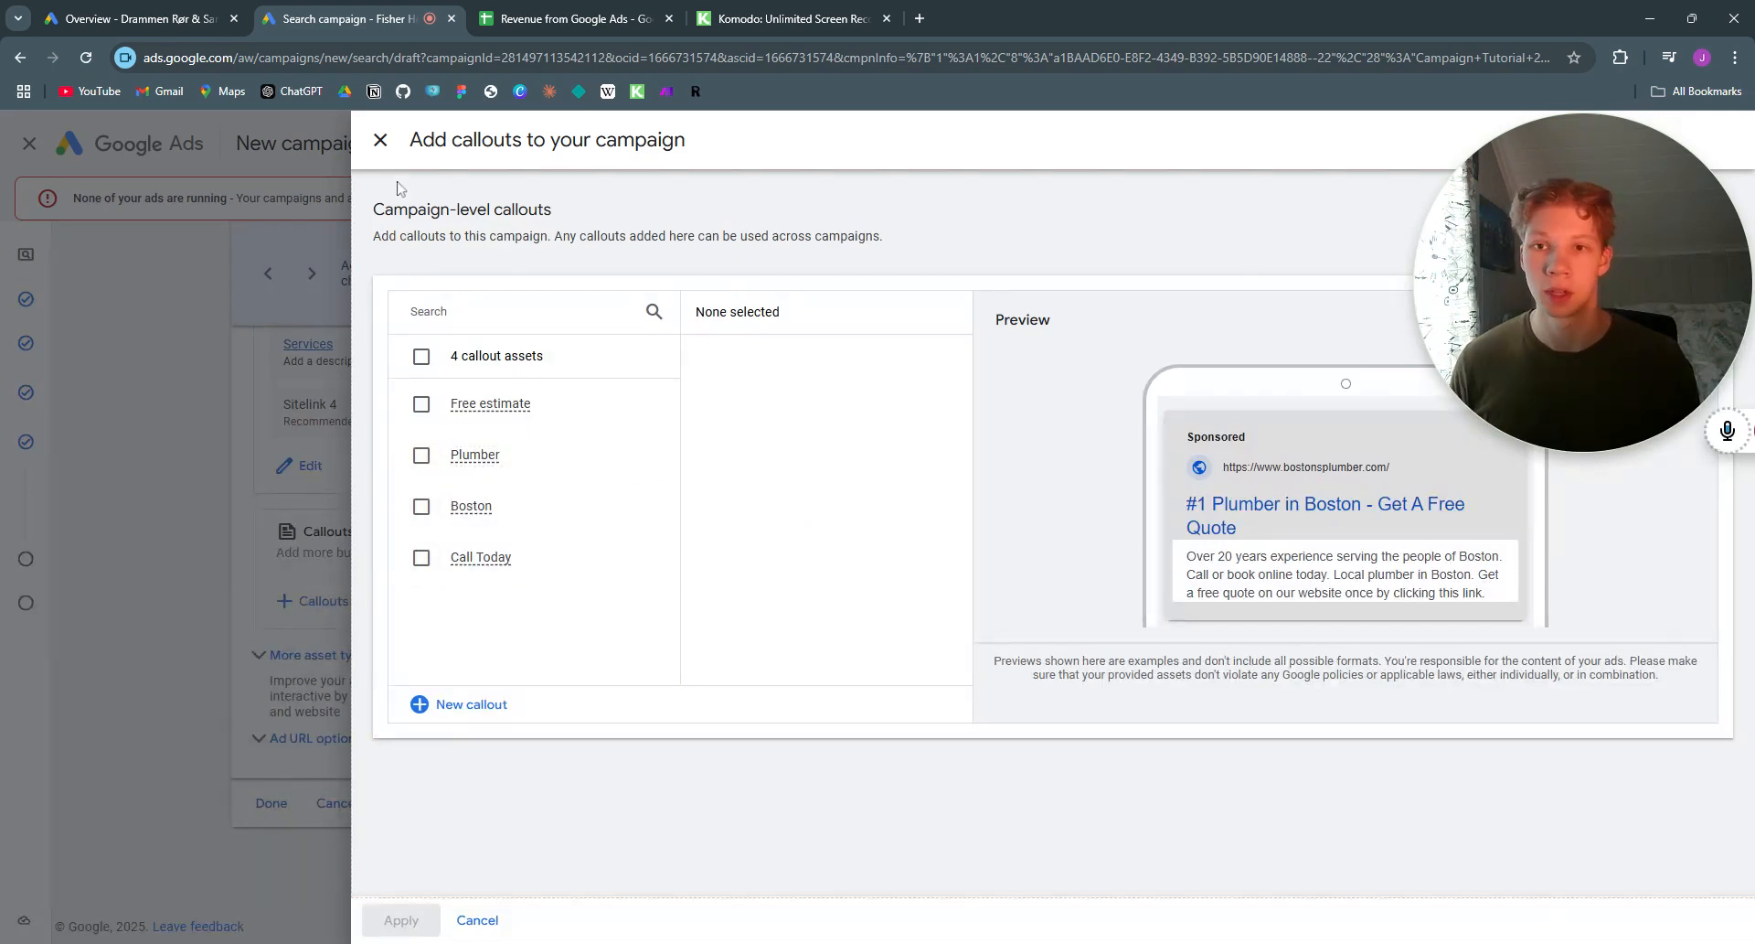
left_click(381, 139)
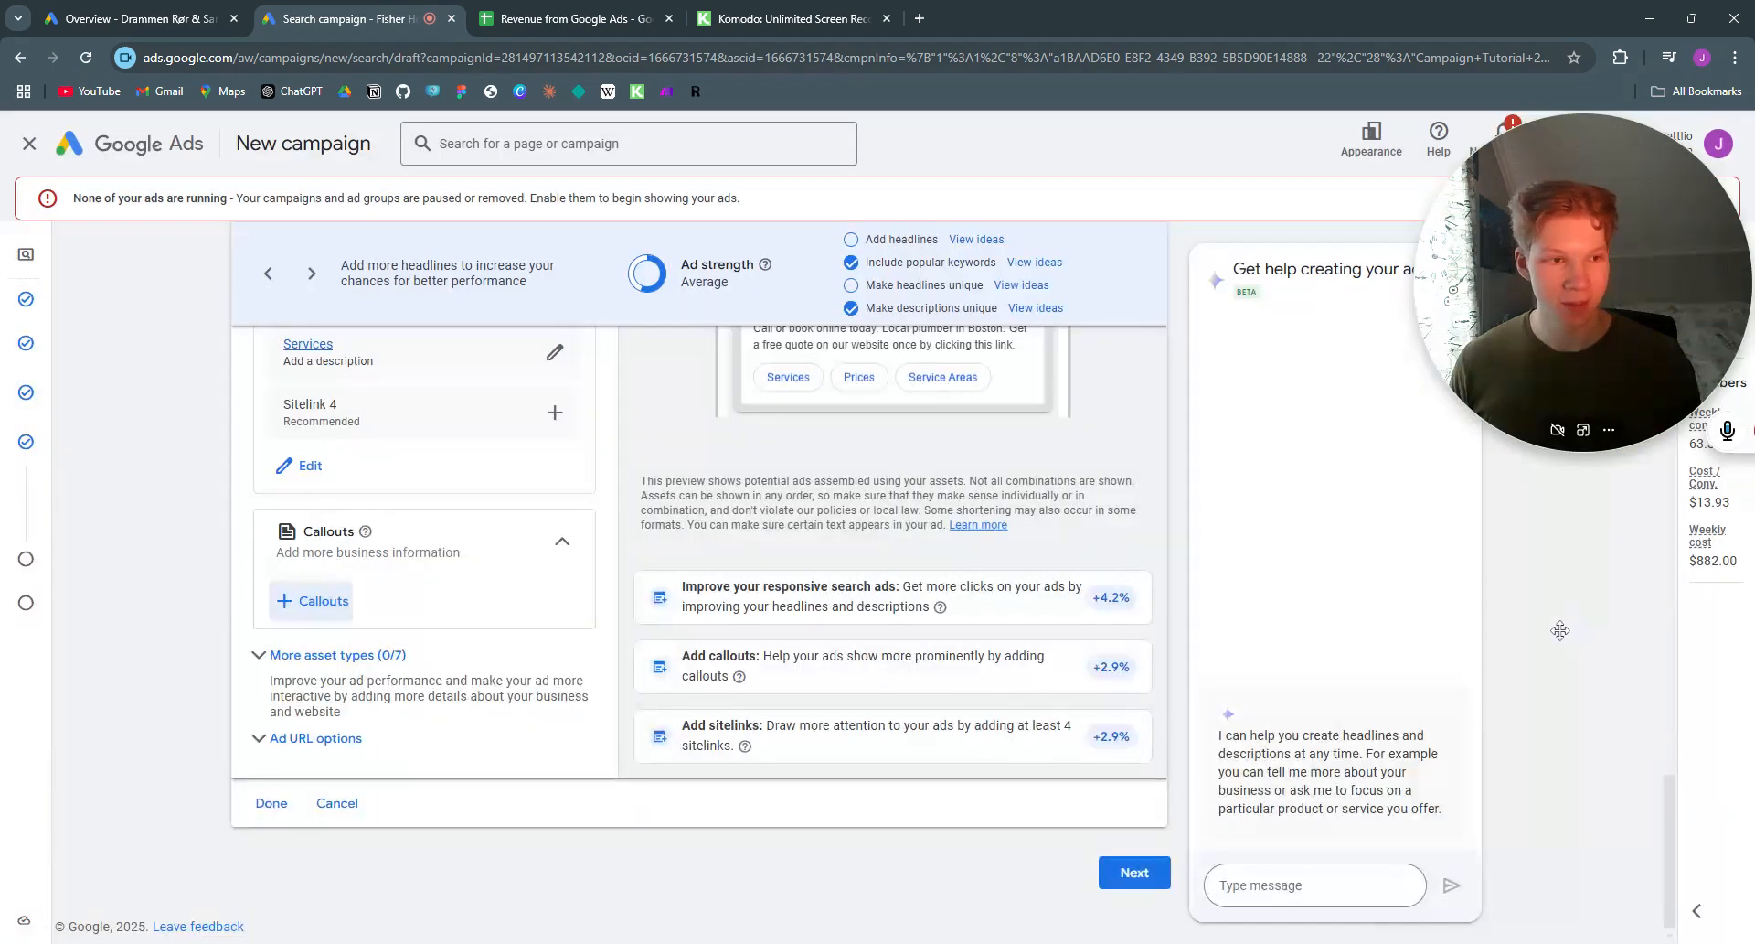
left_click_drag(1560, 631, 1505, 576)
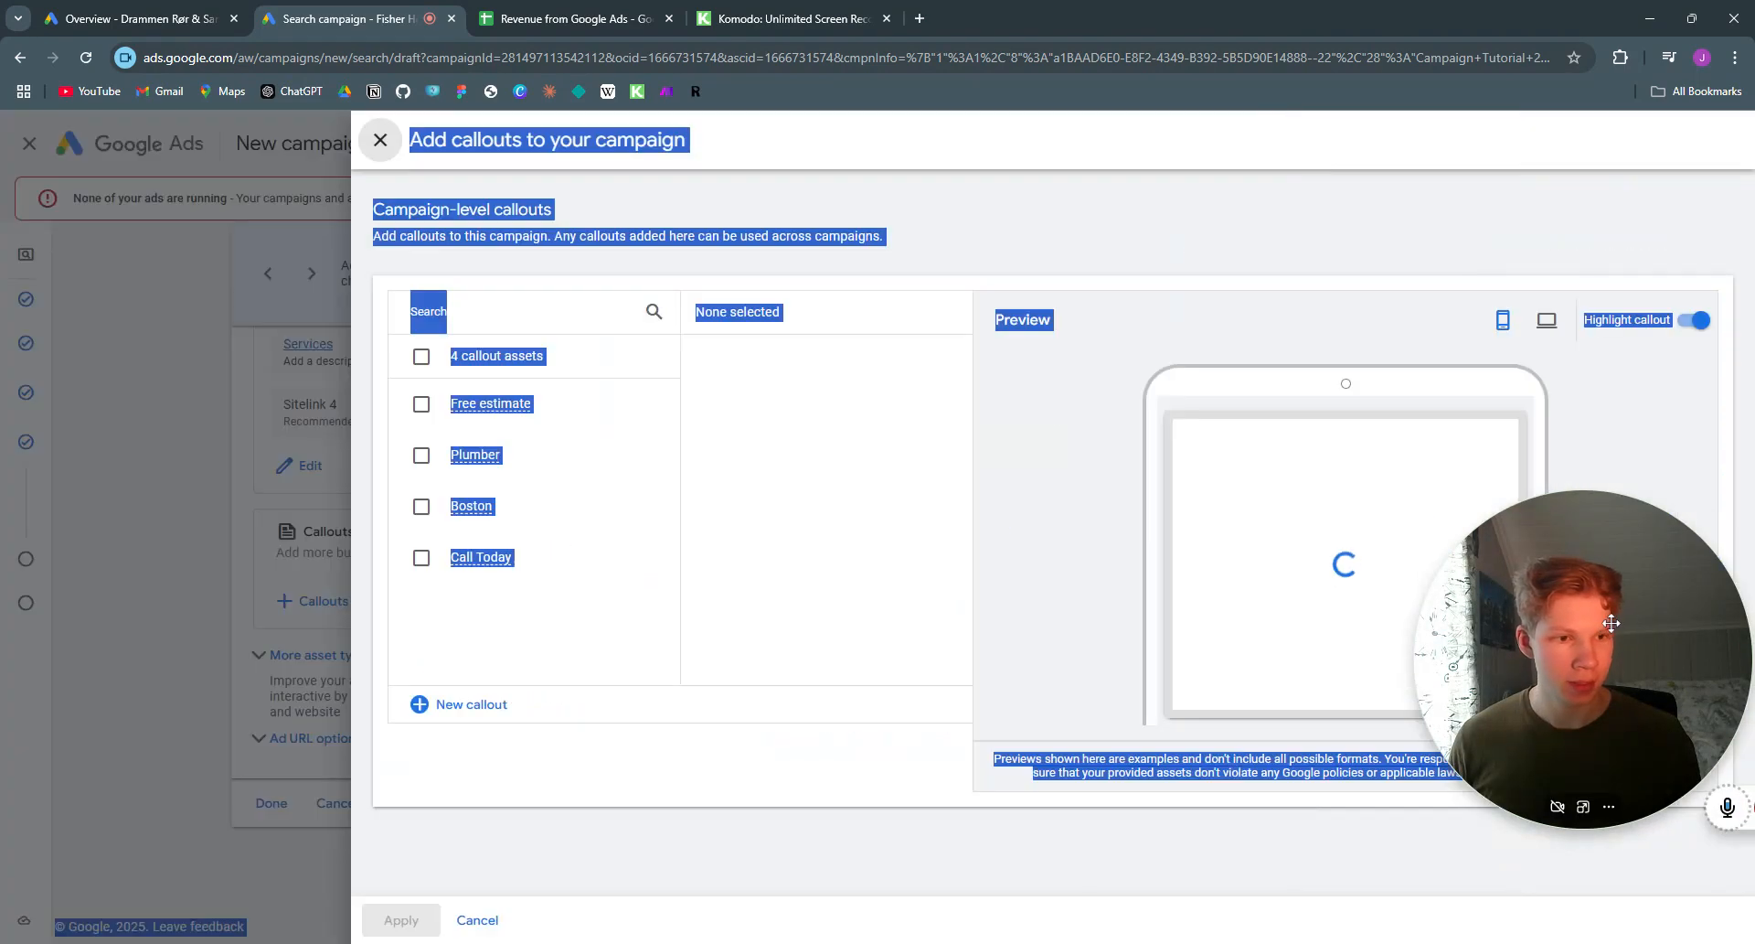
left_click_drag(1541, 585, 1538, 530)
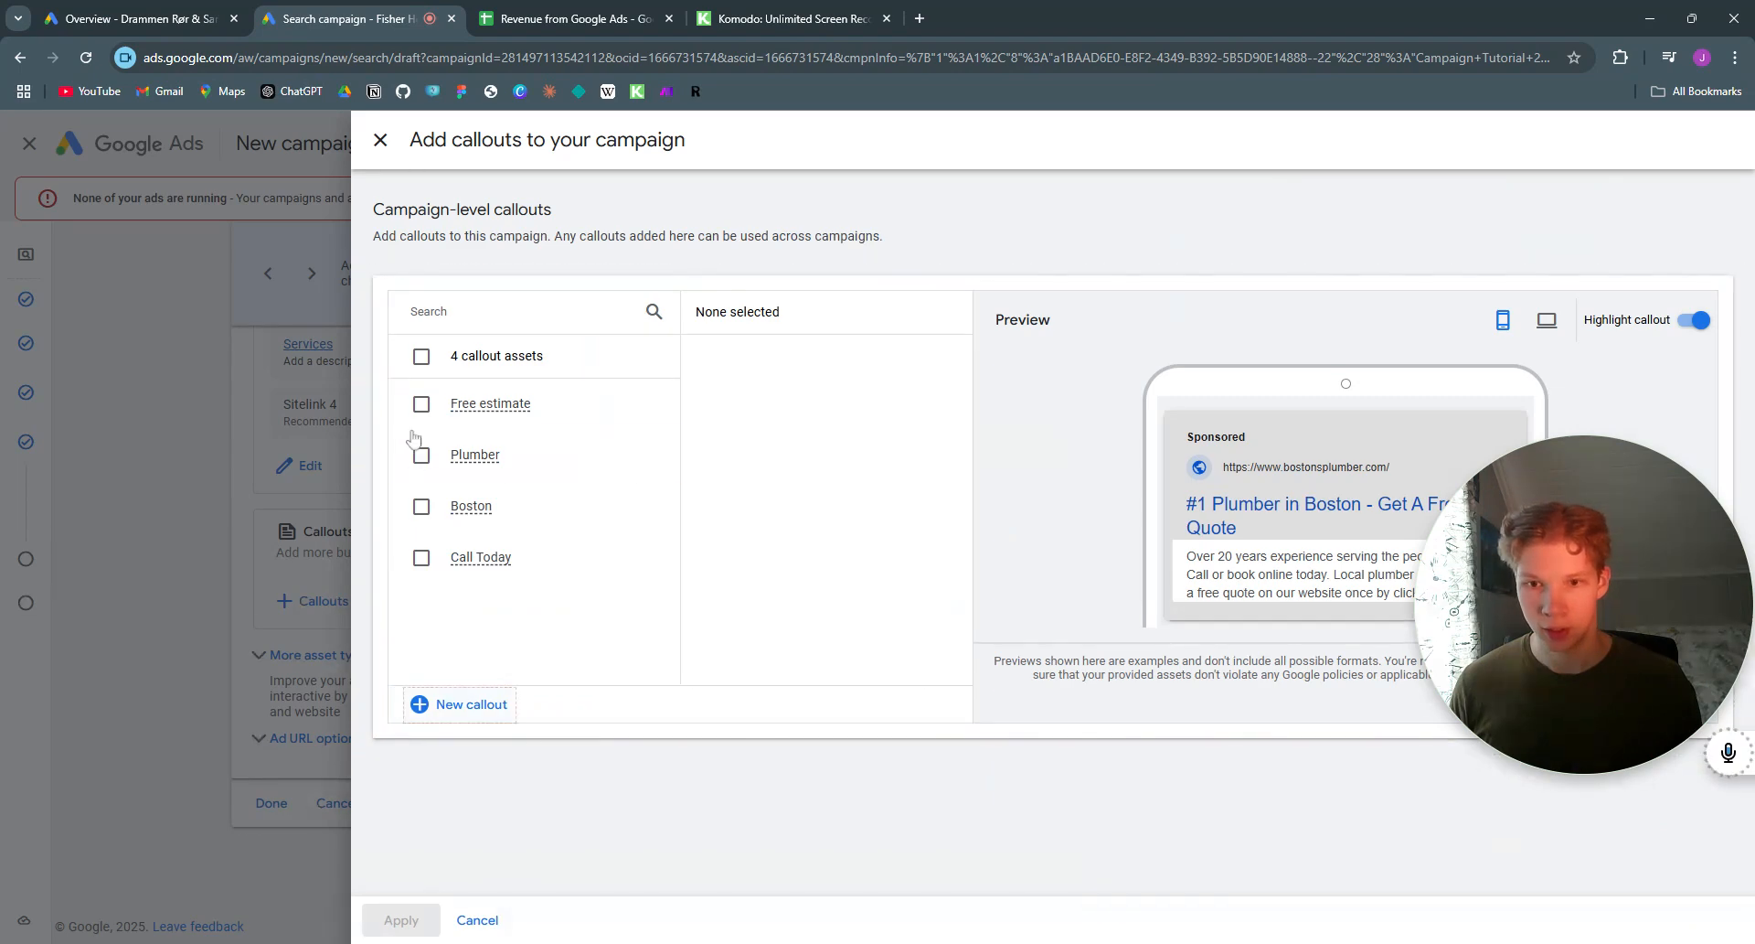
left_click(422, 356)
left_click(400, 920)
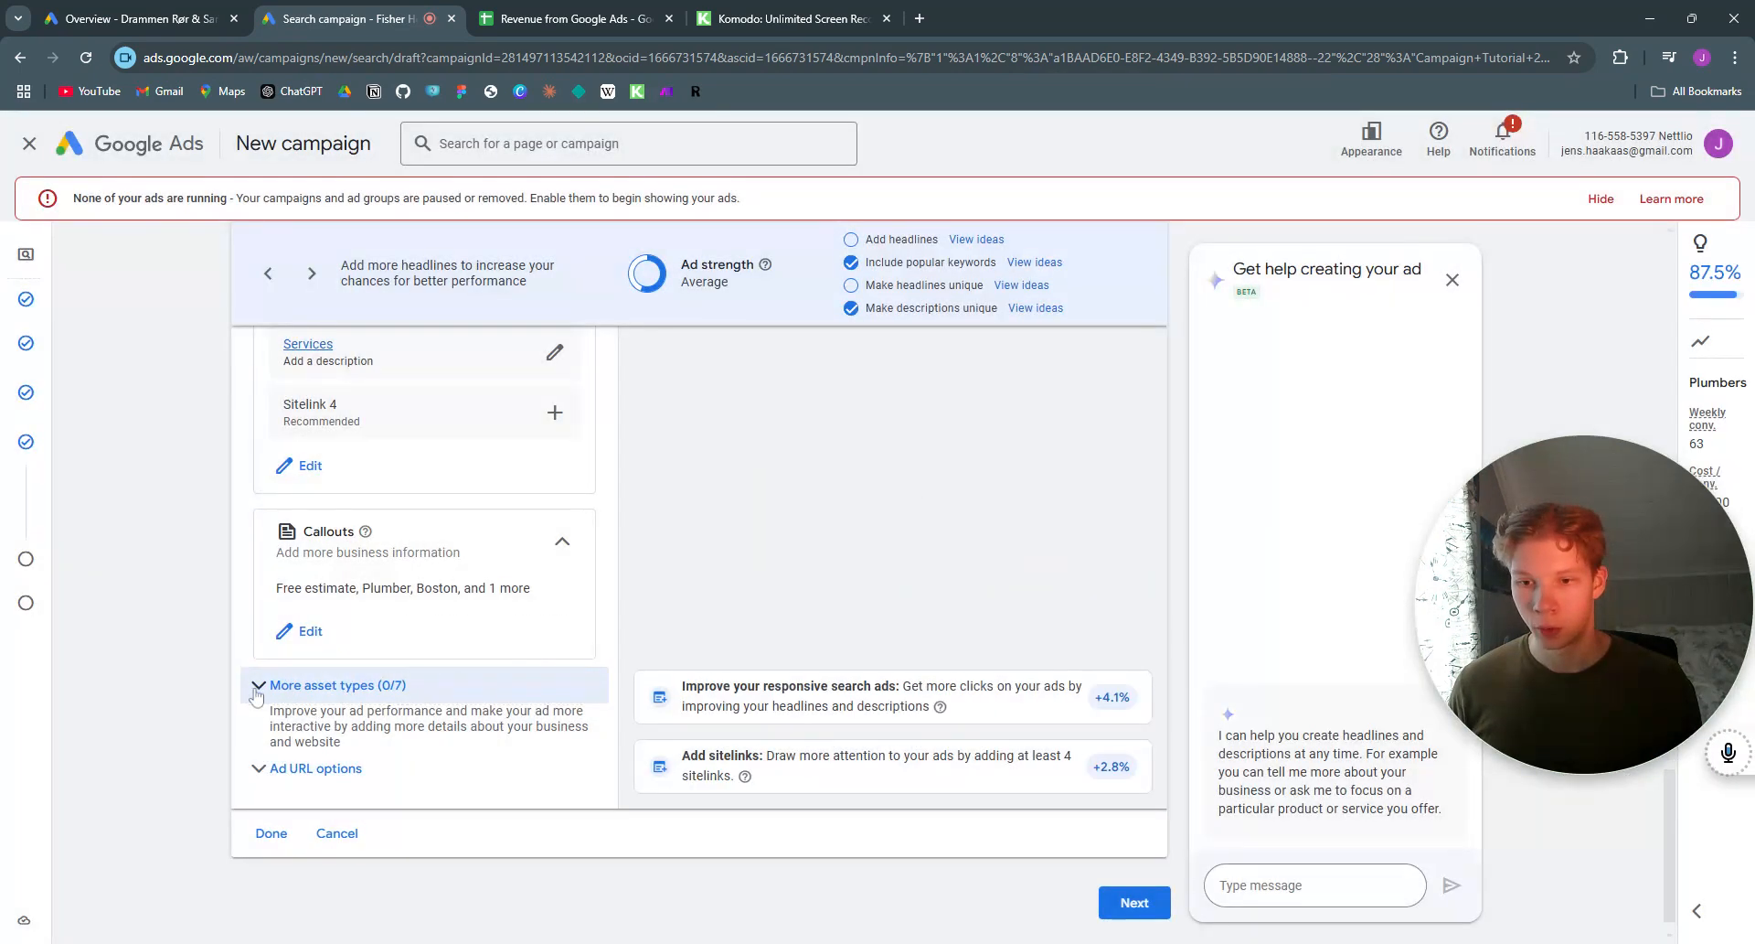
Step: Add the existing phone number as a campaign-level call asset and finish the ad
left_click(338, 685)
scroll(488, 649, "down", 2)
scroll(487, 649, "down", 2)
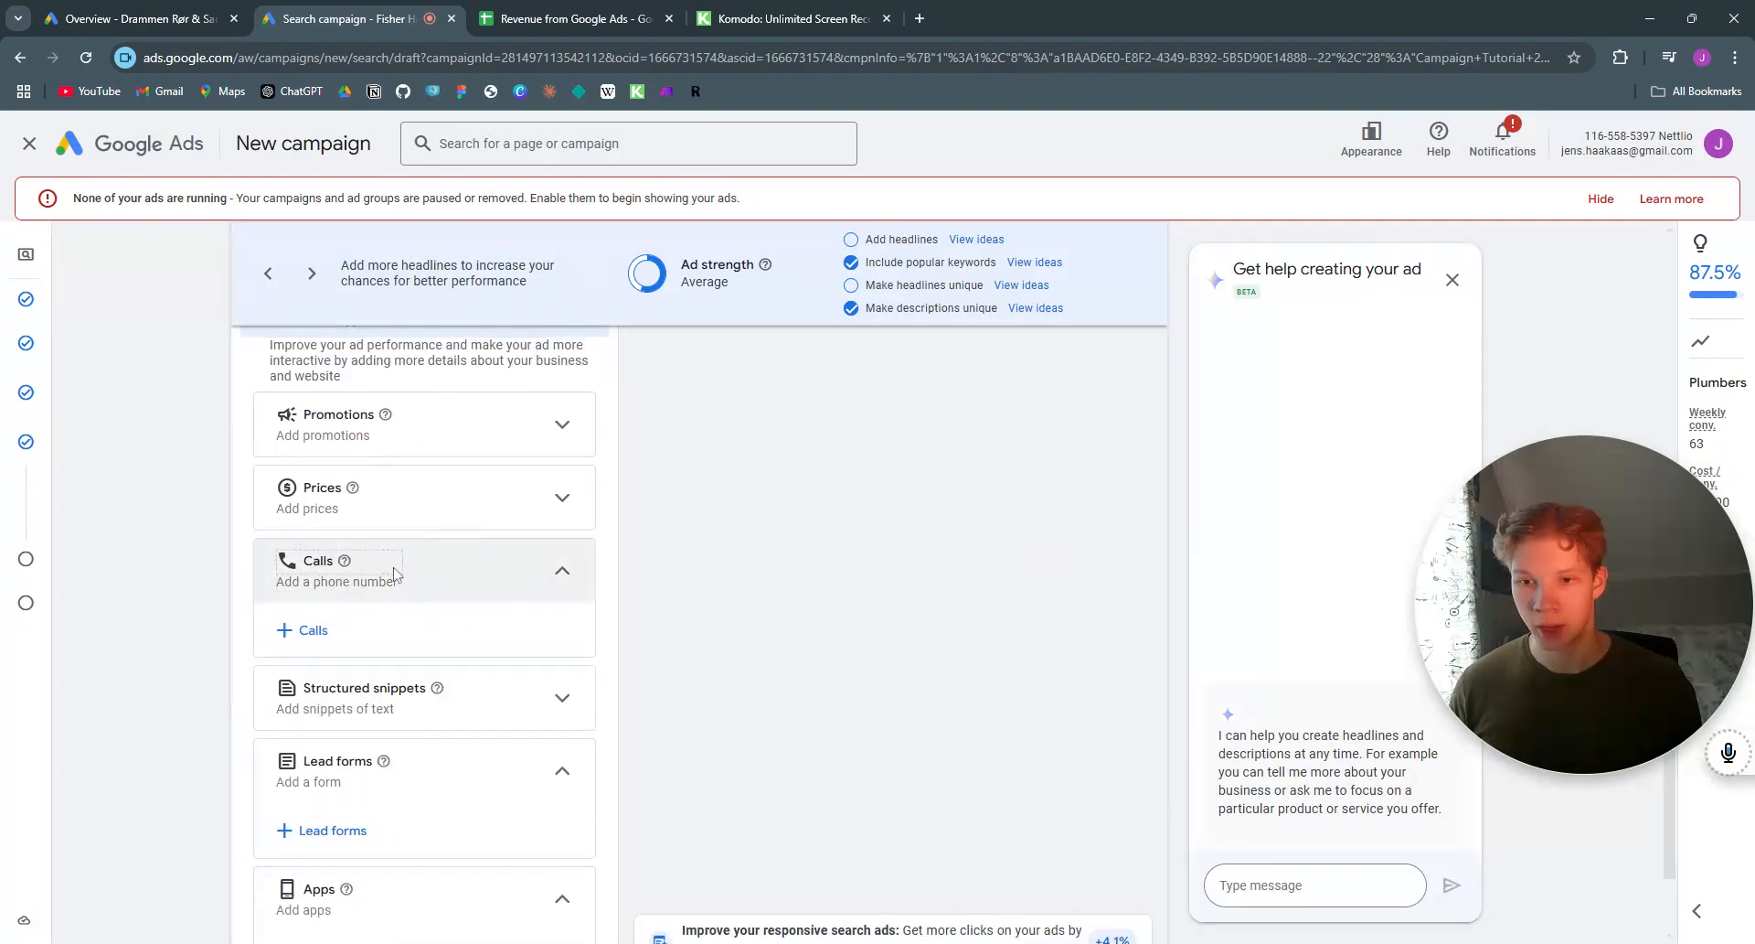
left_click(312, 630)
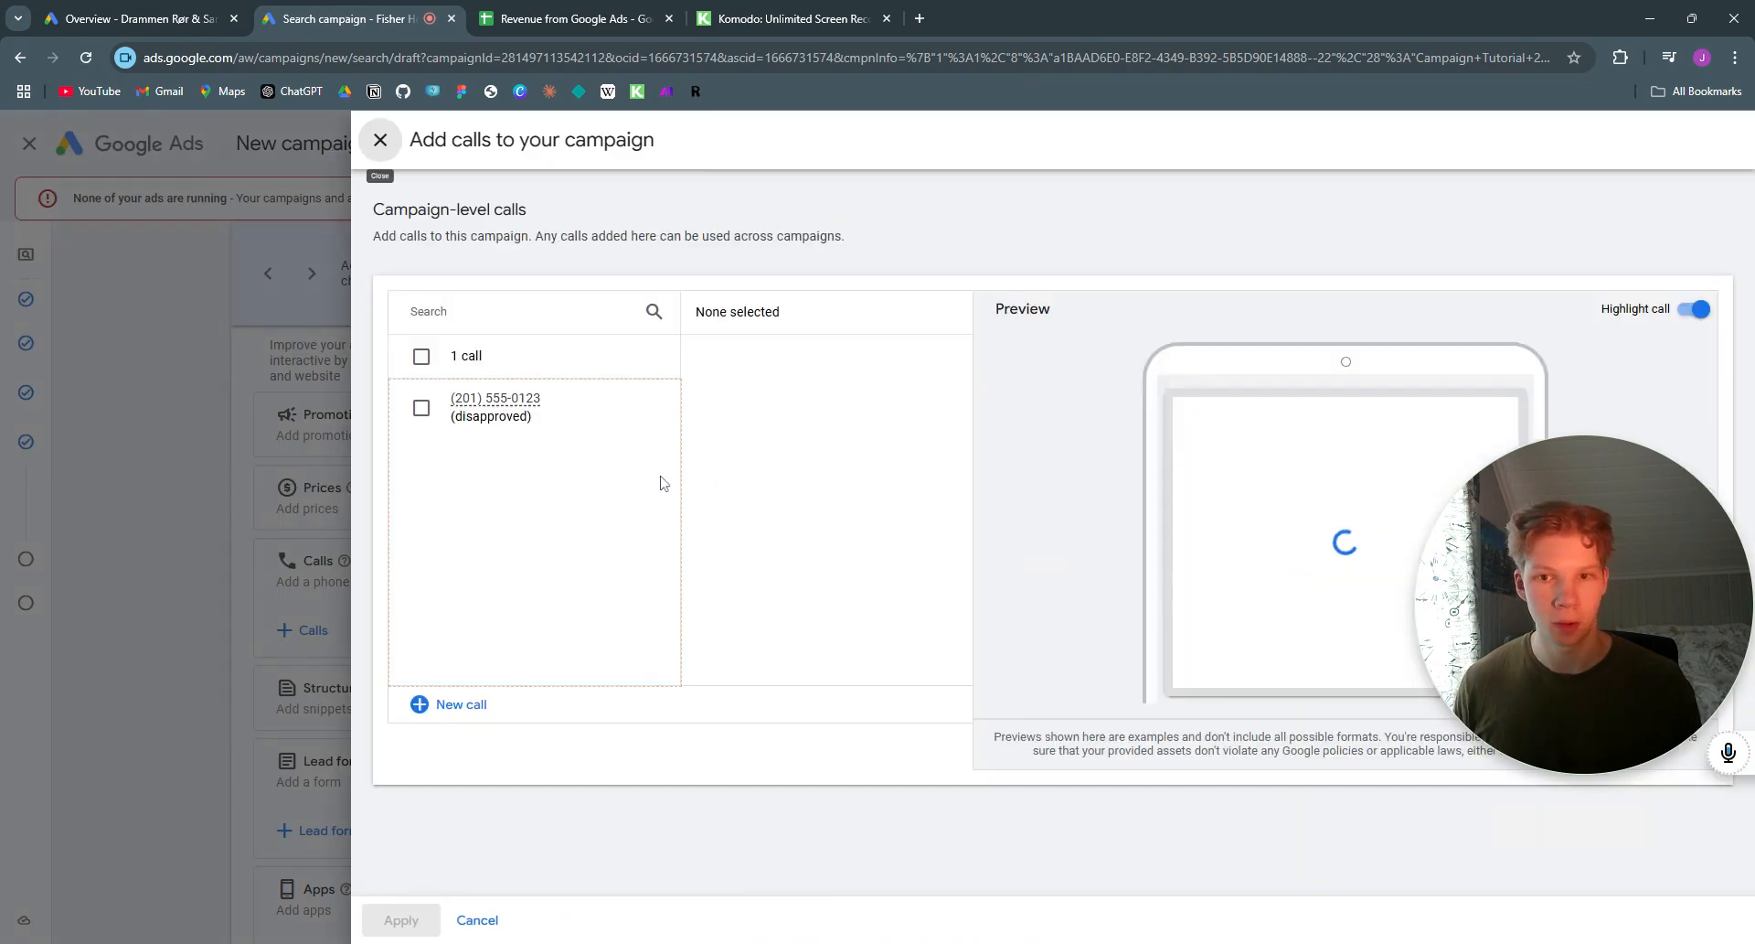
left_click_drag(1541, 593, 1541, 757)
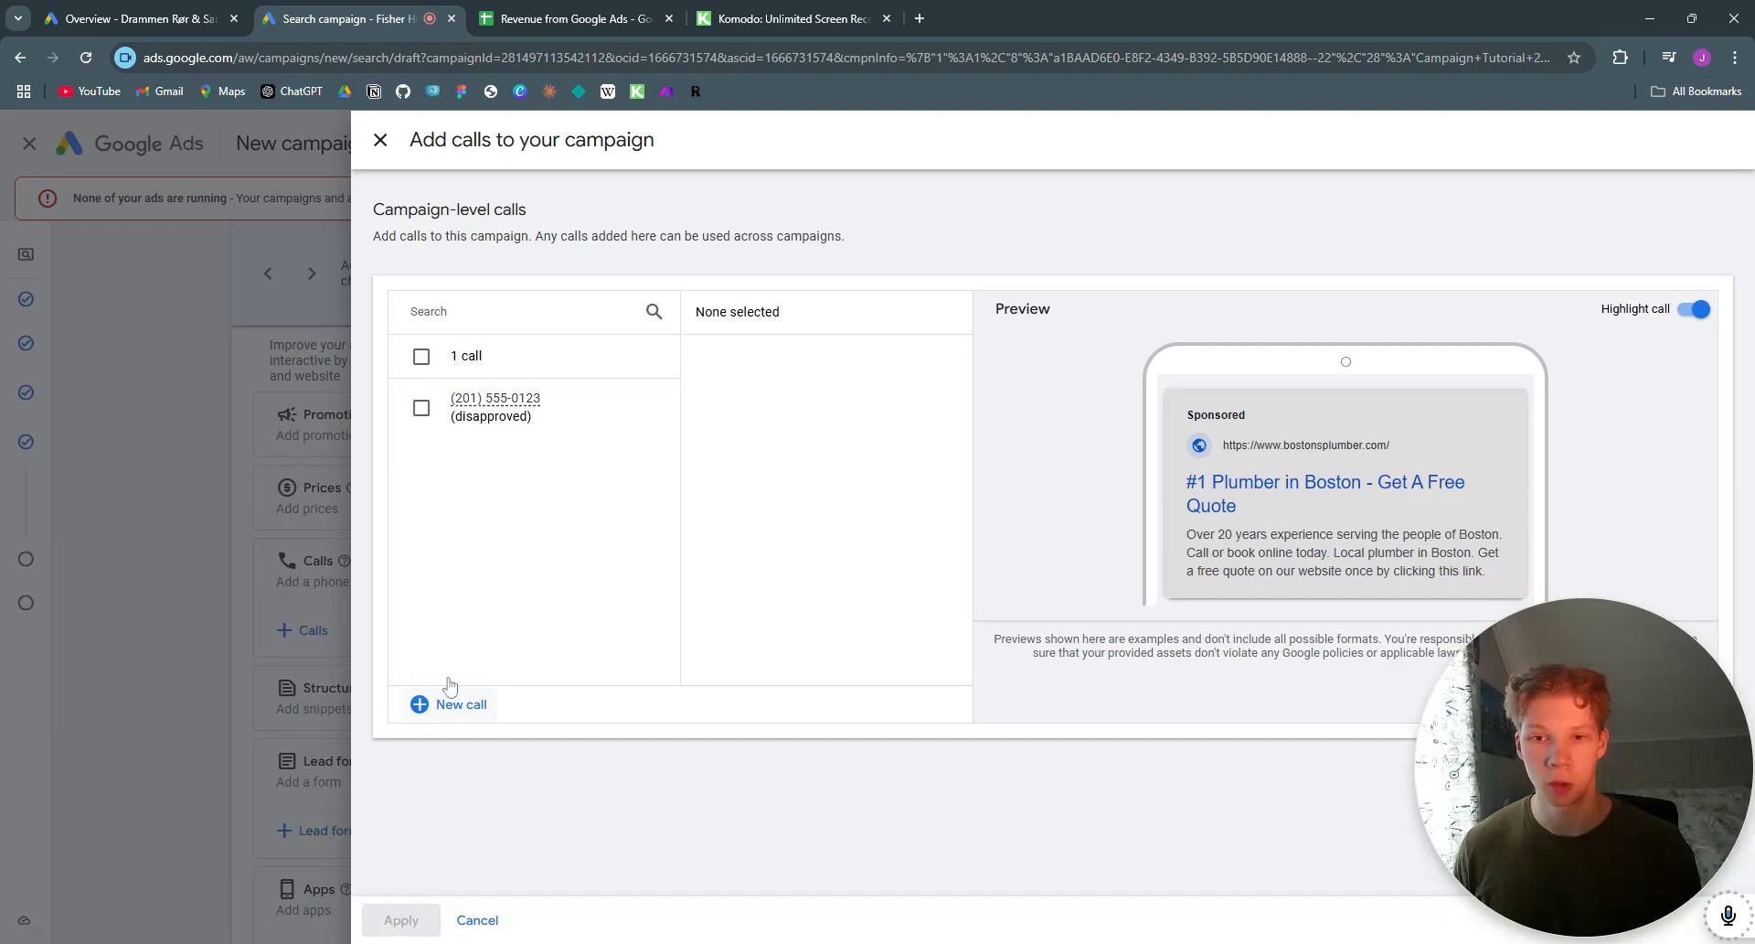
left_click(421, 407)
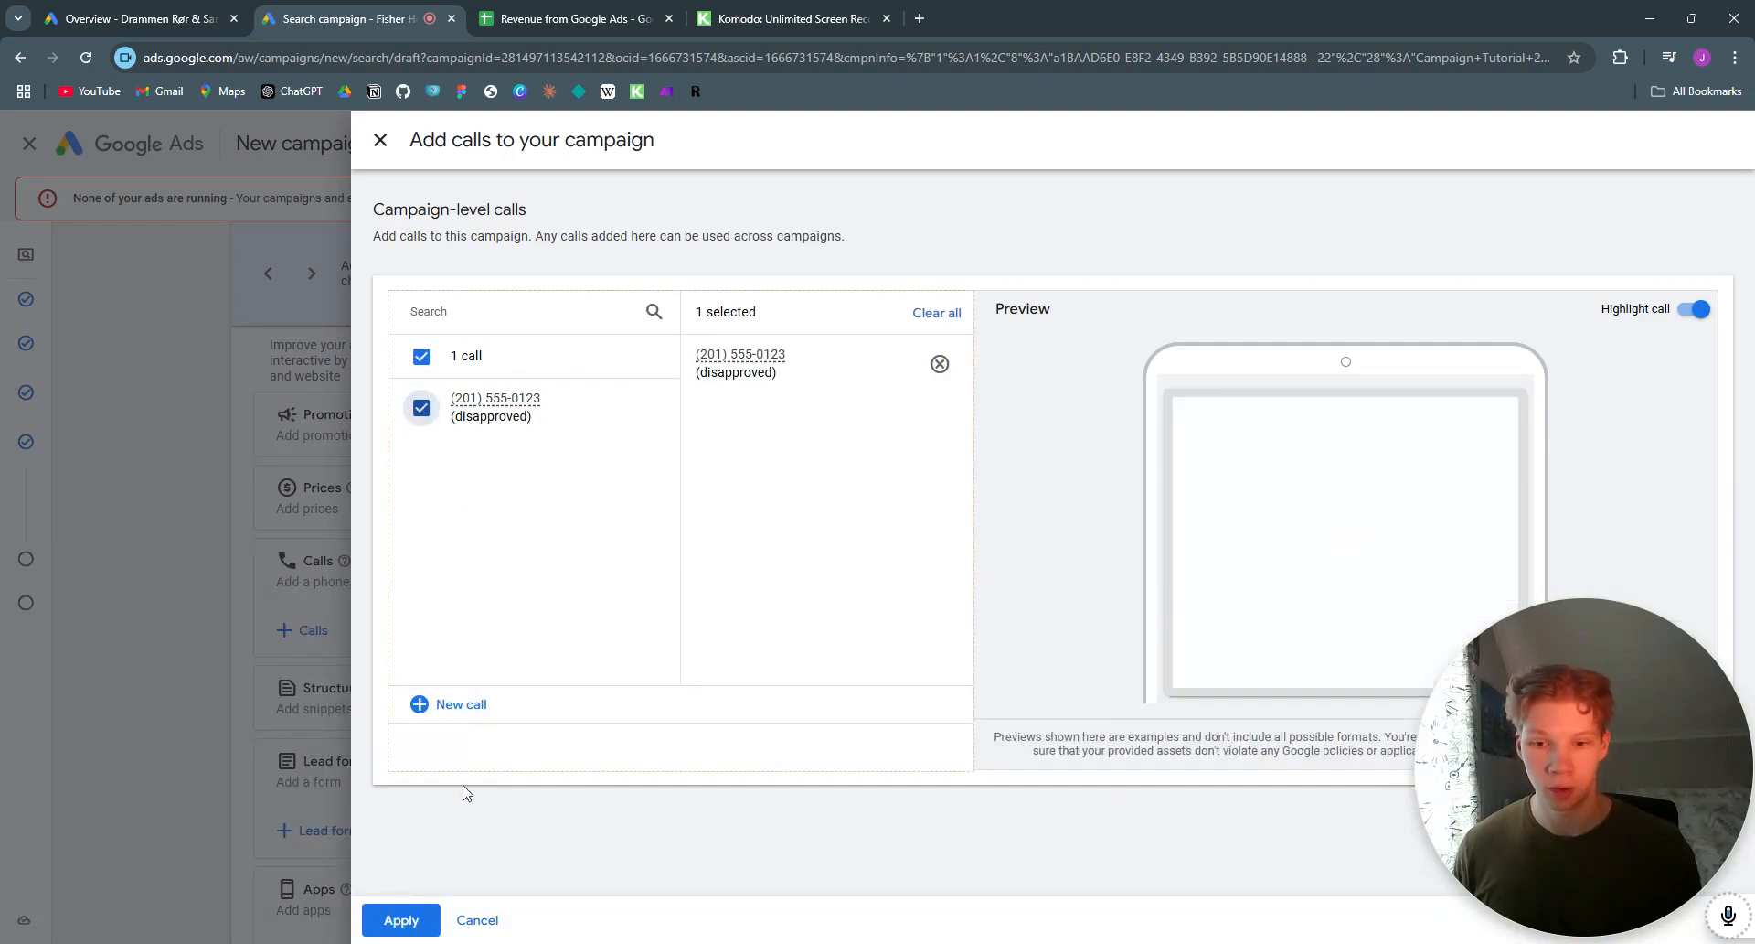
left_click(403, 920)
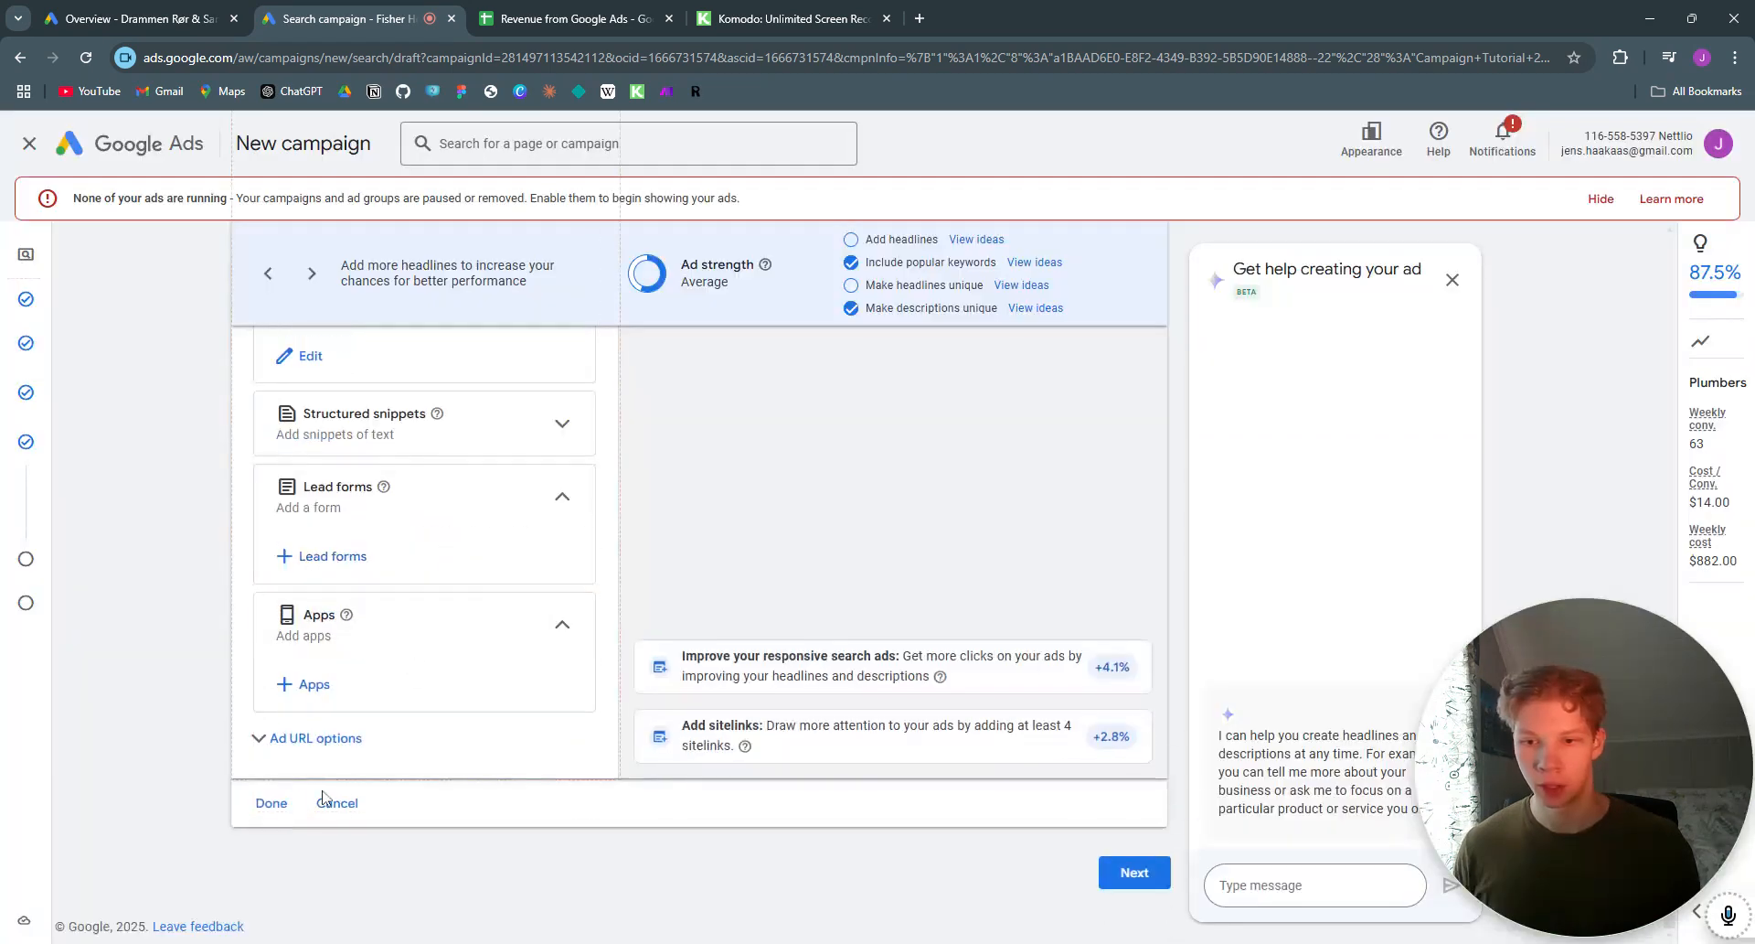
left_click(272, 802)
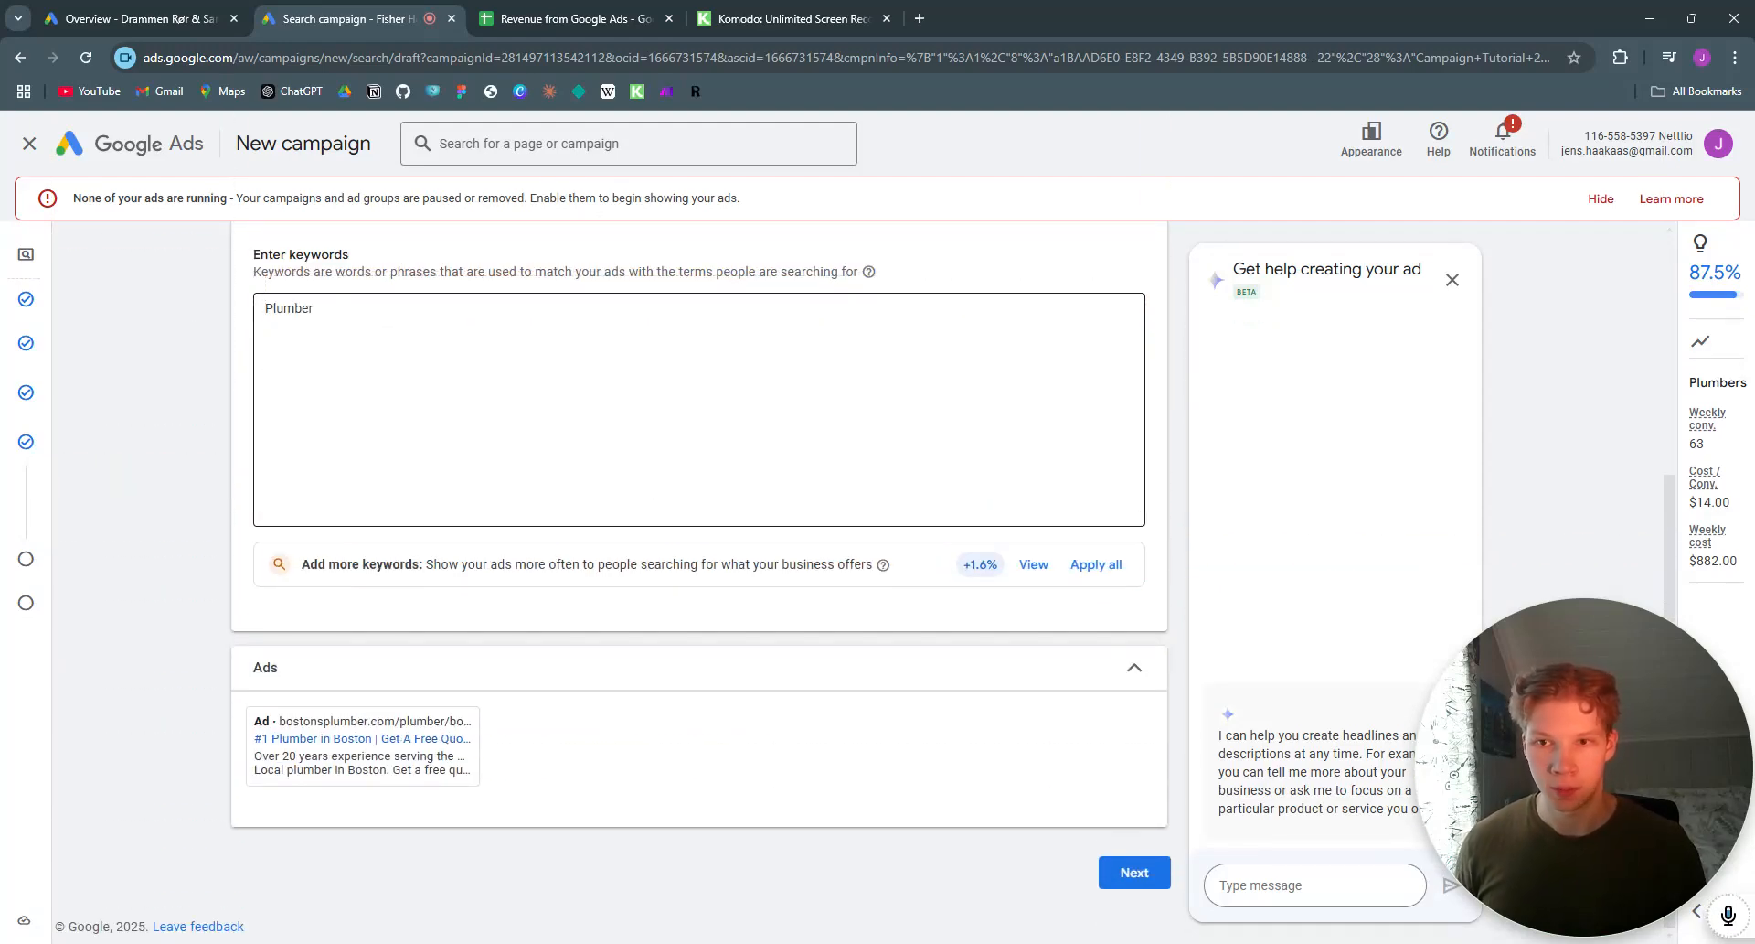
Step: Continue to the budget, set a custom average daily budget of $1, and proceed to the campaign review
scroll(538, 356, "up", 4)
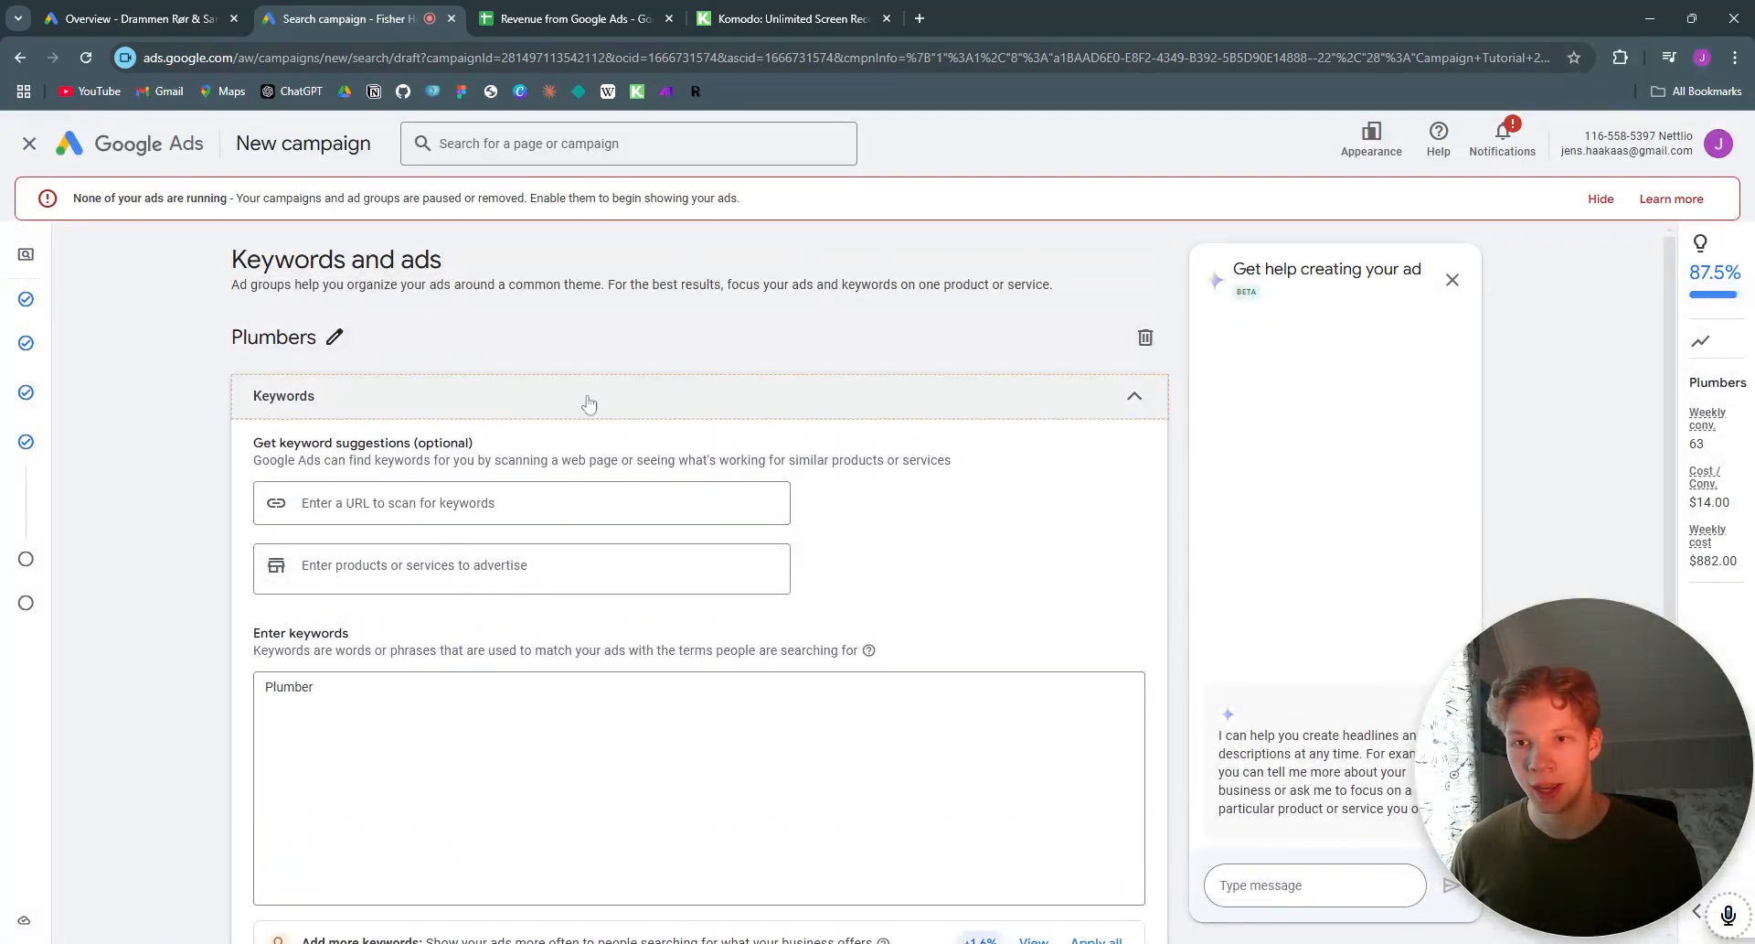
scroll(588, 403, "down", 1)
scroll(900, 426, "down", 3)
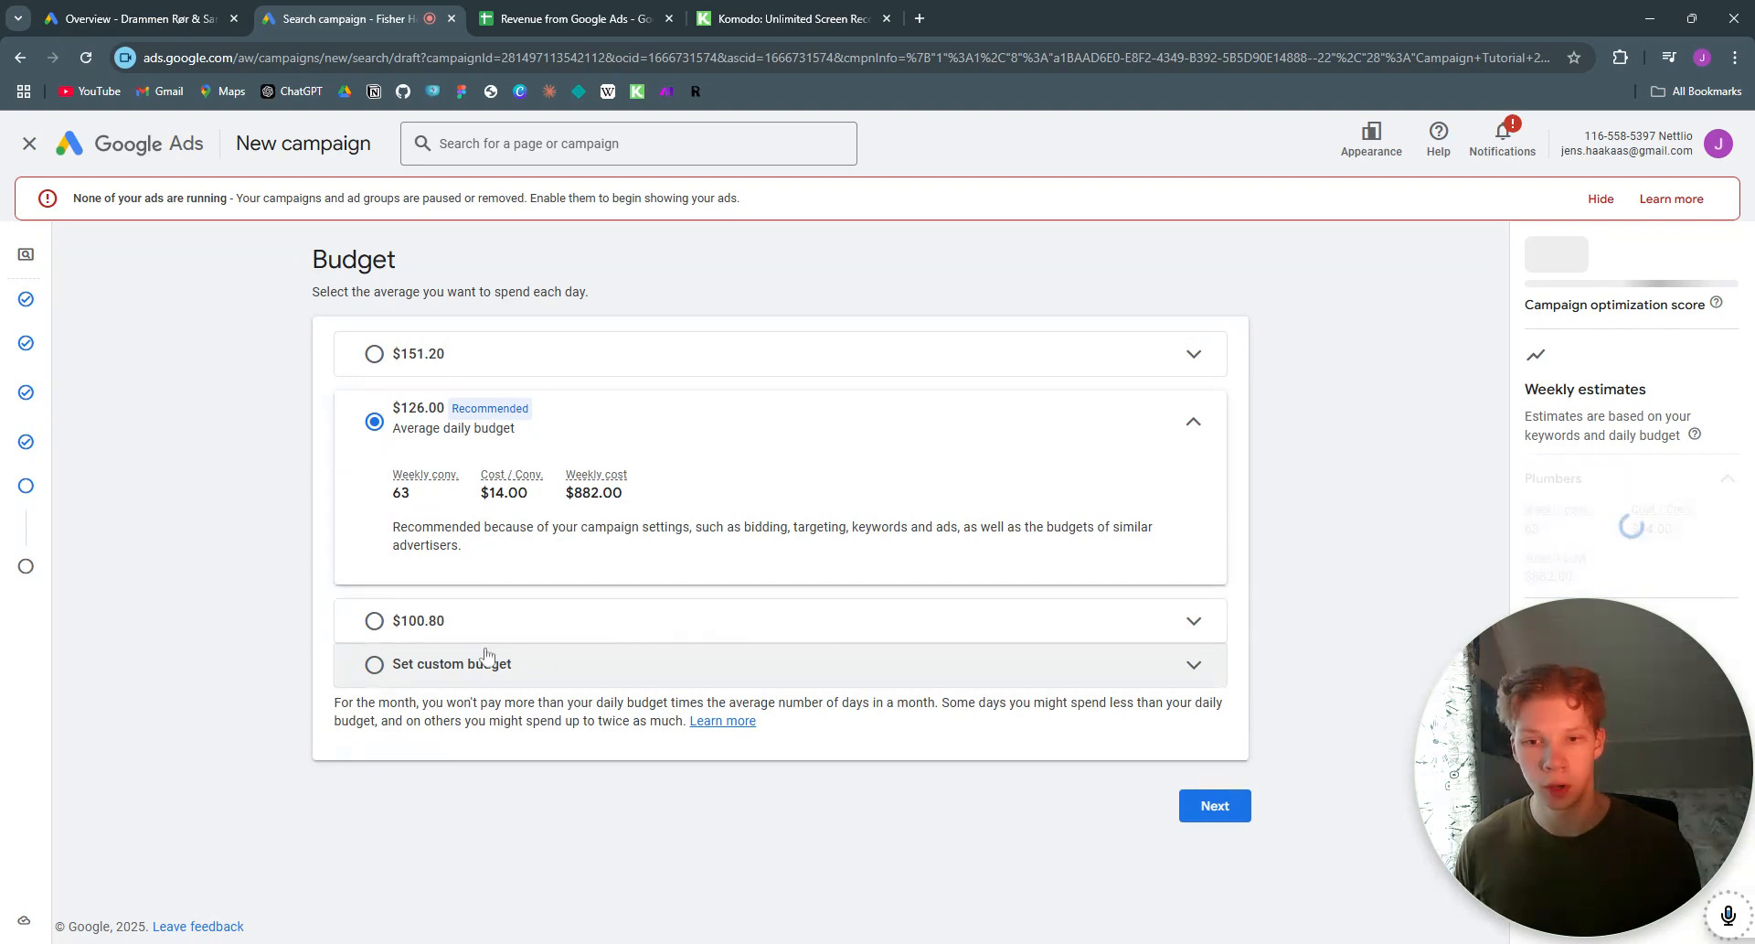
left_click(374, 665)
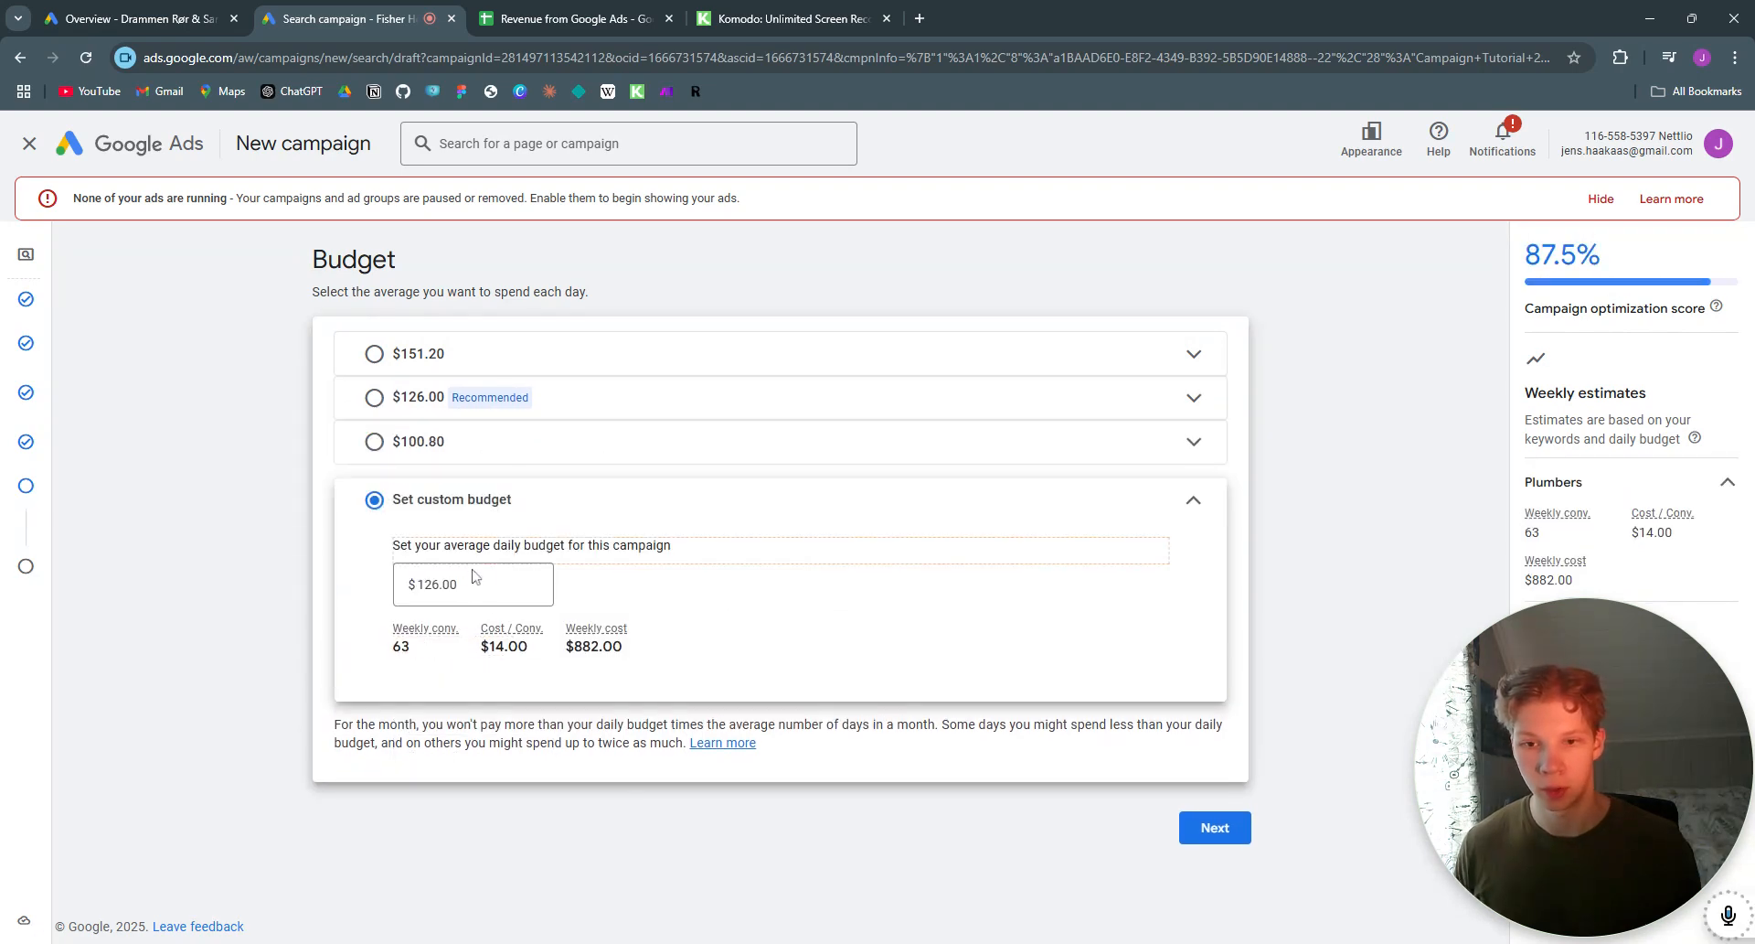
left_click(480, 585)
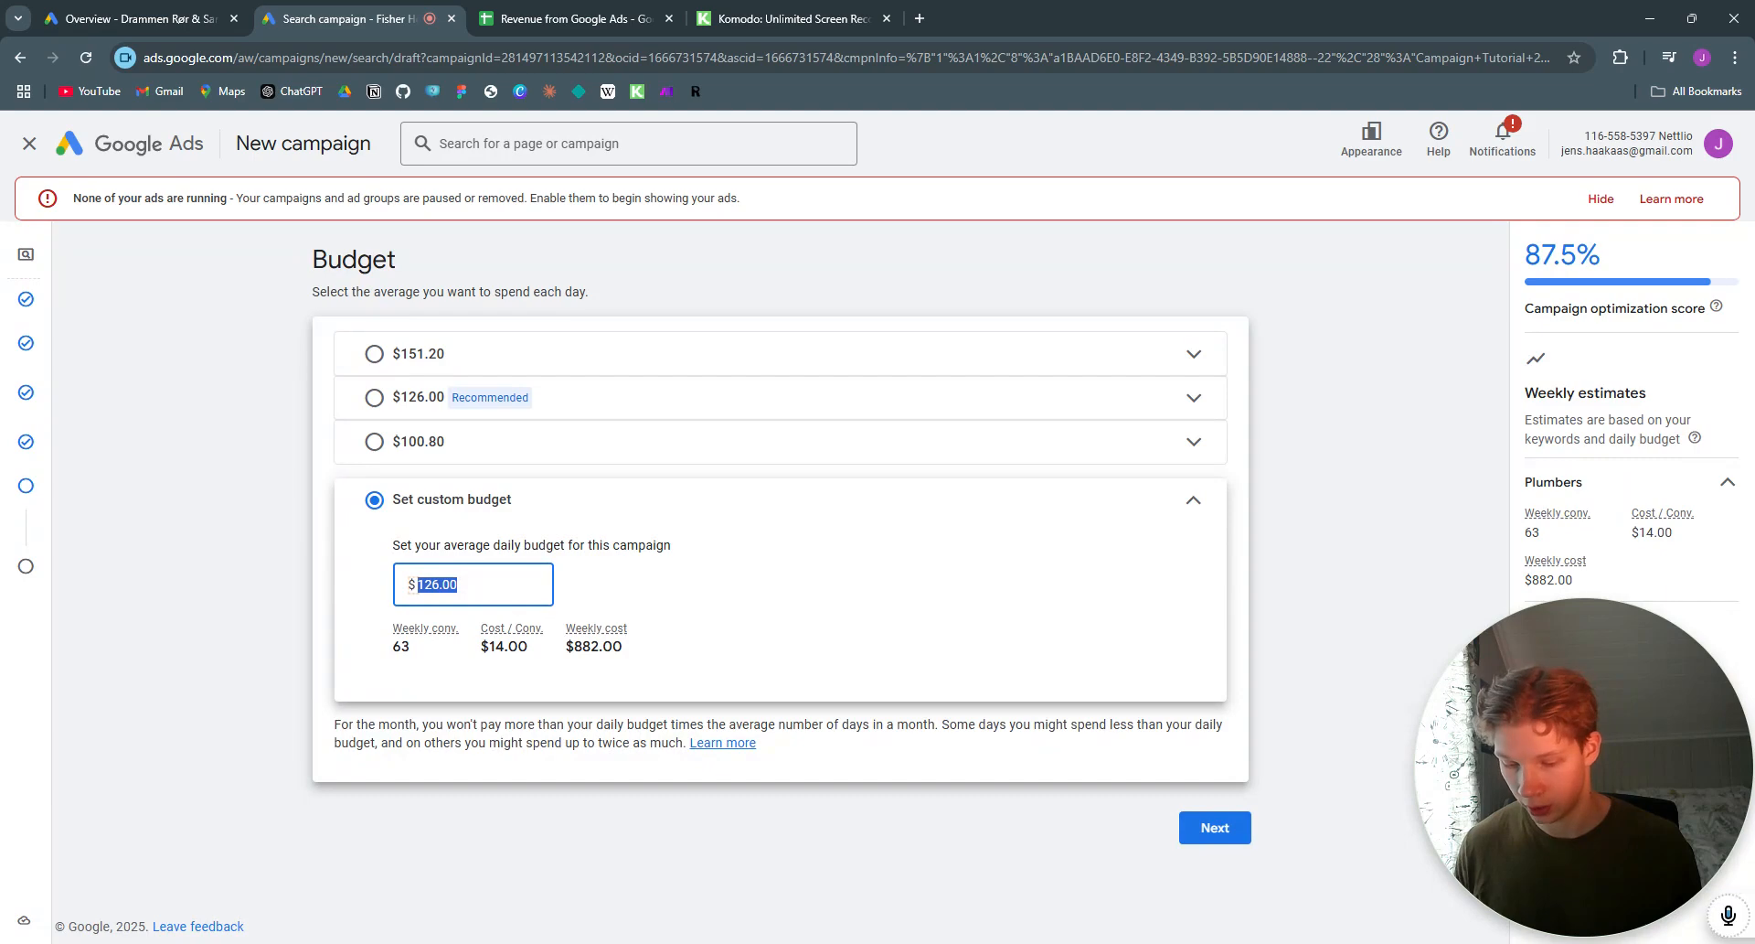
type("1")
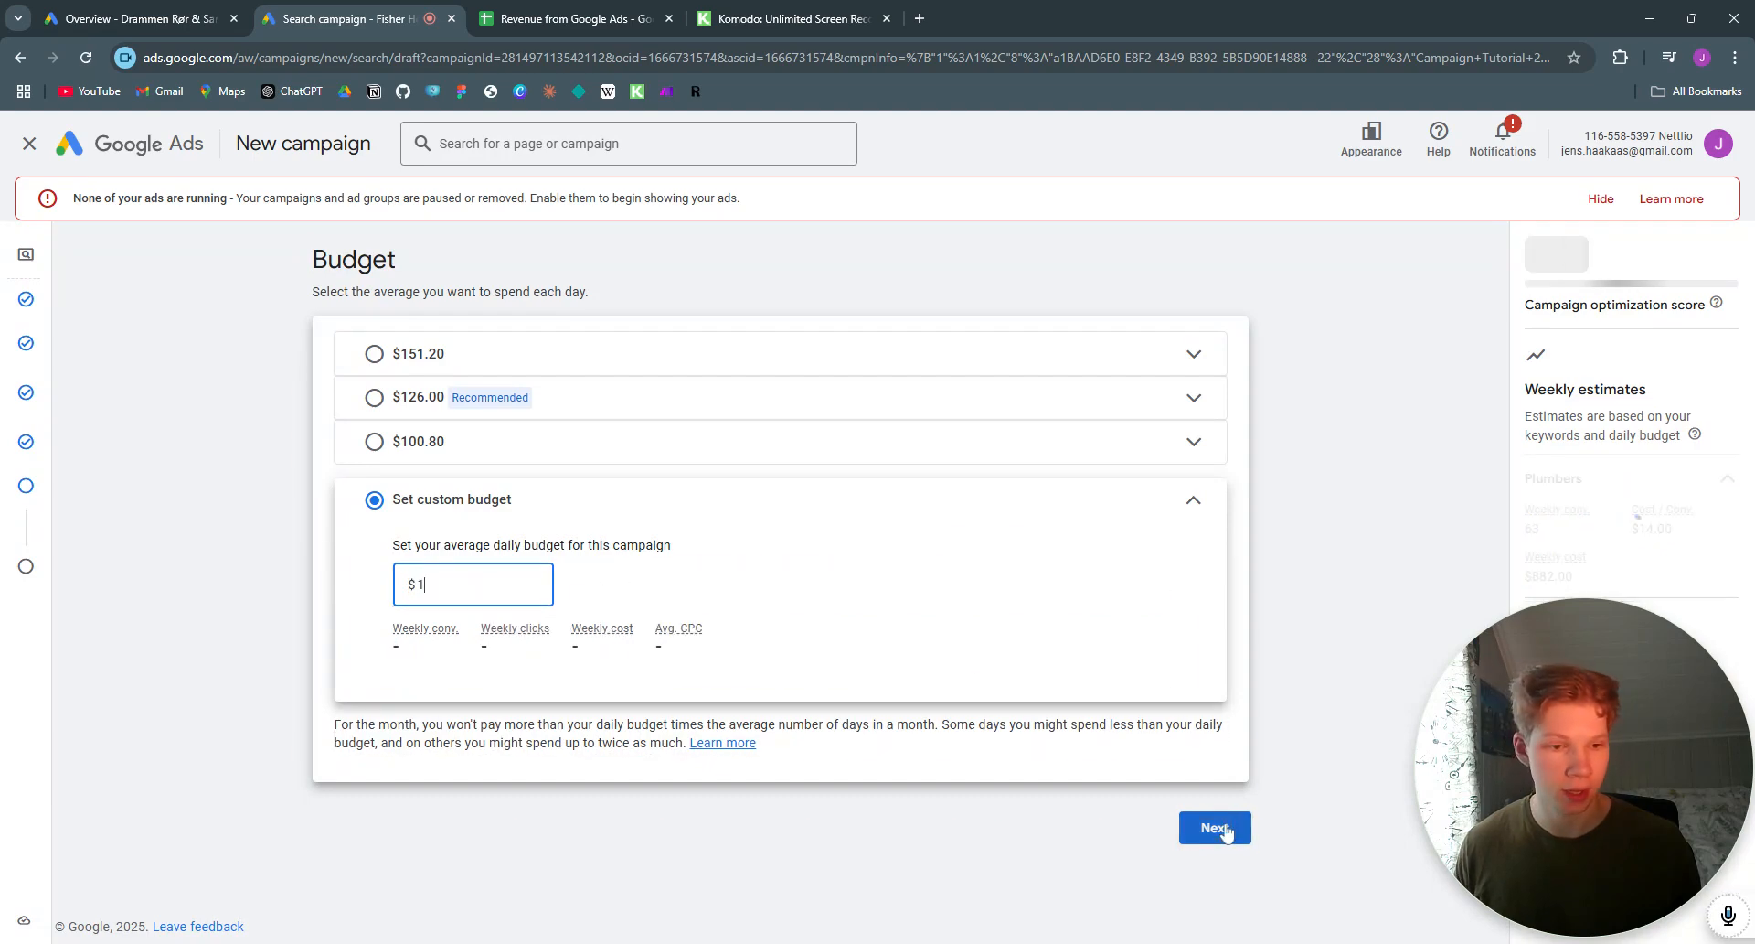
left_click(1215, 828)
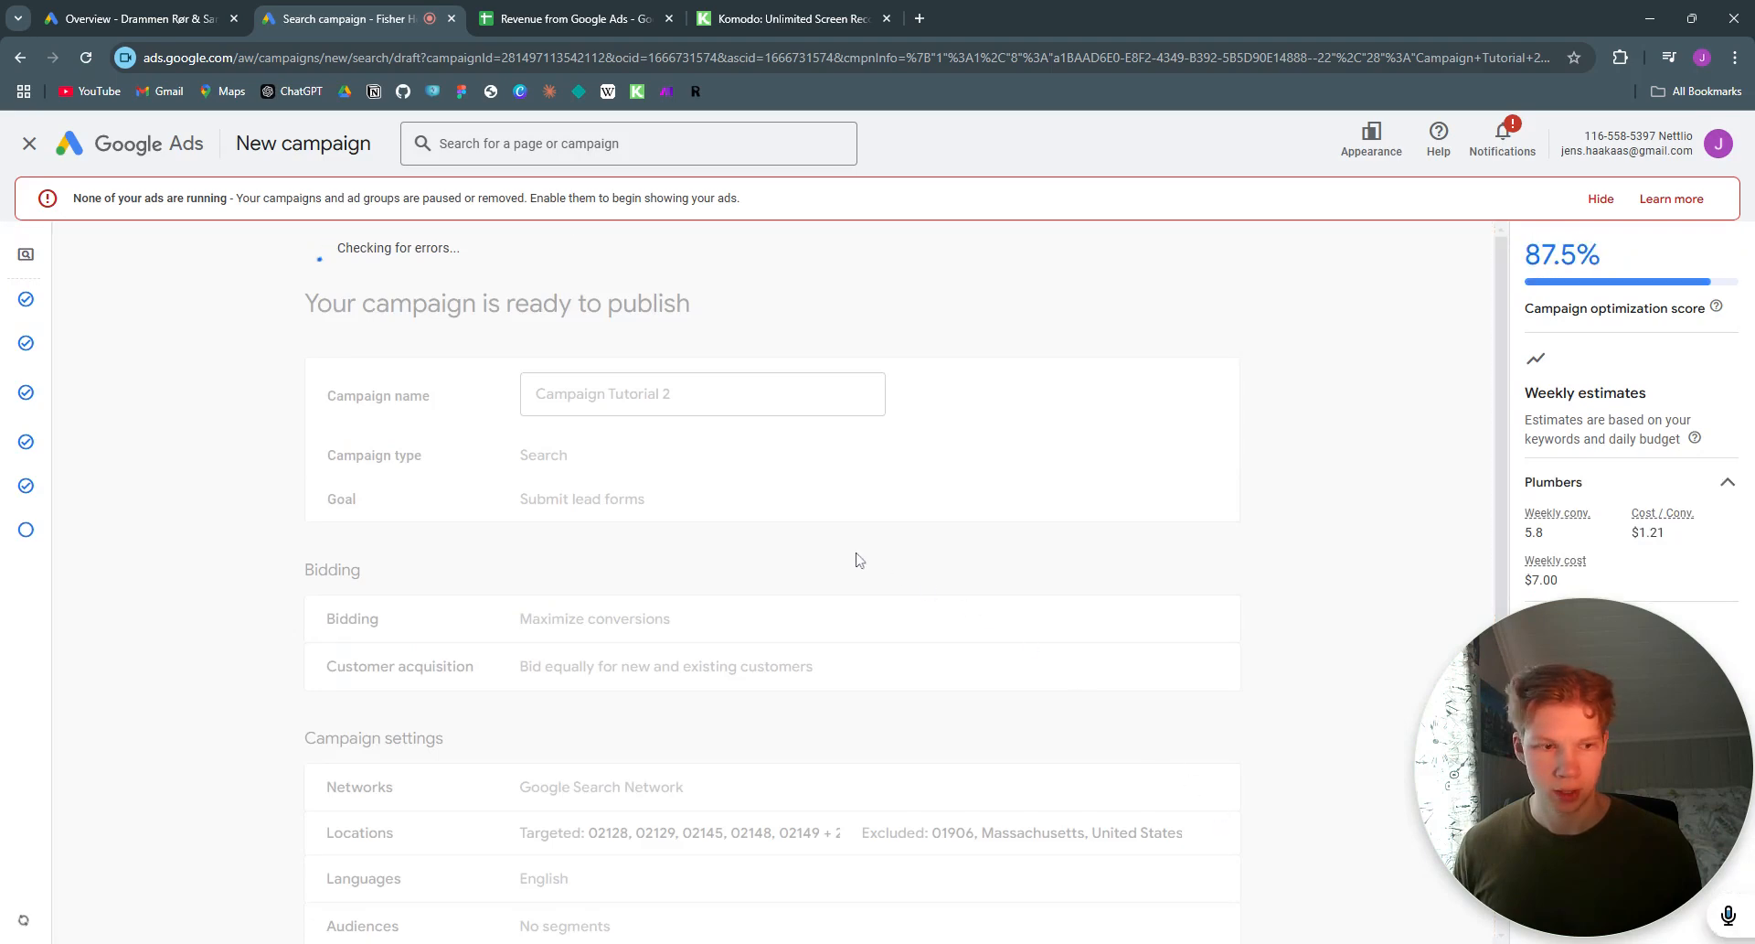
Step: Publish the campaign and close the Google tag setup without configuring conversion measurement
left_click(1177, 281)
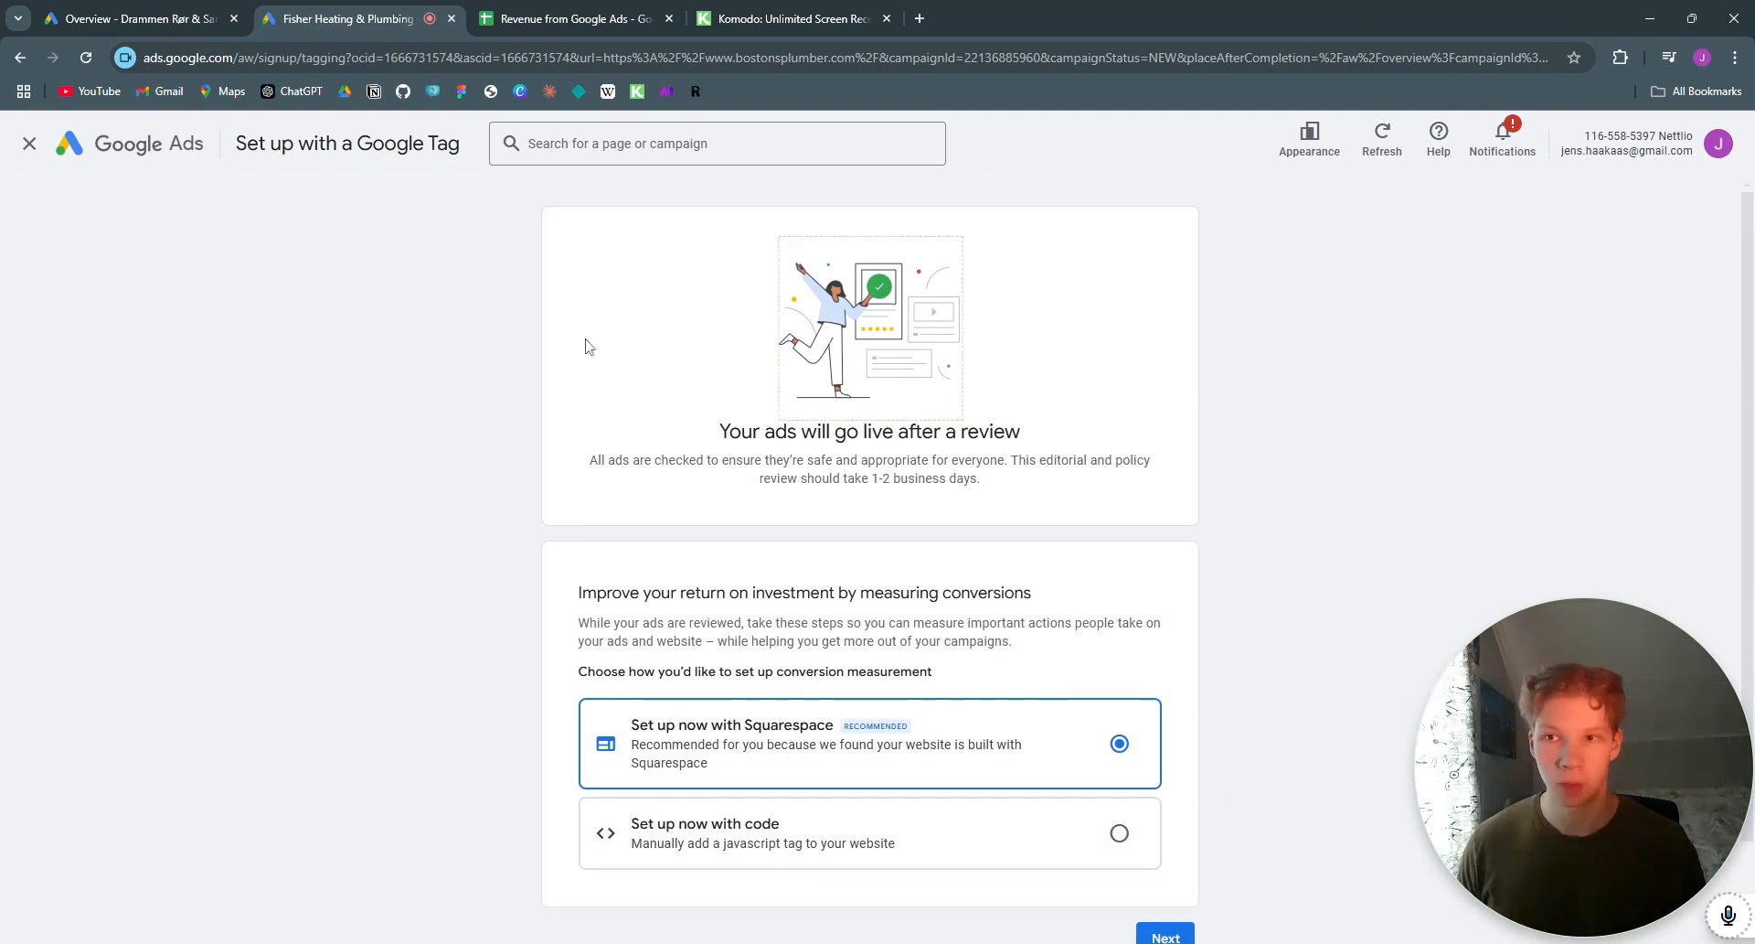
left_click(29, 144)
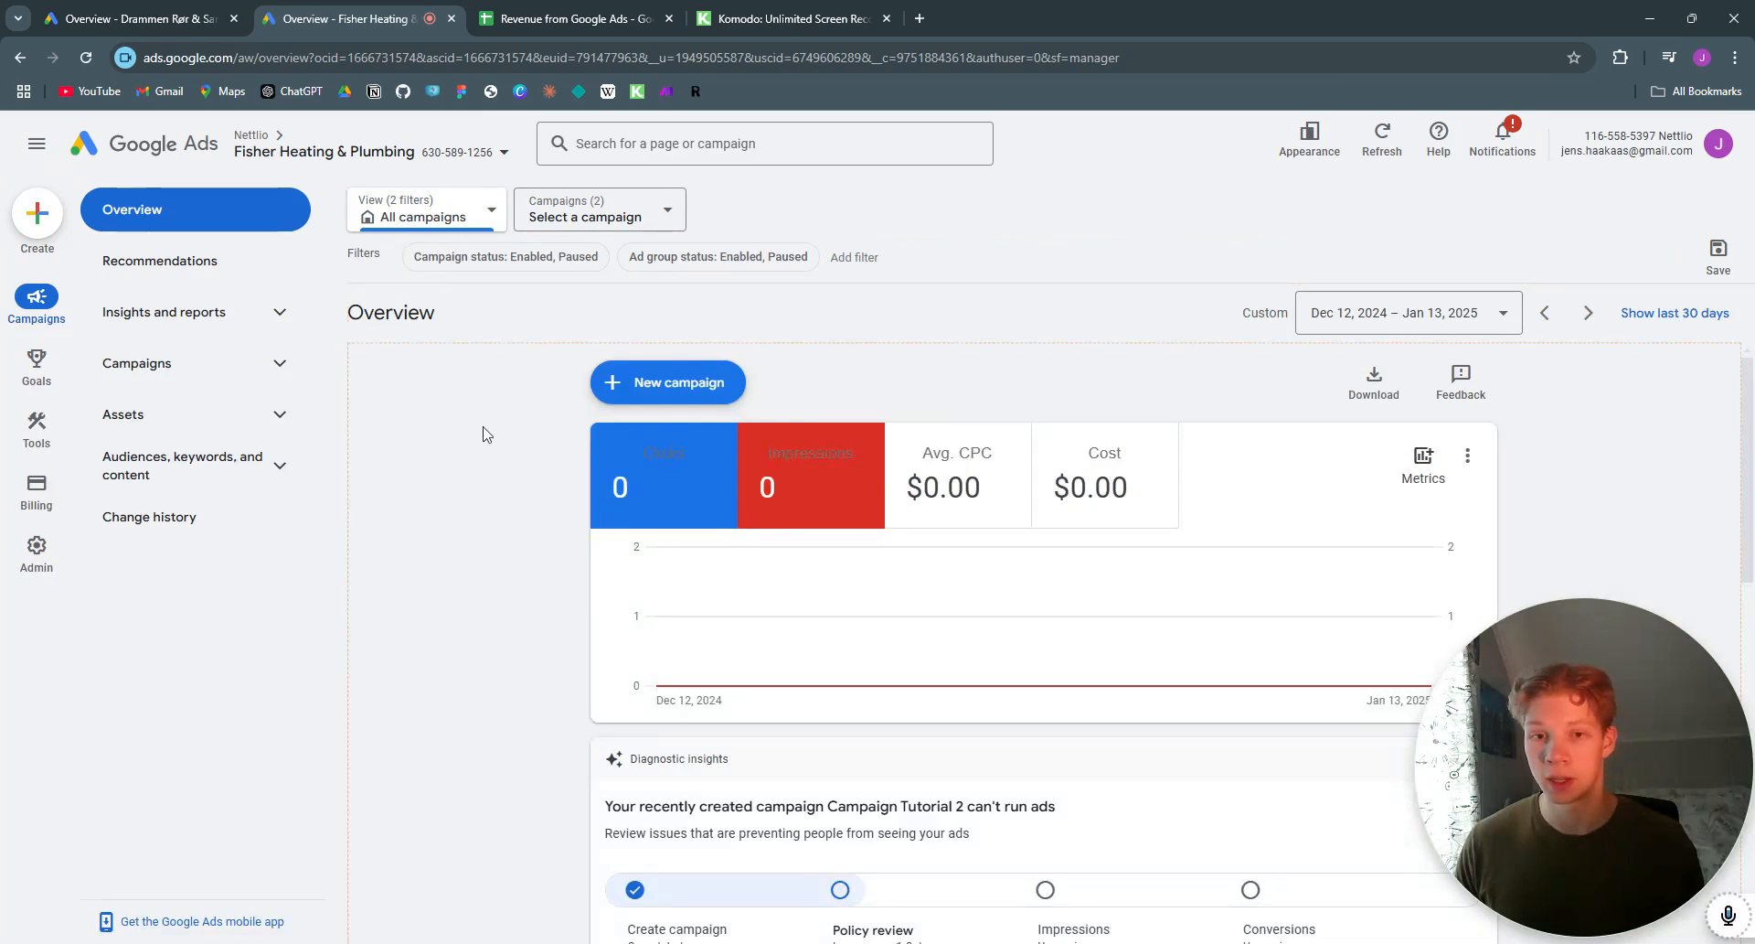
Step: Select Campaign Tutorial 2 in the account and open its campaign settings
left_click(274, 376)
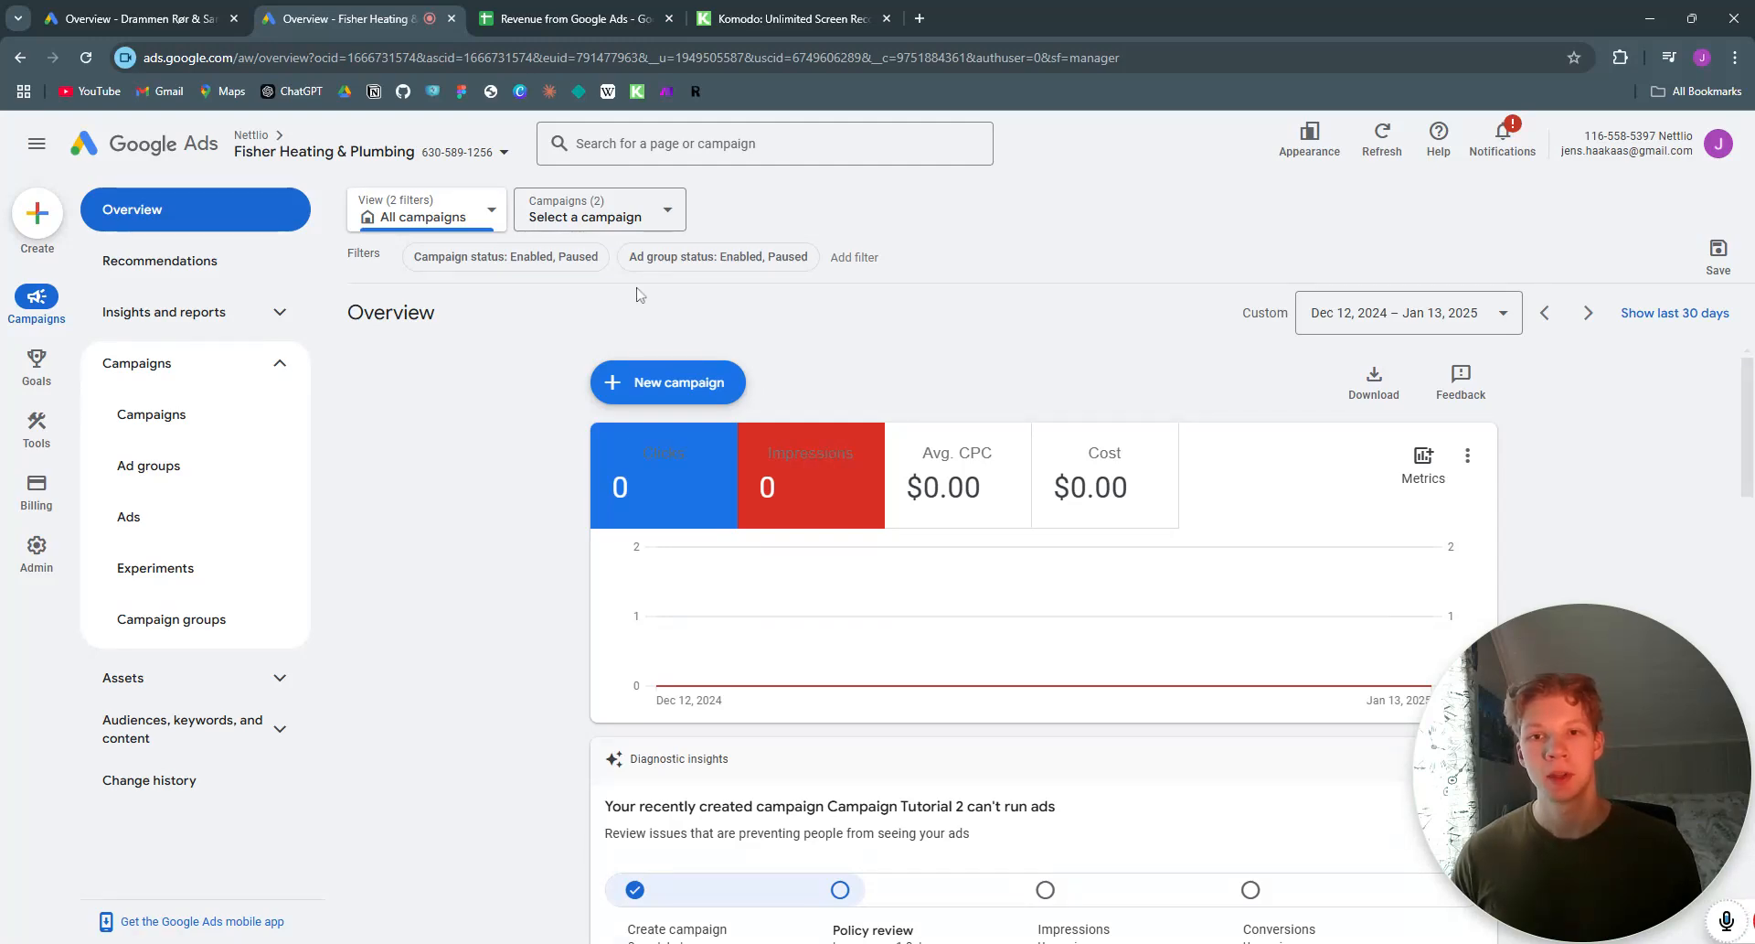
left_click(682, 203)
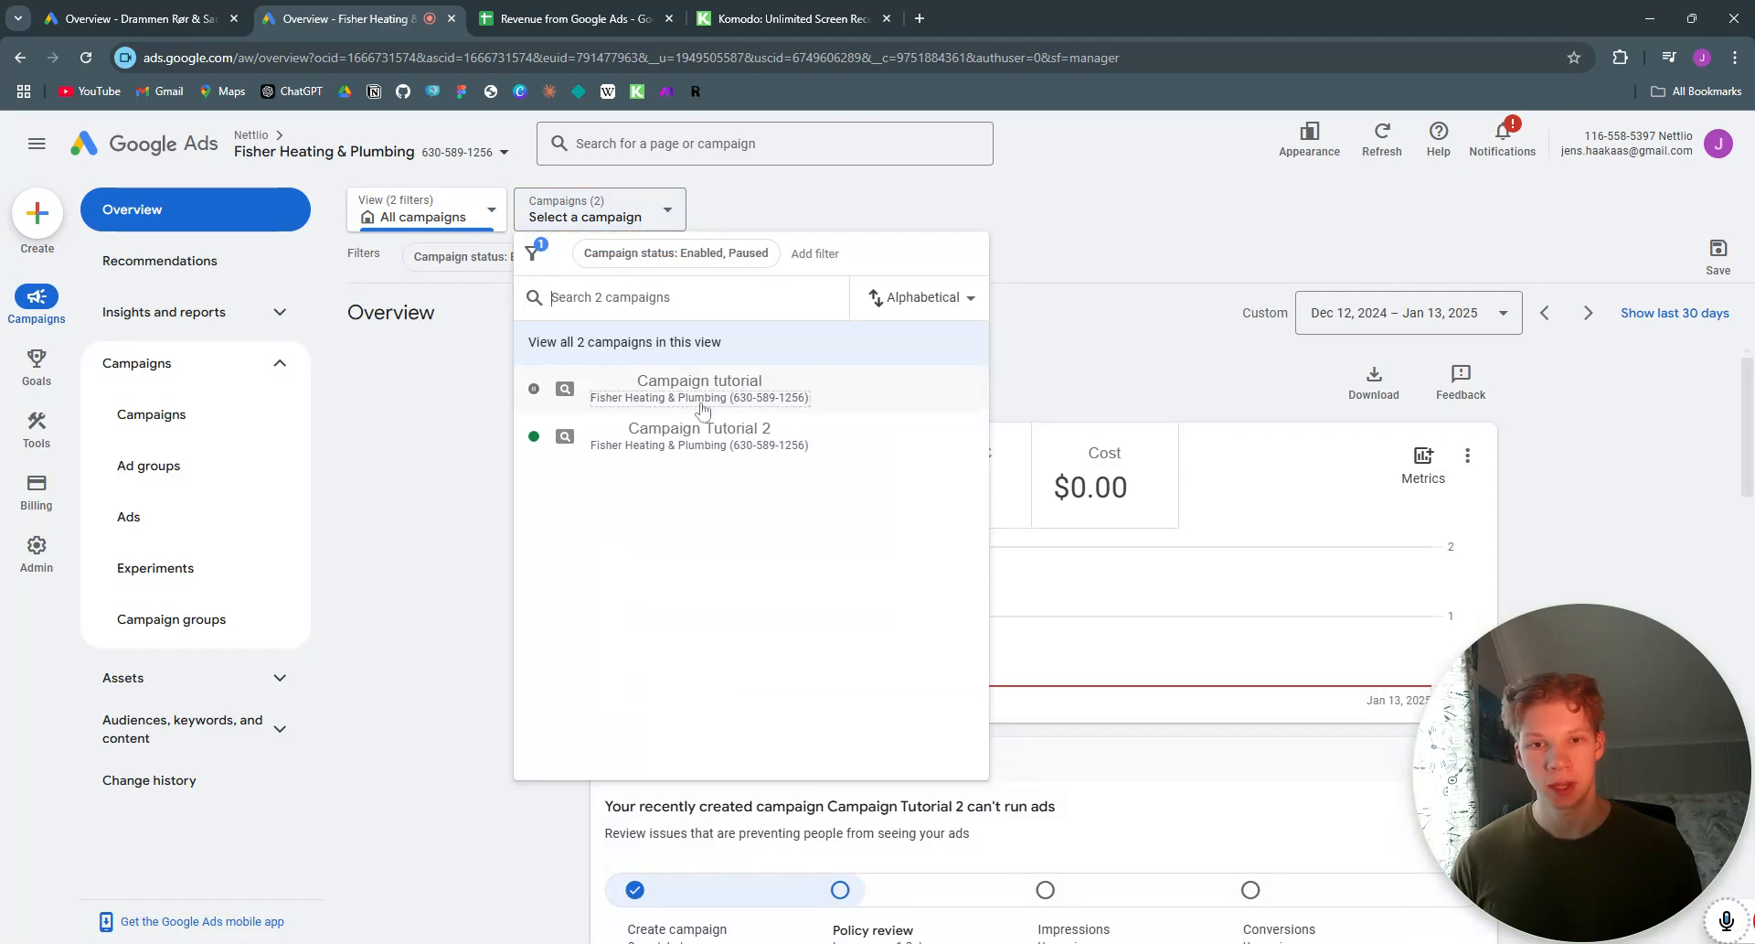
left_click(715, 446)
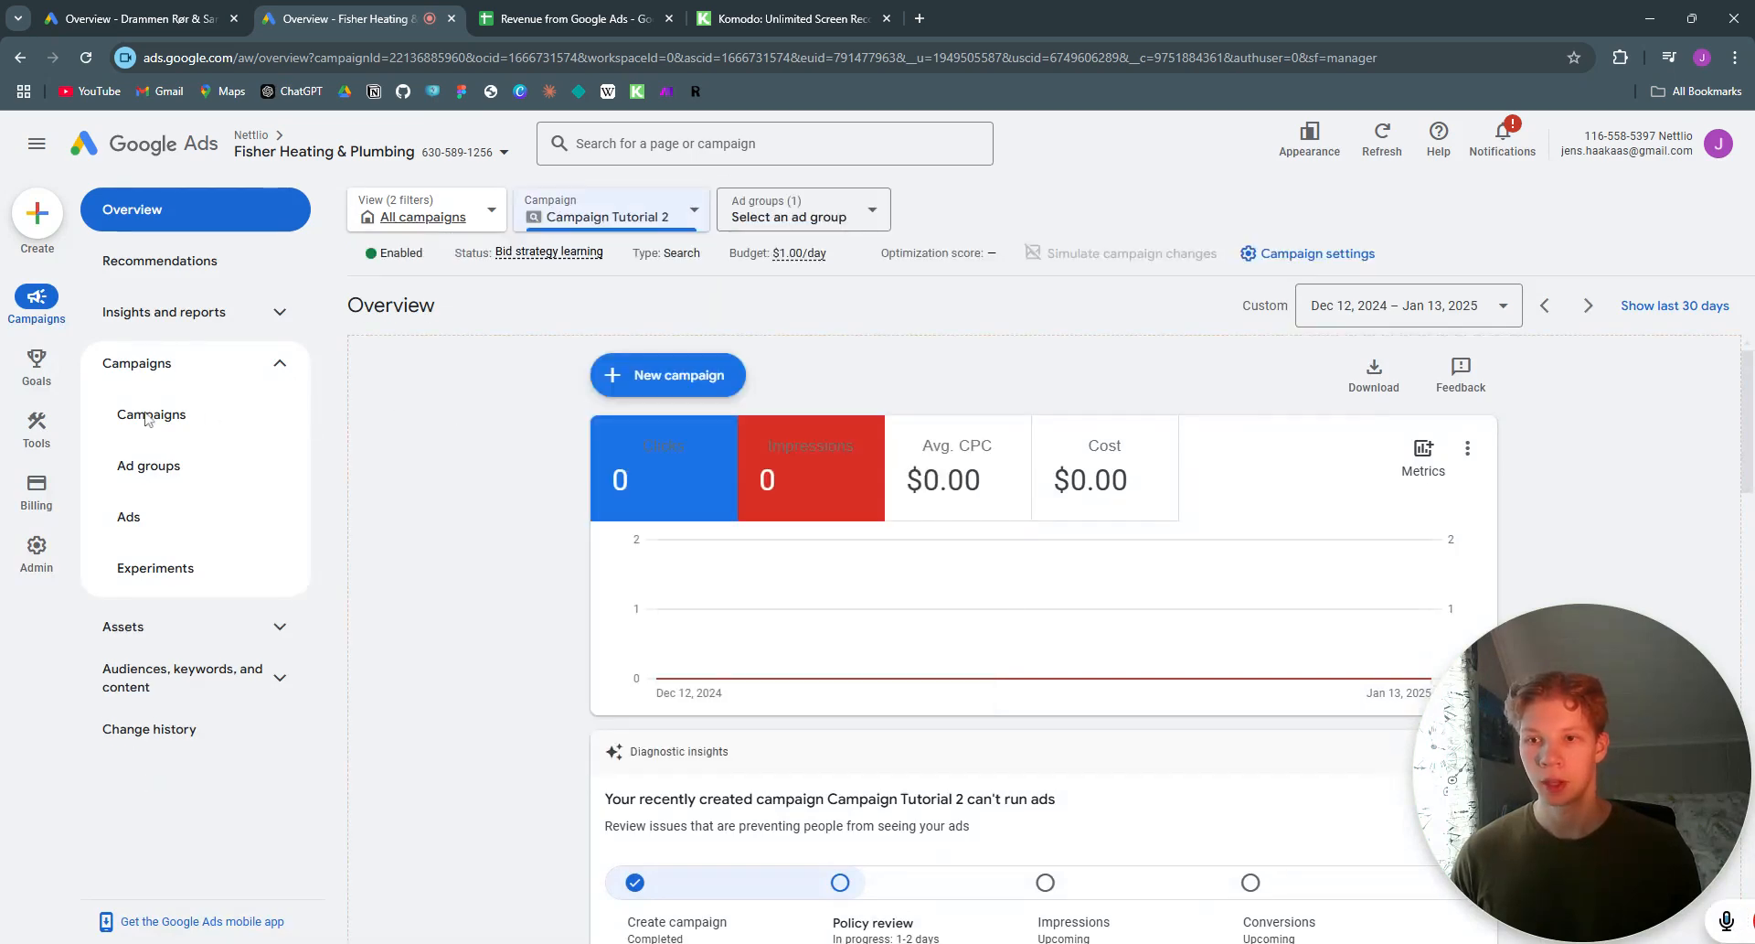
left_click(149, 419)
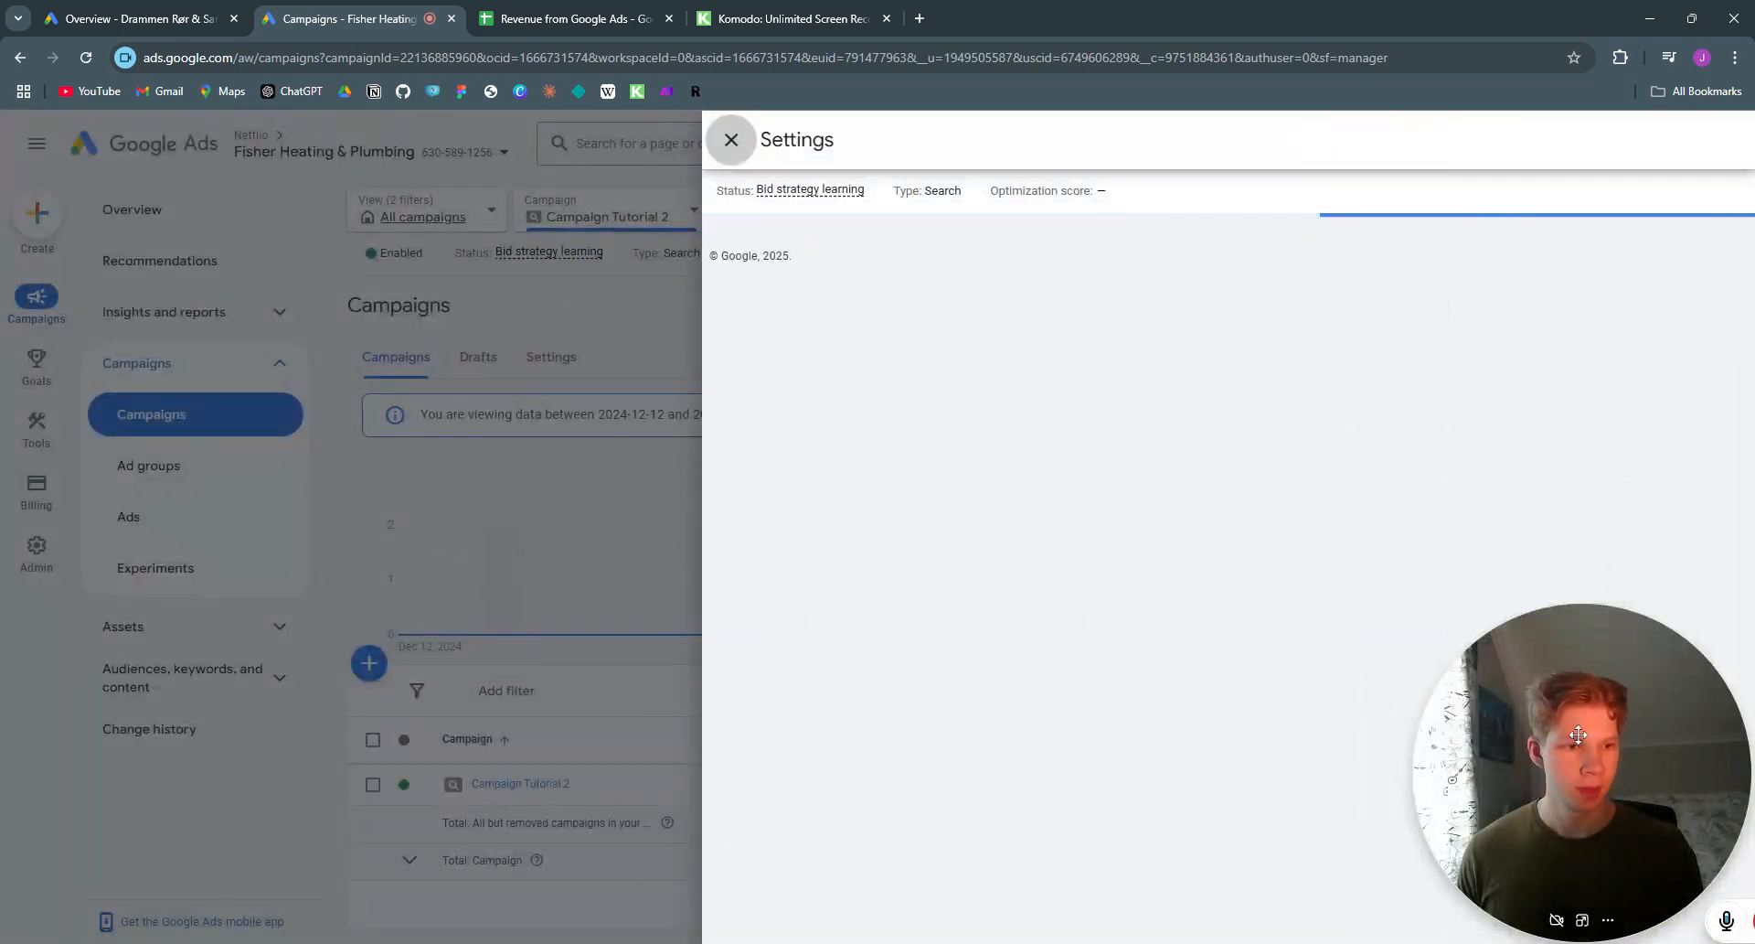
left_click_drag(1579, 734, 194, 760)
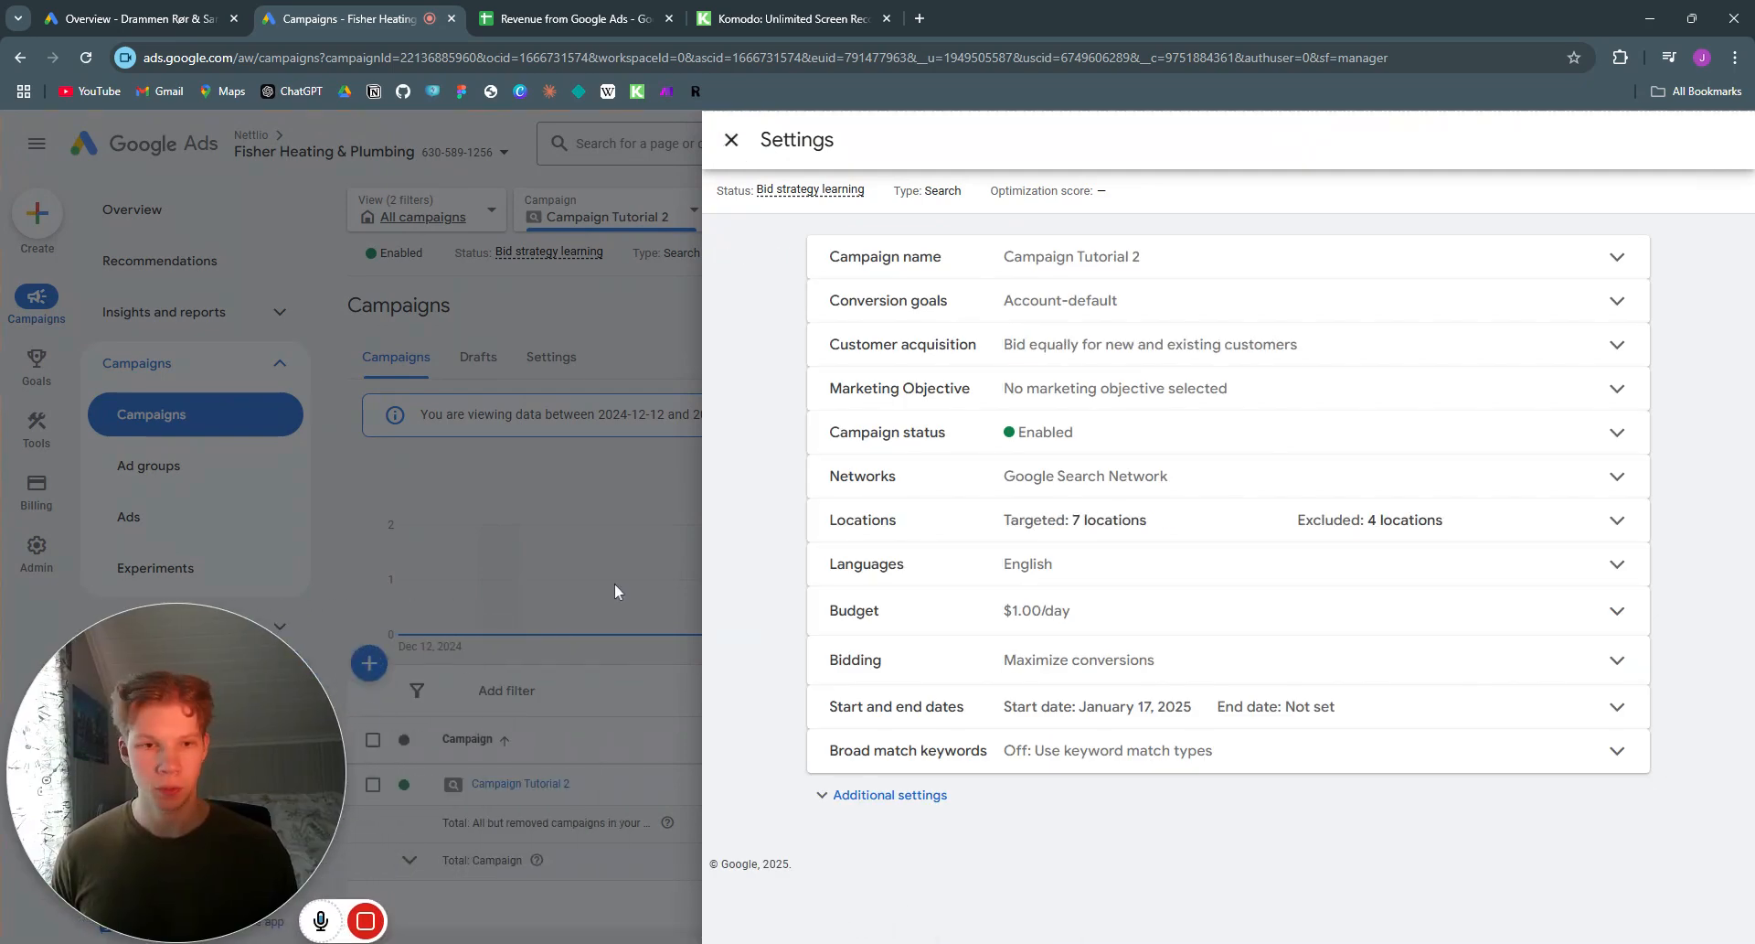
Step: Change the campaign's bid strategy to Manual CPC by selecting a strategy directly, and save it
left_click(1635, 667)
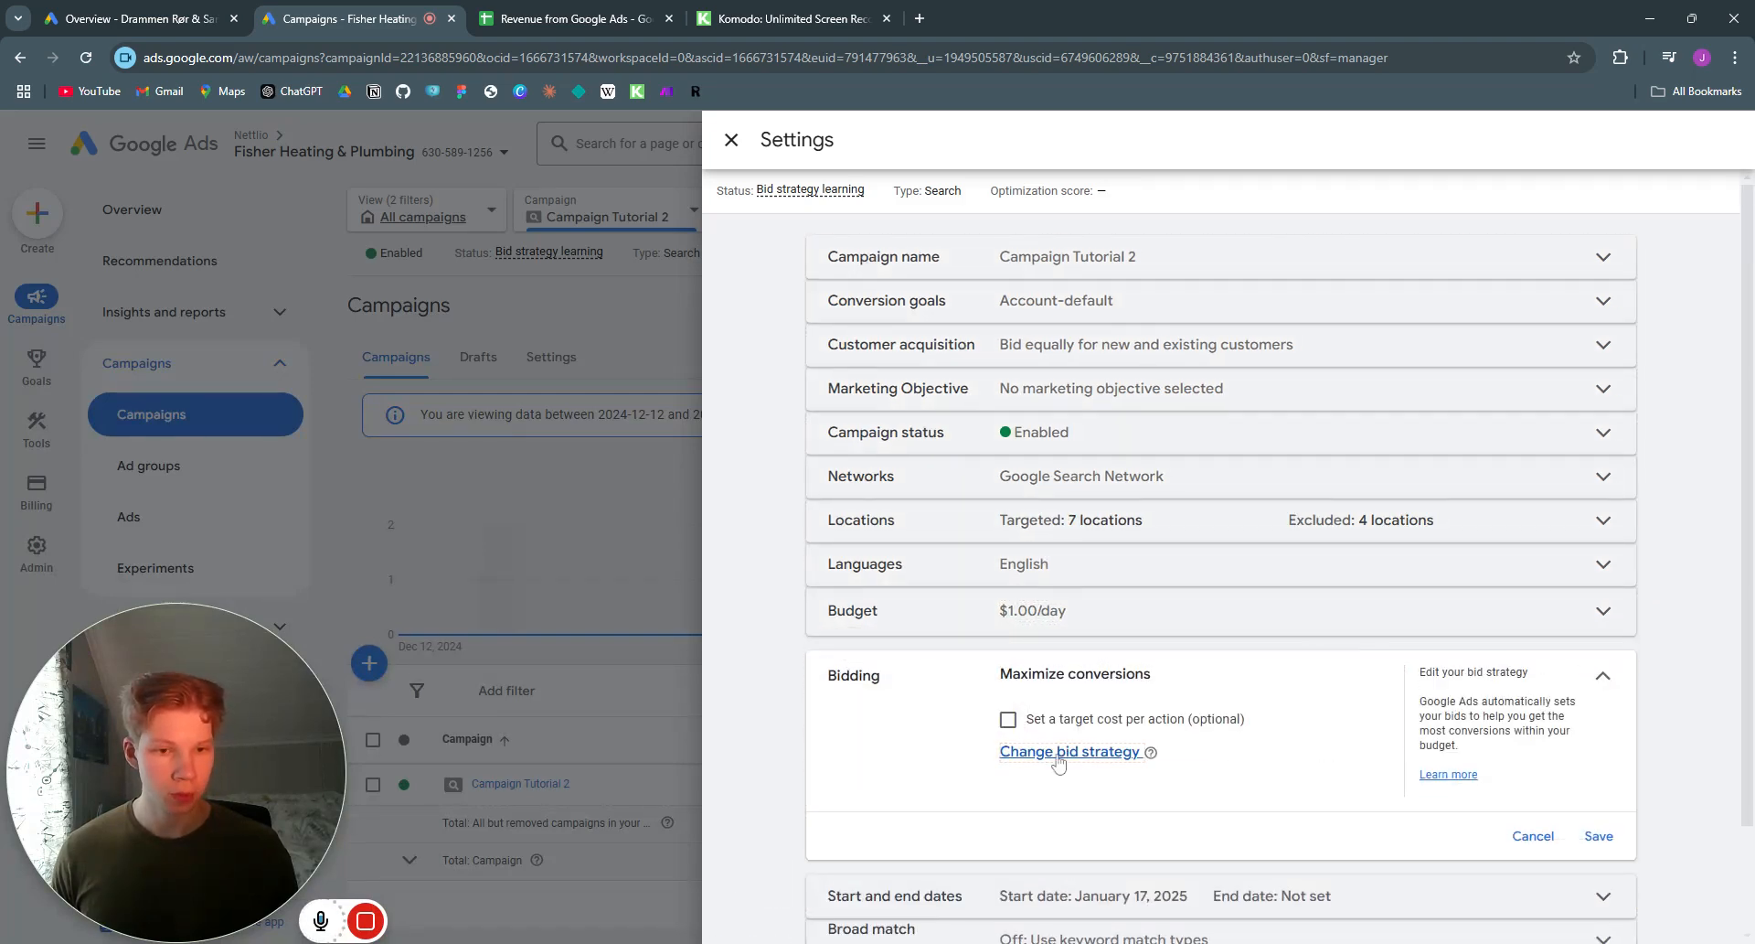
left_click(1058, 762)
scroll(1142, 631, "down", 2)
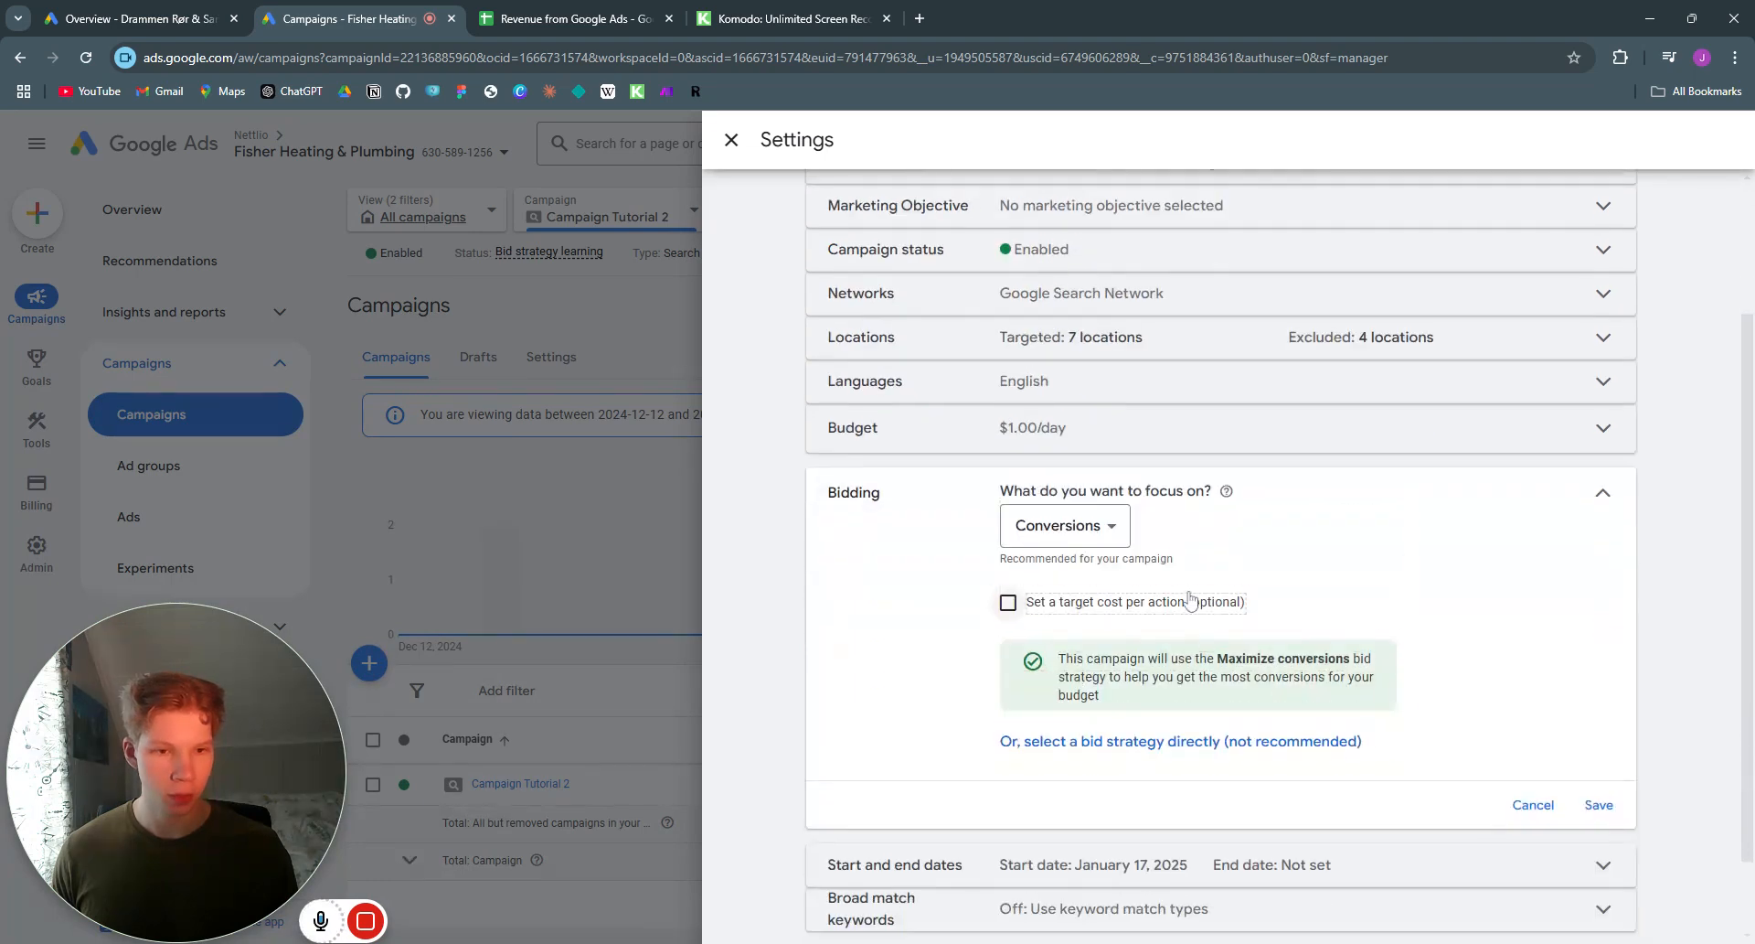
left_click(1078, 743)
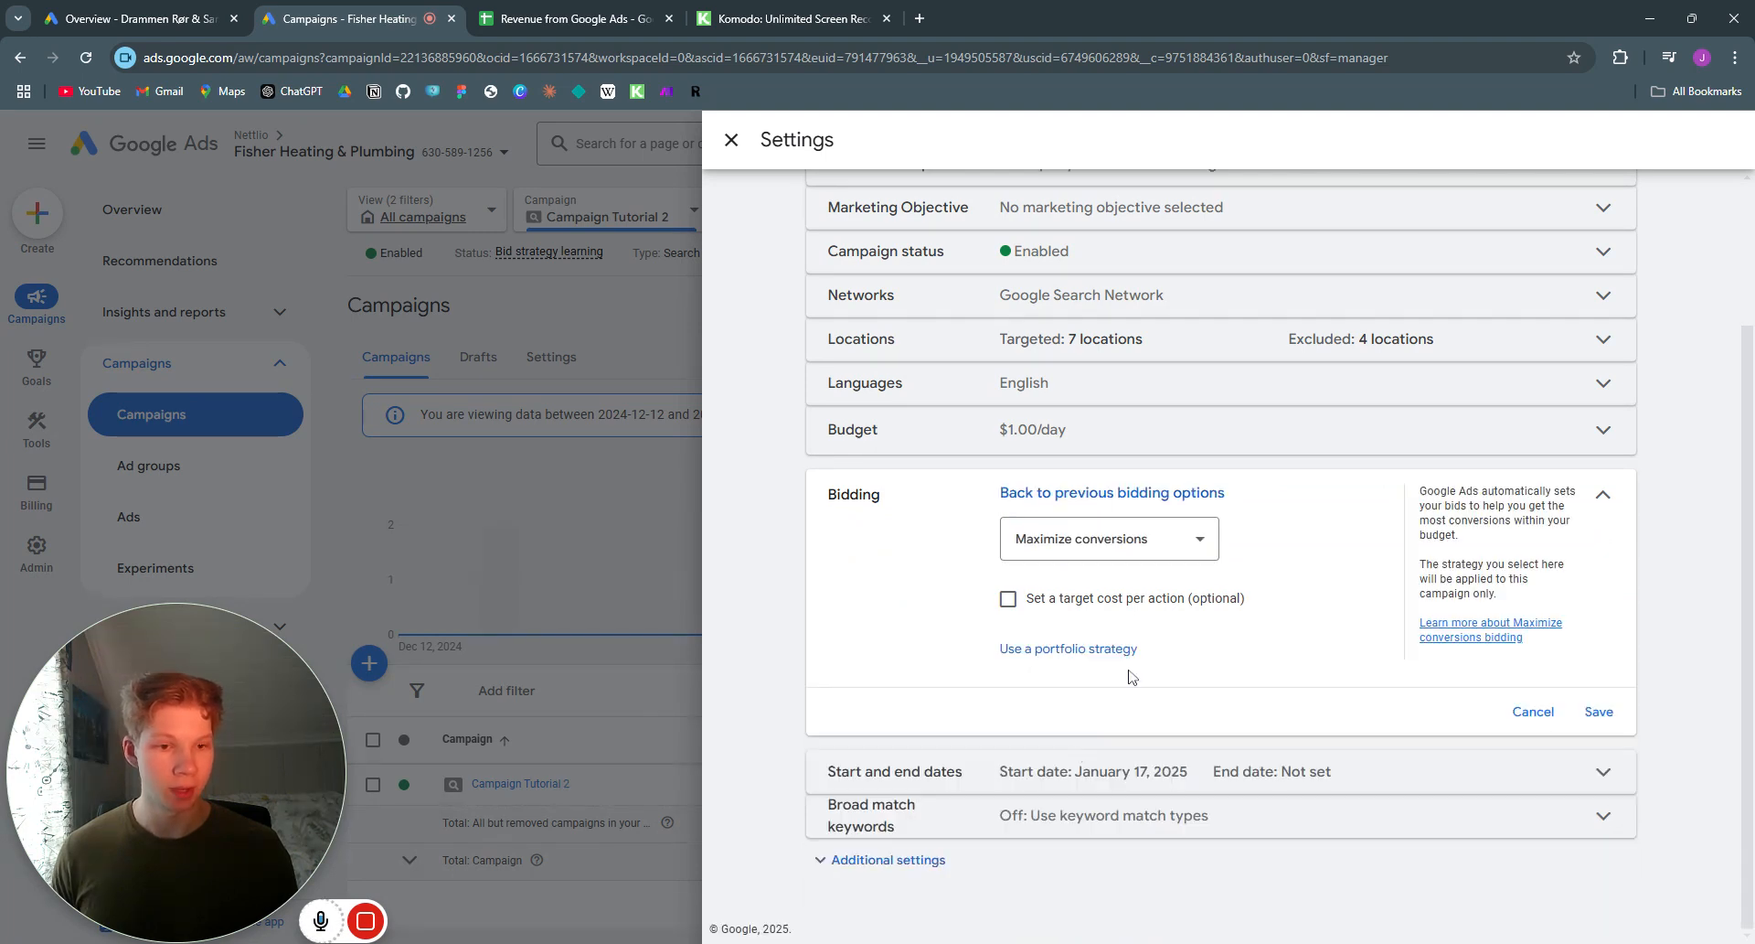
left_click(1207, 547)
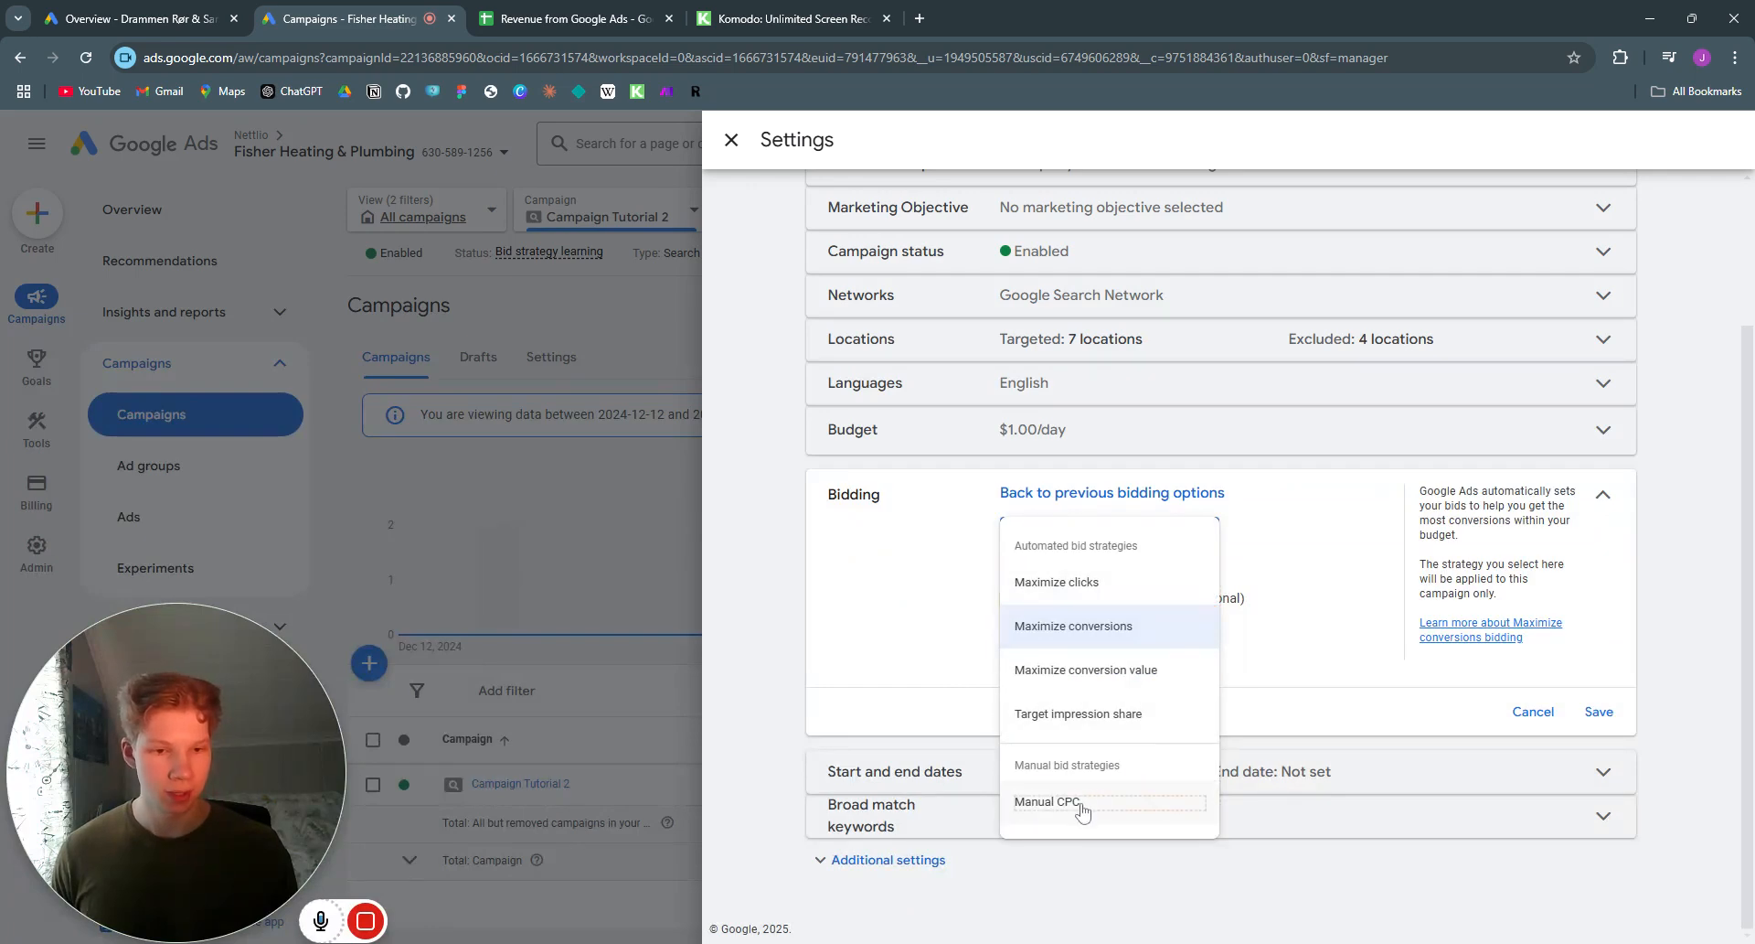
left_click(1048, 802)
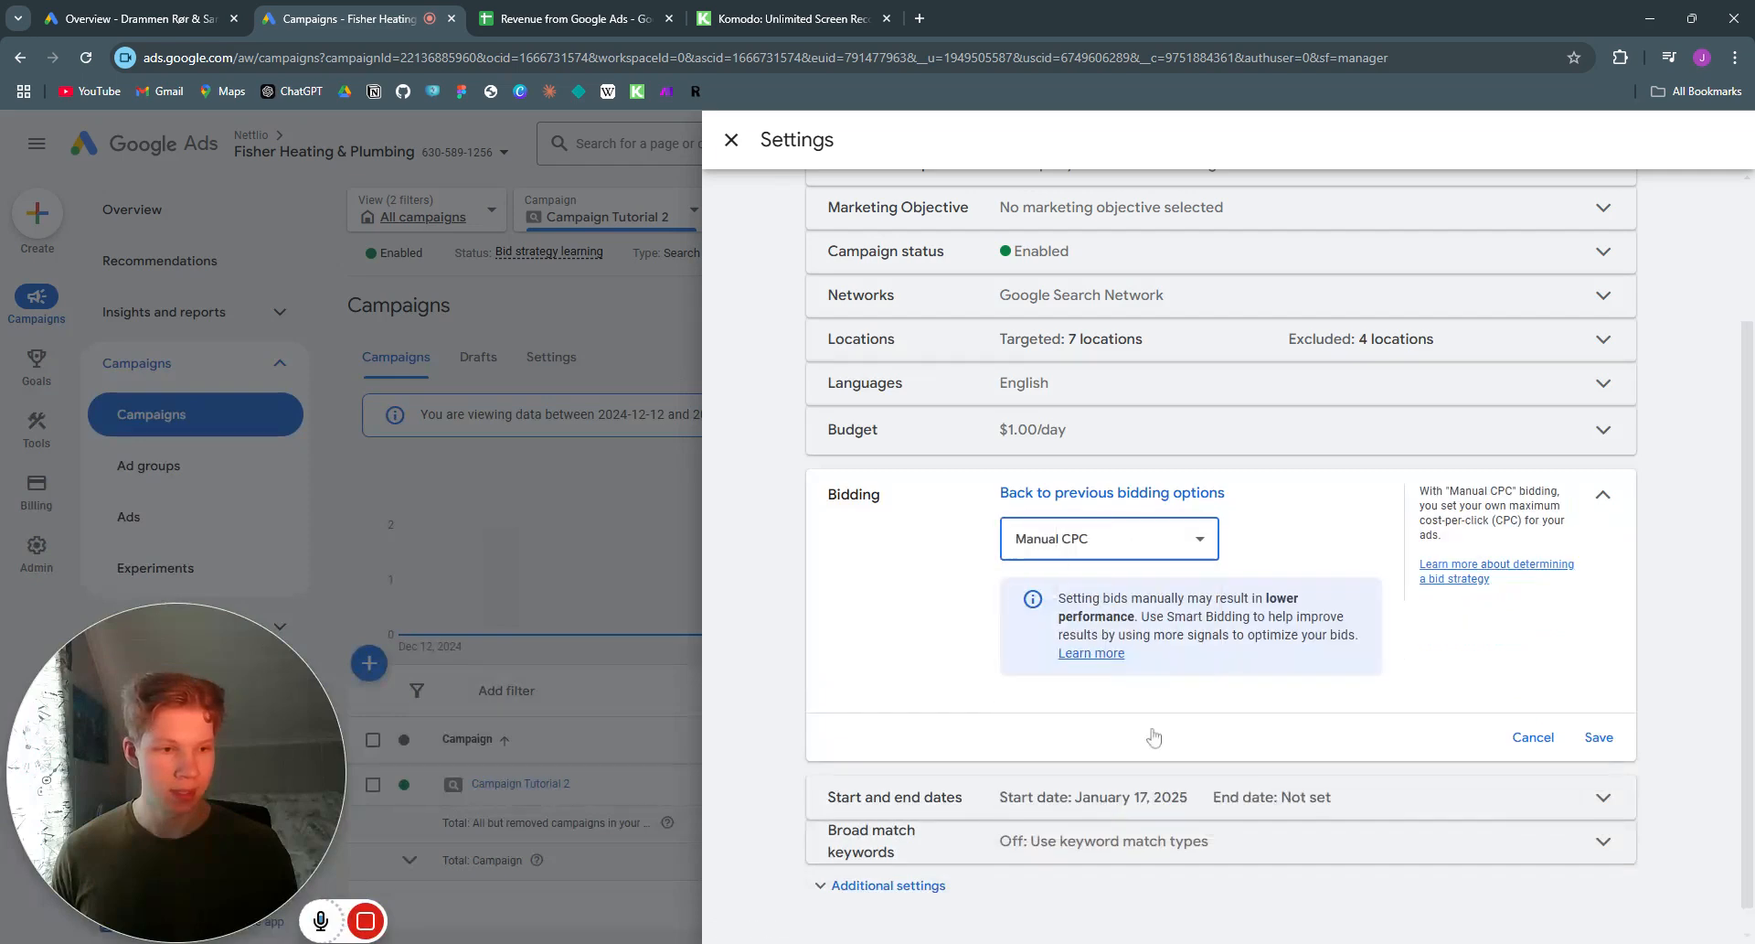
left_click(1598, 737)
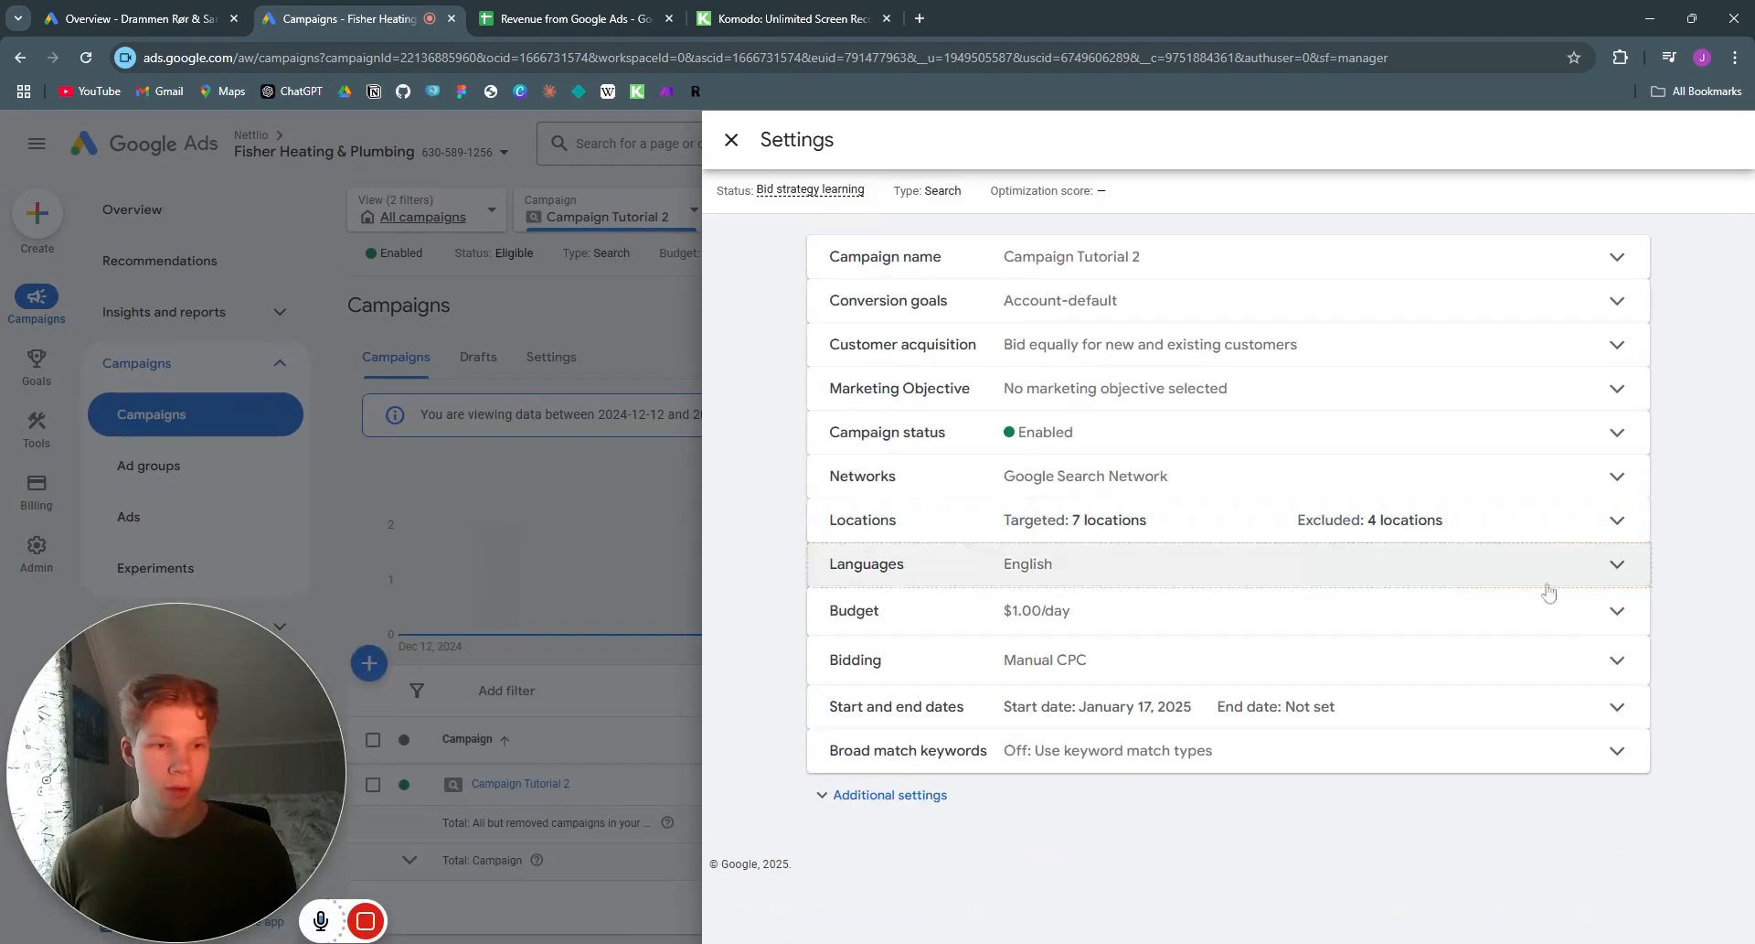
Step: Inspect the campaign's average daily budget setting and close the settings
left_click(1617, 610)
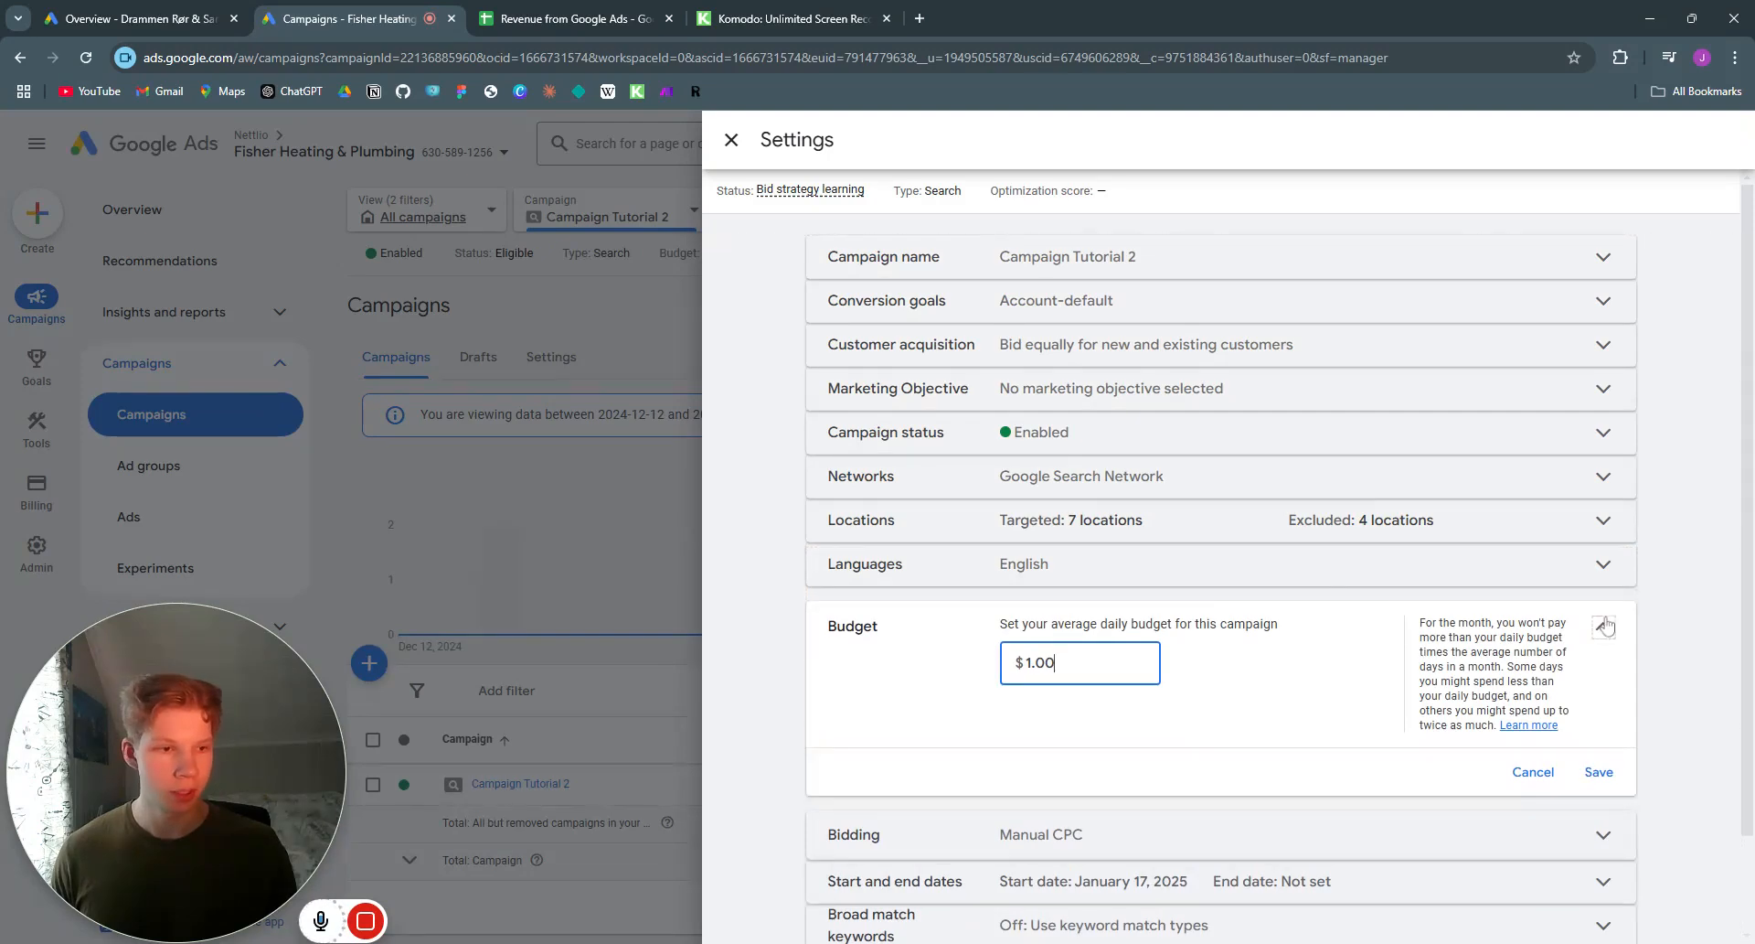
left_click(1605, 625)
left_click(732, 139)
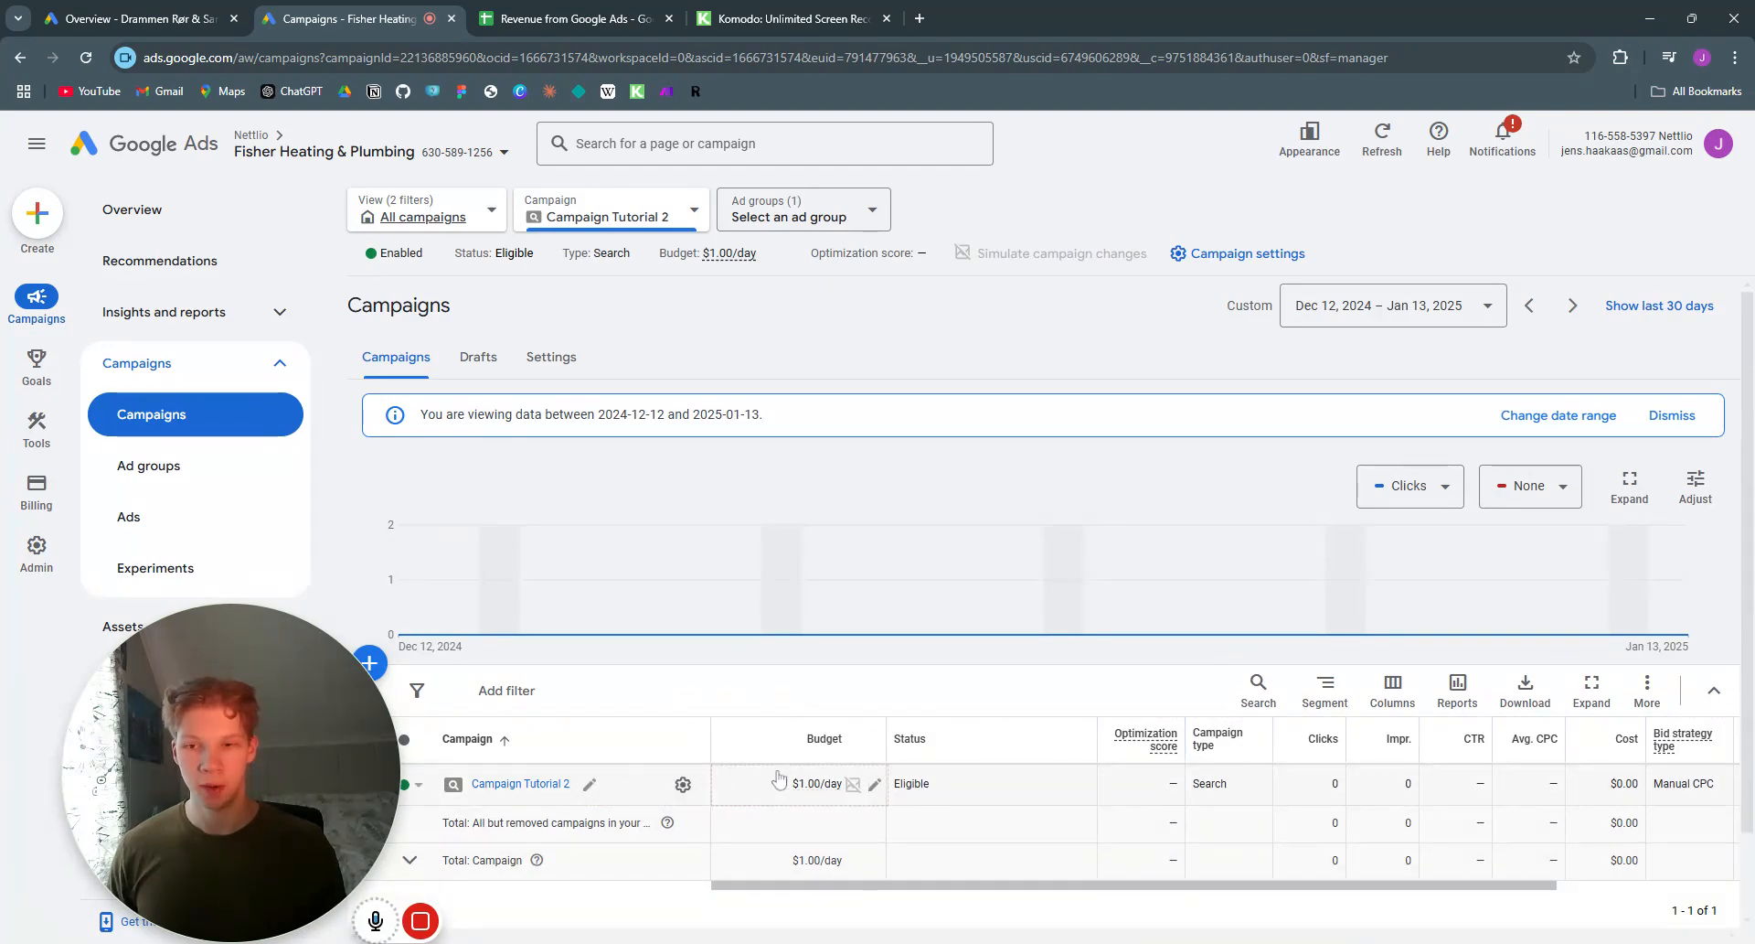
left_click_drag(294, 760, 1657, 666)
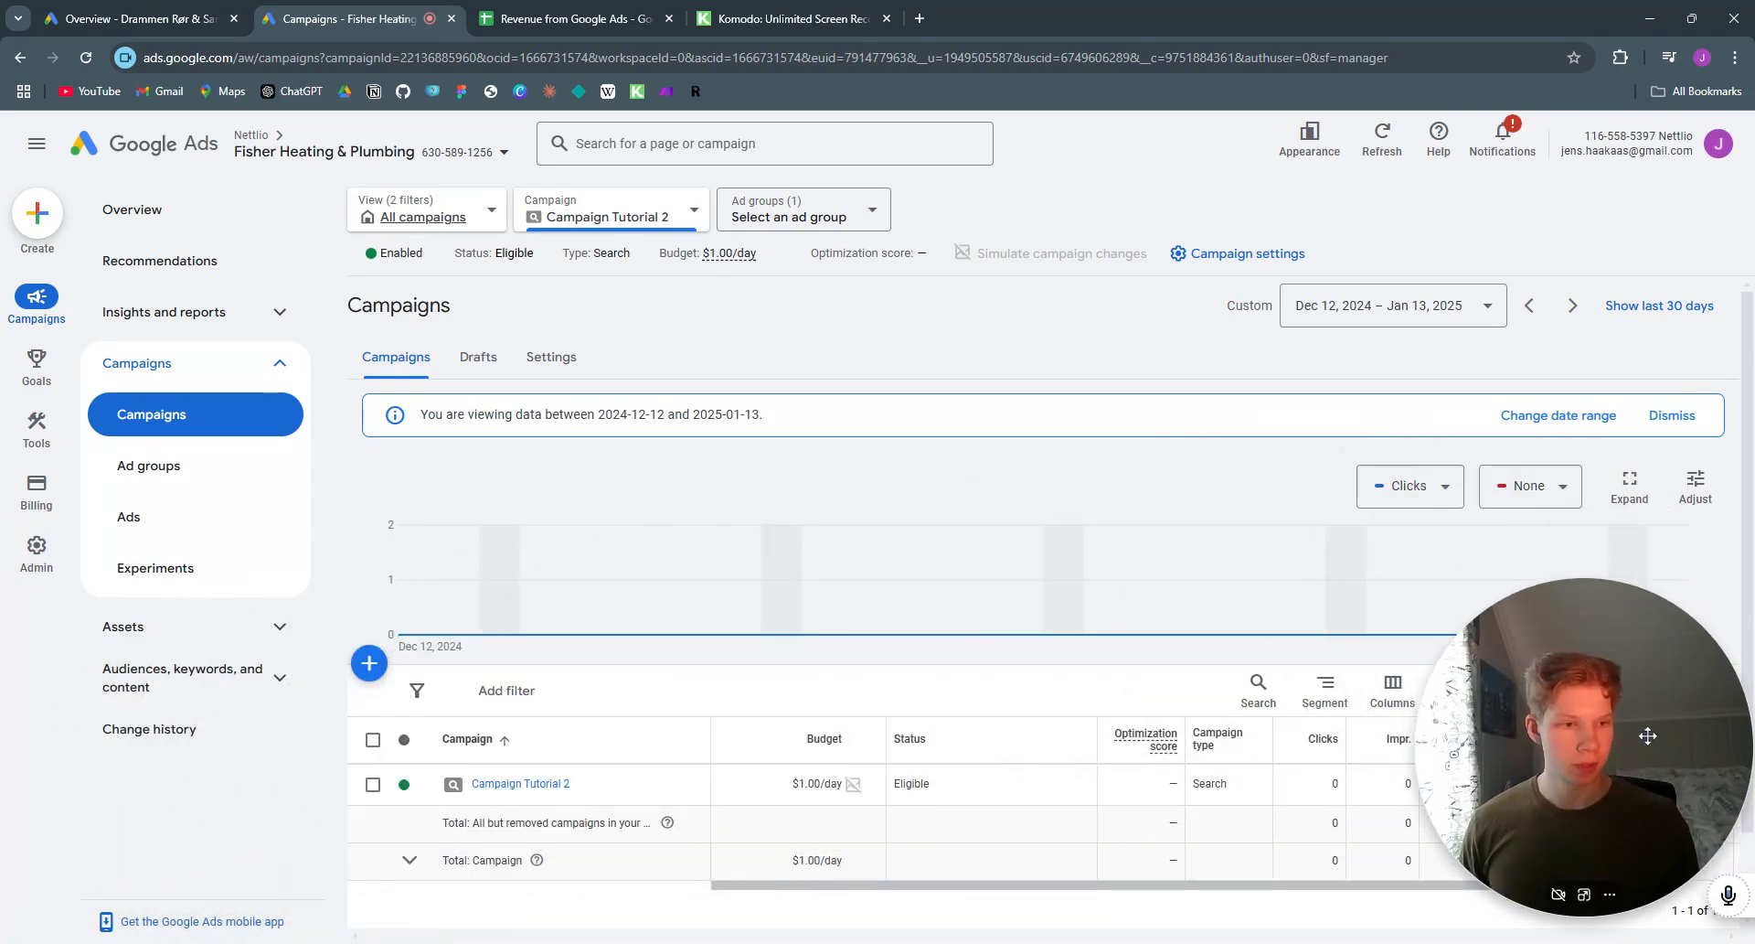
Step: Open Keyword Planner and start discovering new keywords from products or services
mouse_move(47, 425)
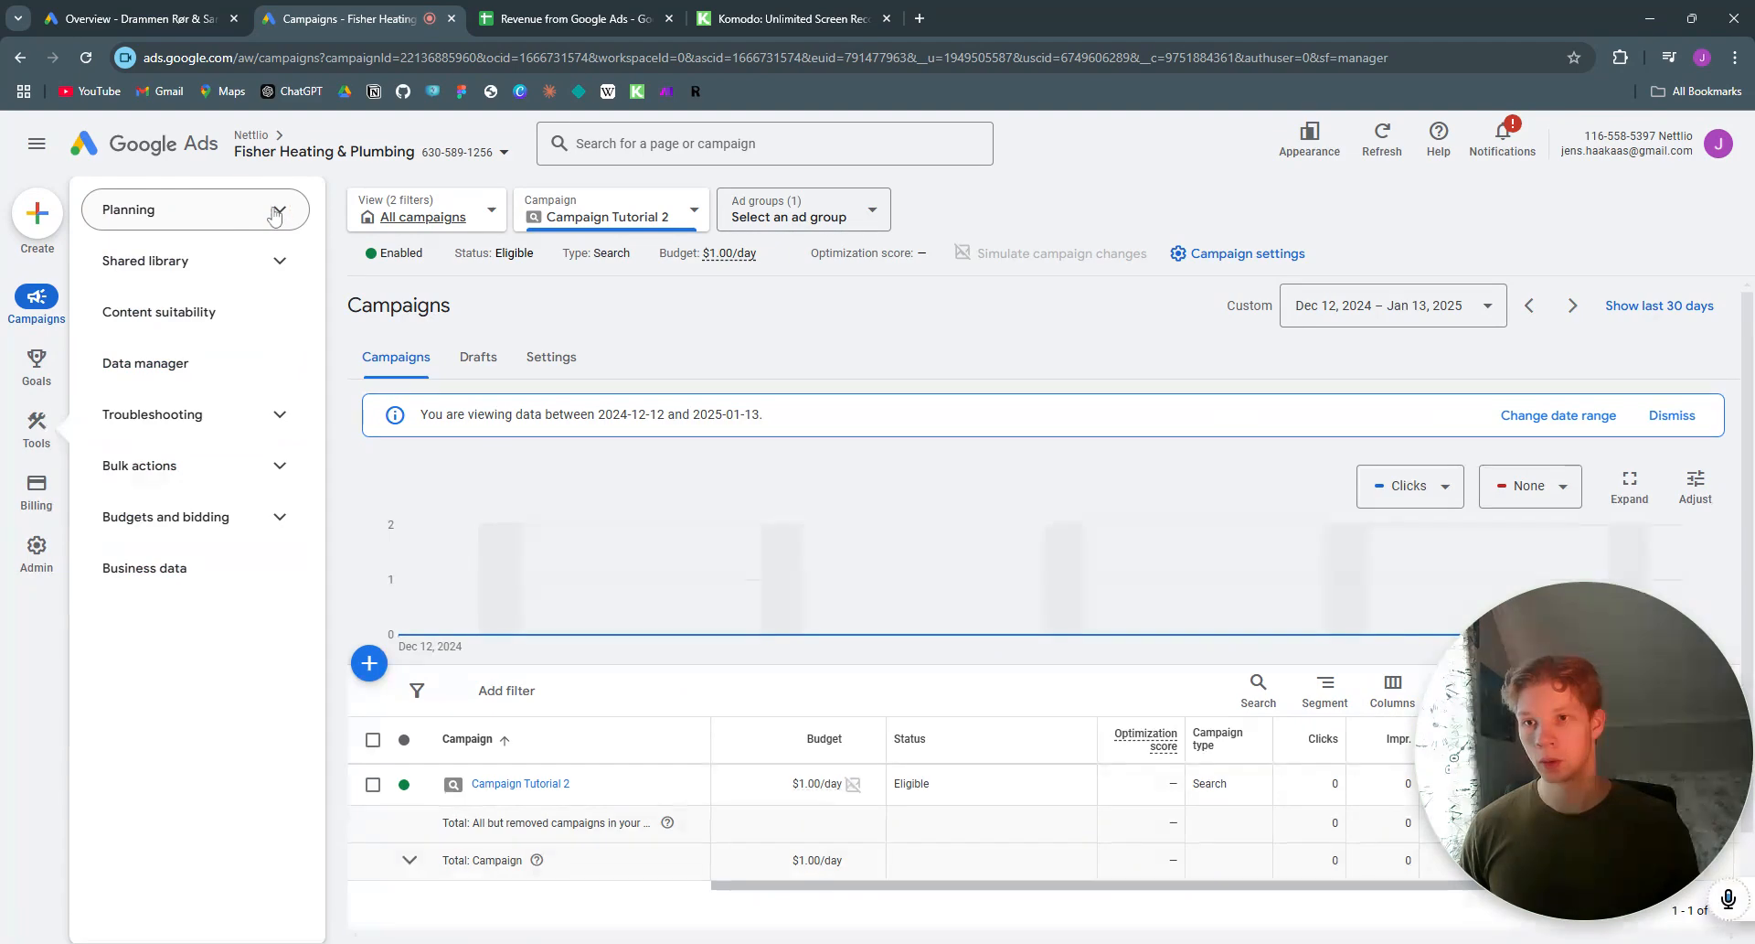
left_click(274, 213)
left_click(204, 265)
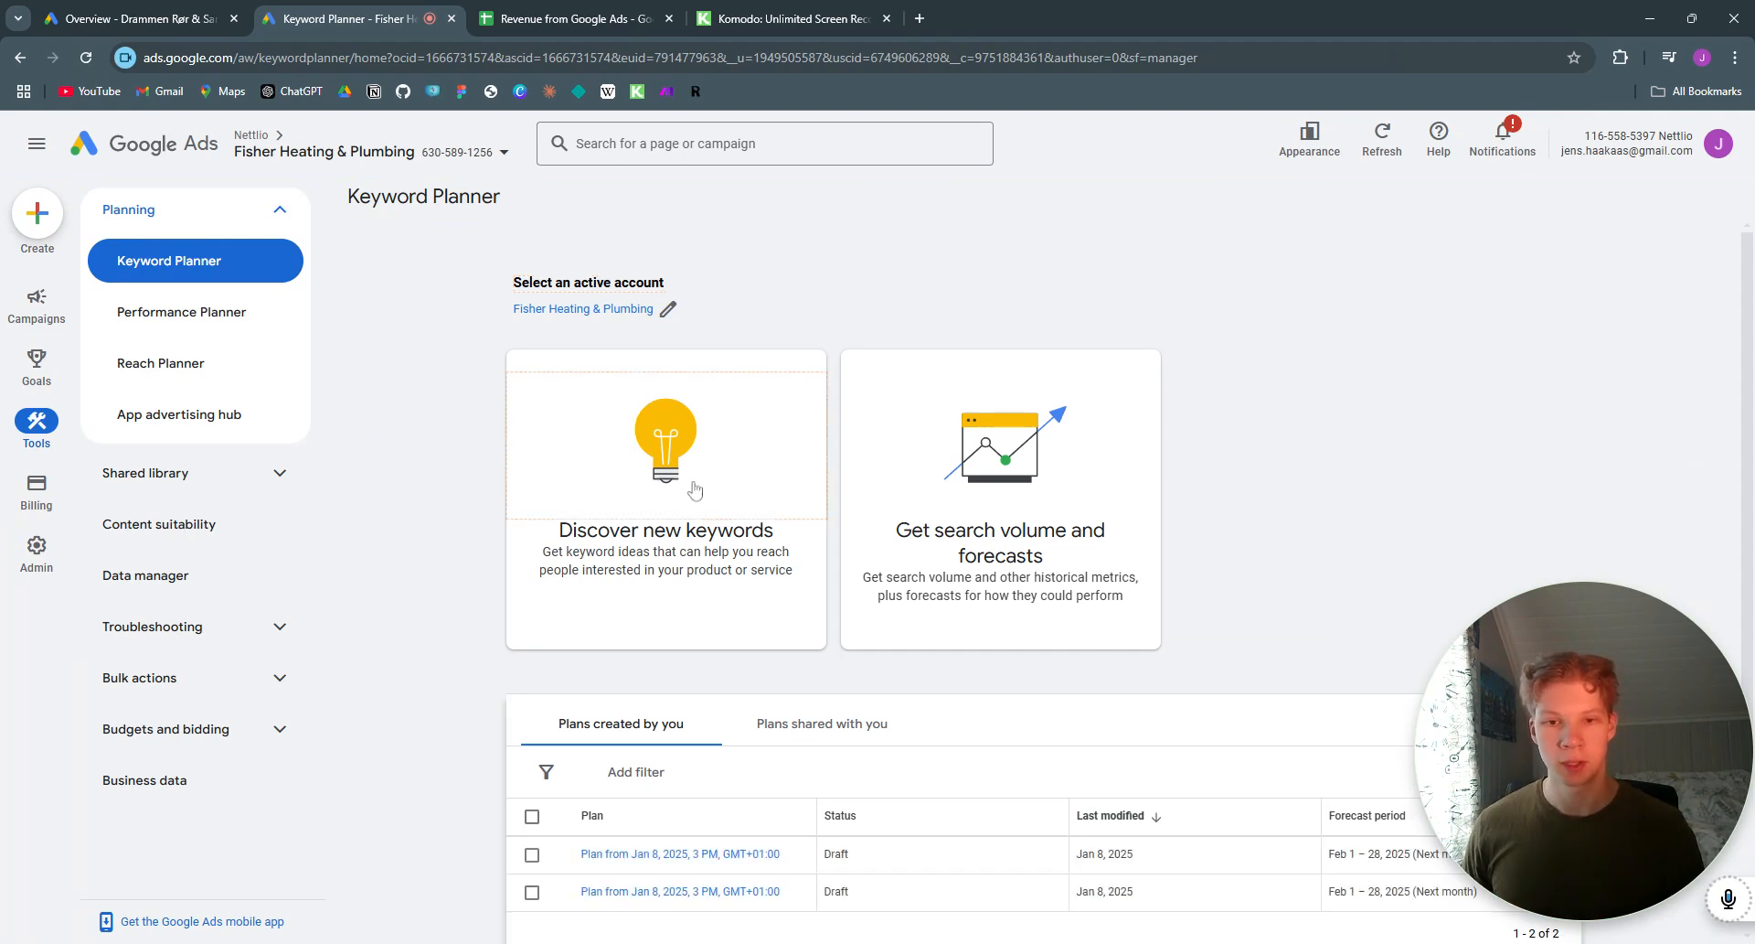
left_click(695, 491)
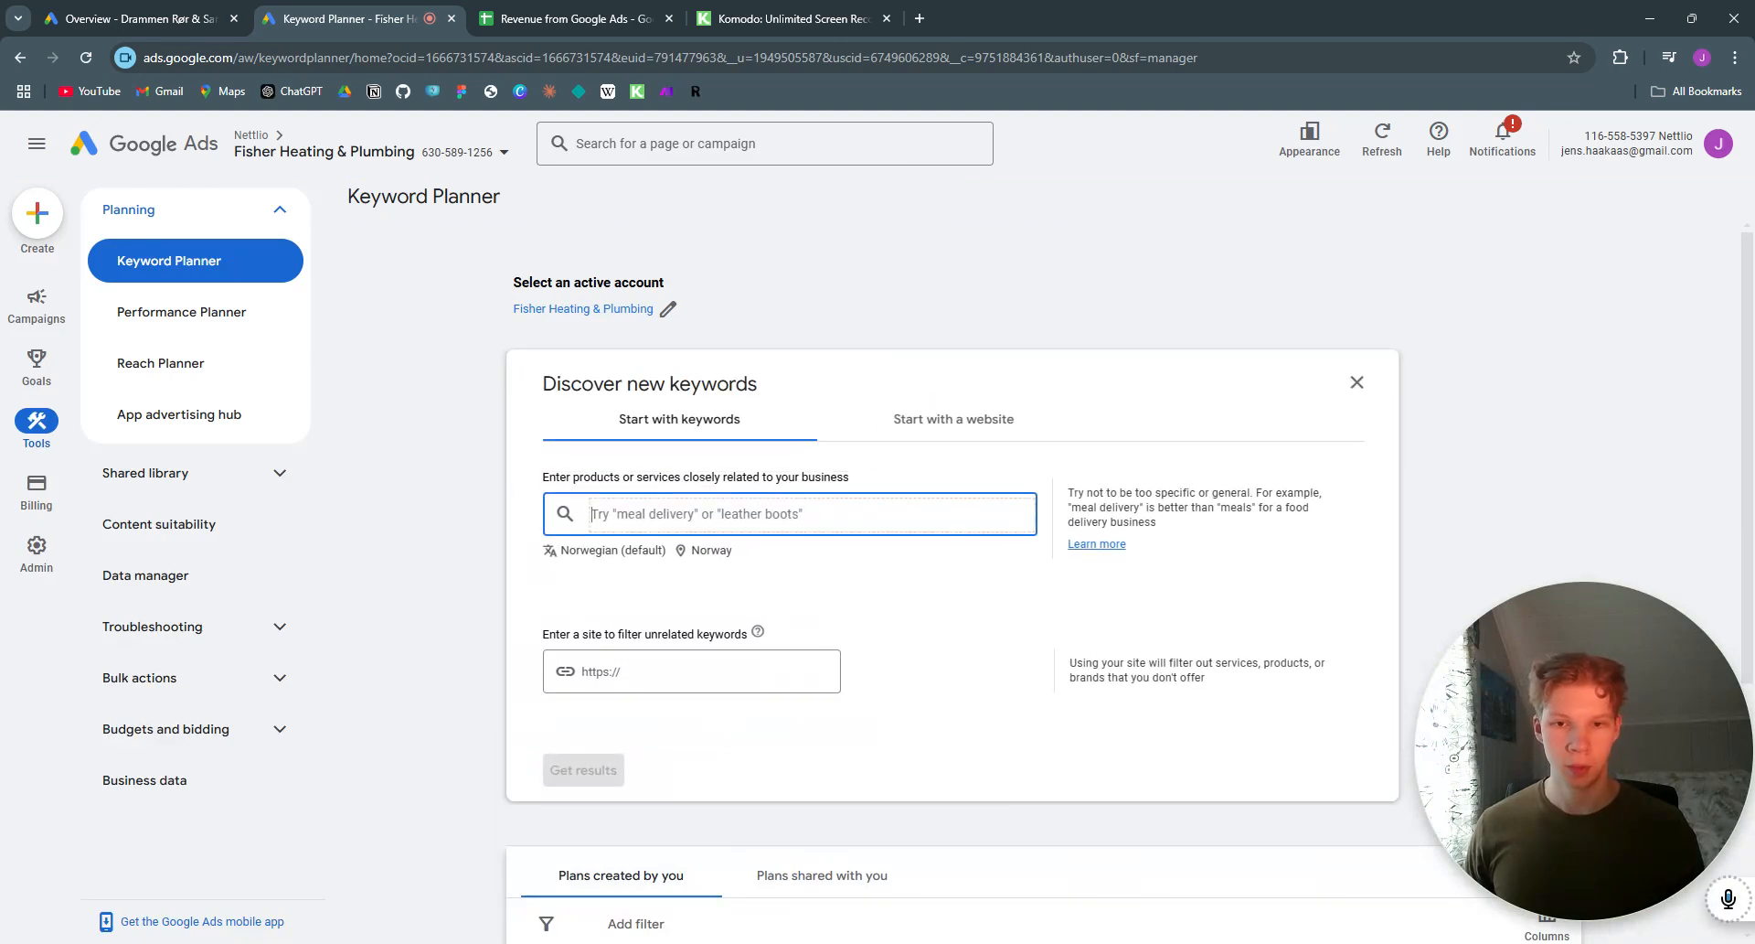
Step: Replace Norway with Boston, Massachusetts, United States as the keyword research location and save it
left_click(706, 551)
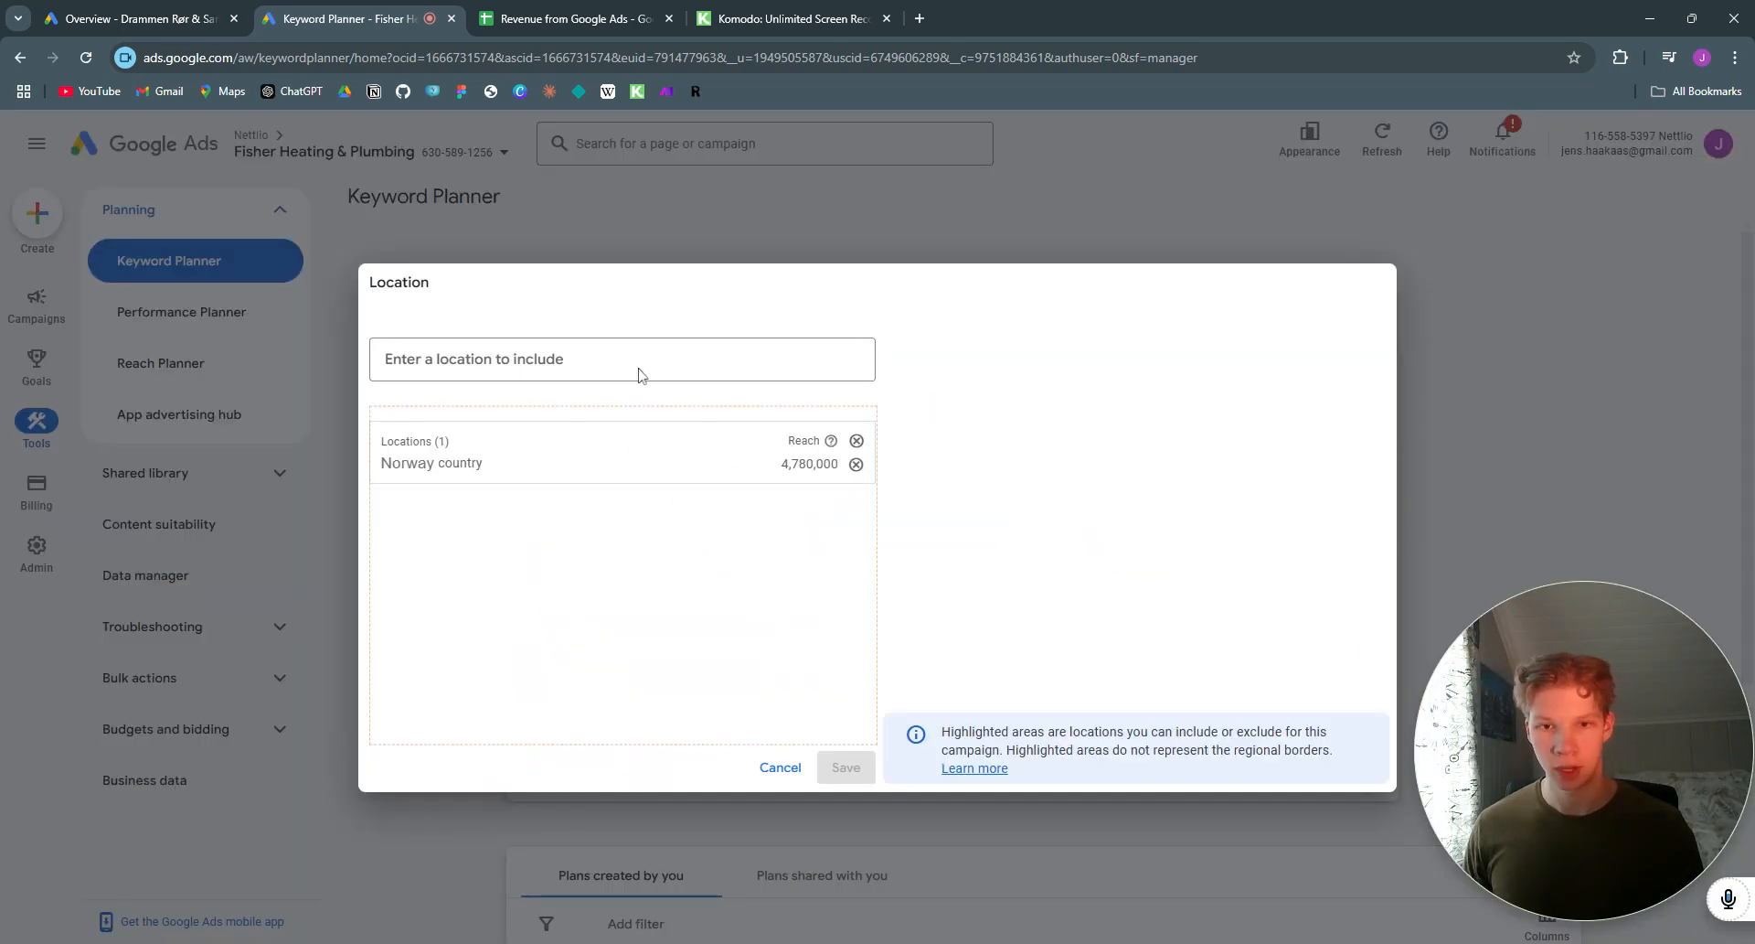
left_click(695, 351)
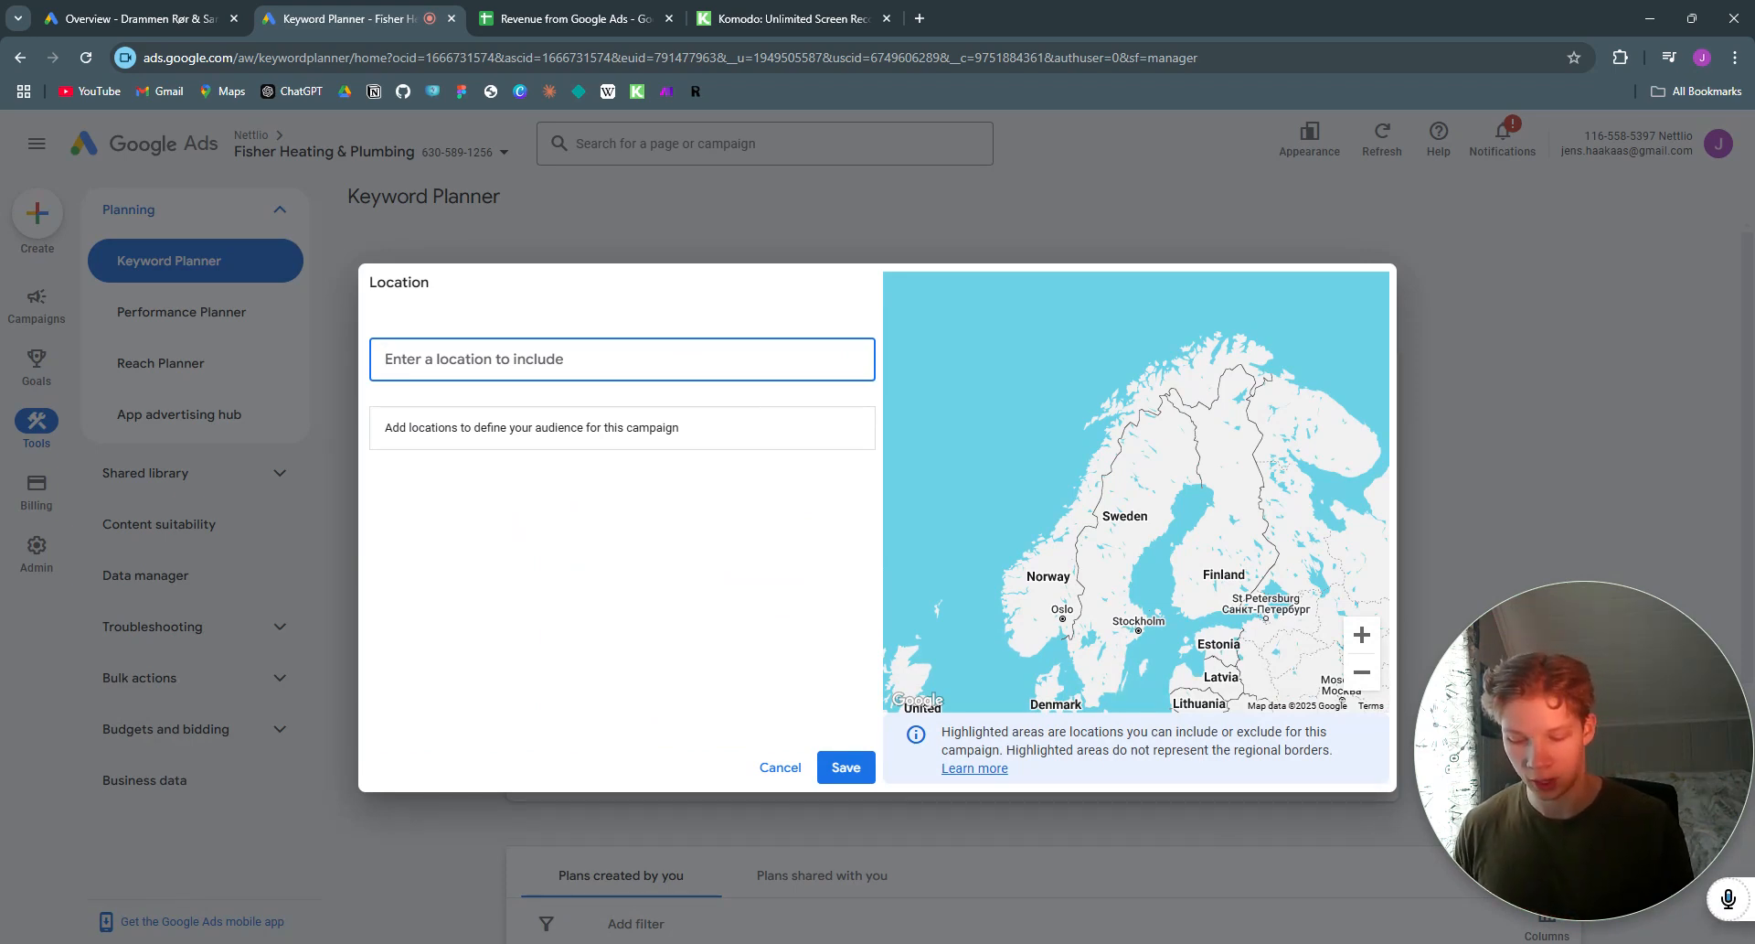
type("boston")
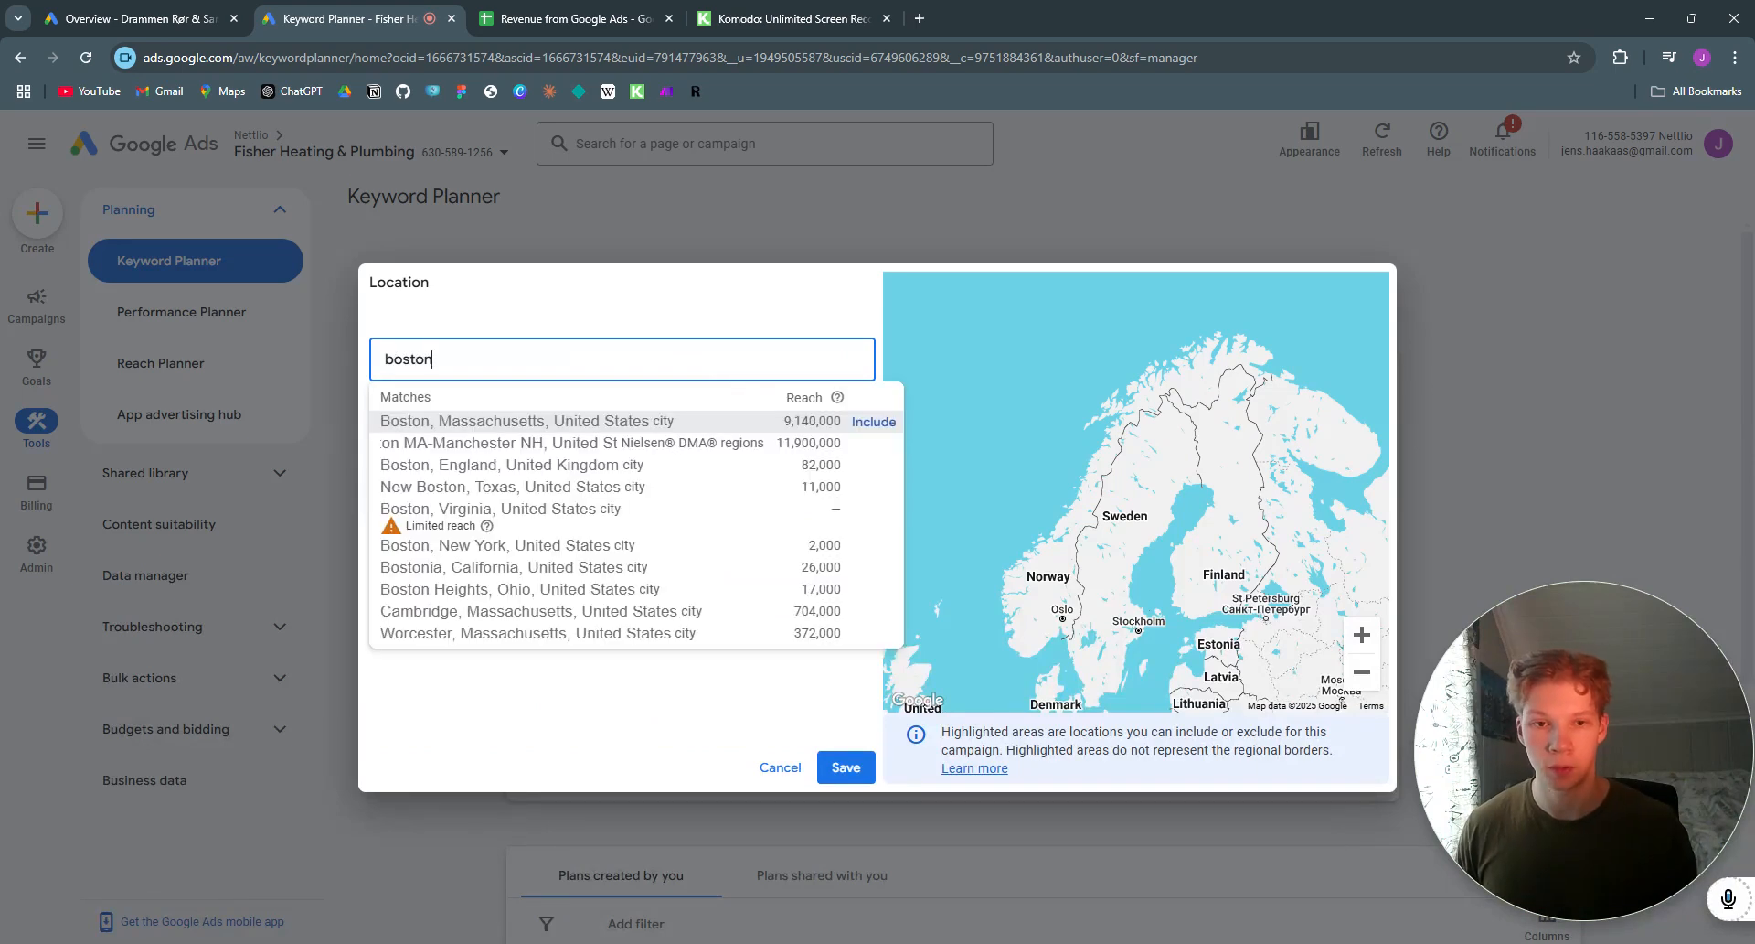
left_click(874, 426)
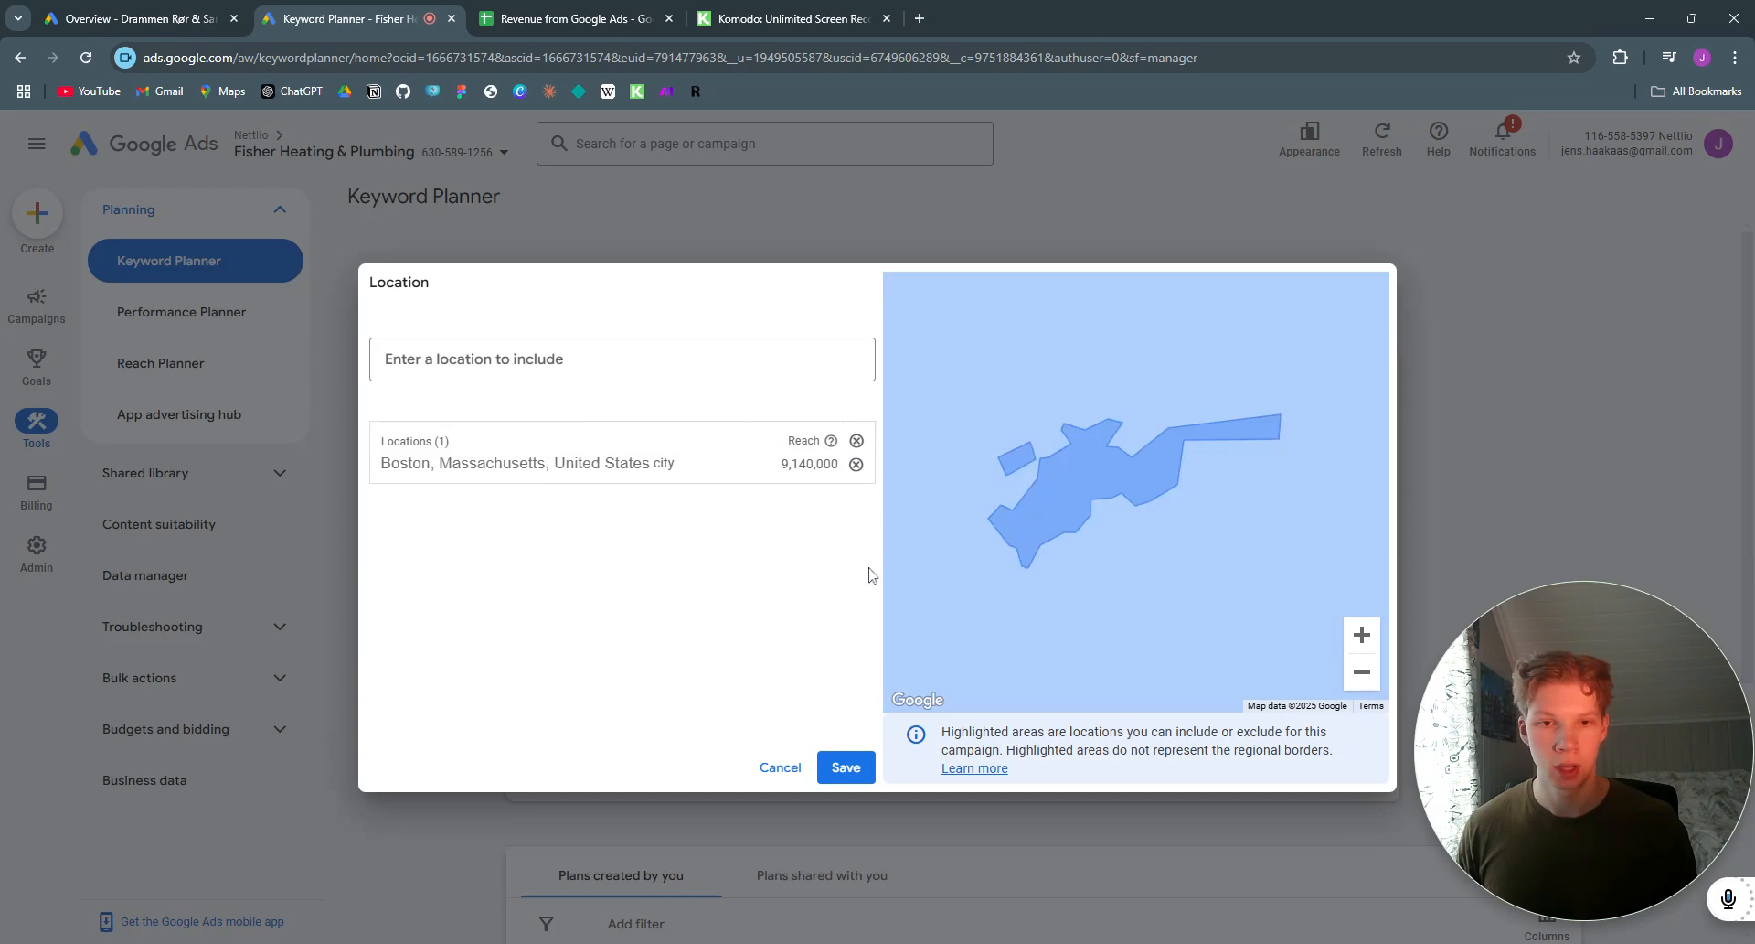
left_click(845, 768)
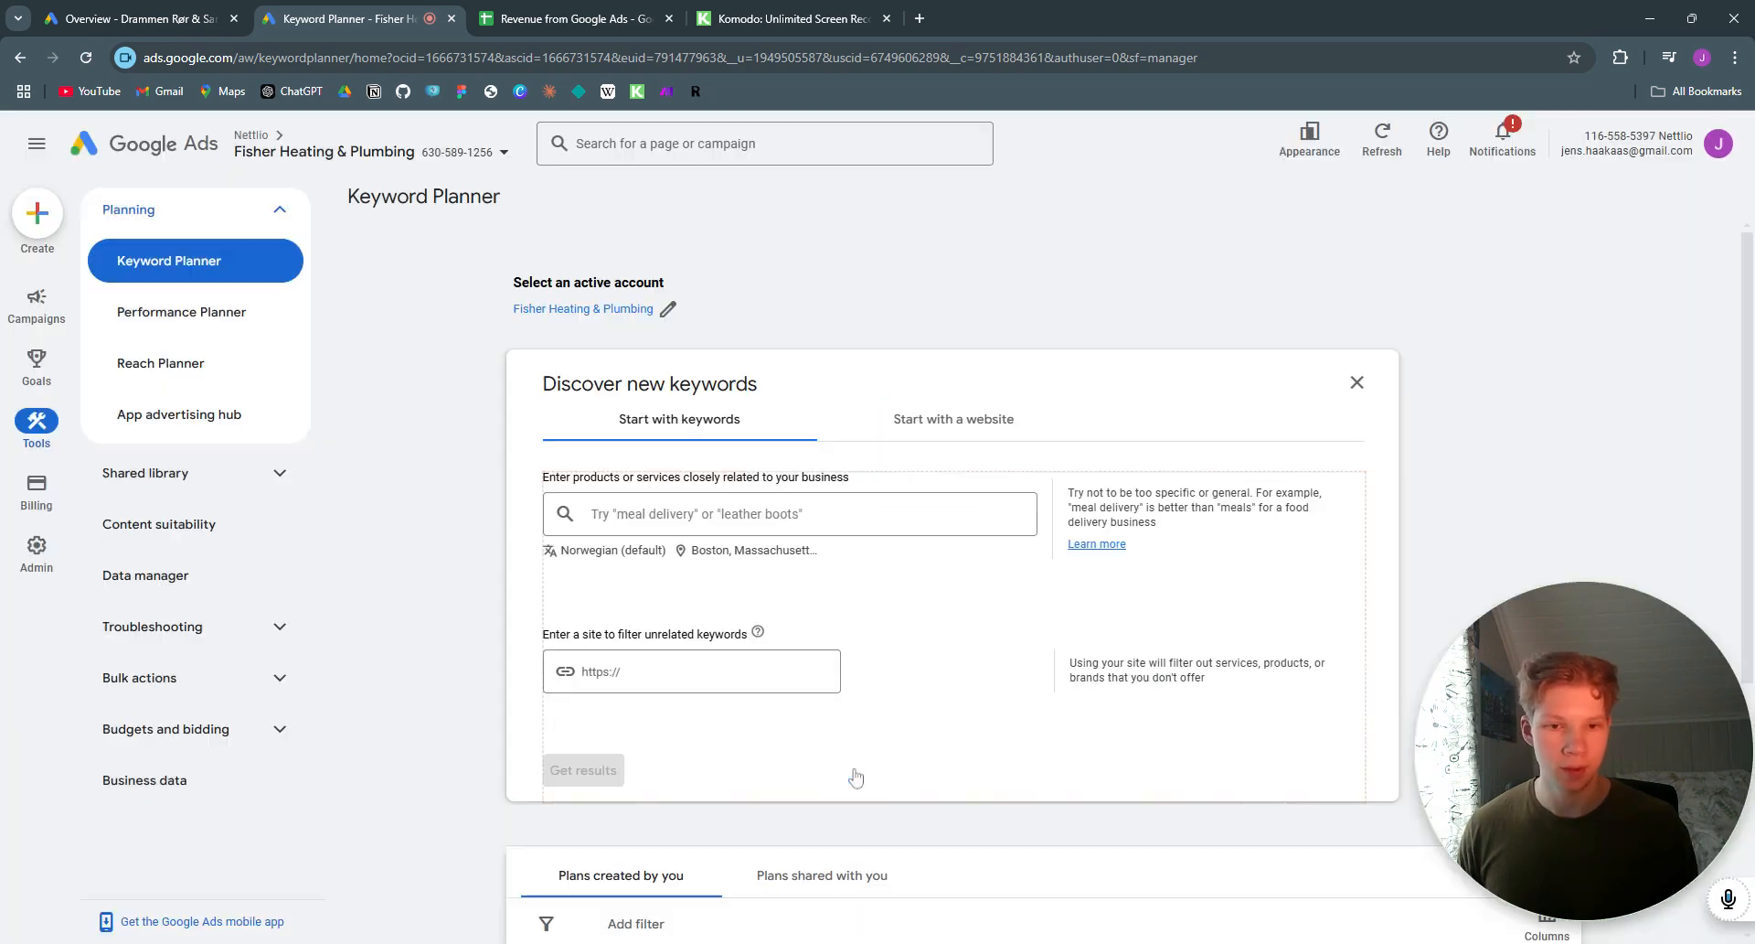
Step: Set the keyword research language to English and get keyword ideas for "plumber"
scroll(917, 607, "down", 2)
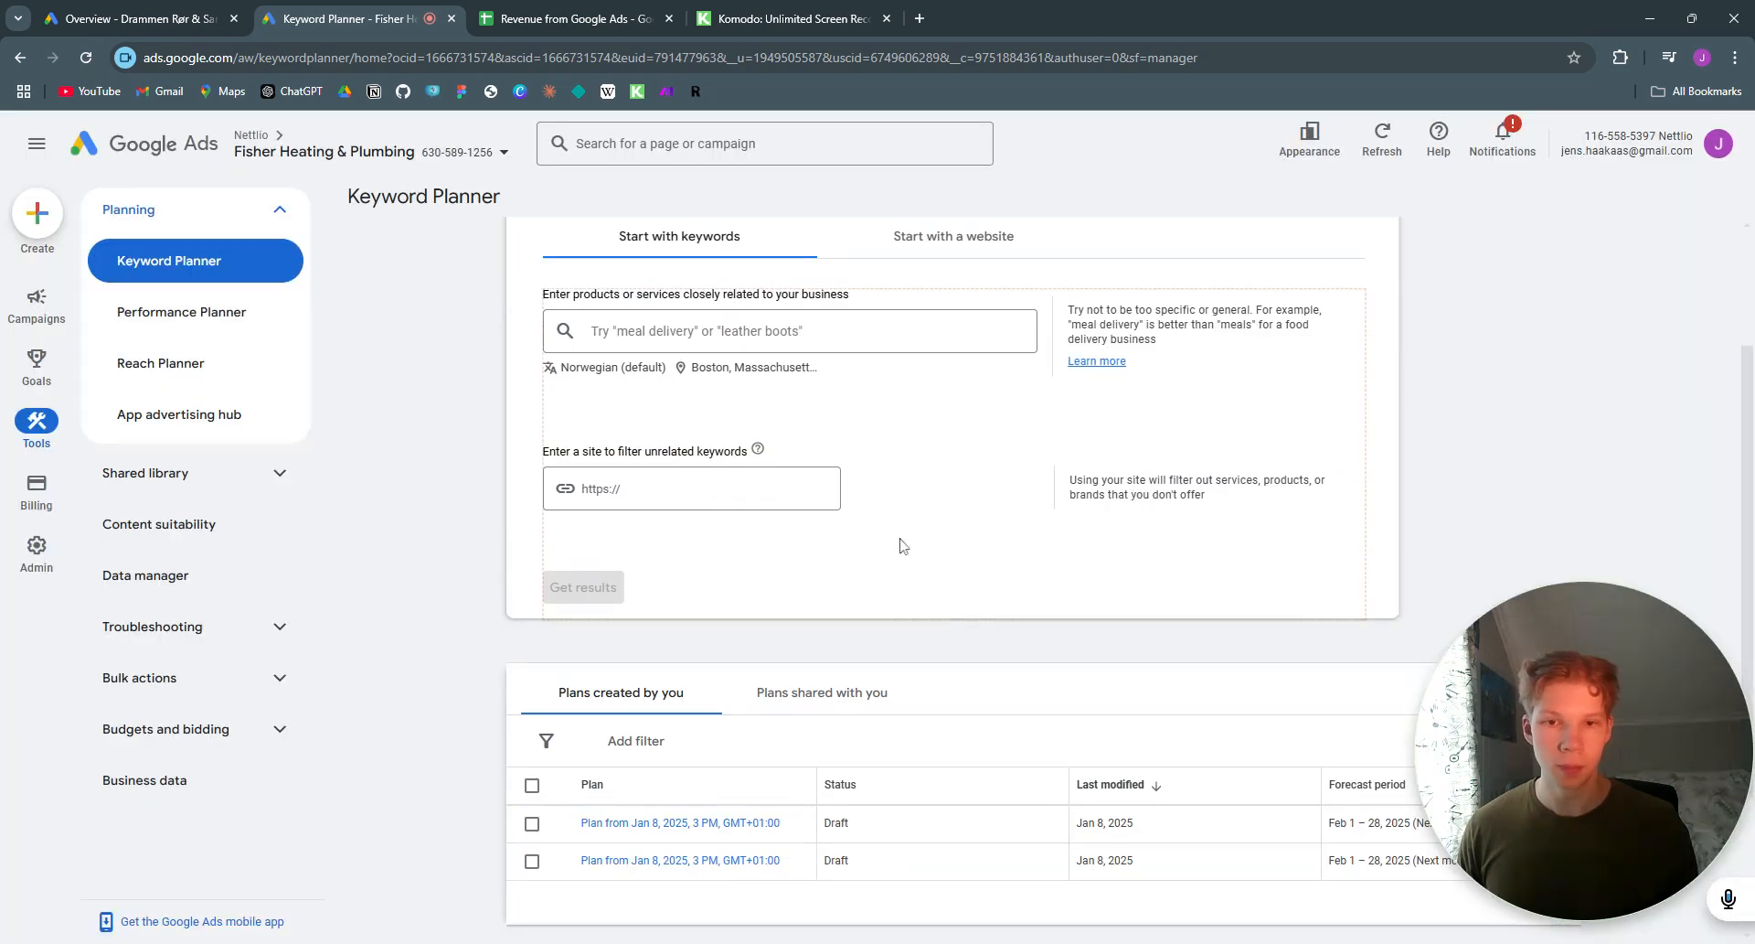
left_click(611, 368)
type("engli")
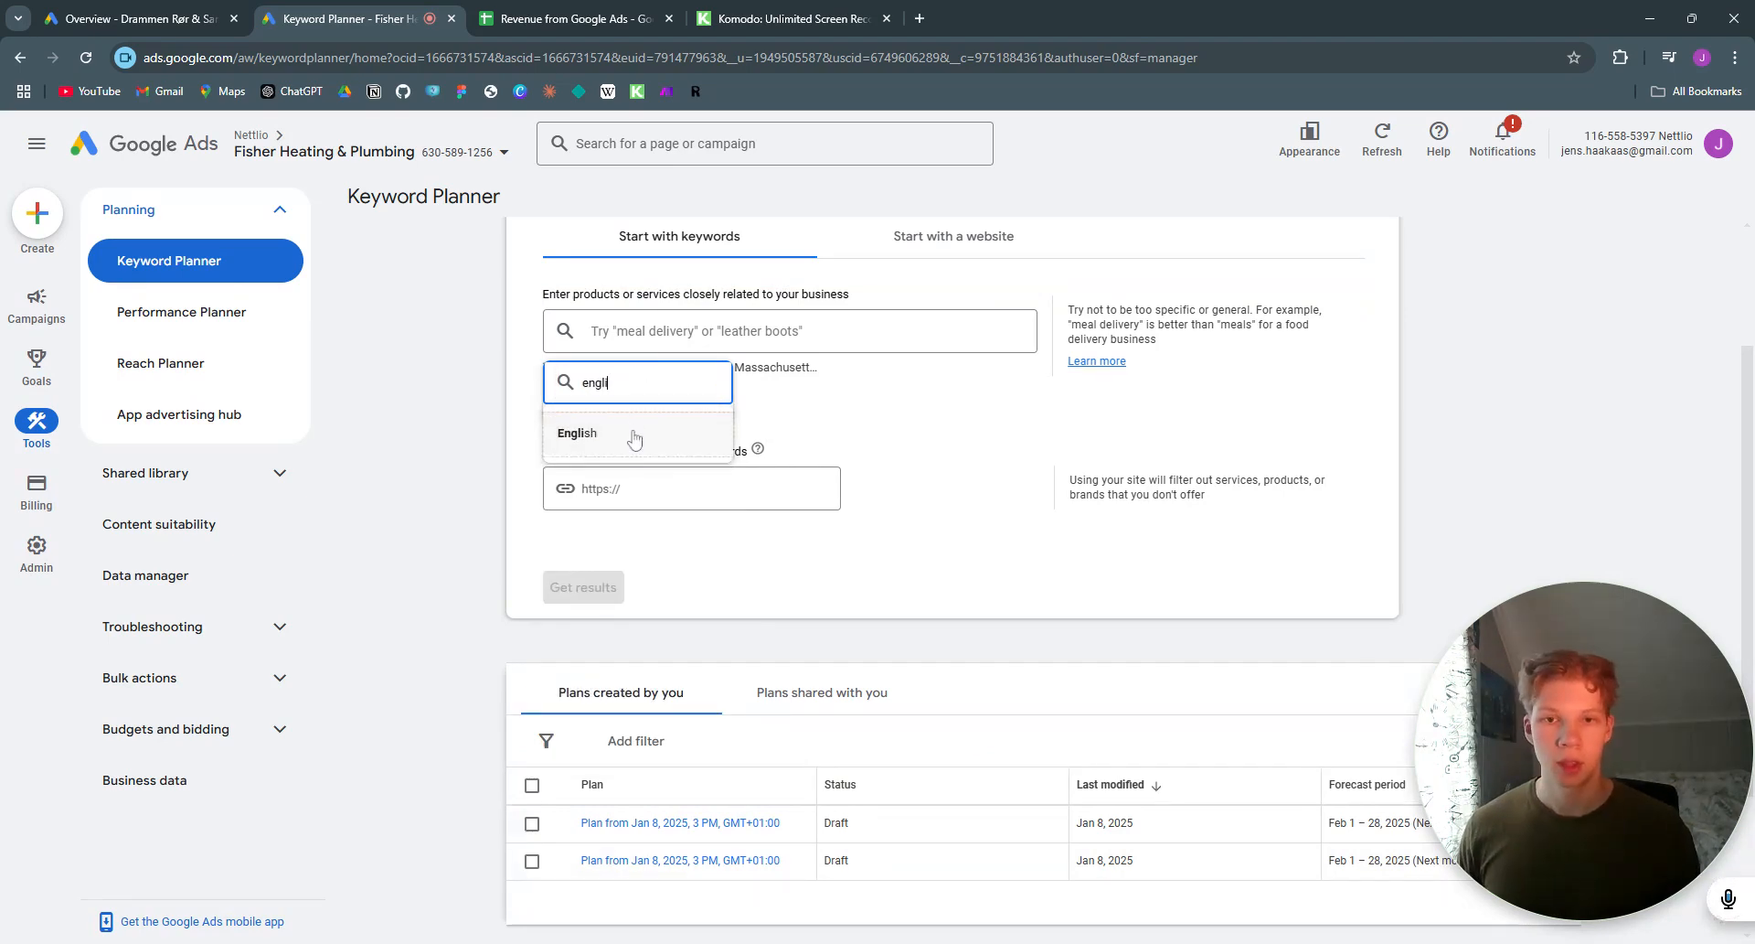
left_click(635, 436)
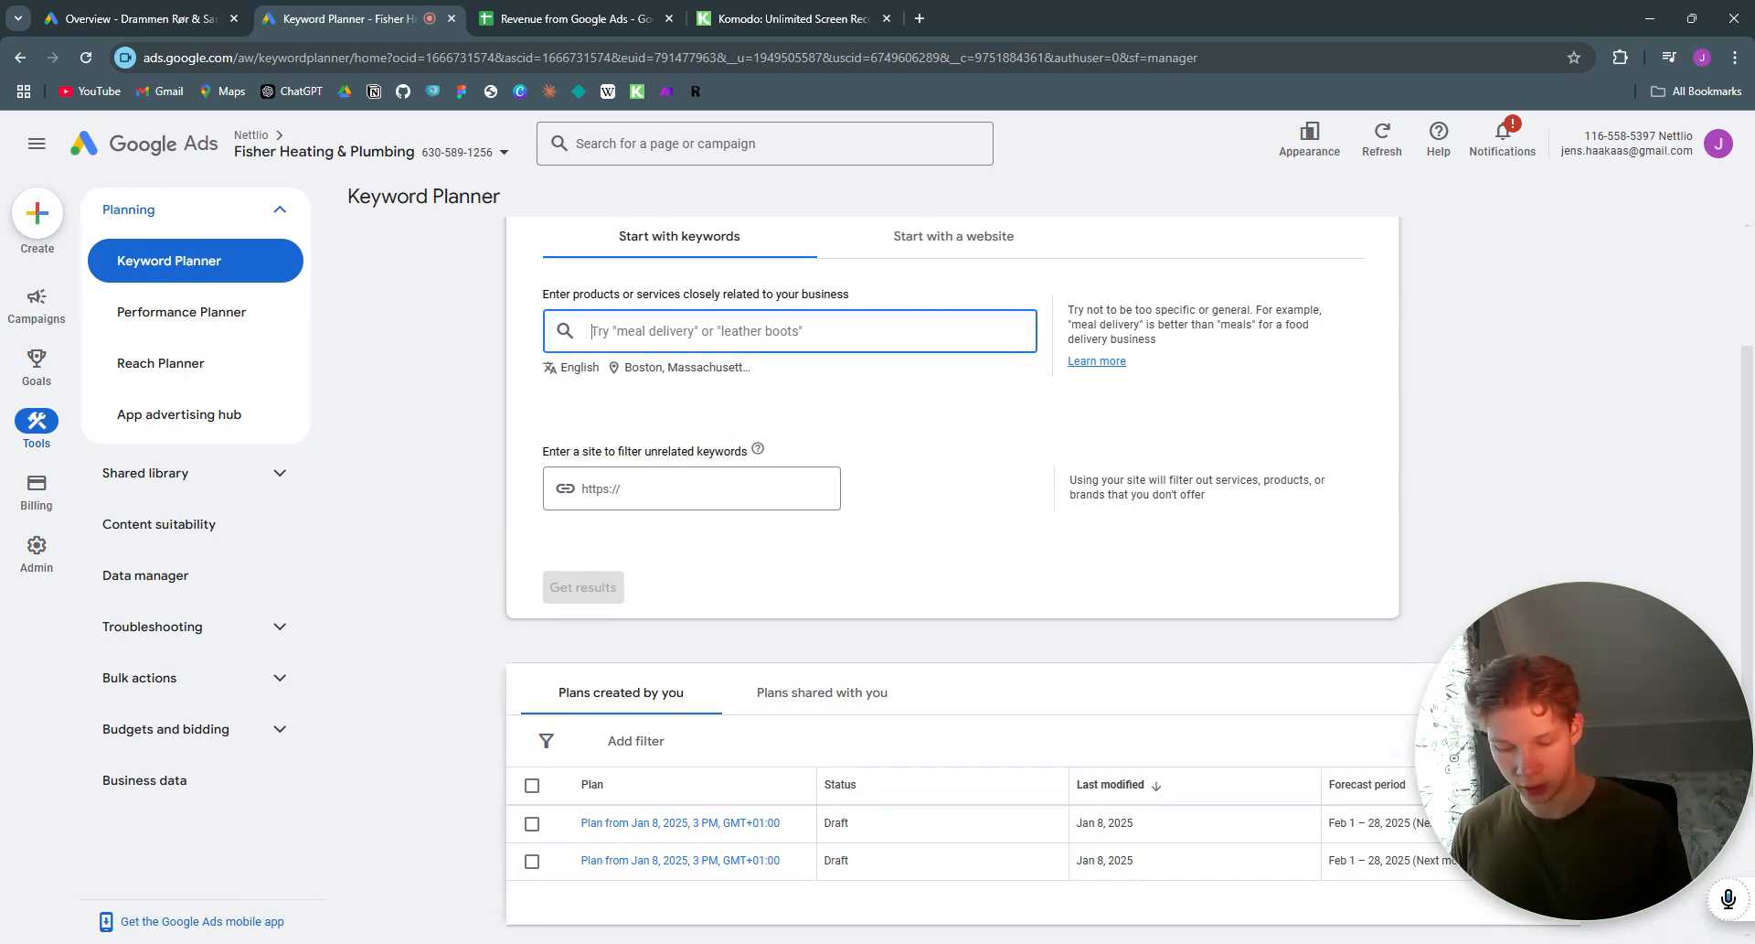
type("plumber")
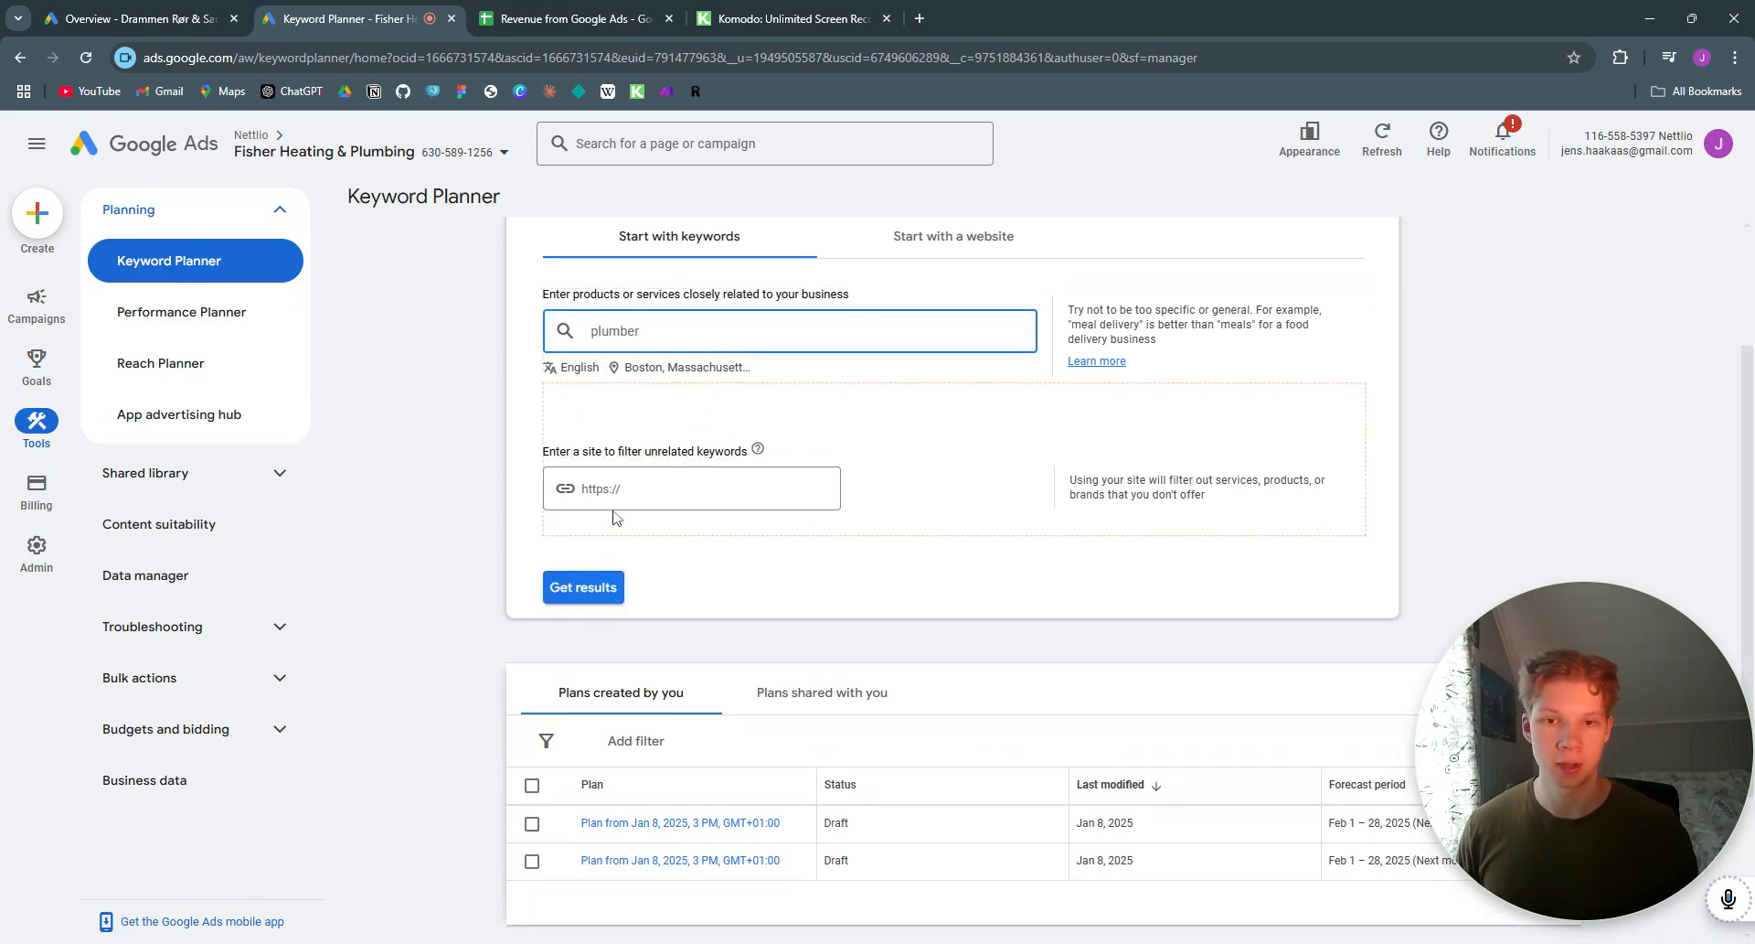
left_click(586, 588)
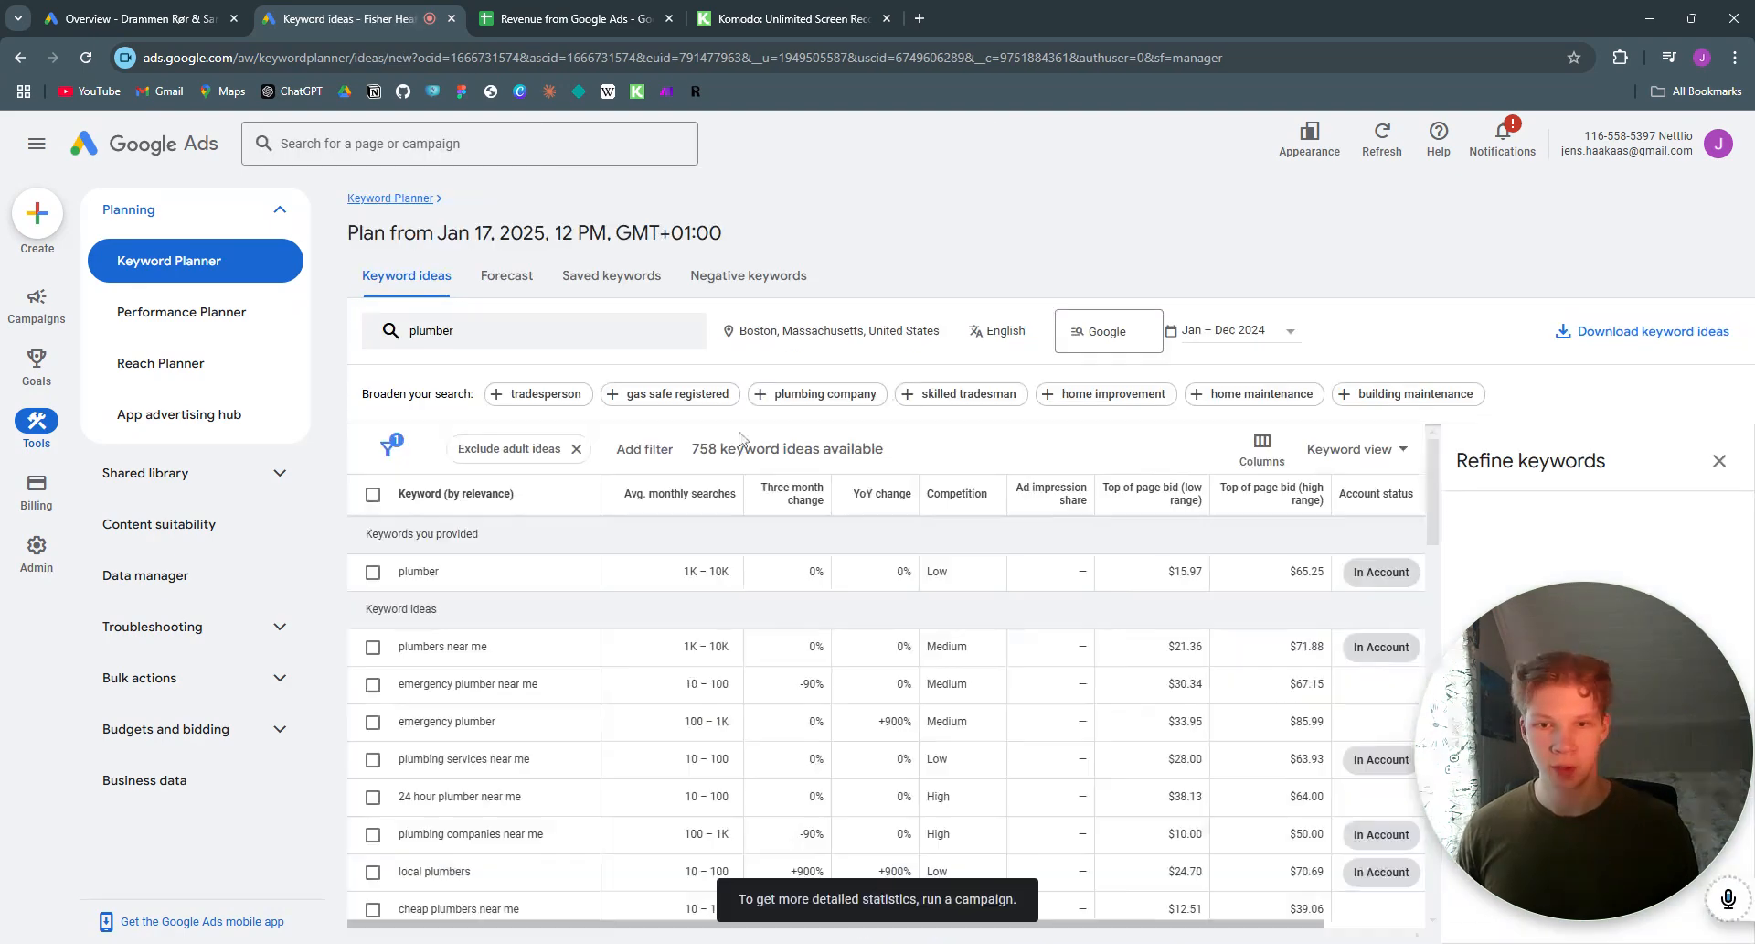
Step: Review the keyword ideas and their bid ranges, and select "plumber" and "plumbers near me"
scroll(548, 608, "down", 2)
scroll(548, 608, "up", 2)
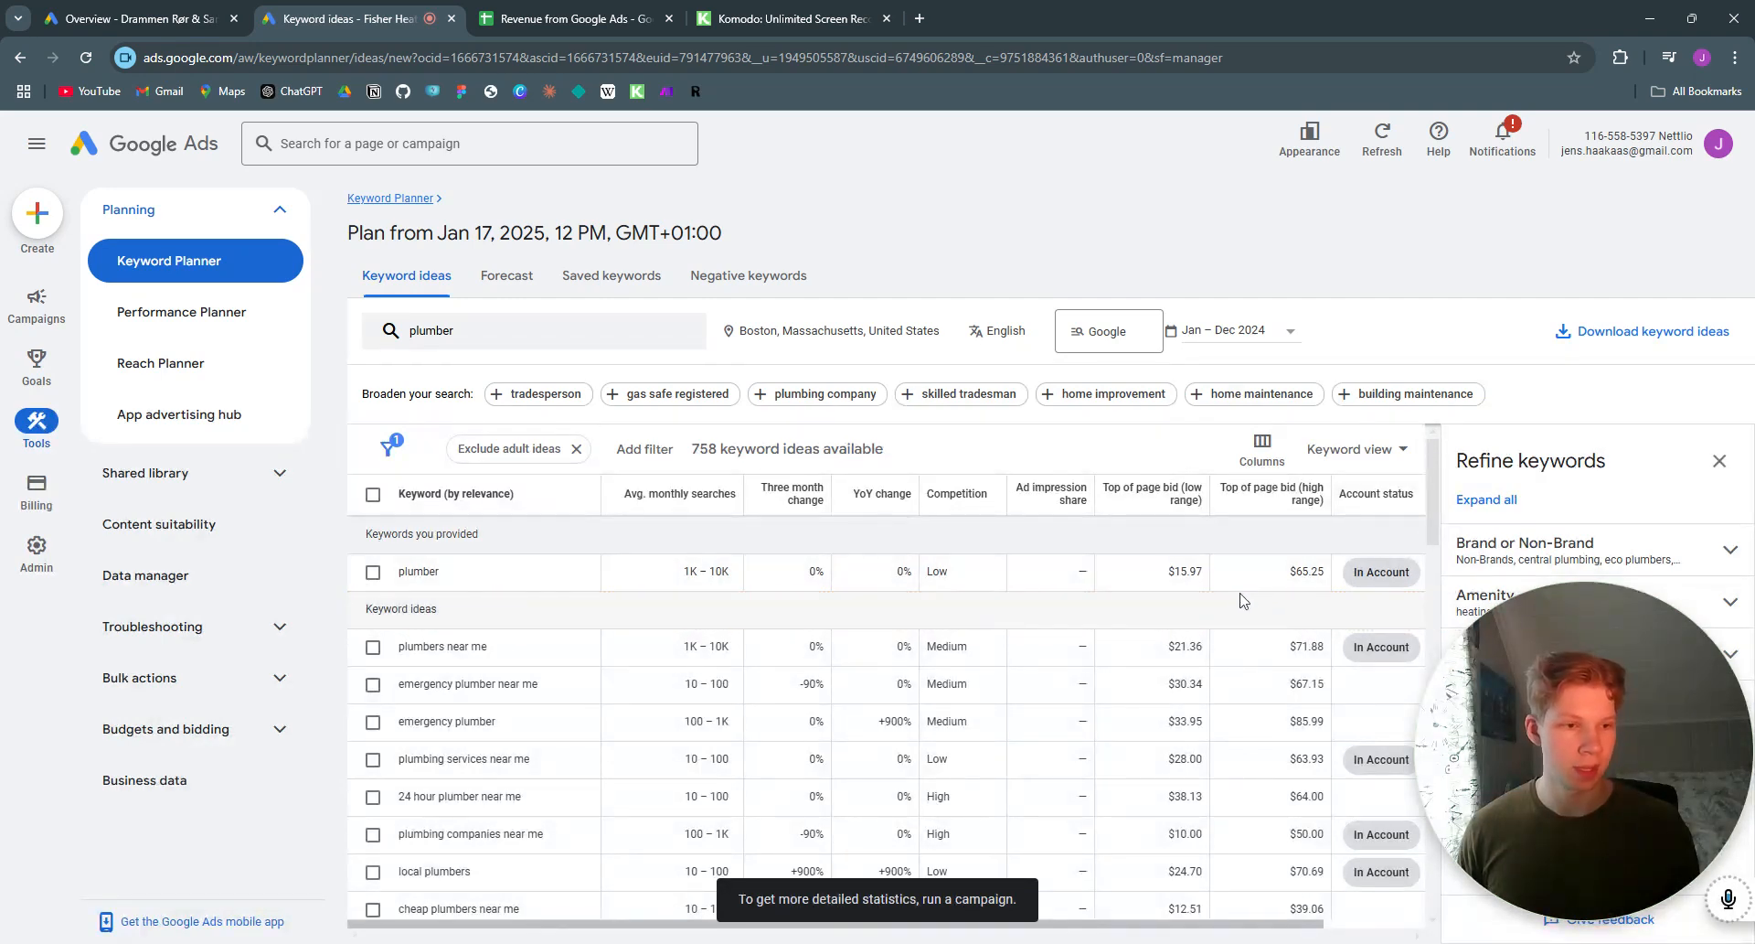
scroll(1221, 597, "down", 3)
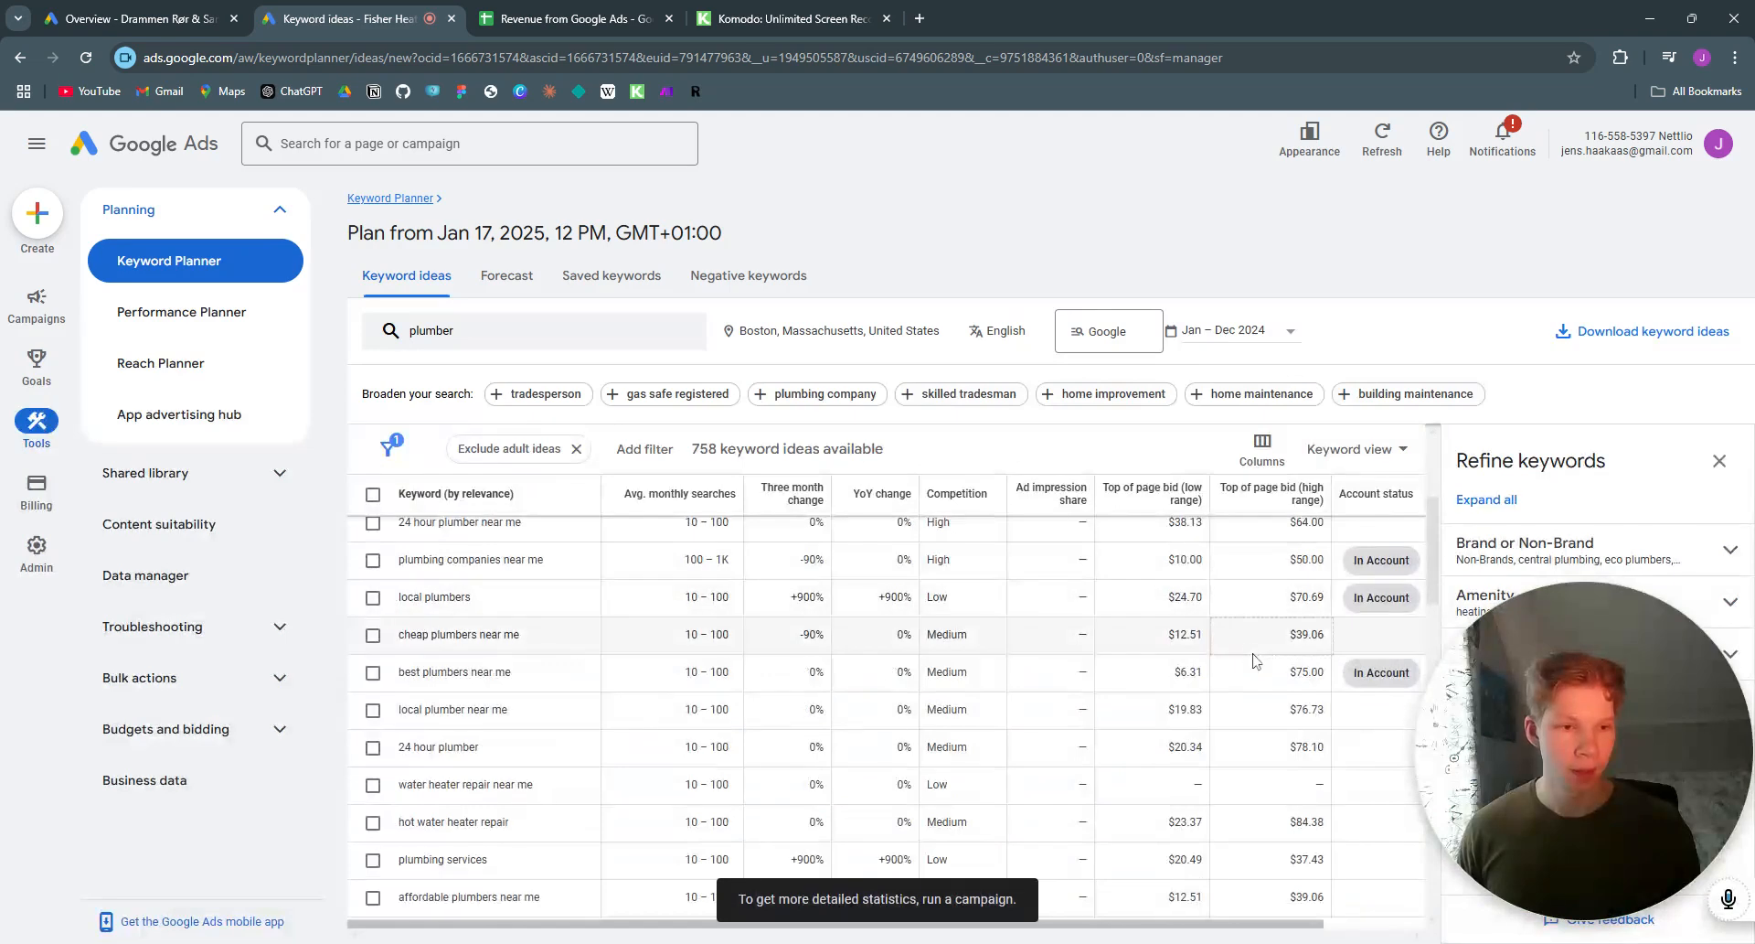
scroll(1249, 659, "up", 3)
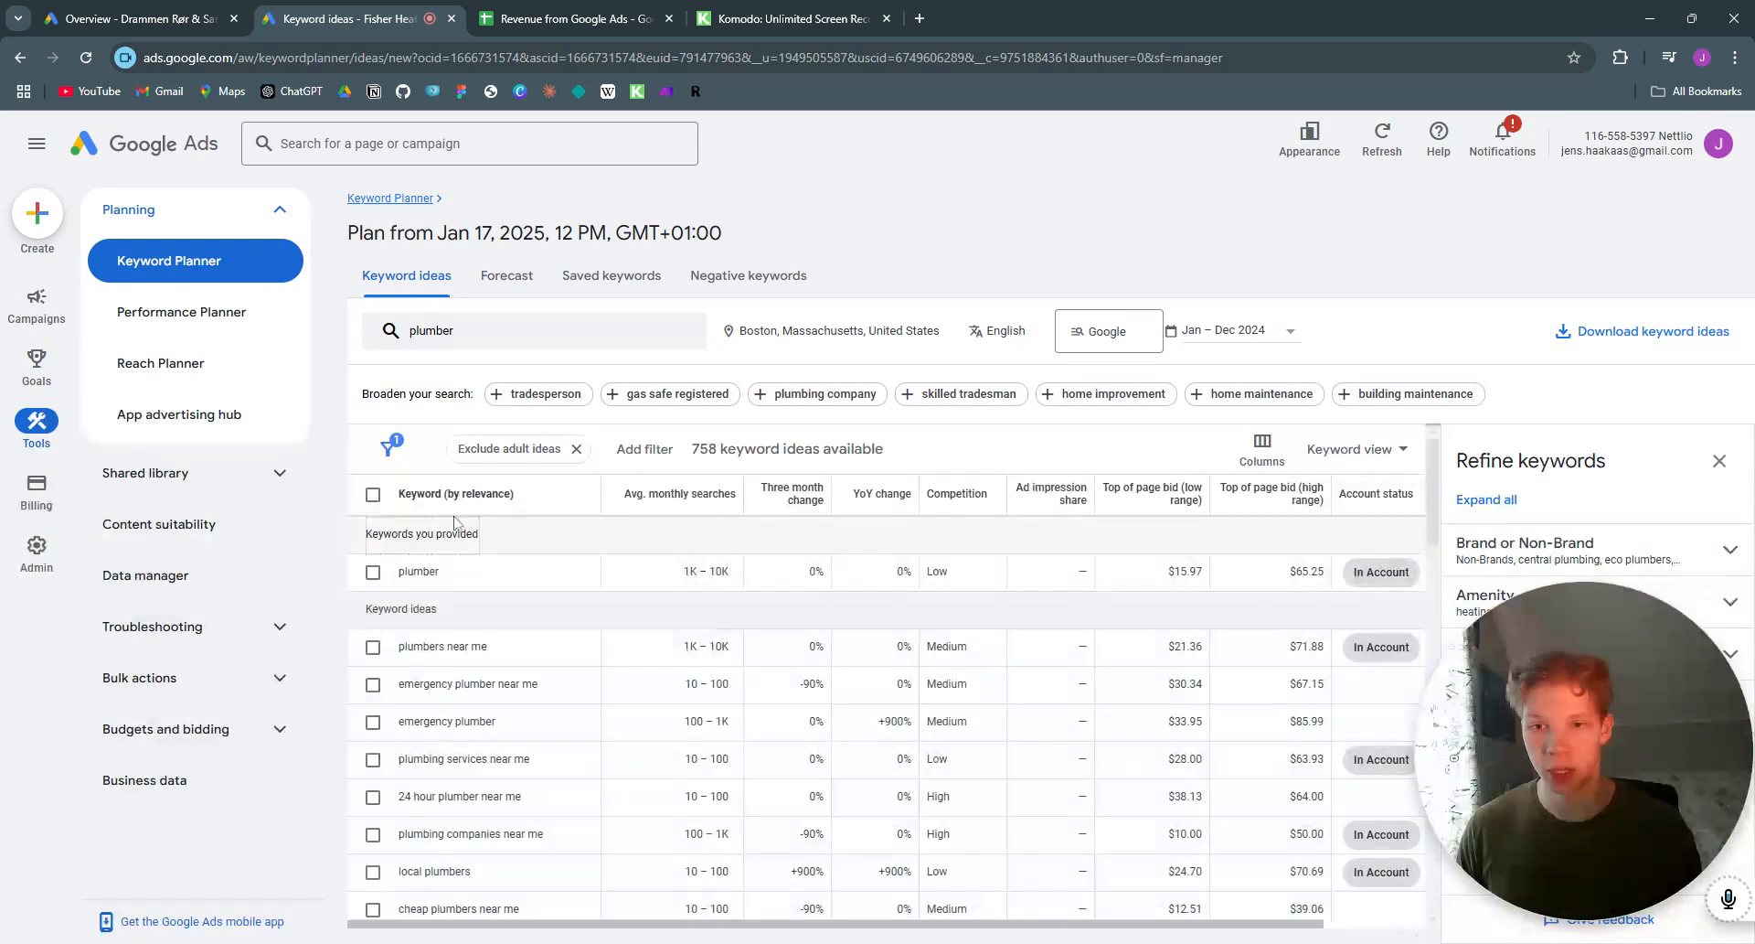
left_click(372, 572)
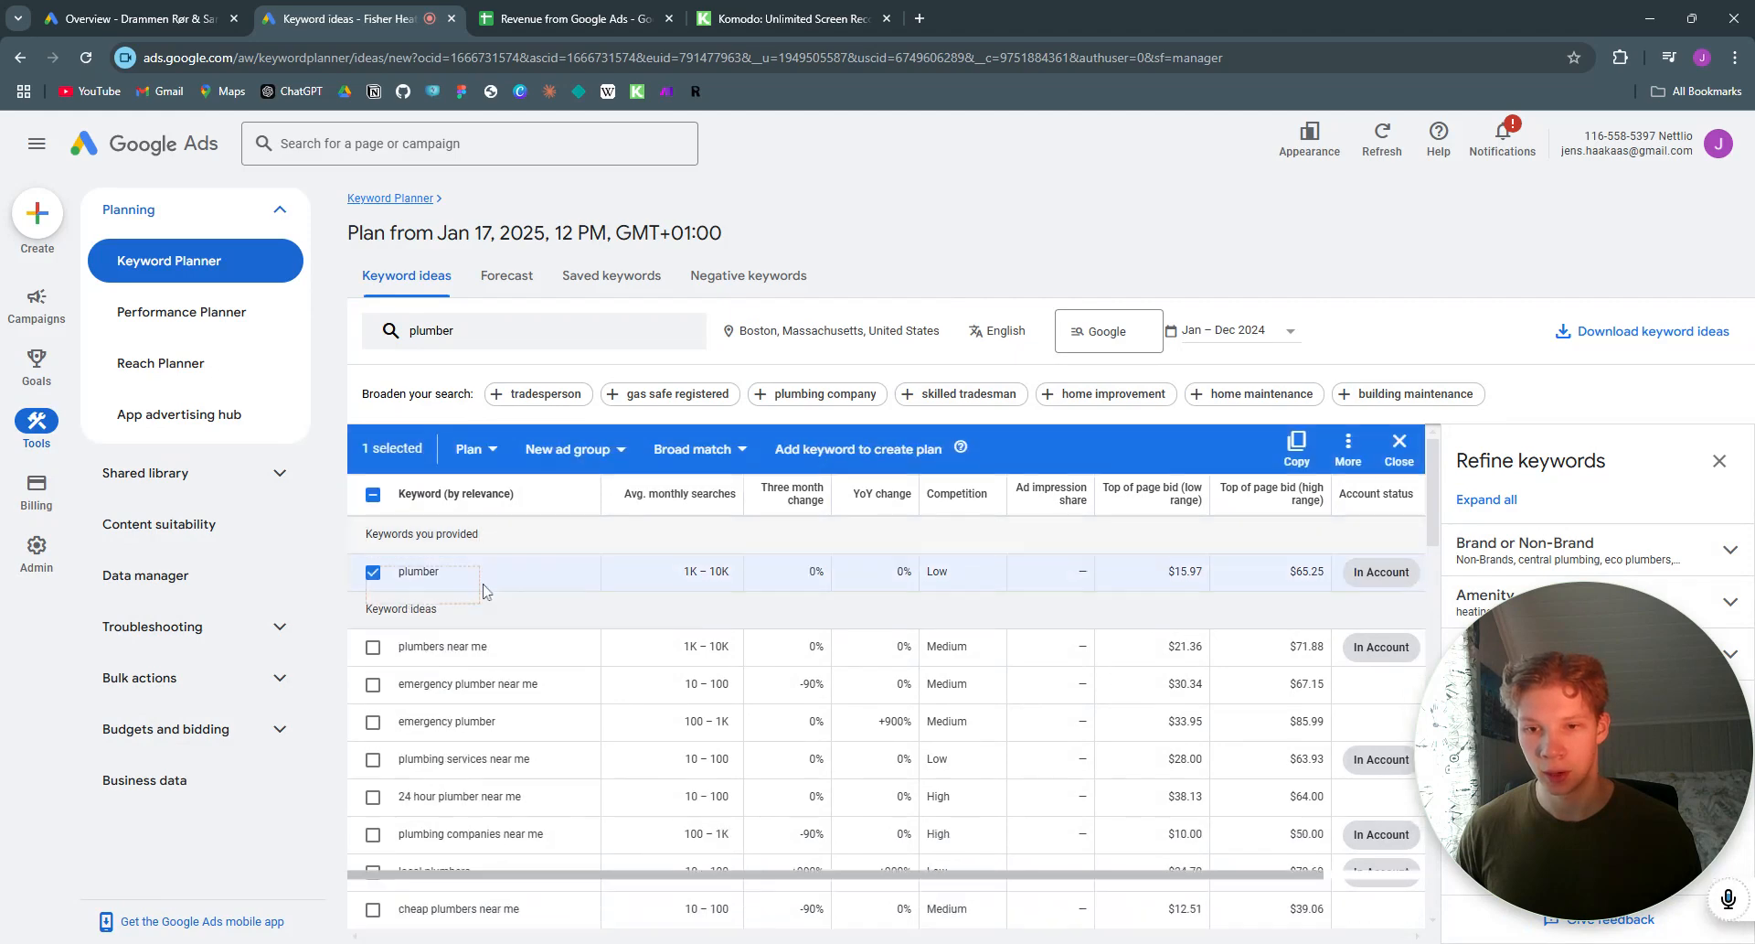
scroll(517, 590, "down", 1)
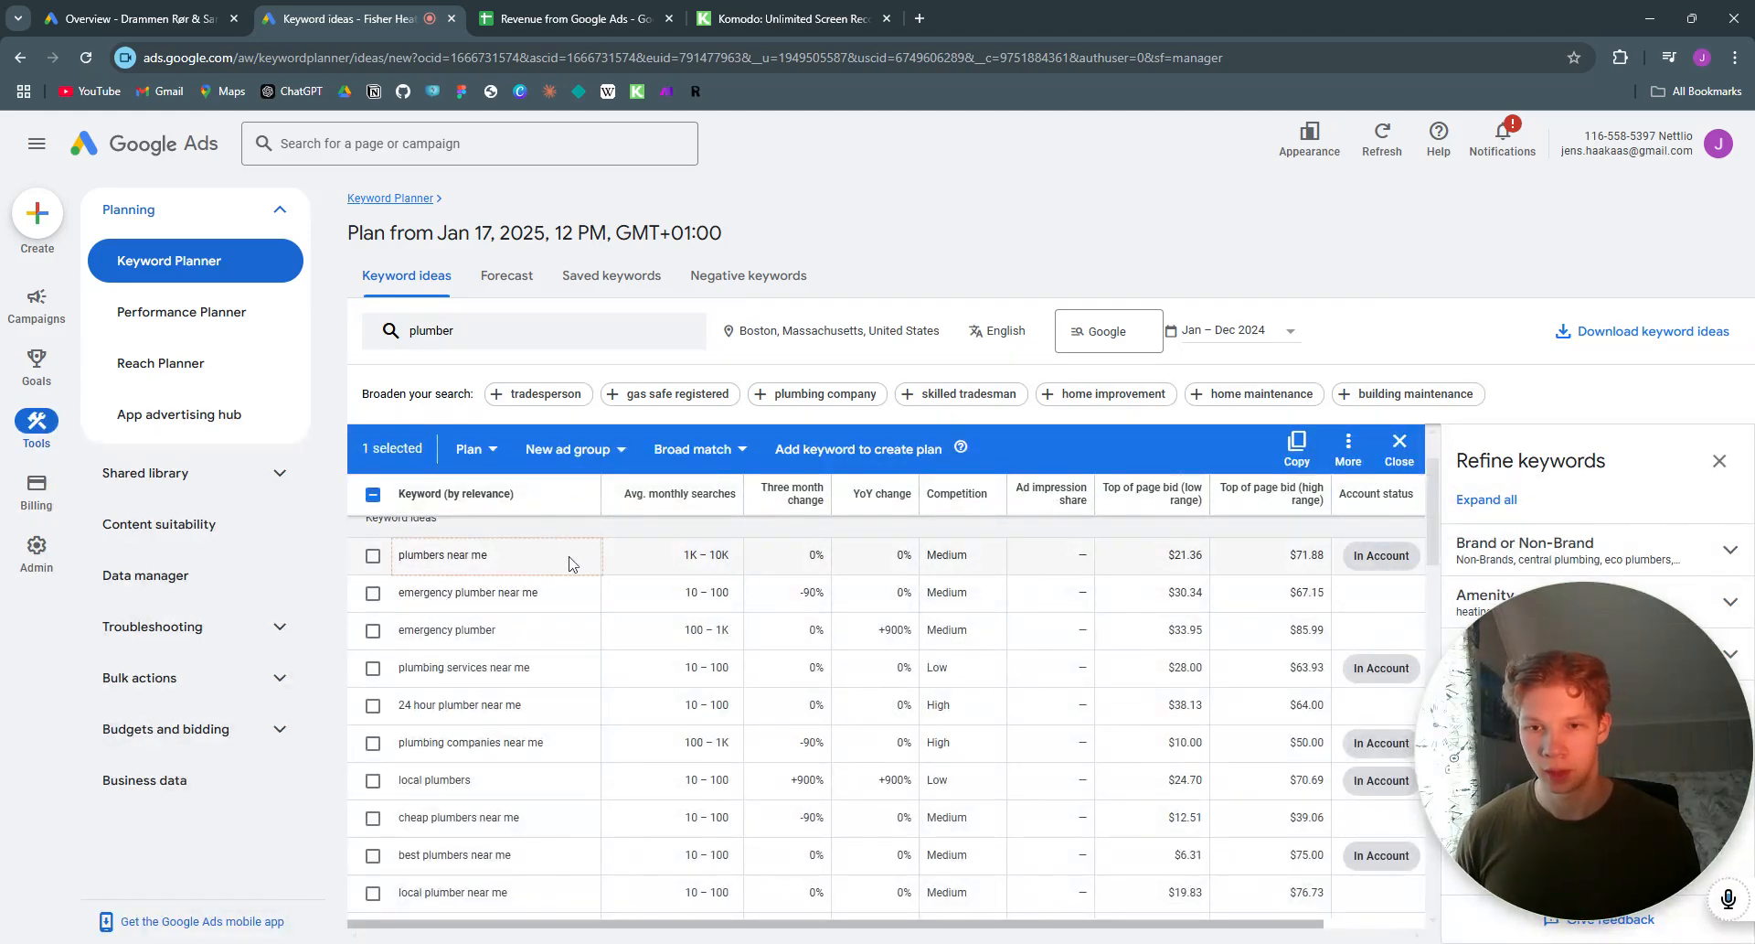
scroll(558, 566, "up", 1)
scroll(400, 597, "down", 1)
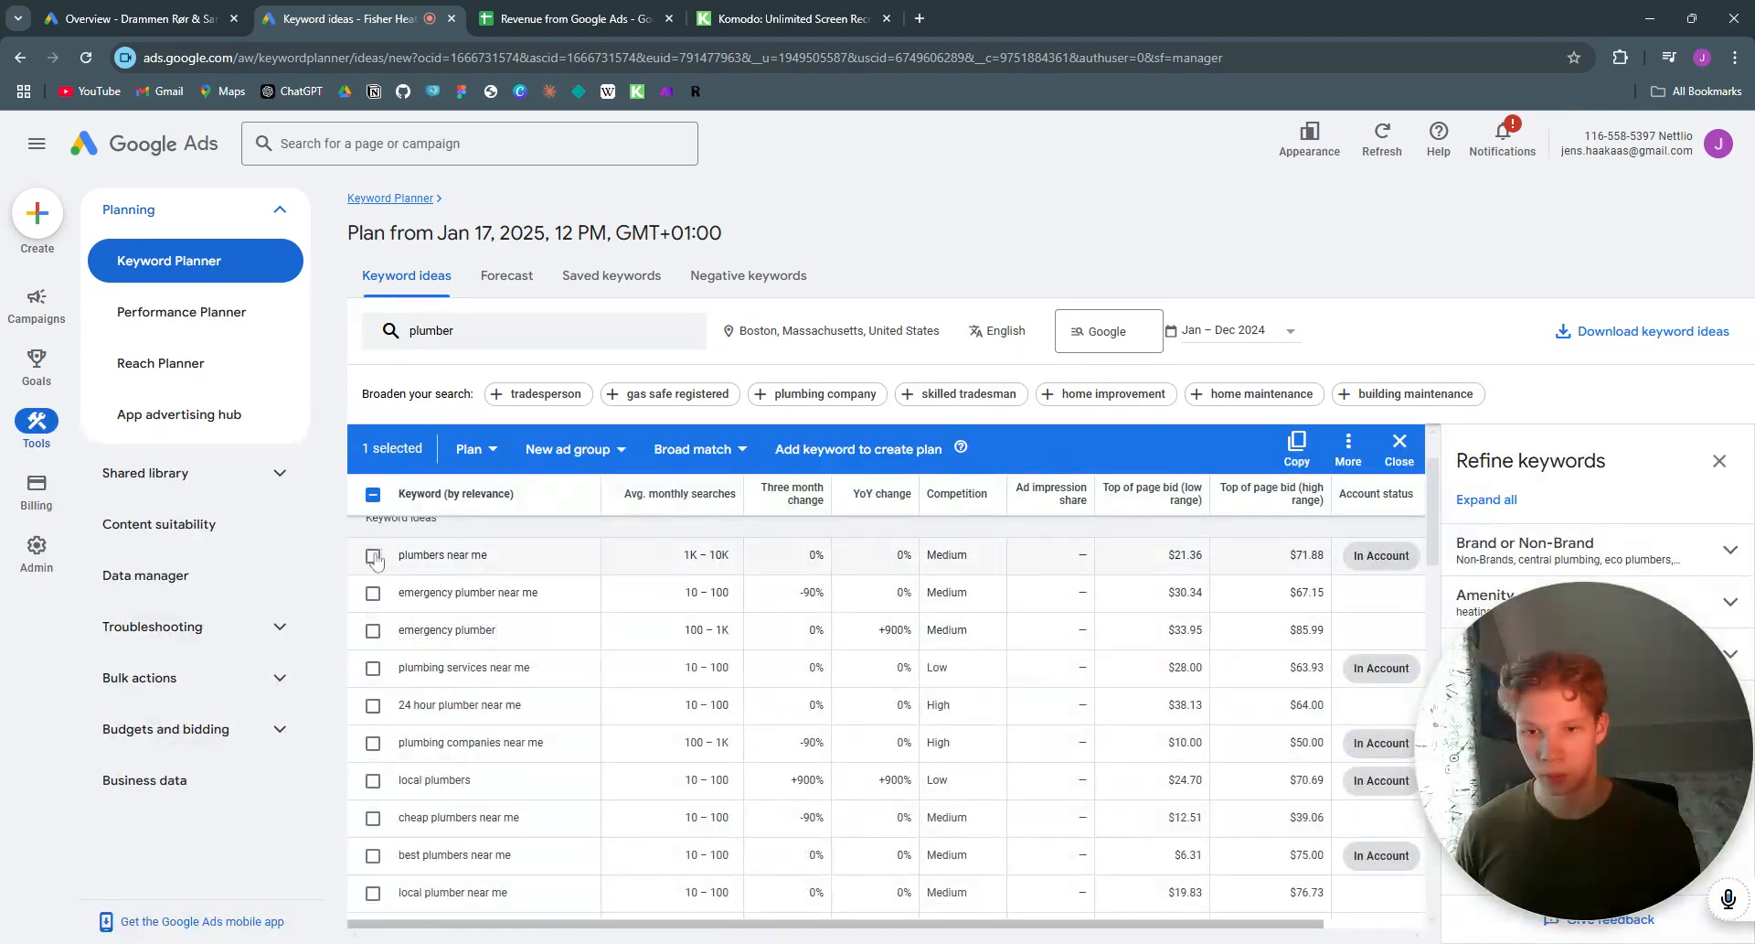
left_click(372, 555)
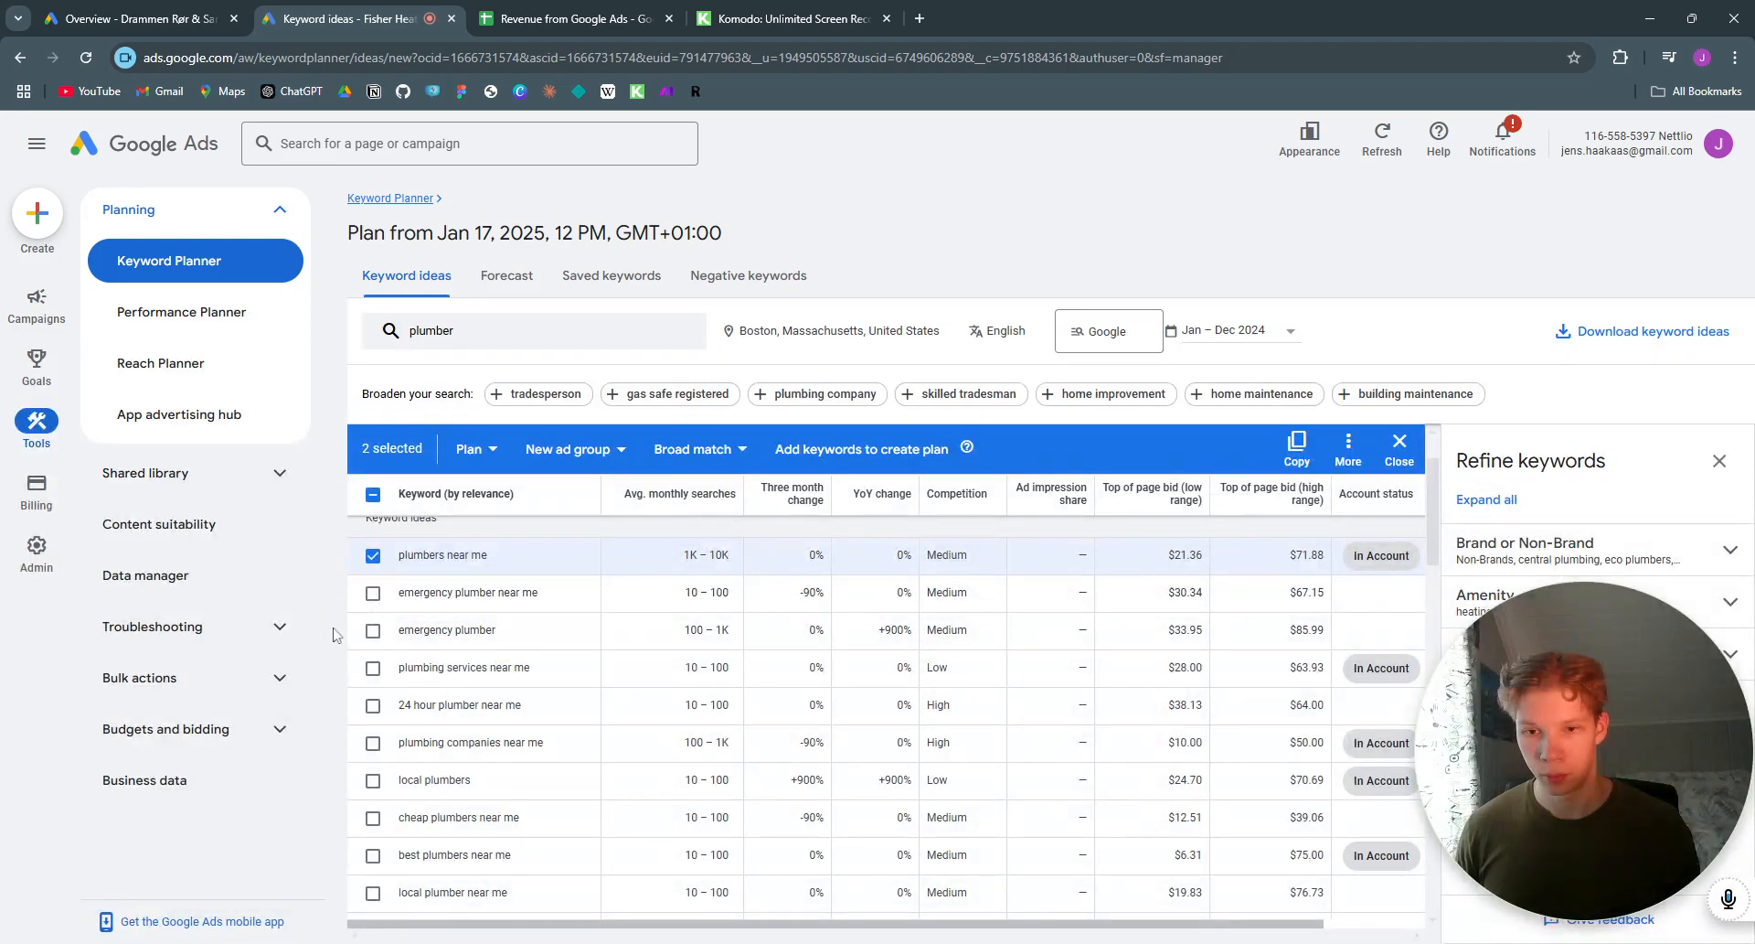
Step: Add "plumbing services near me", "plumbing companies near me", "local plumbers", "best plumbers near me" and "local plumber near me" to the keyword selection
mouse_move(1463, 914)
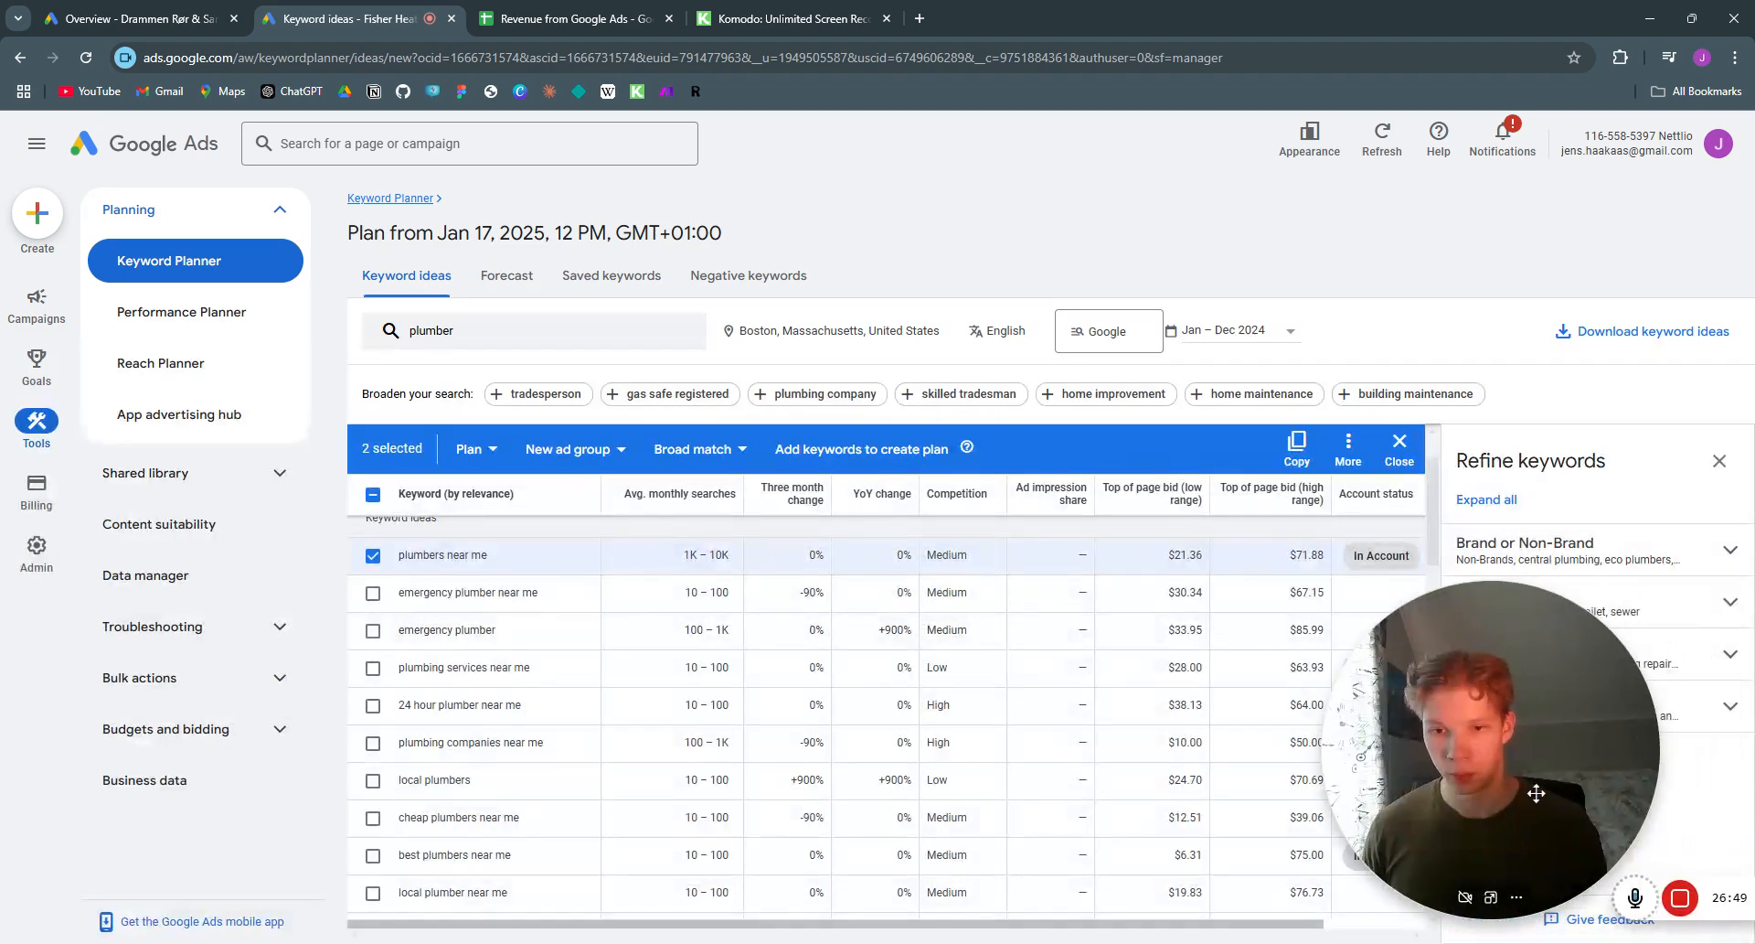
left_click(373, 668)
scroll(371, 695, "down", 1)
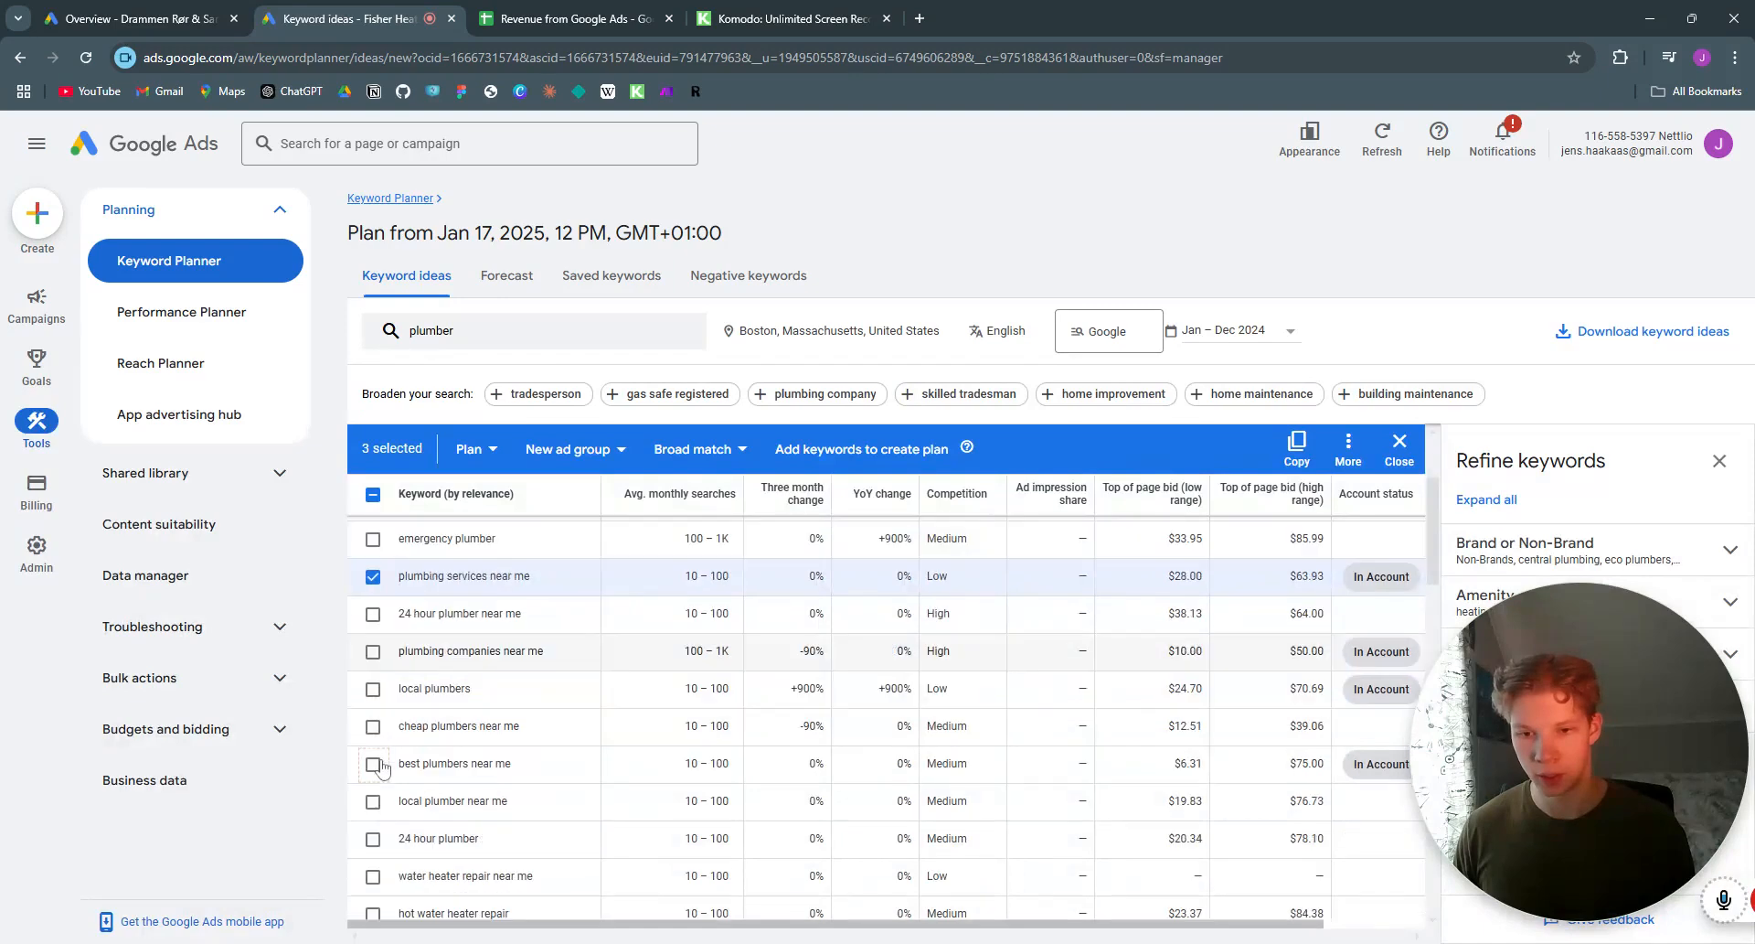
left_click(373, 651)
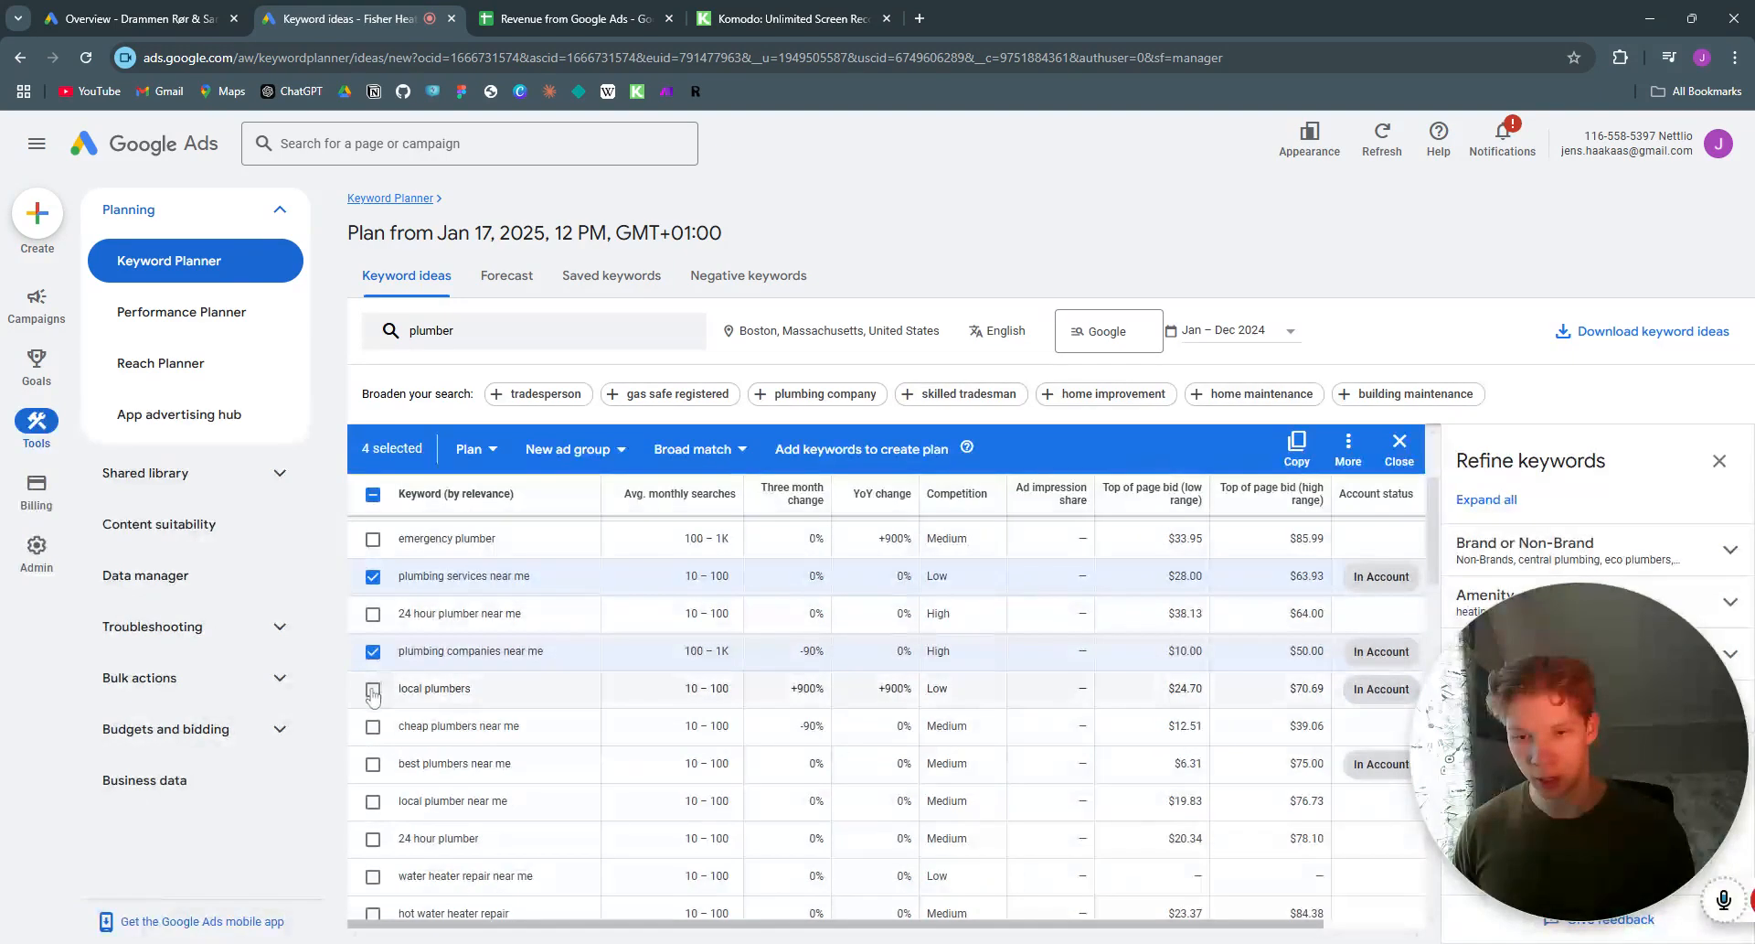
left_click(373, 688)
scroll(386, 788, "down", 2)
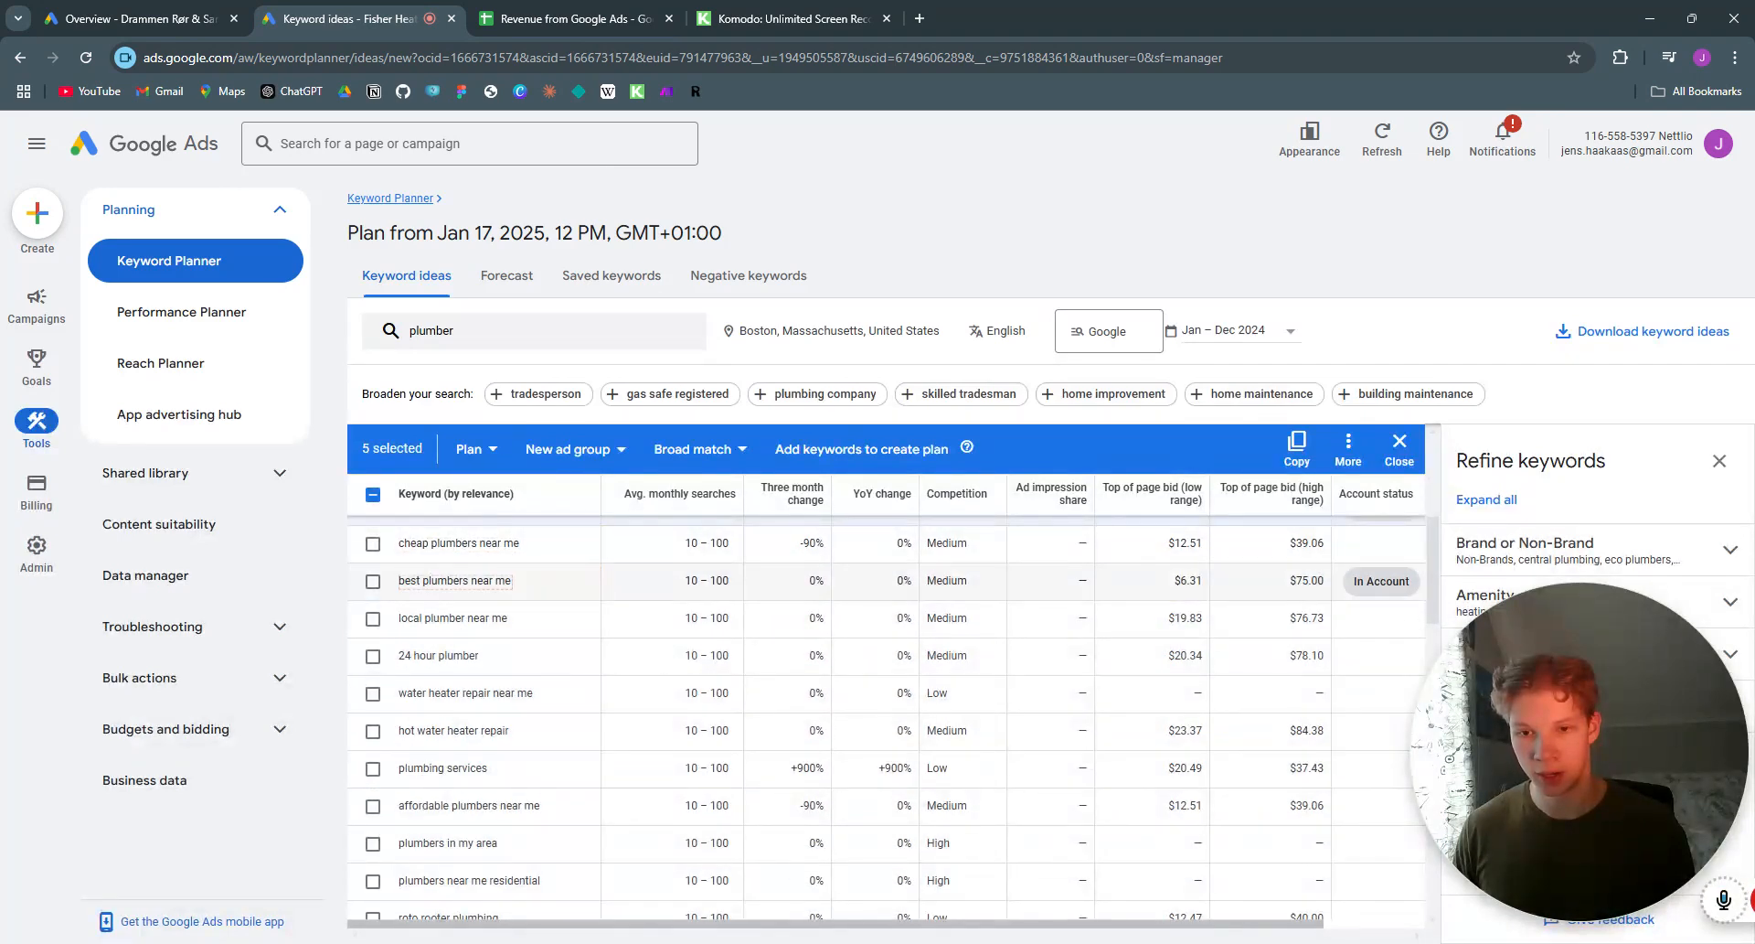
left_click(373, 580)
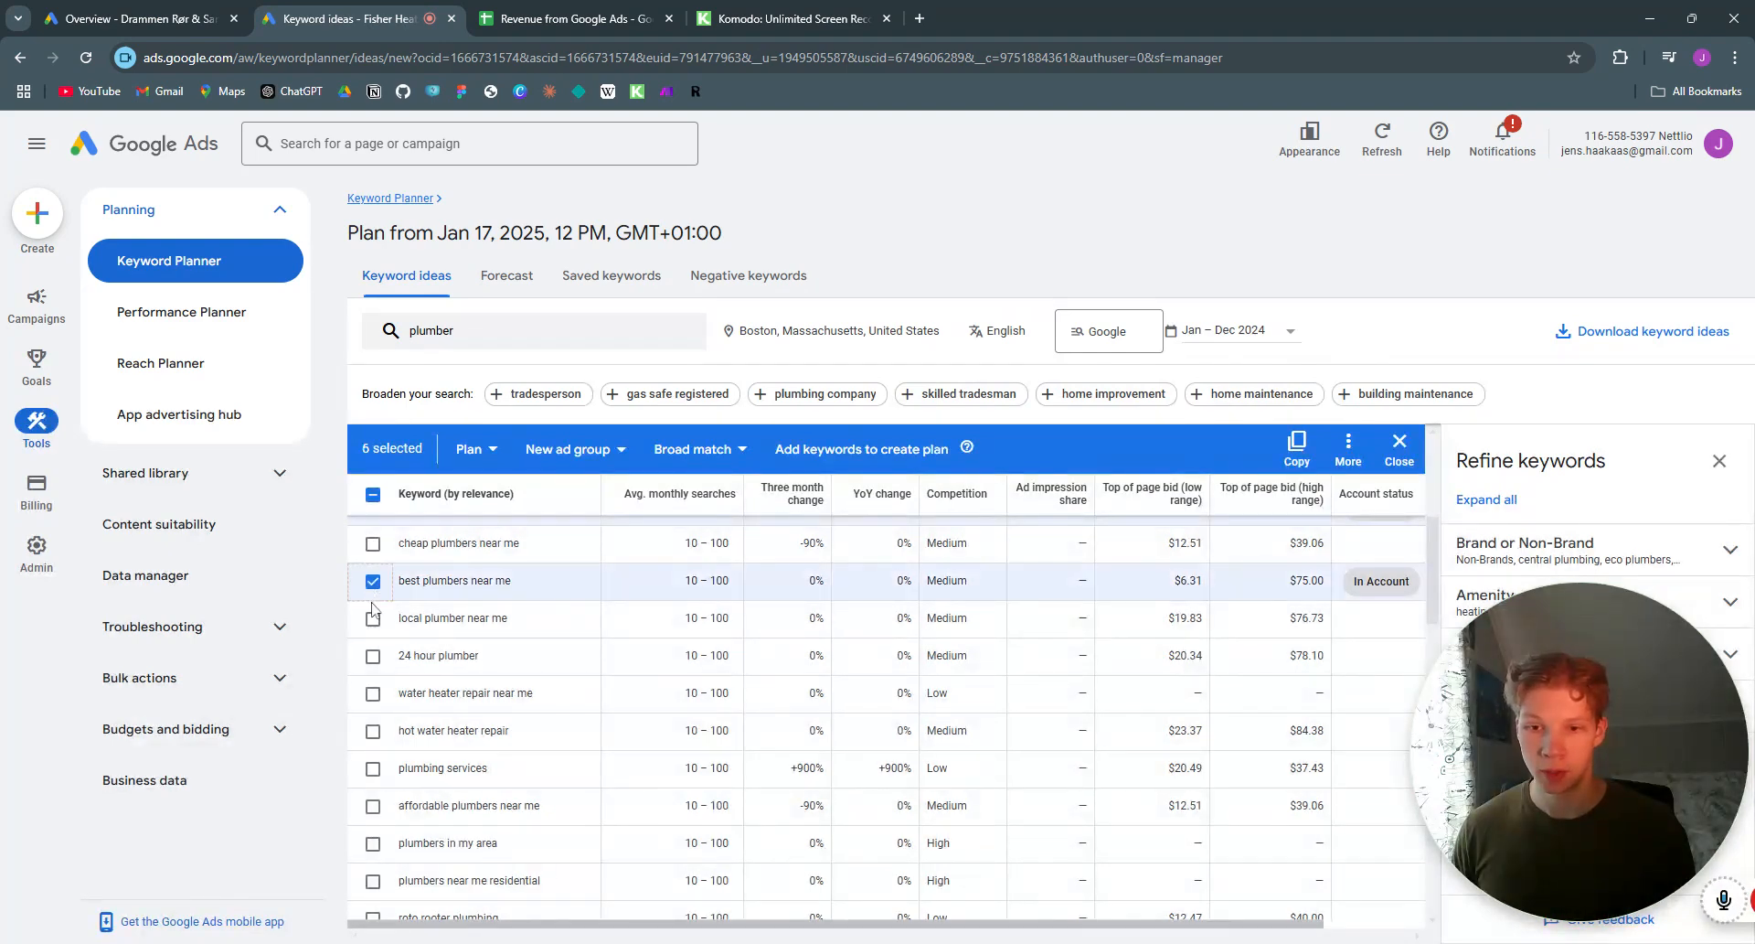
left_click(373, 618)
scroll(467, 647, "up", 4)
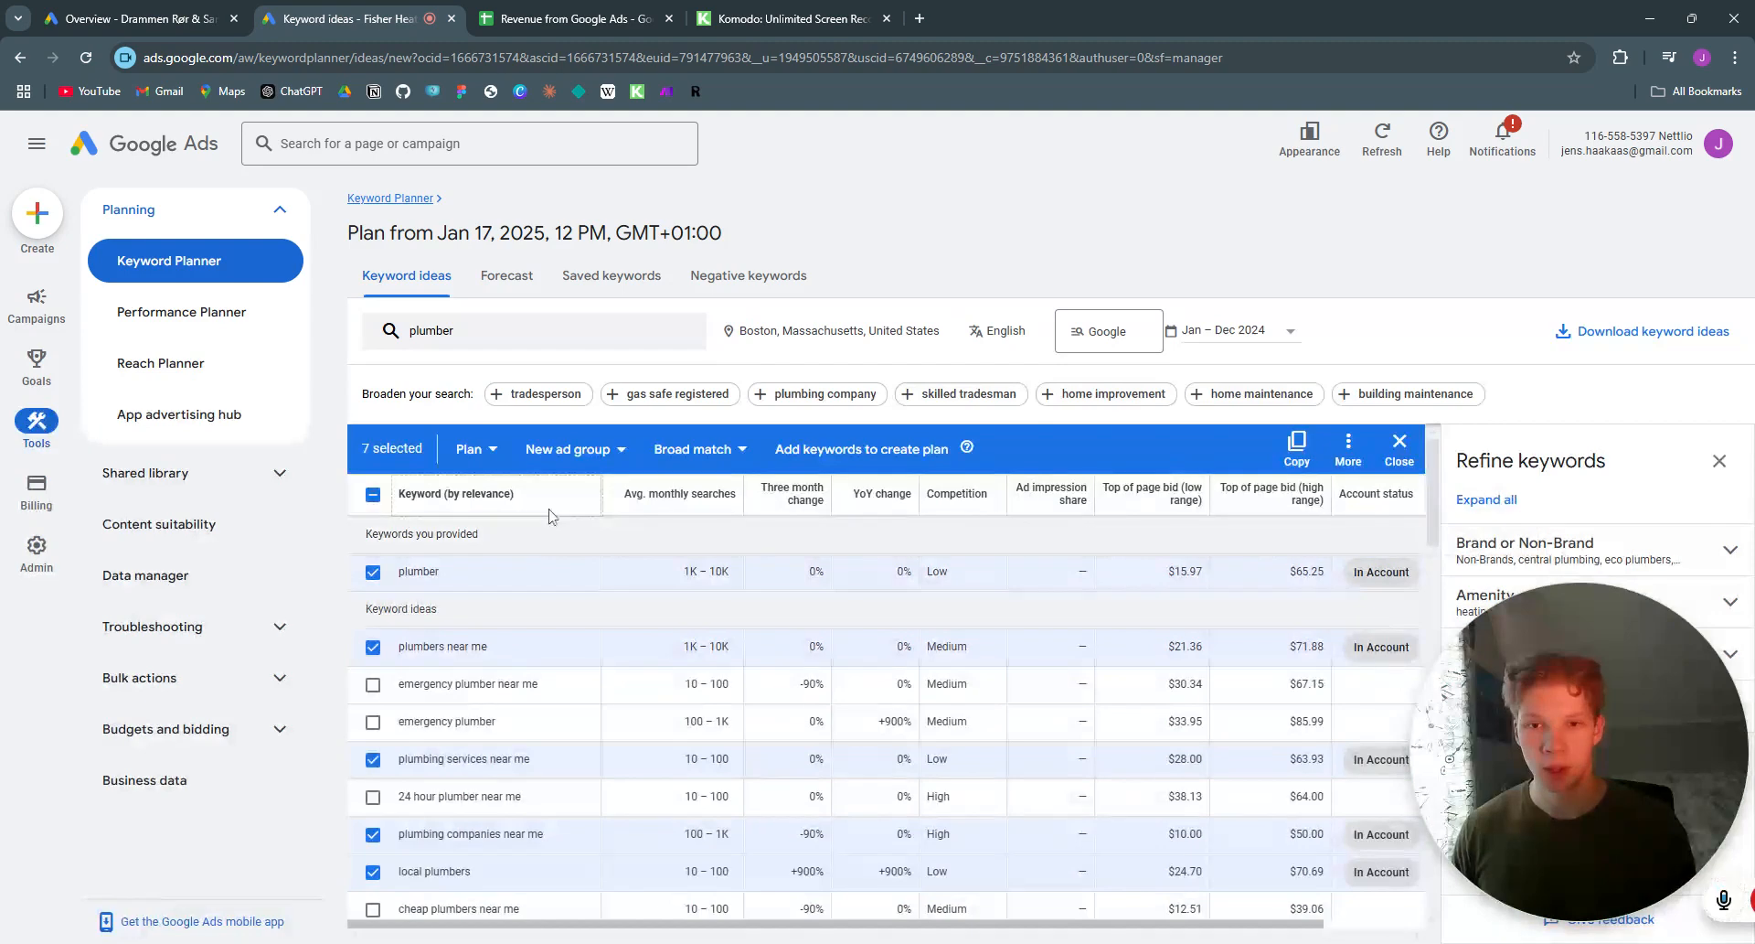
Step: Target the selected keywords at the existing campaign Campaign Tutorial 2 and its Plumbers ad group
left_click(495, 454)
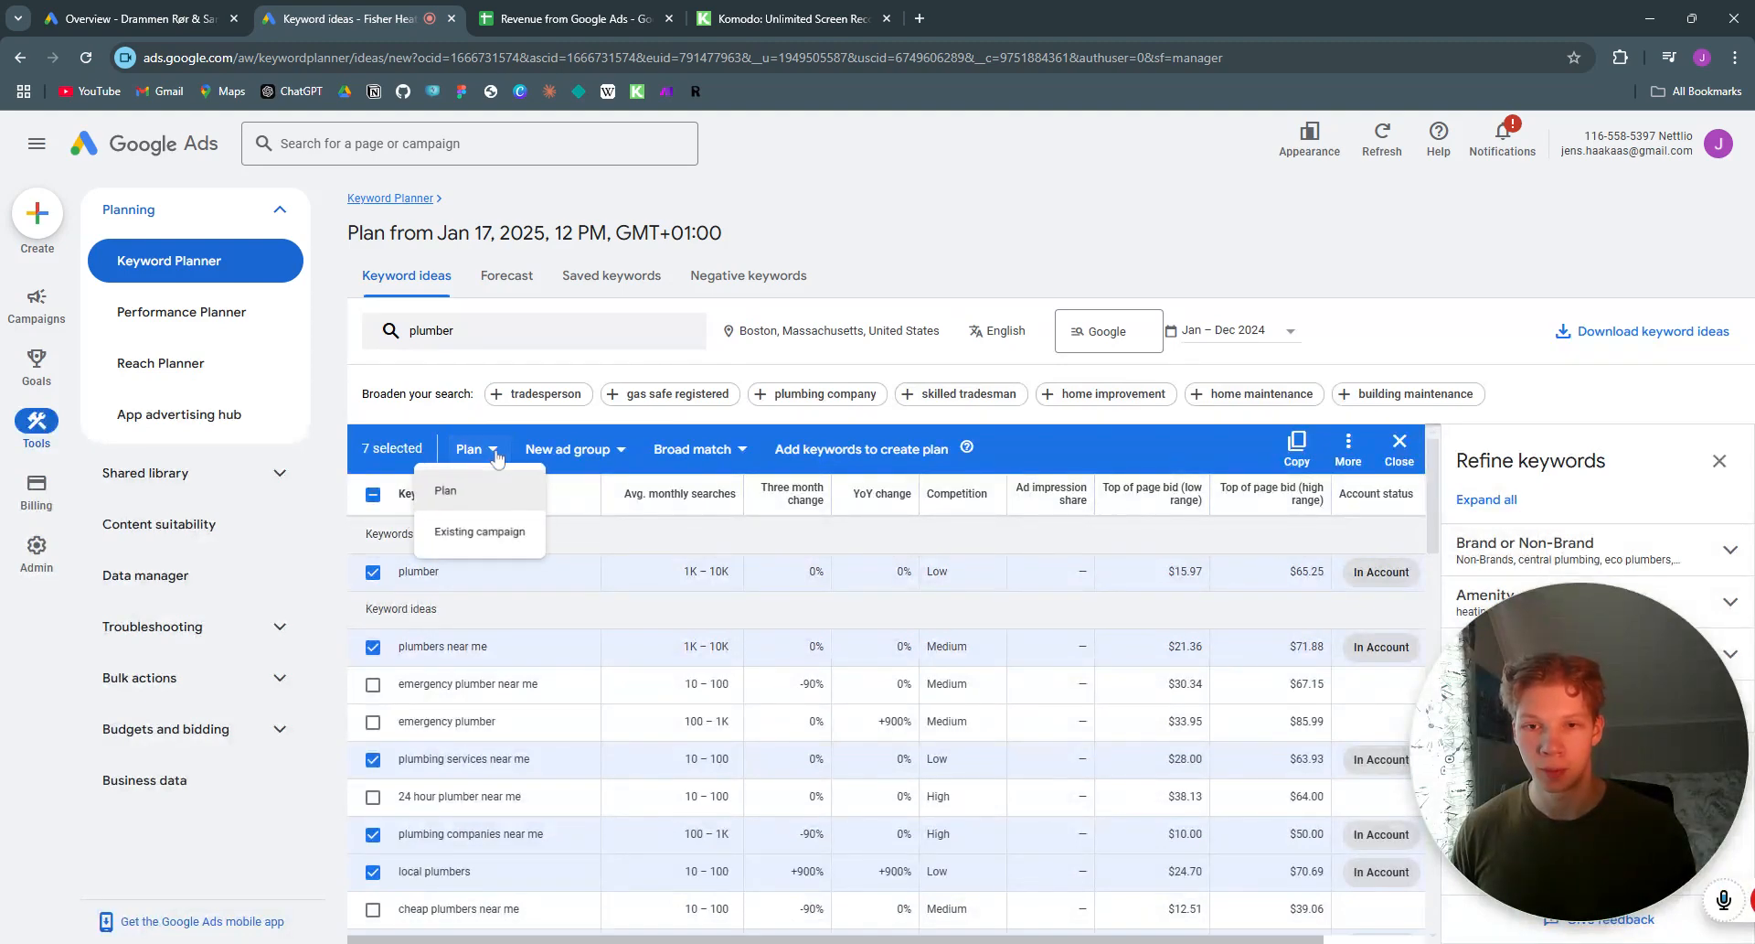
left_click(484, 541)
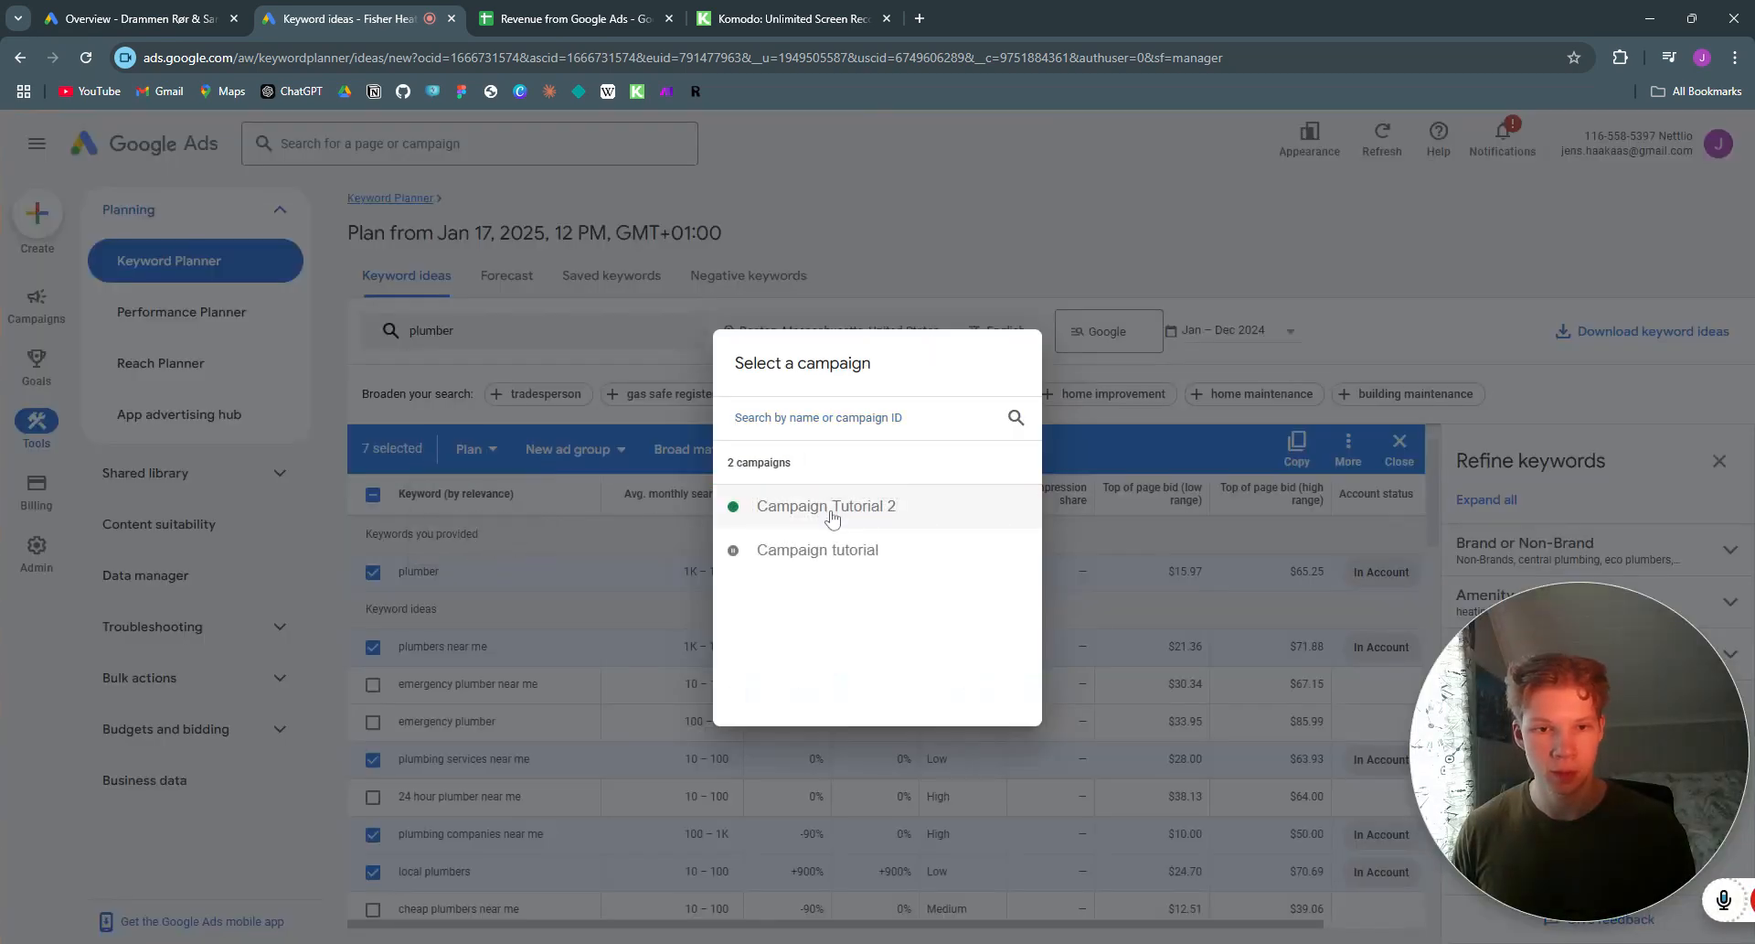
left_click(828, 507)
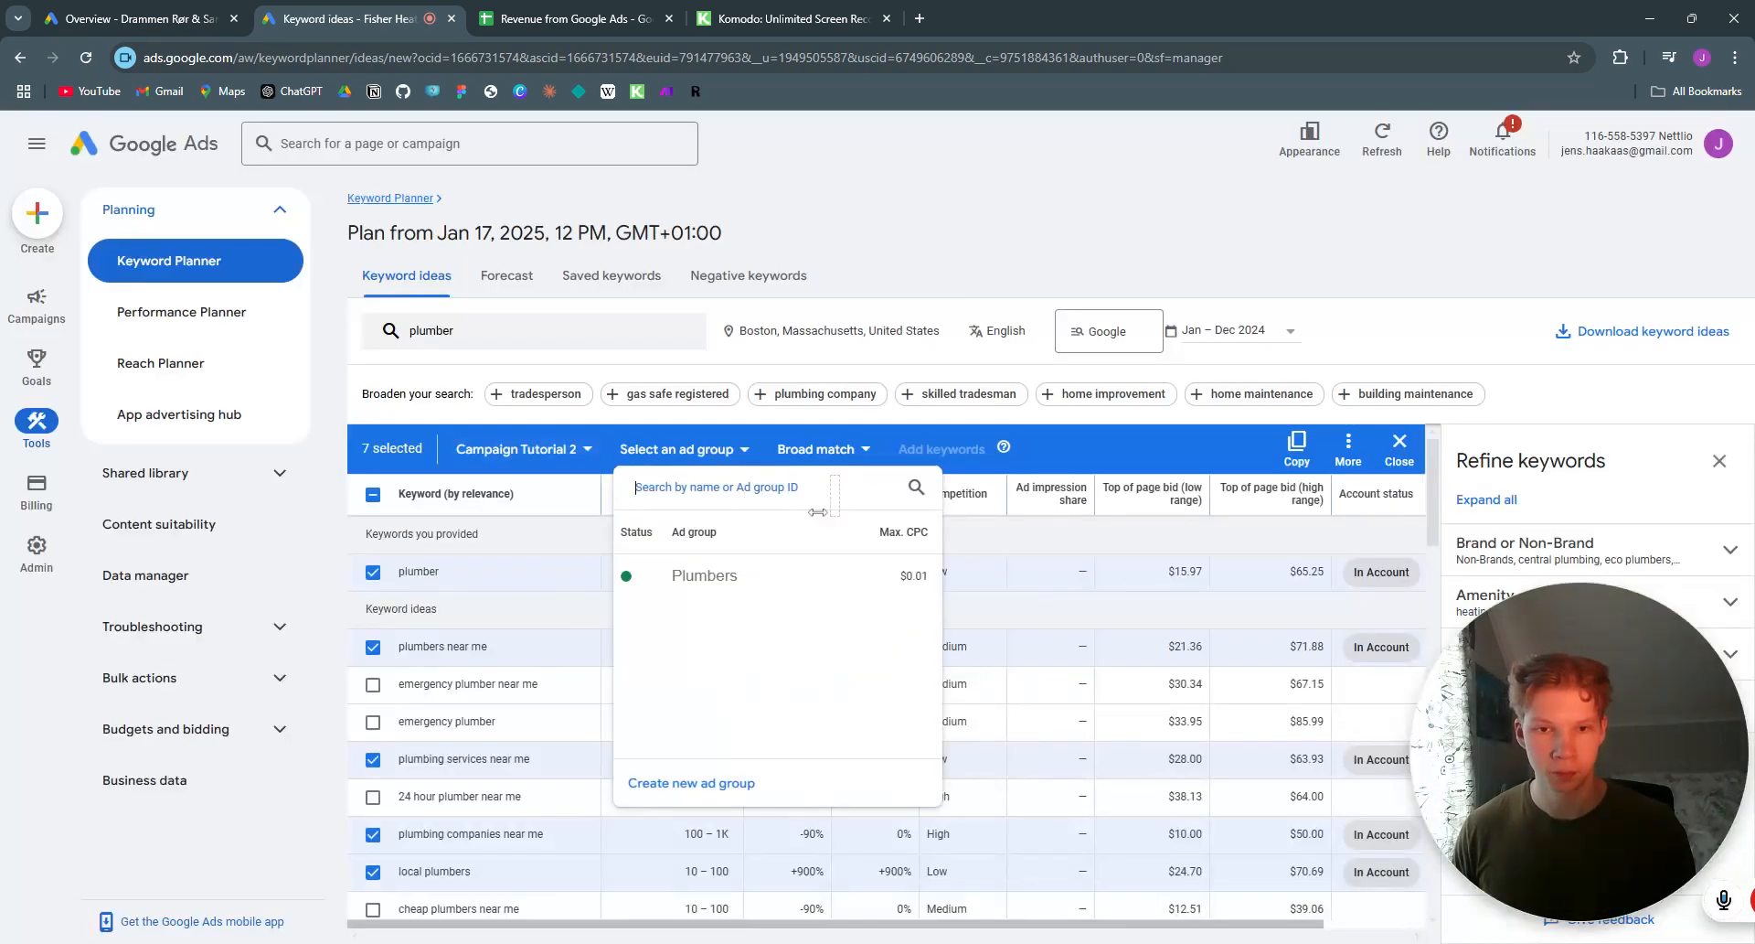
left_click(755, 586)
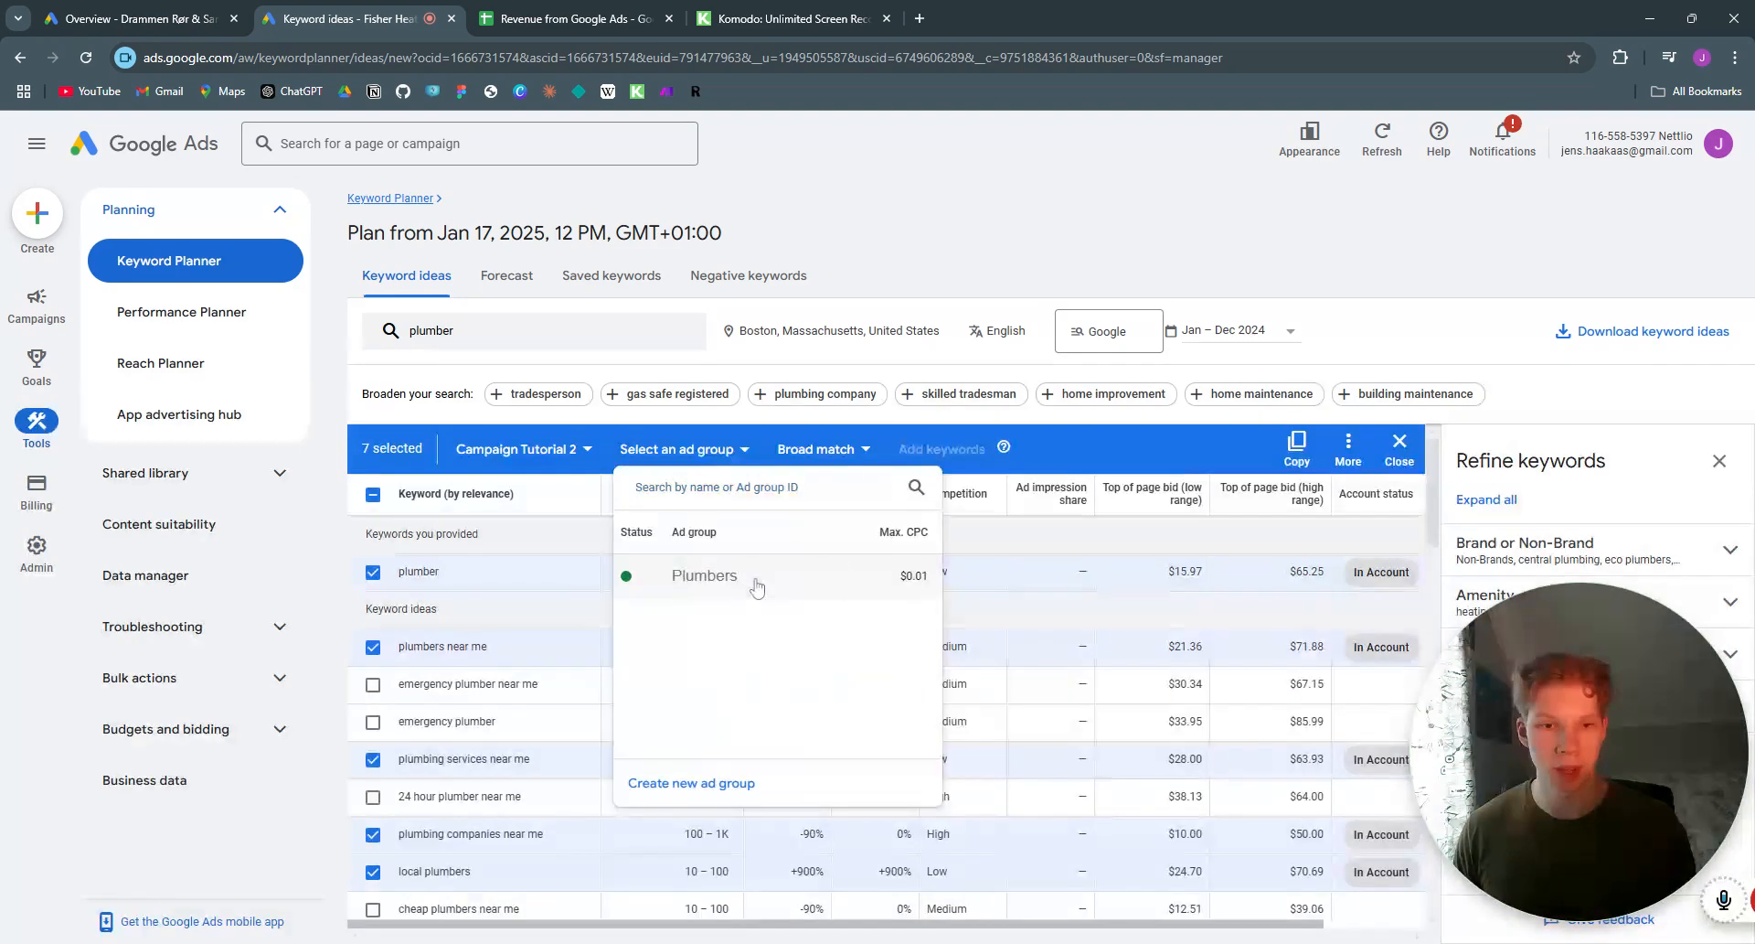
left_click(756, 586)
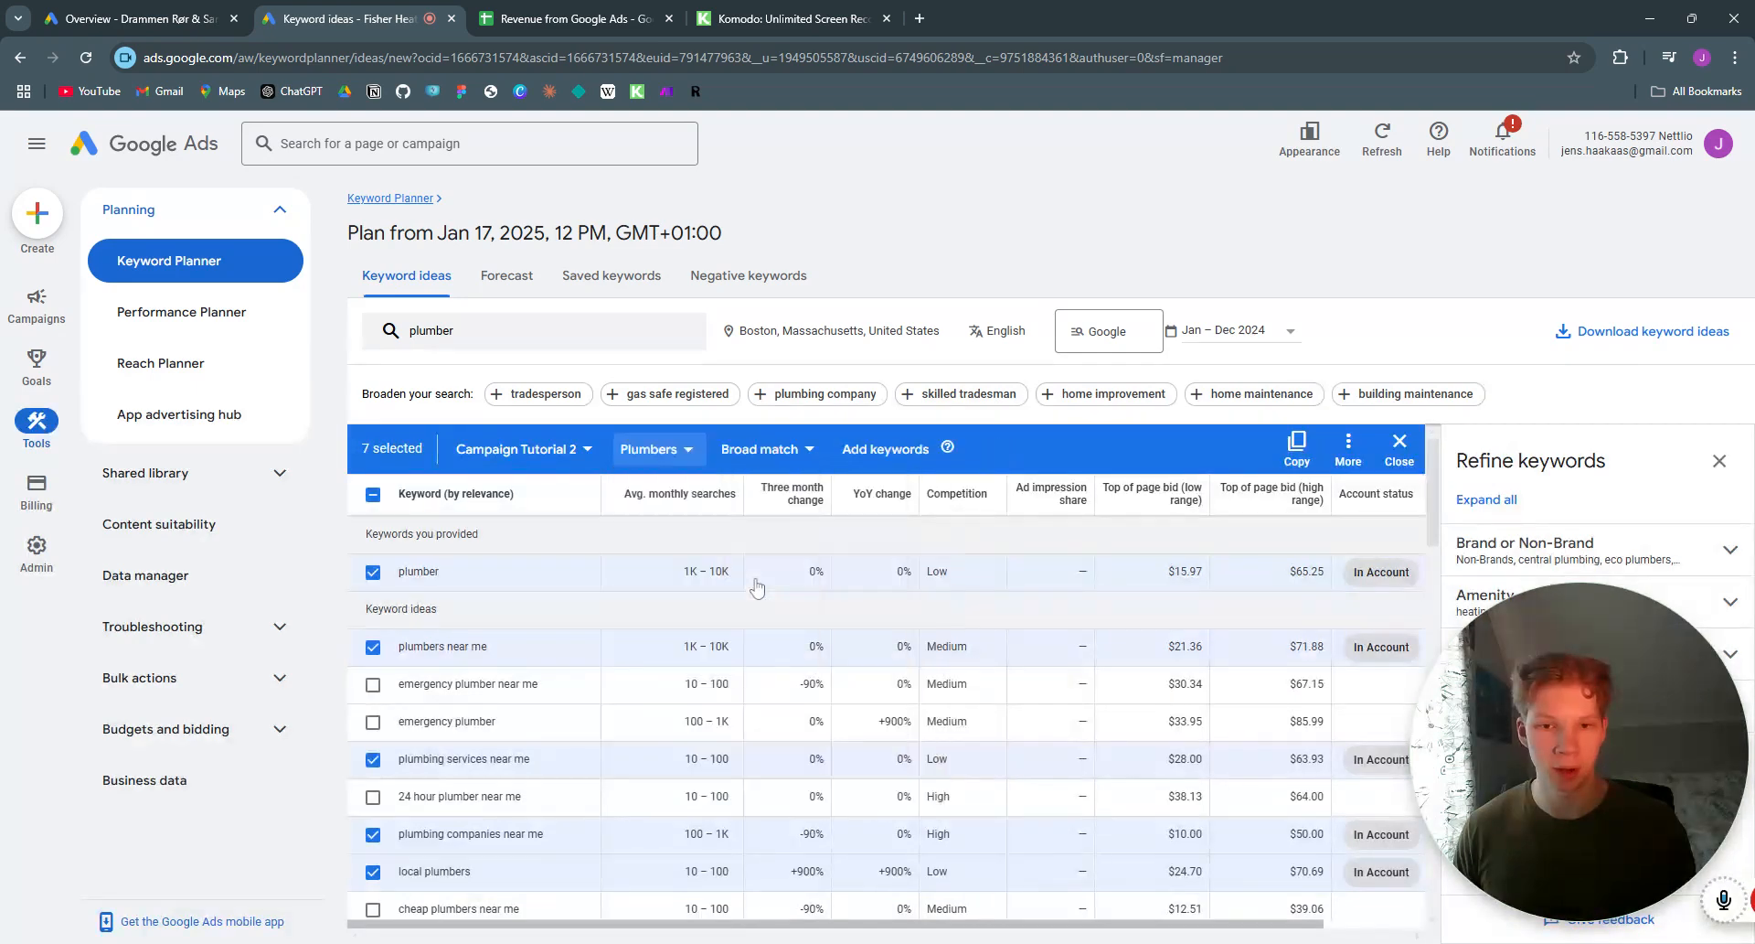
Step: Set the match type of the selected keywords to phrase match and add them to the Plumbers ad group
left_click(804, 455)
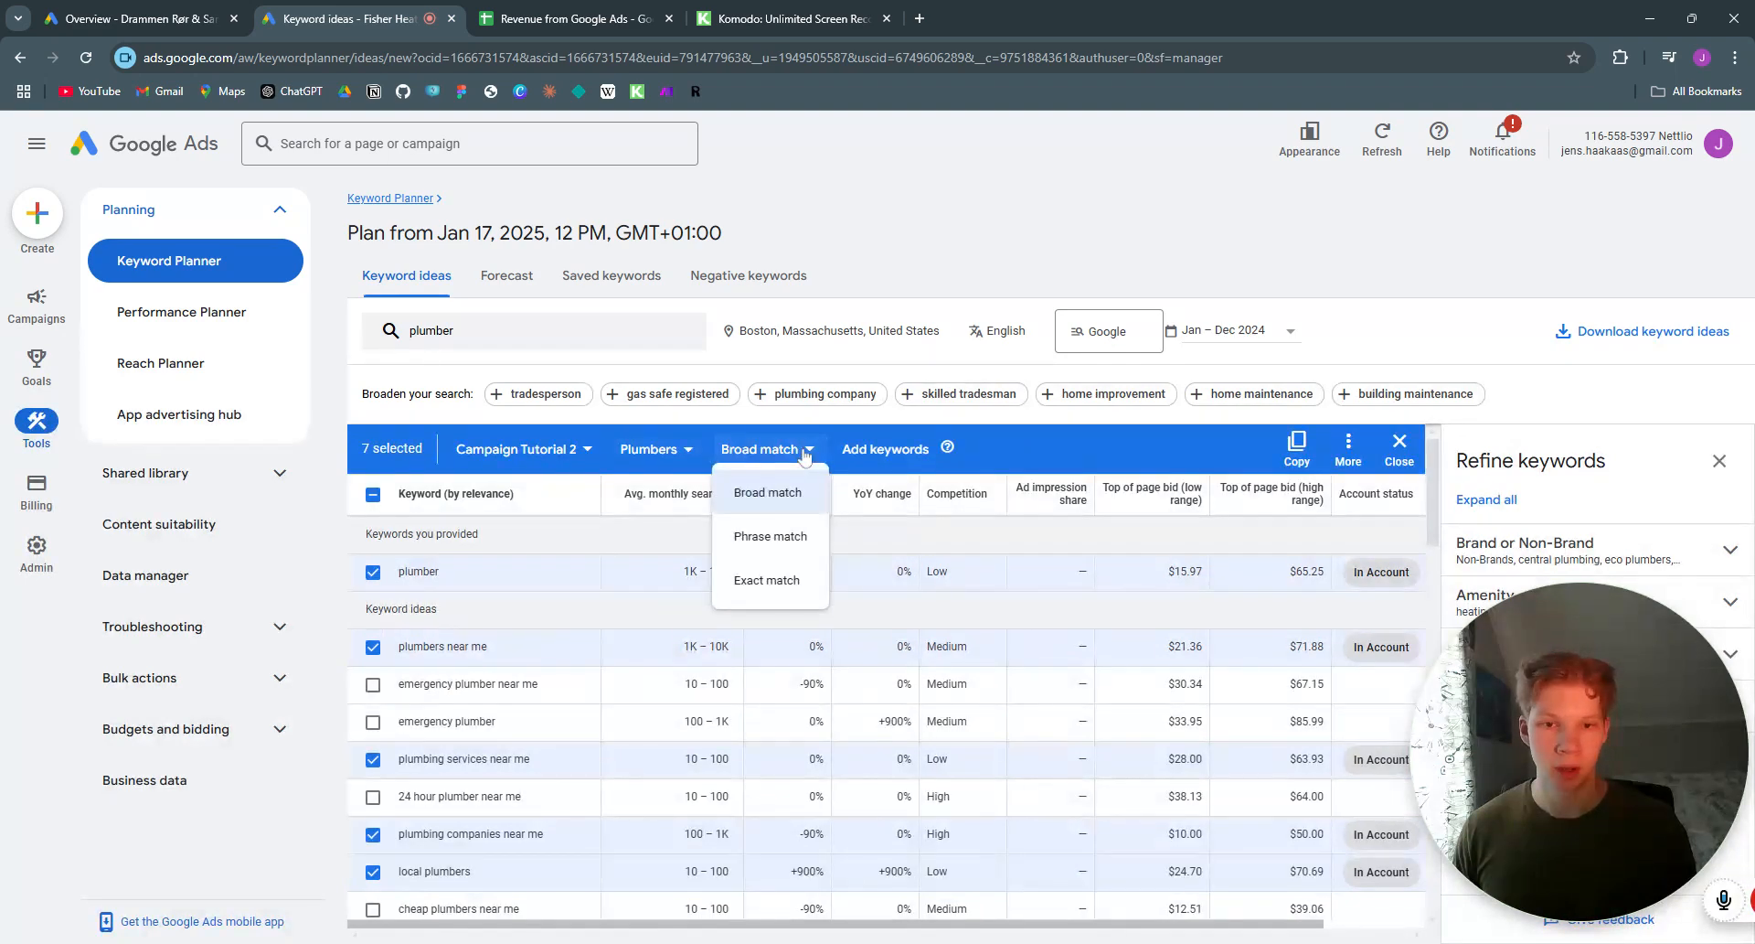
left_click(790, 545)
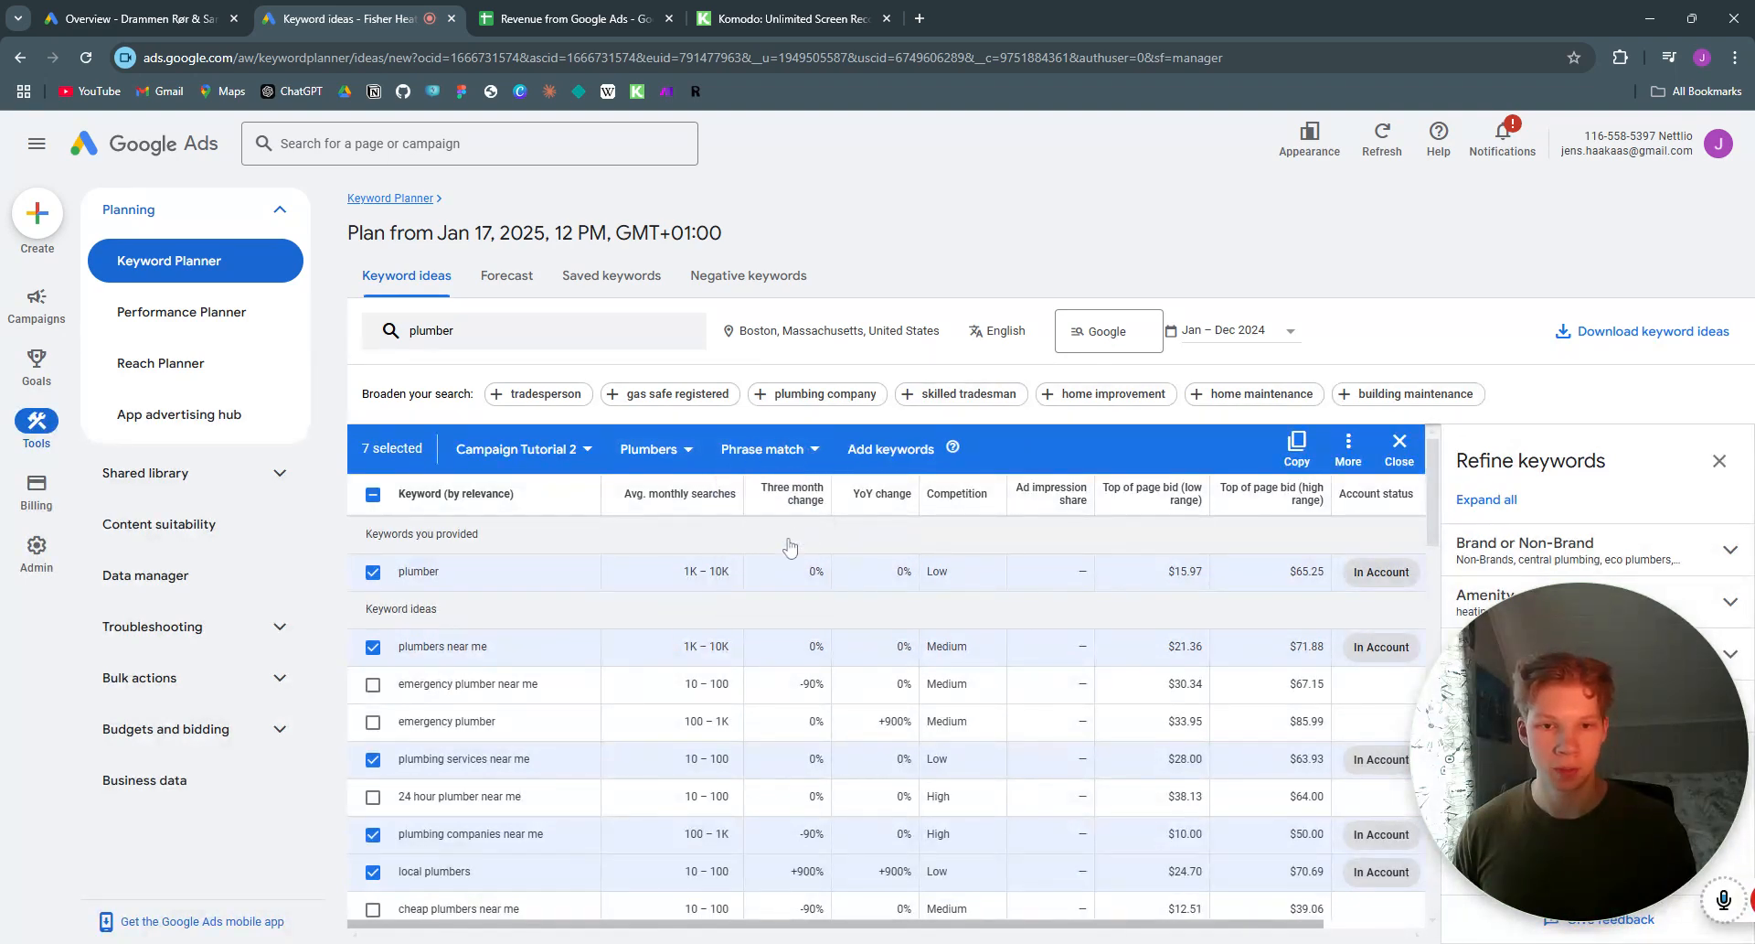
left_click(796, 454)
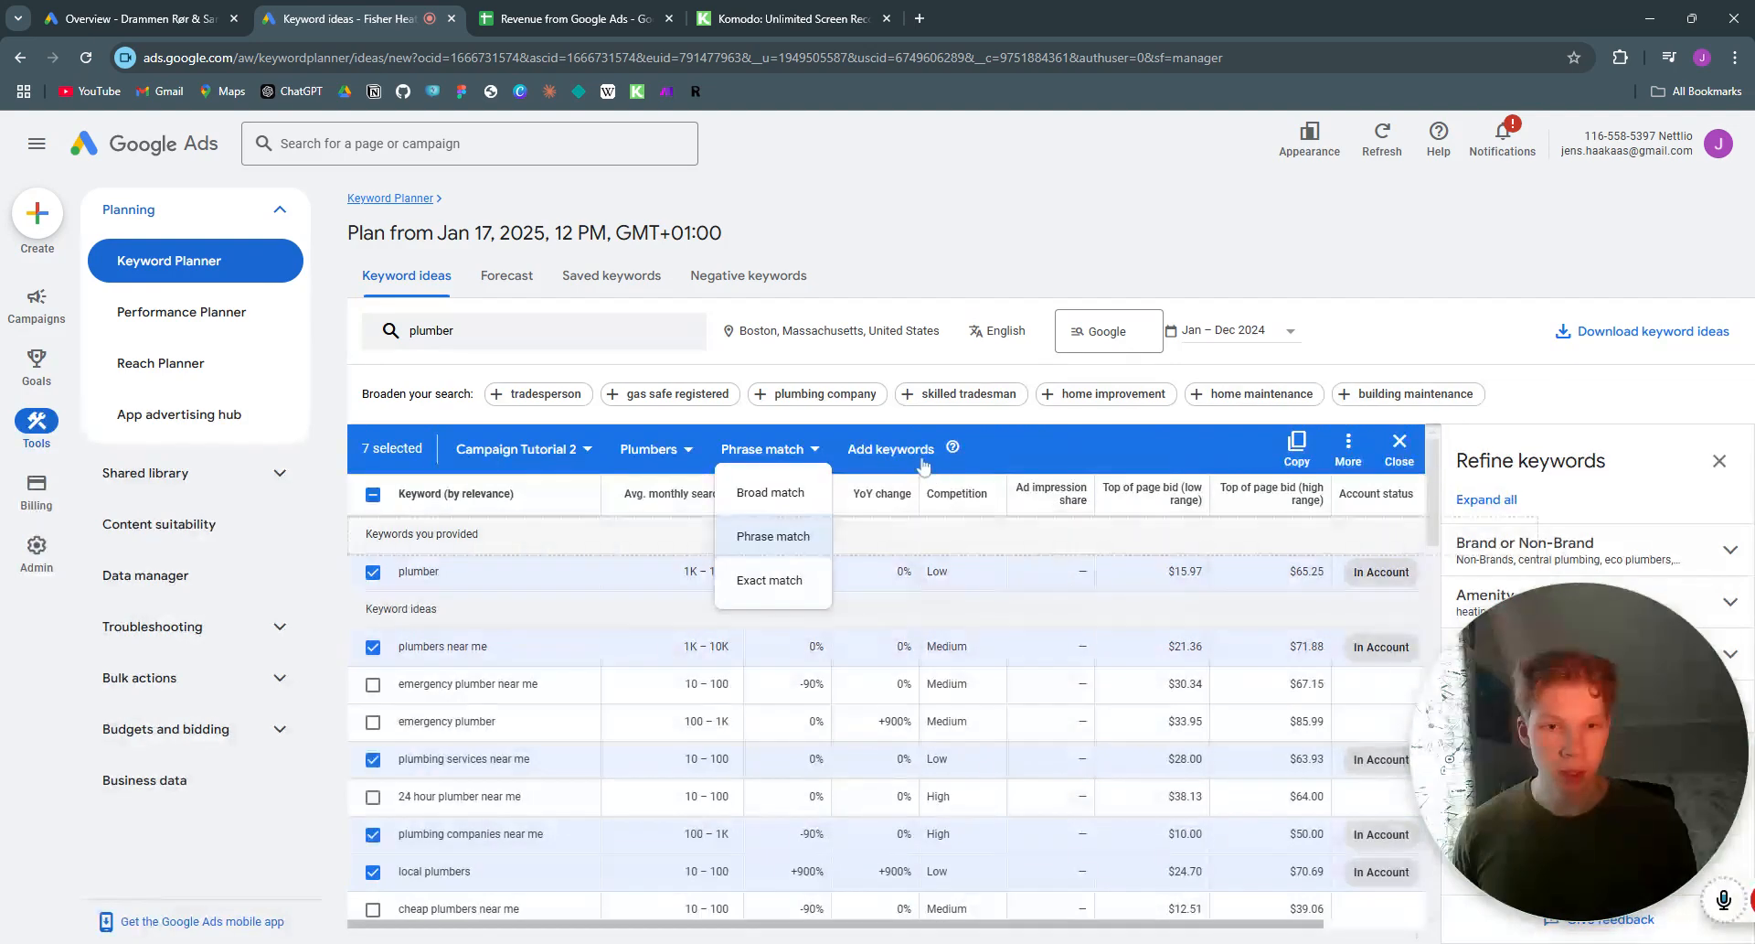
left_click(893, 455)
left_click(893, 455)
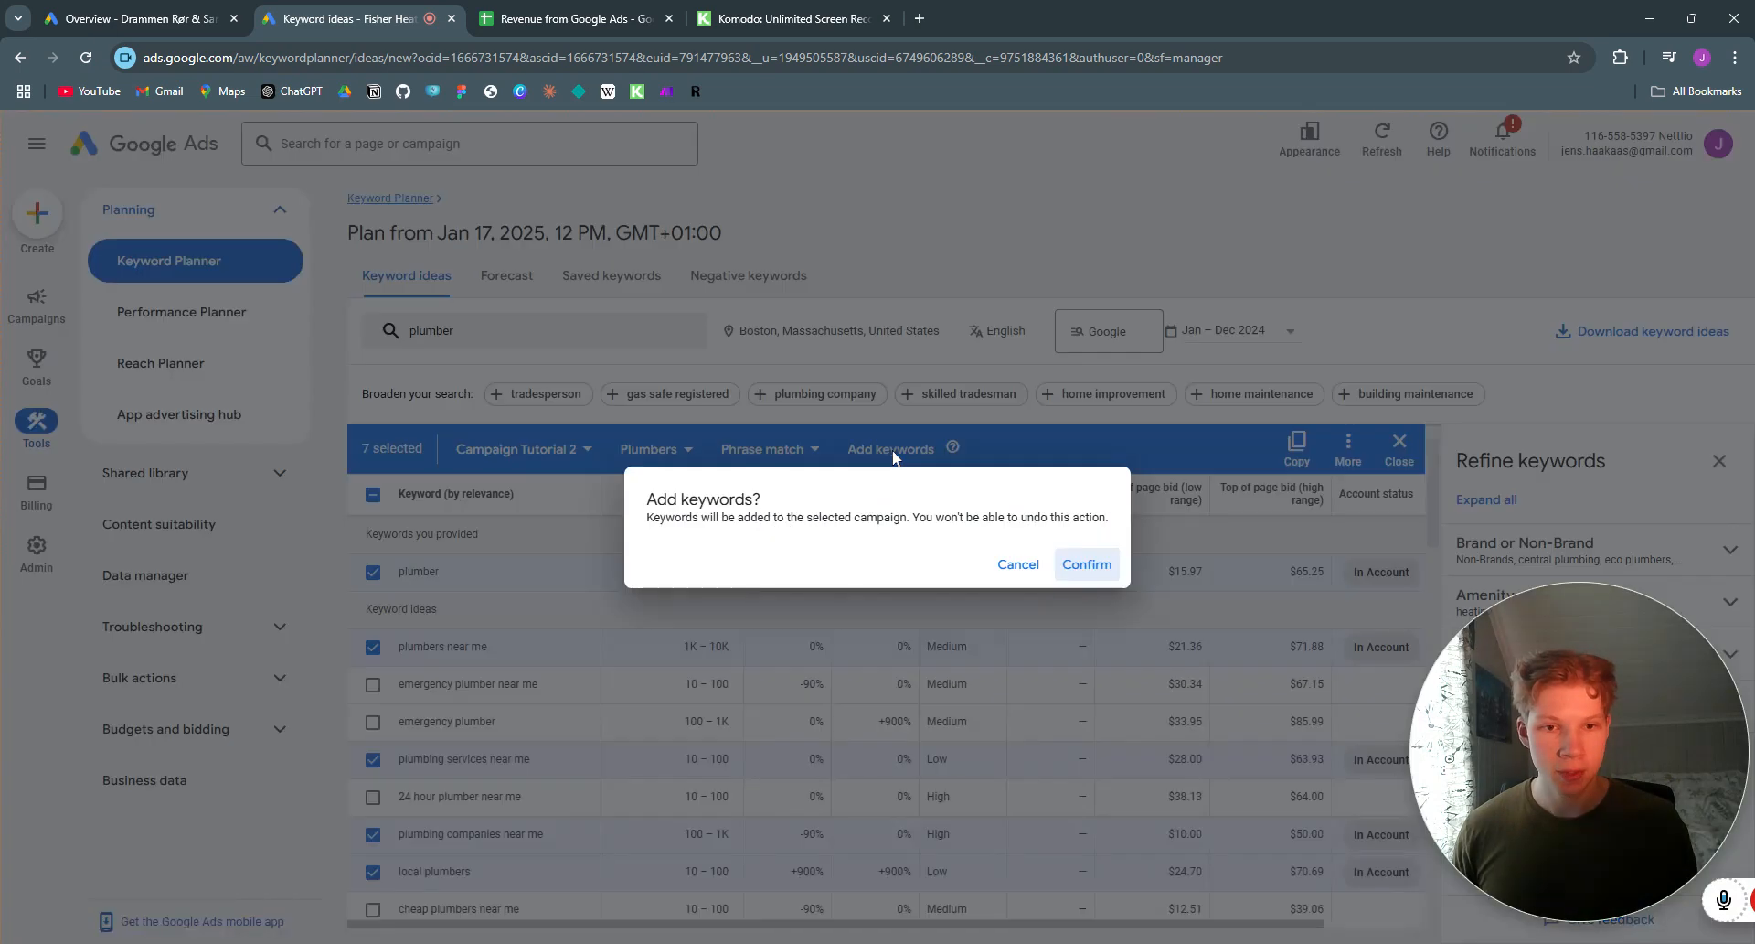
left_click(1087, 564)
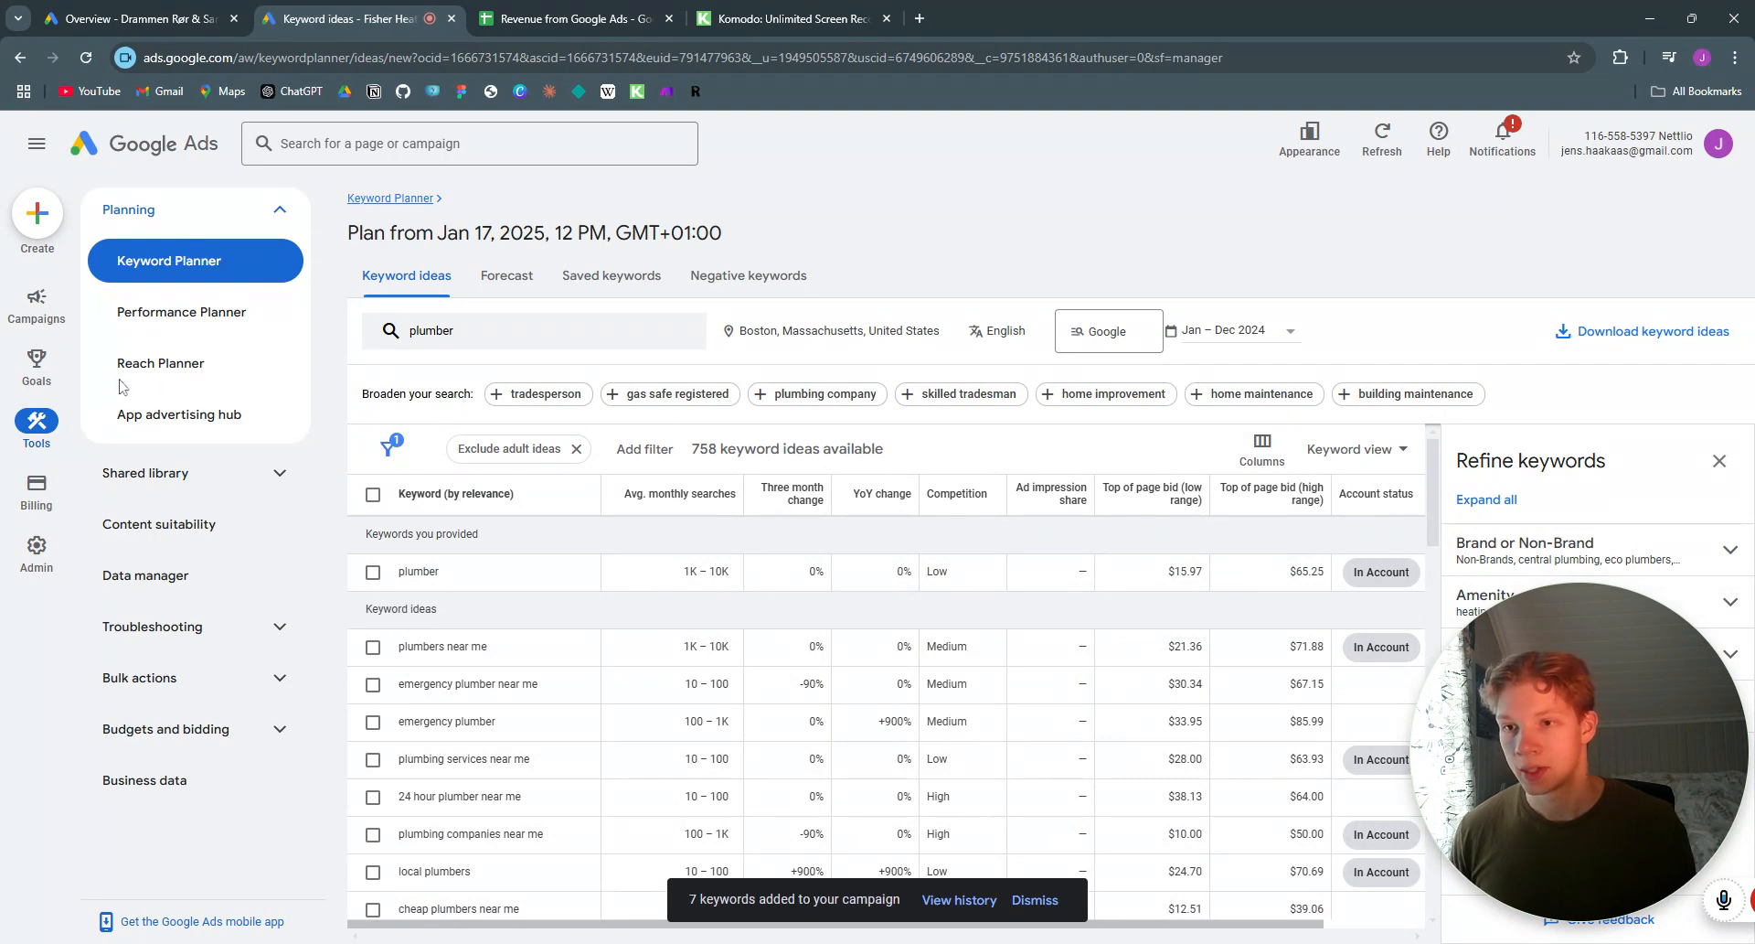
Step: Open the search keywords of Campaign Tutorial 2's Plumbers ad group and review the added keywords and their match types
mouse_move(37, 311)
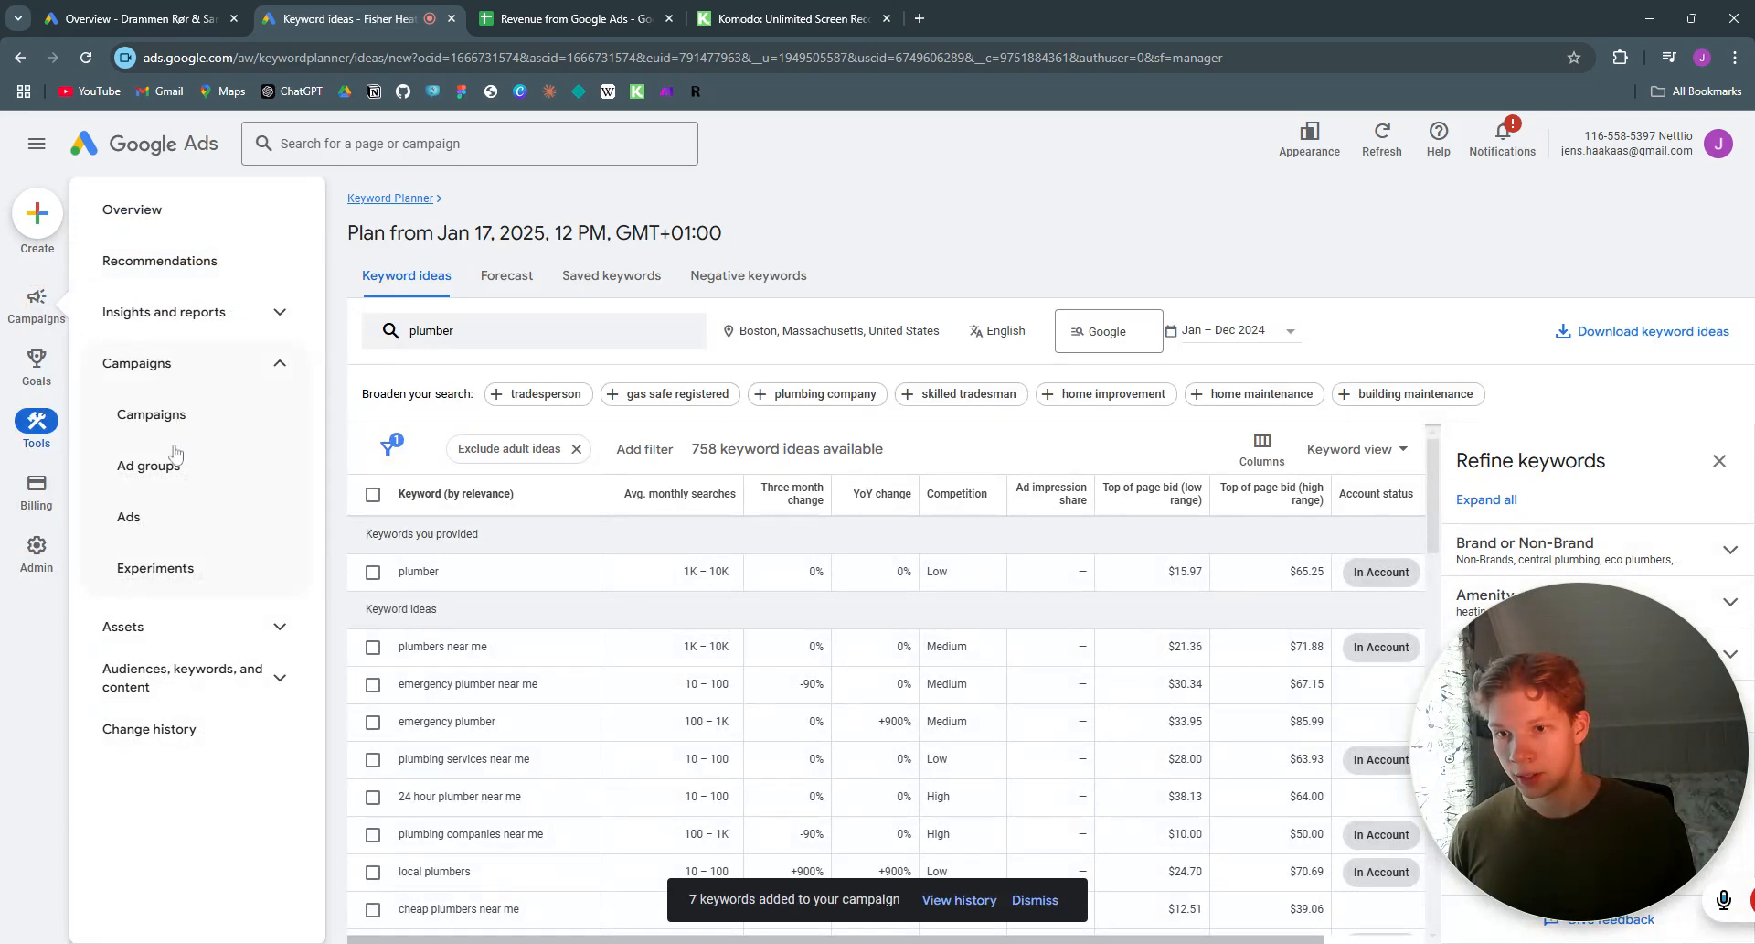
left_click(36, 311)
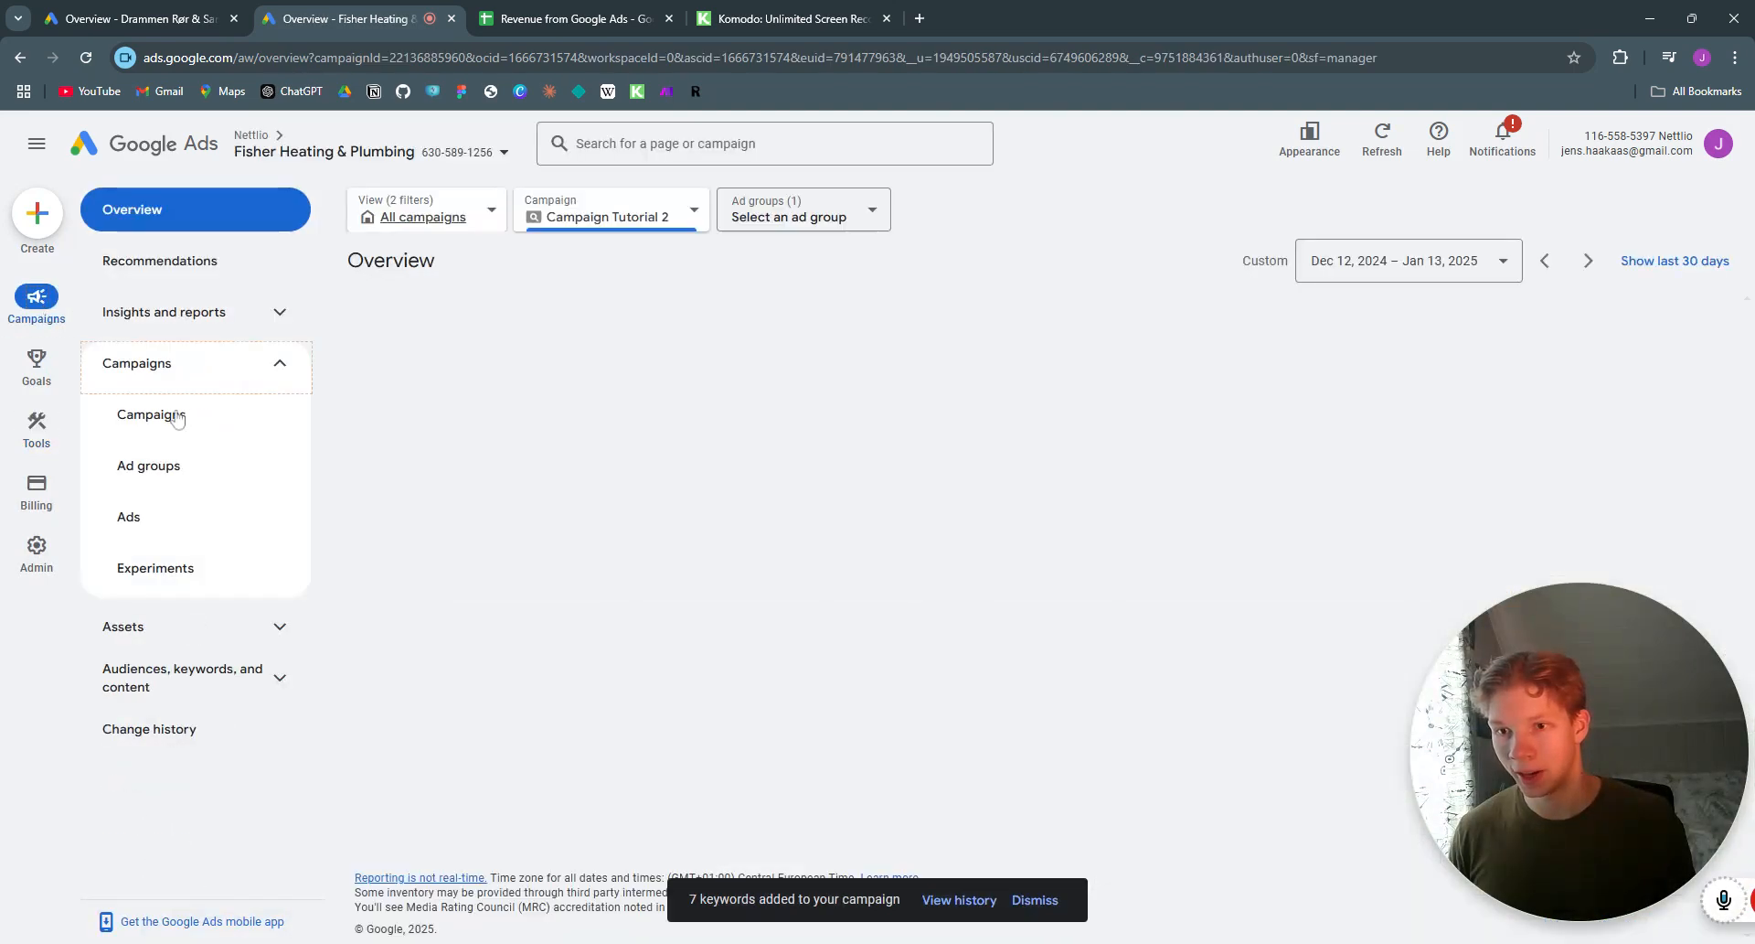
left_click(162, 467)
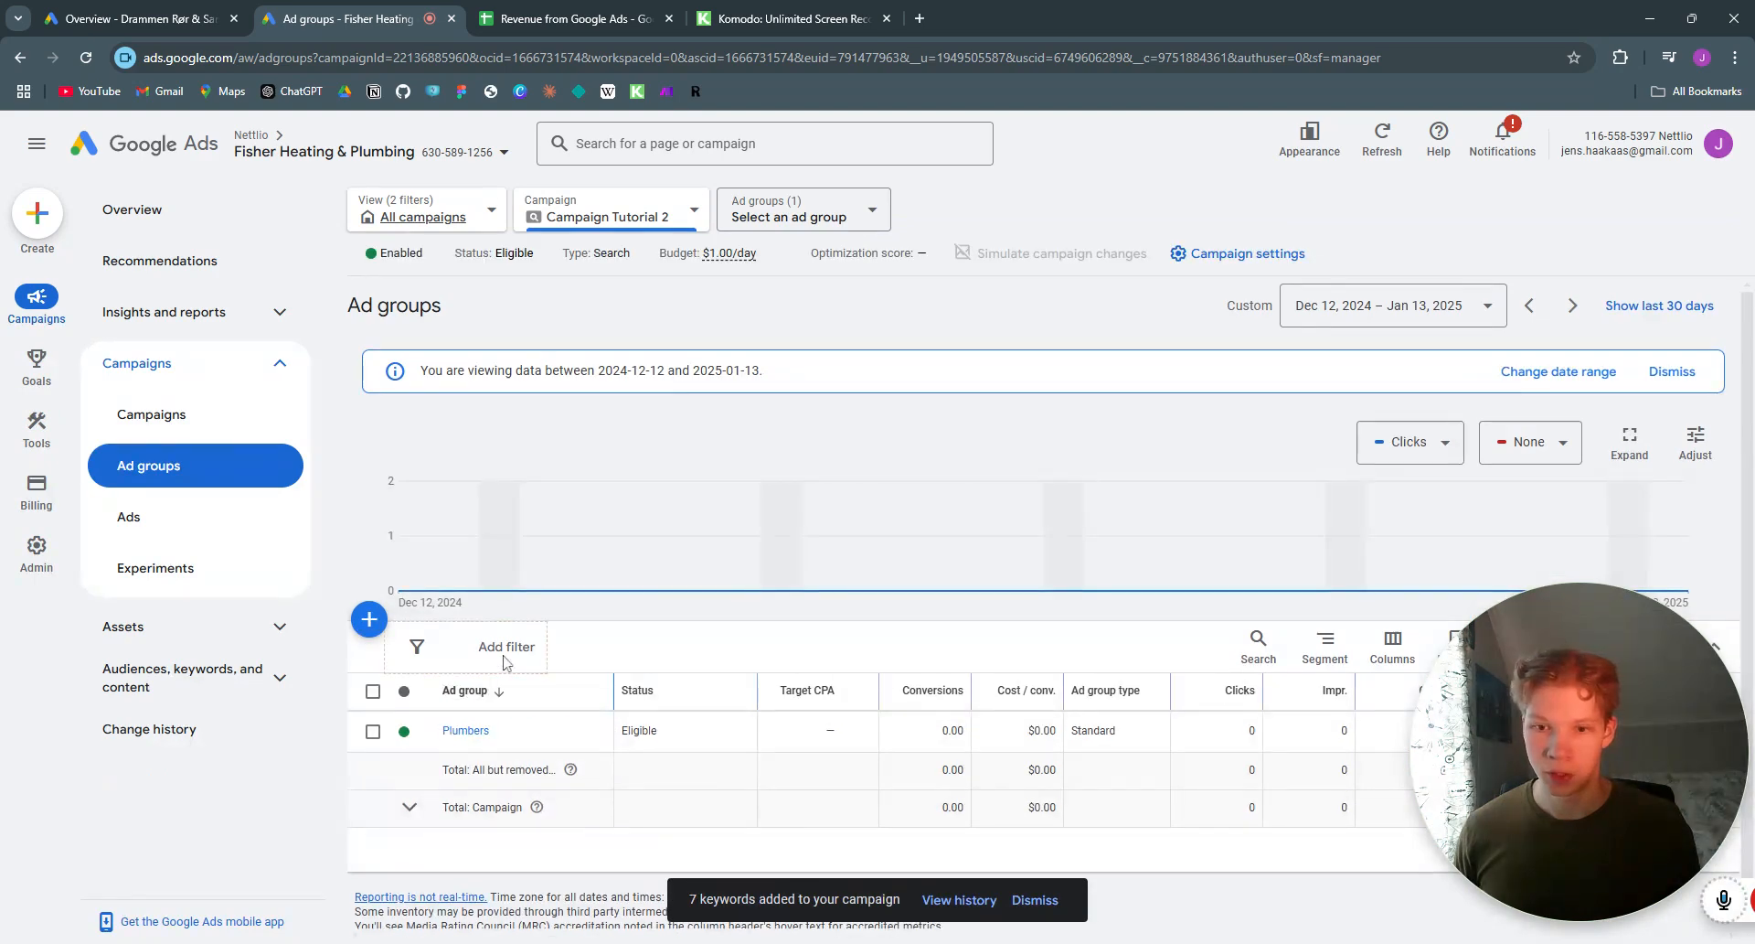
left_click(467, 729)
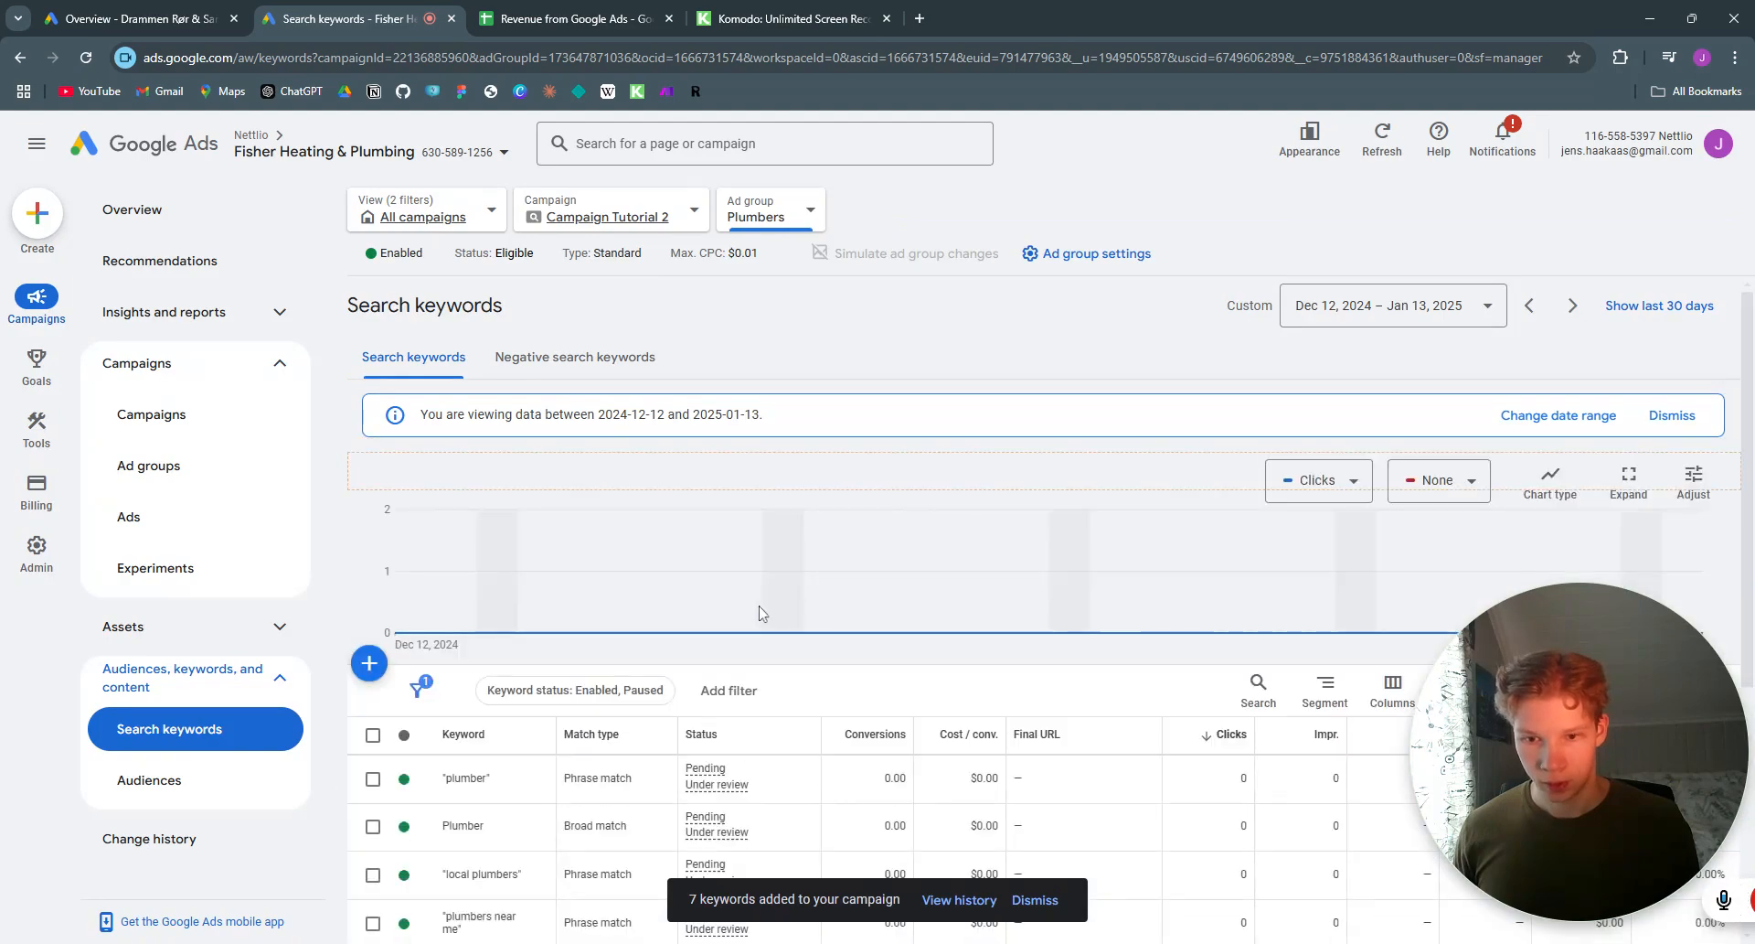
scroll(762, 613, "down", 5)
scroll(567, 567, "up", 2)
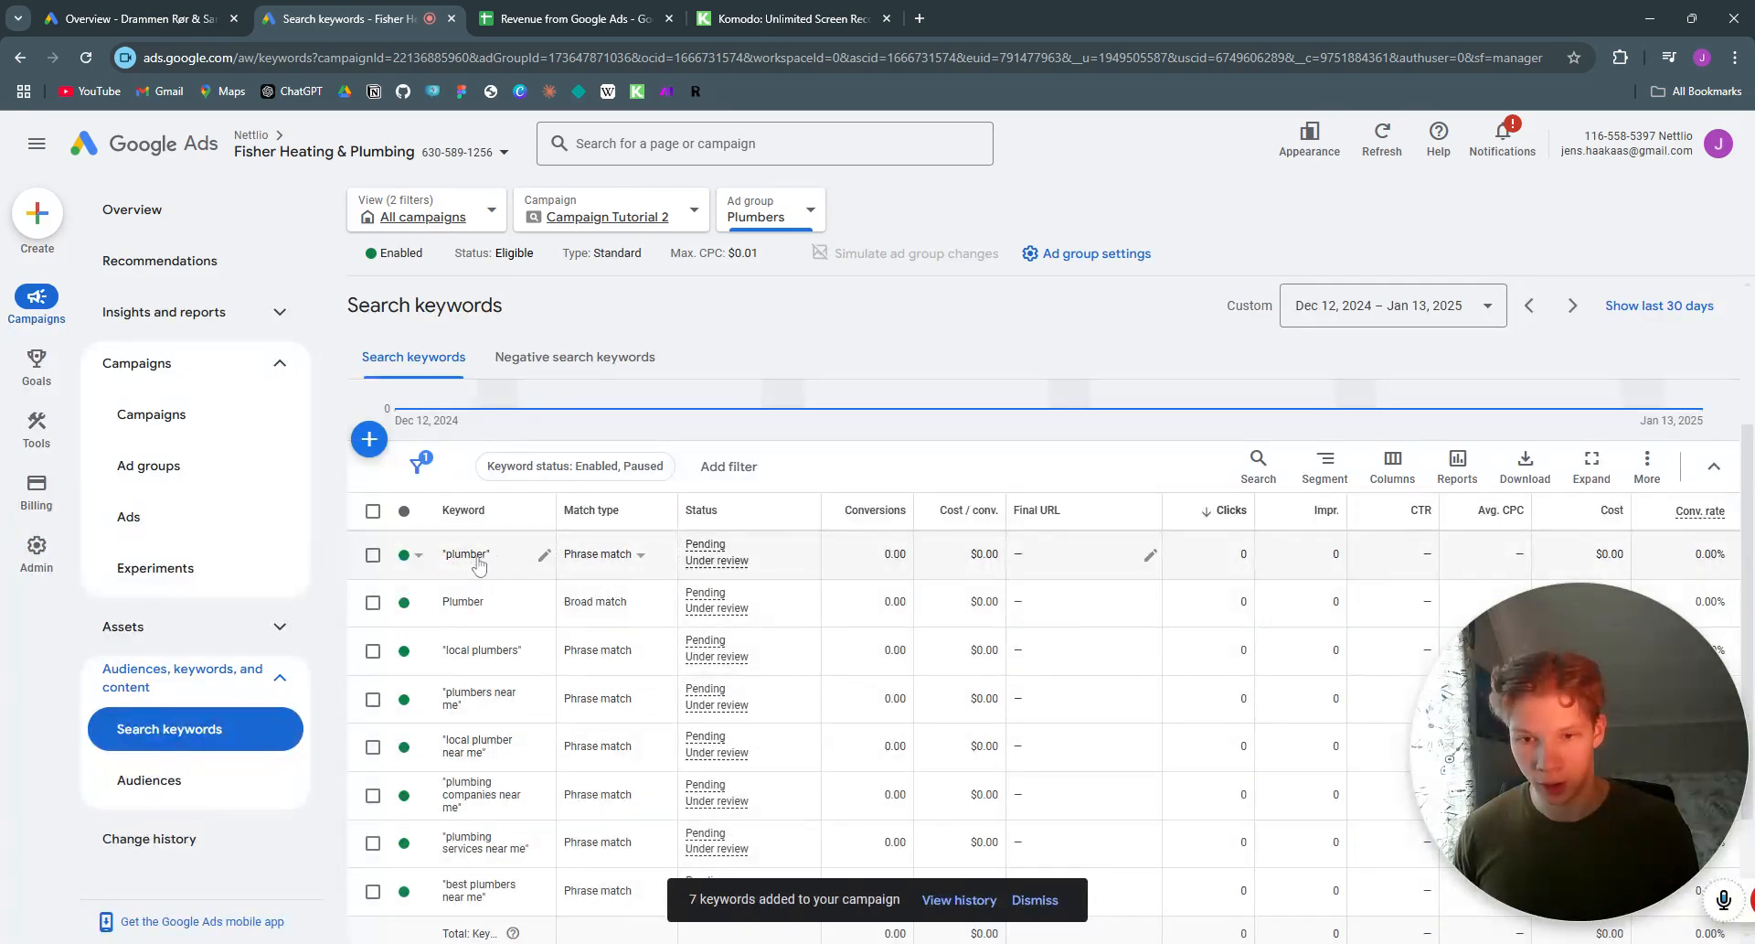
Step: Permanently remove the broad-match keyword Plumber from the Plumbers ad group
left_click(374, 602)
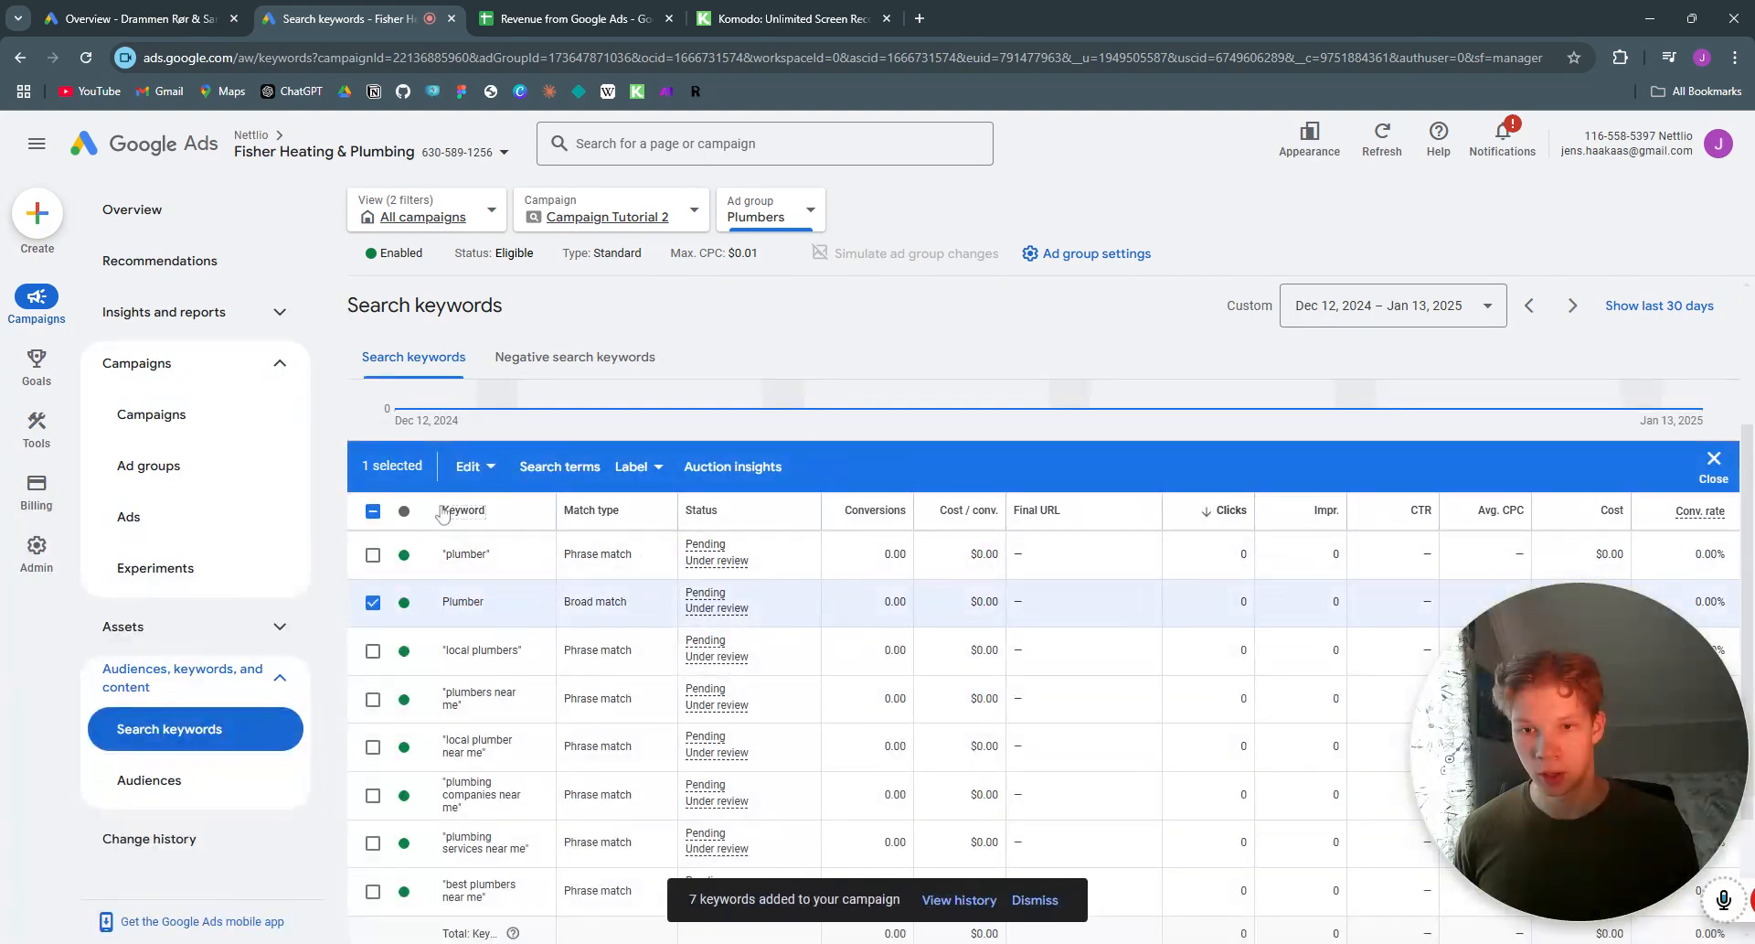
left_click(468, 467)
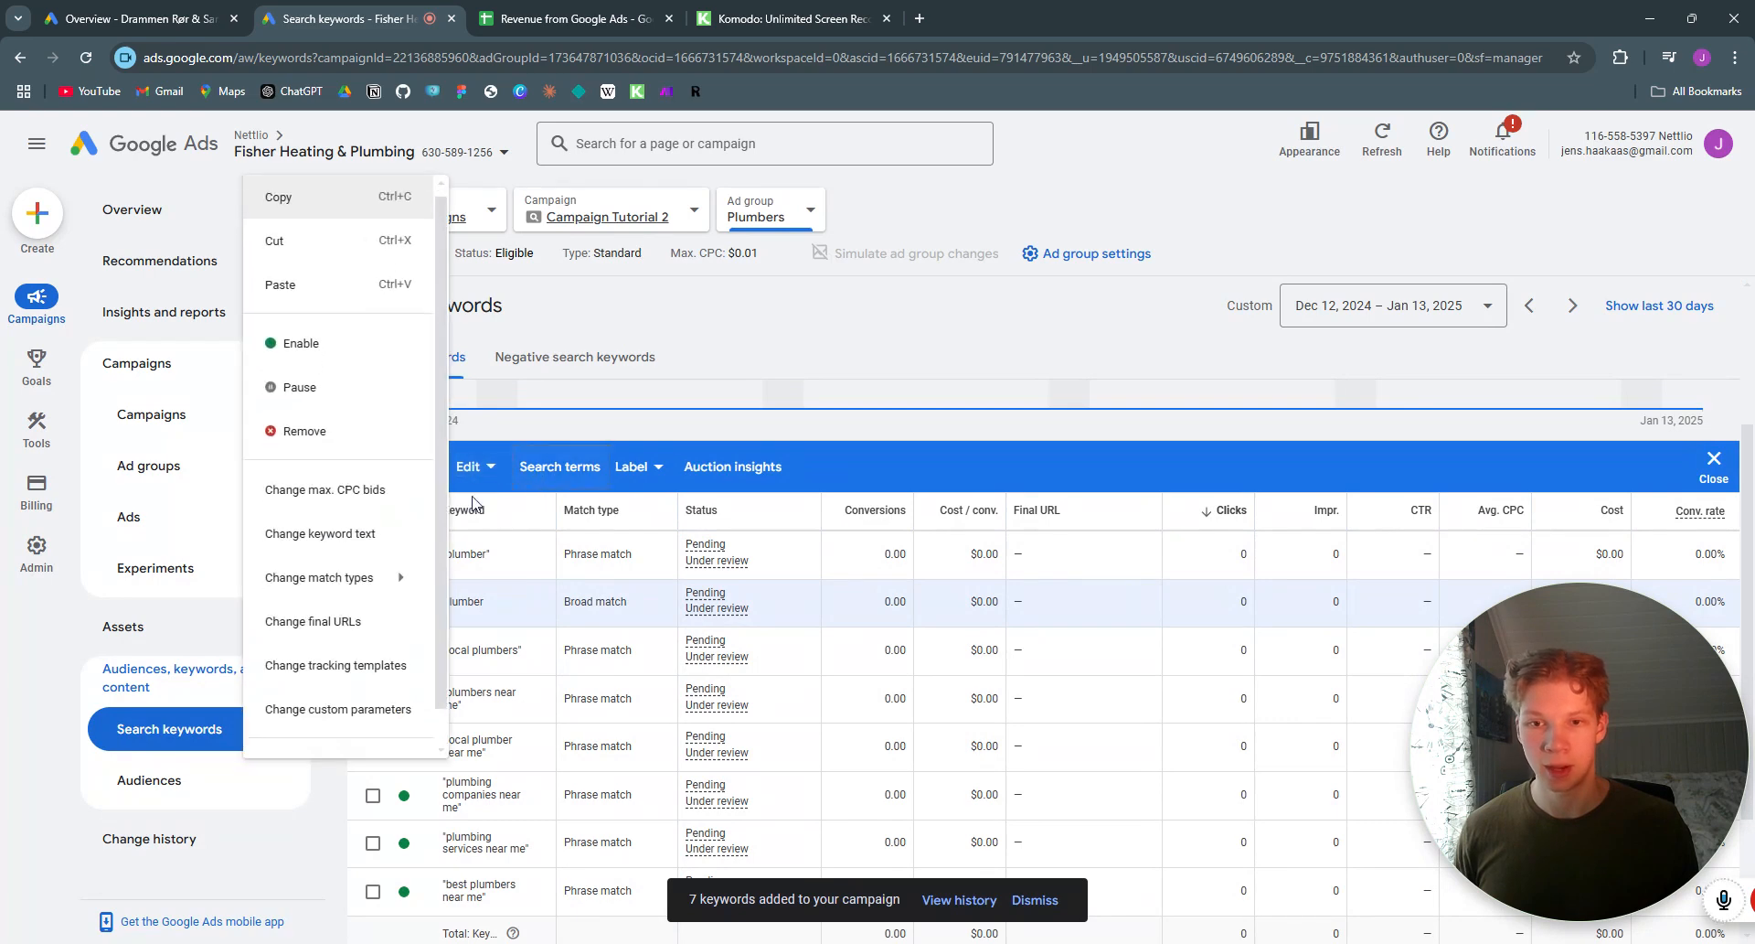
left_click(335, 434)
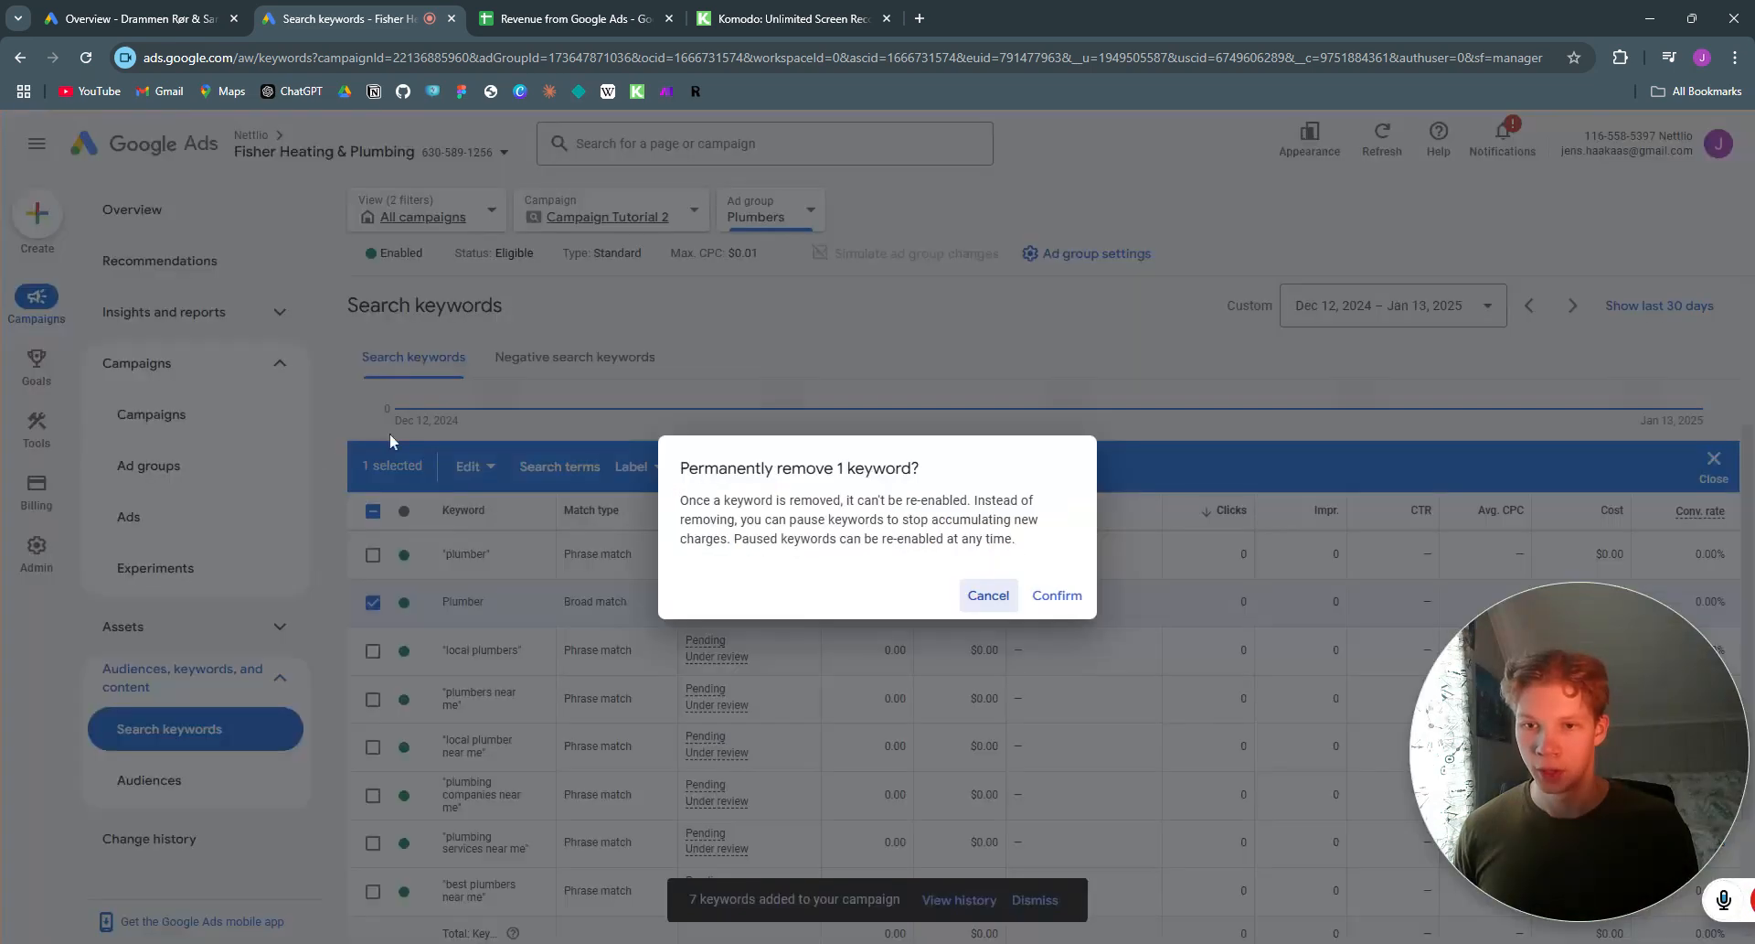
left_click(1043, 599)
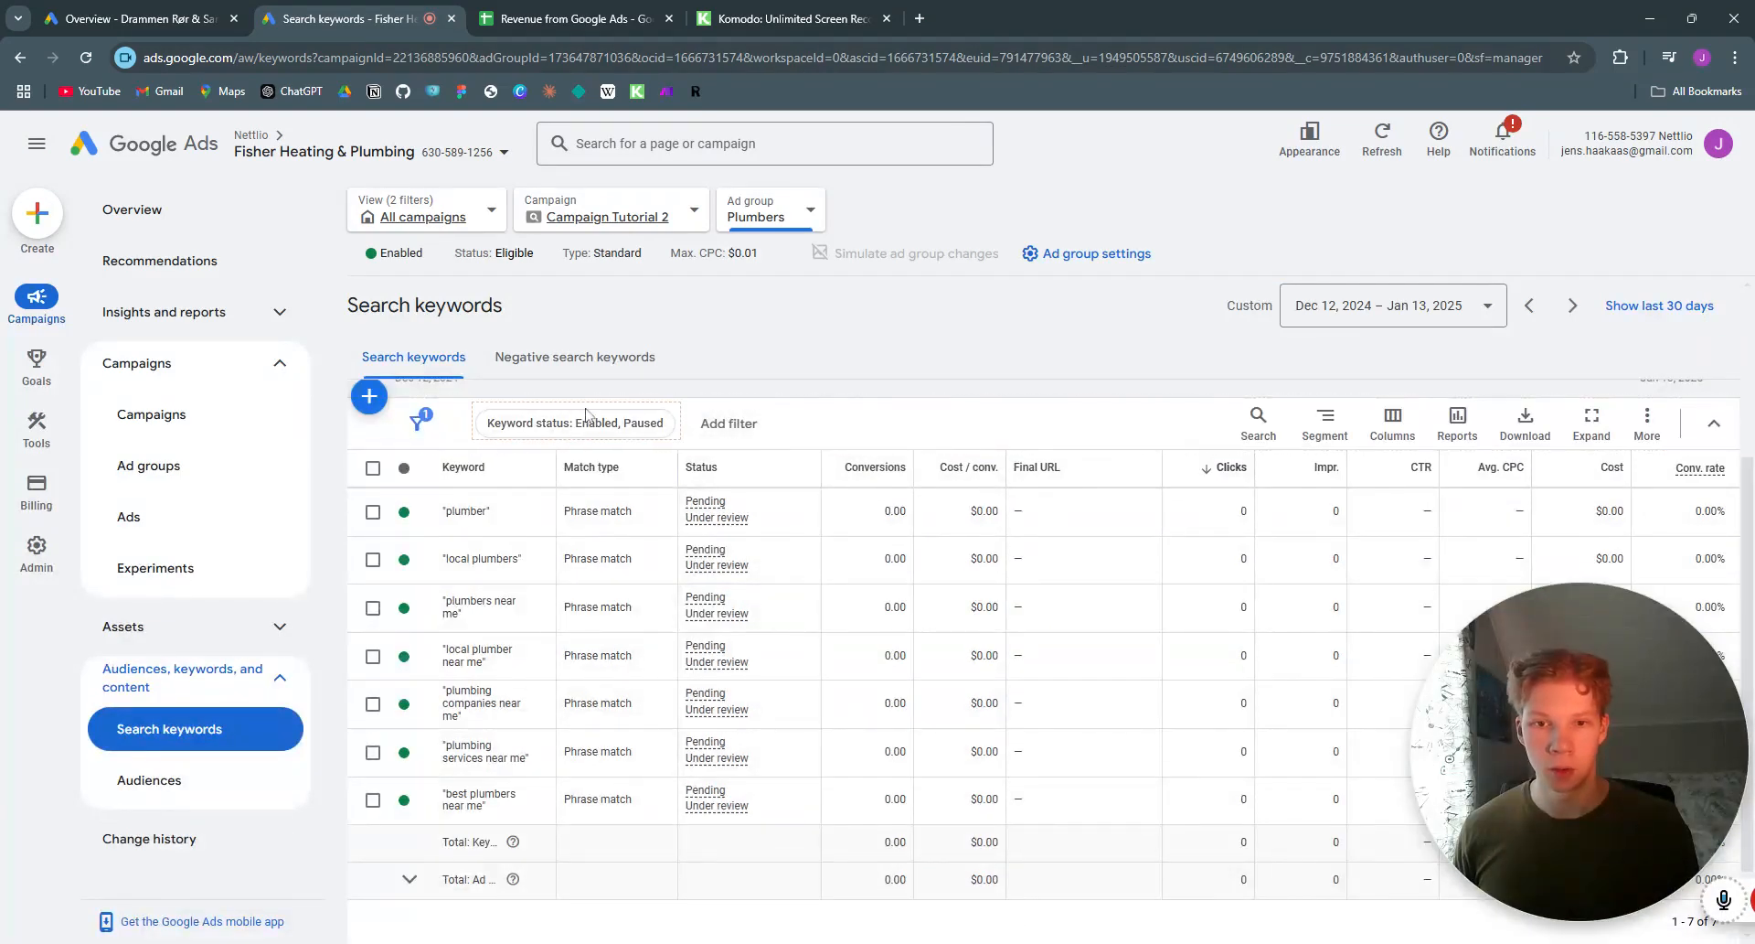
Step: Change the match type of all remaining keywords in the Plumbers ad group to phrase match and apply it
left_click(374, 469)
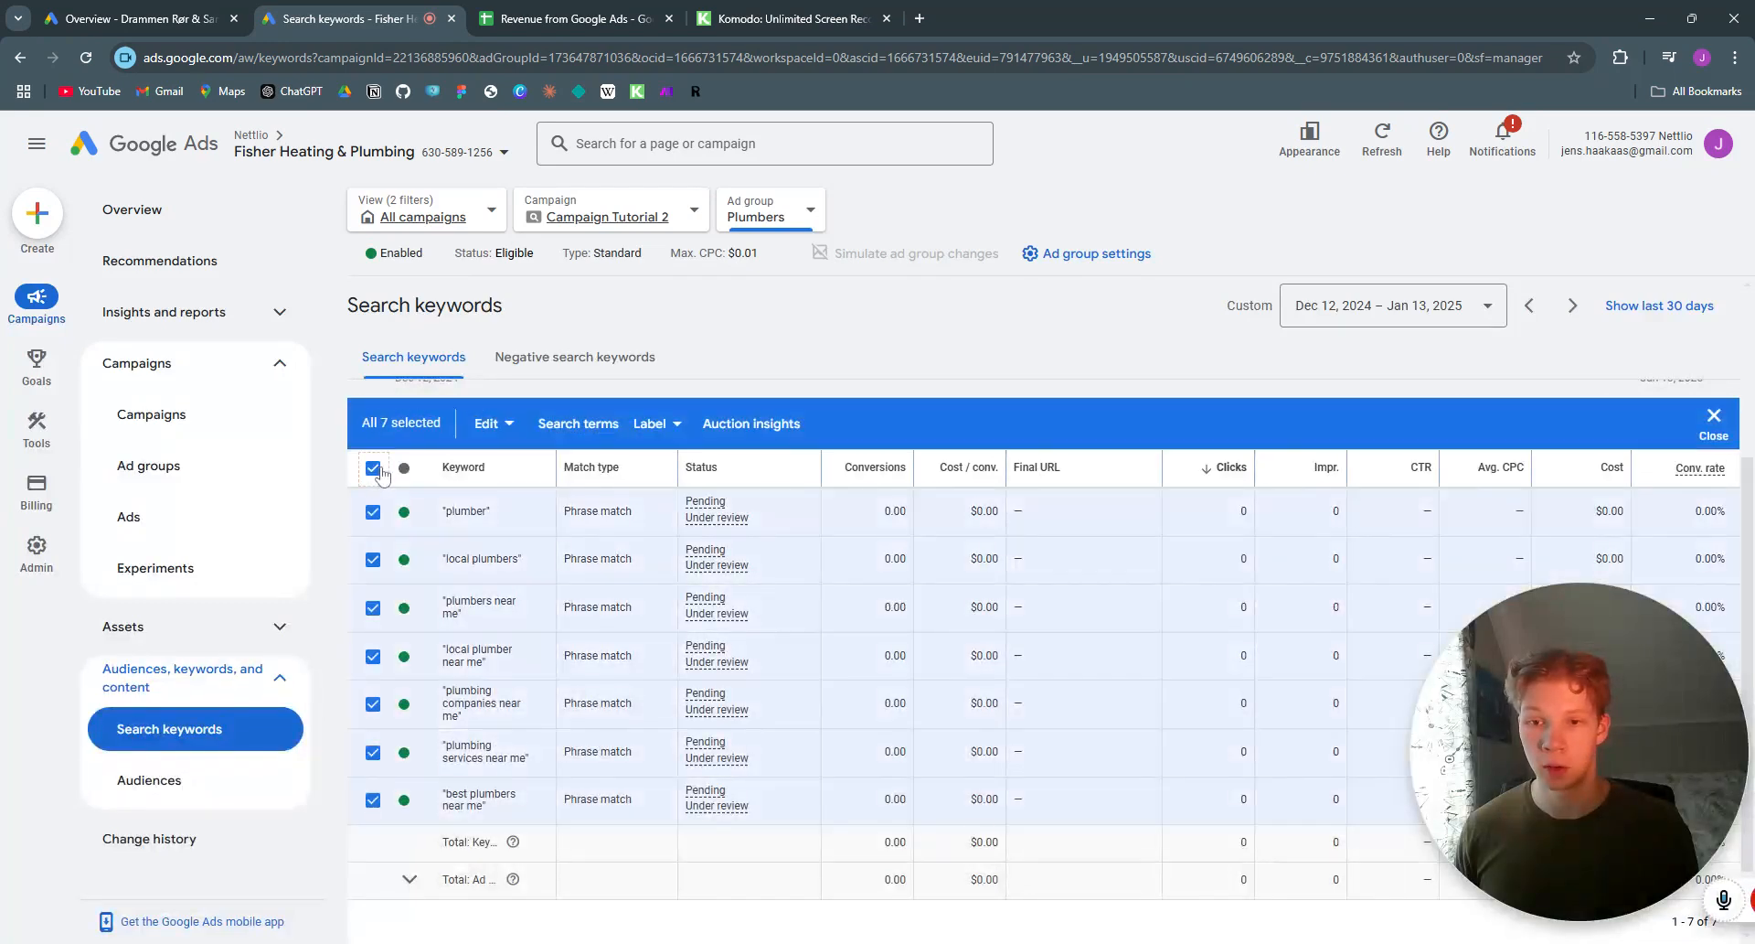
left_click(506, 426)
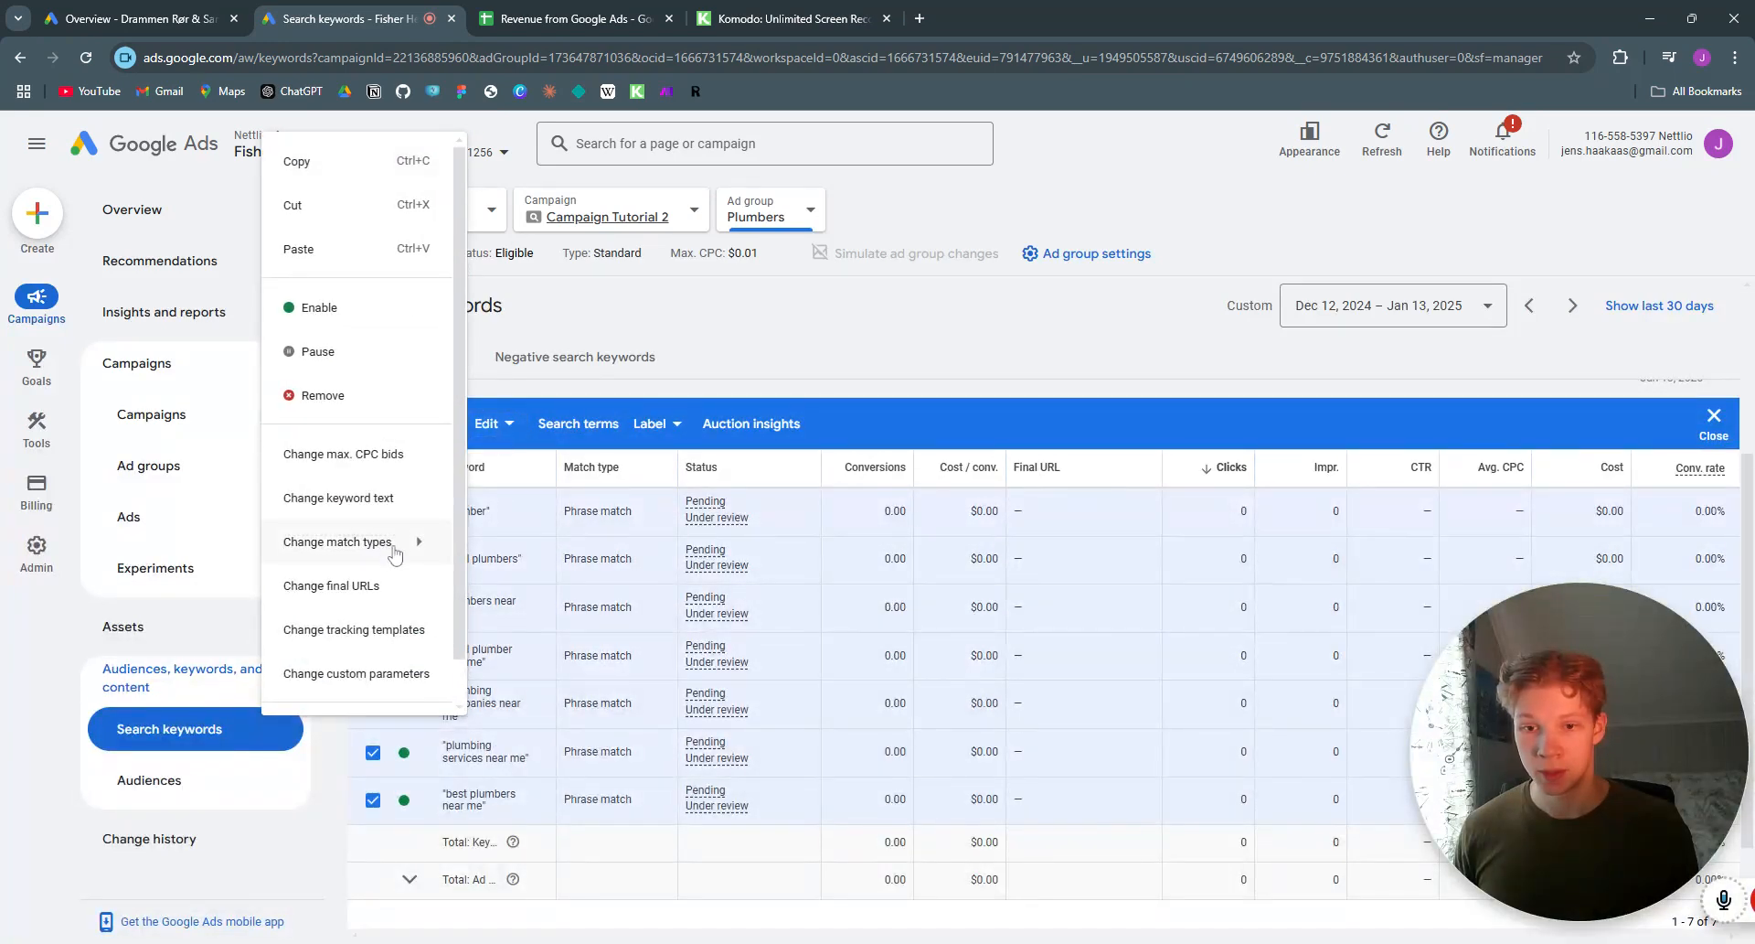
mouse_move(416, 543)
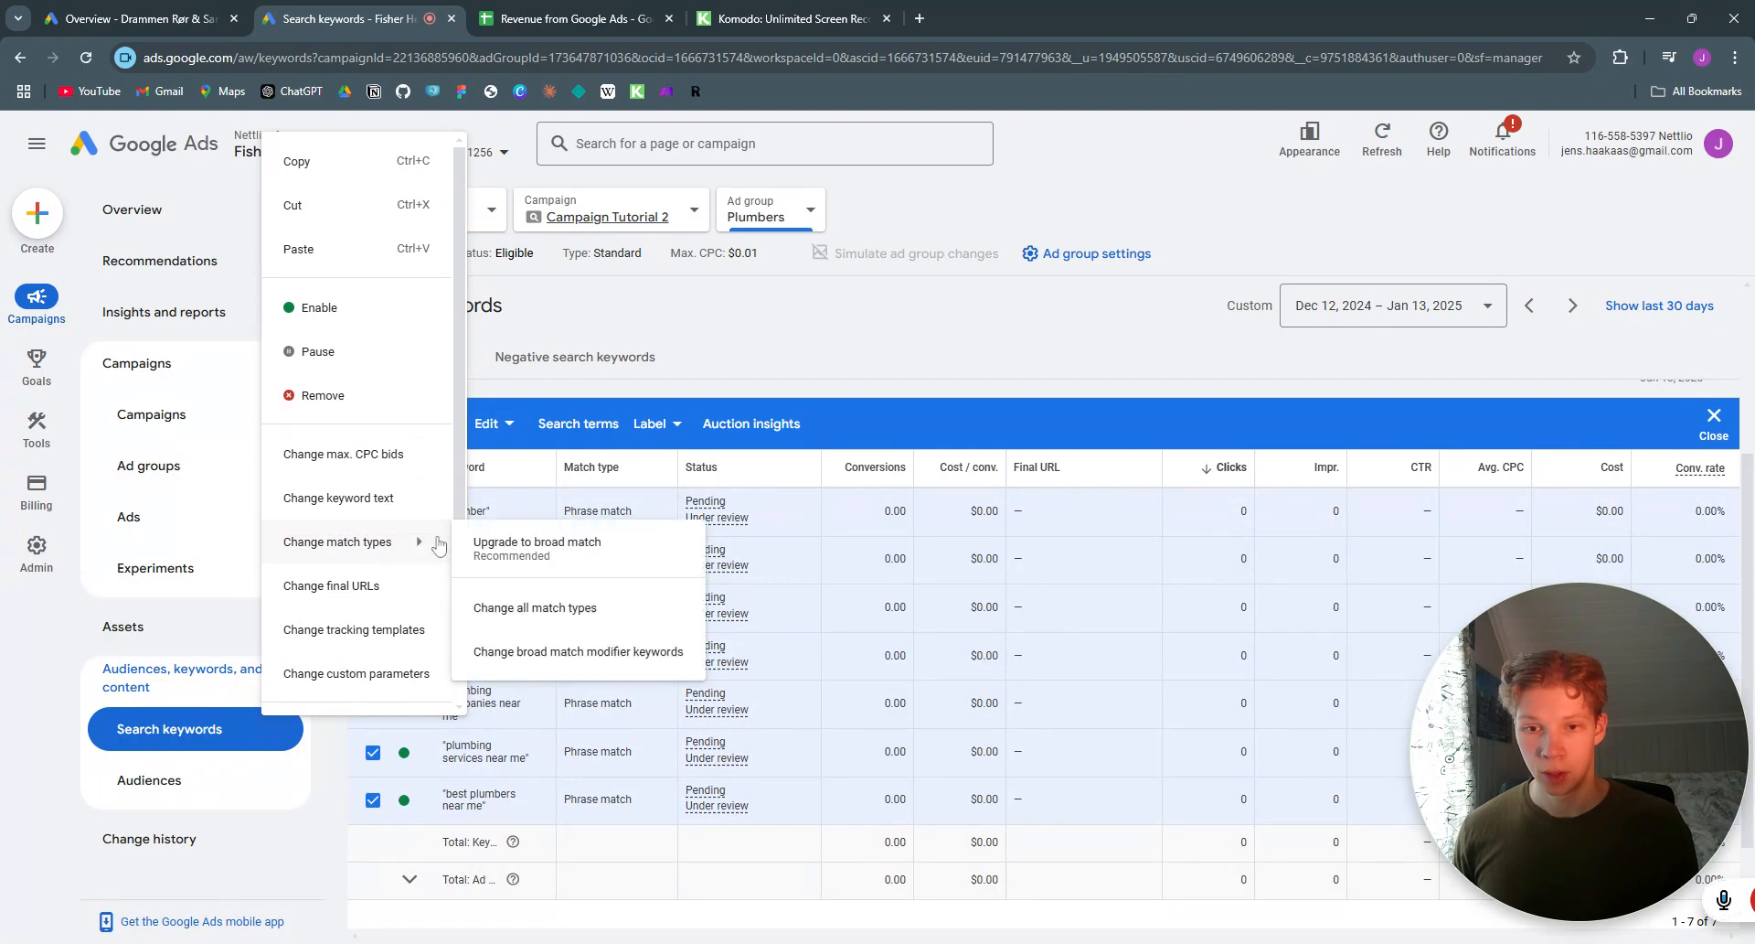
left_click(584, 610)
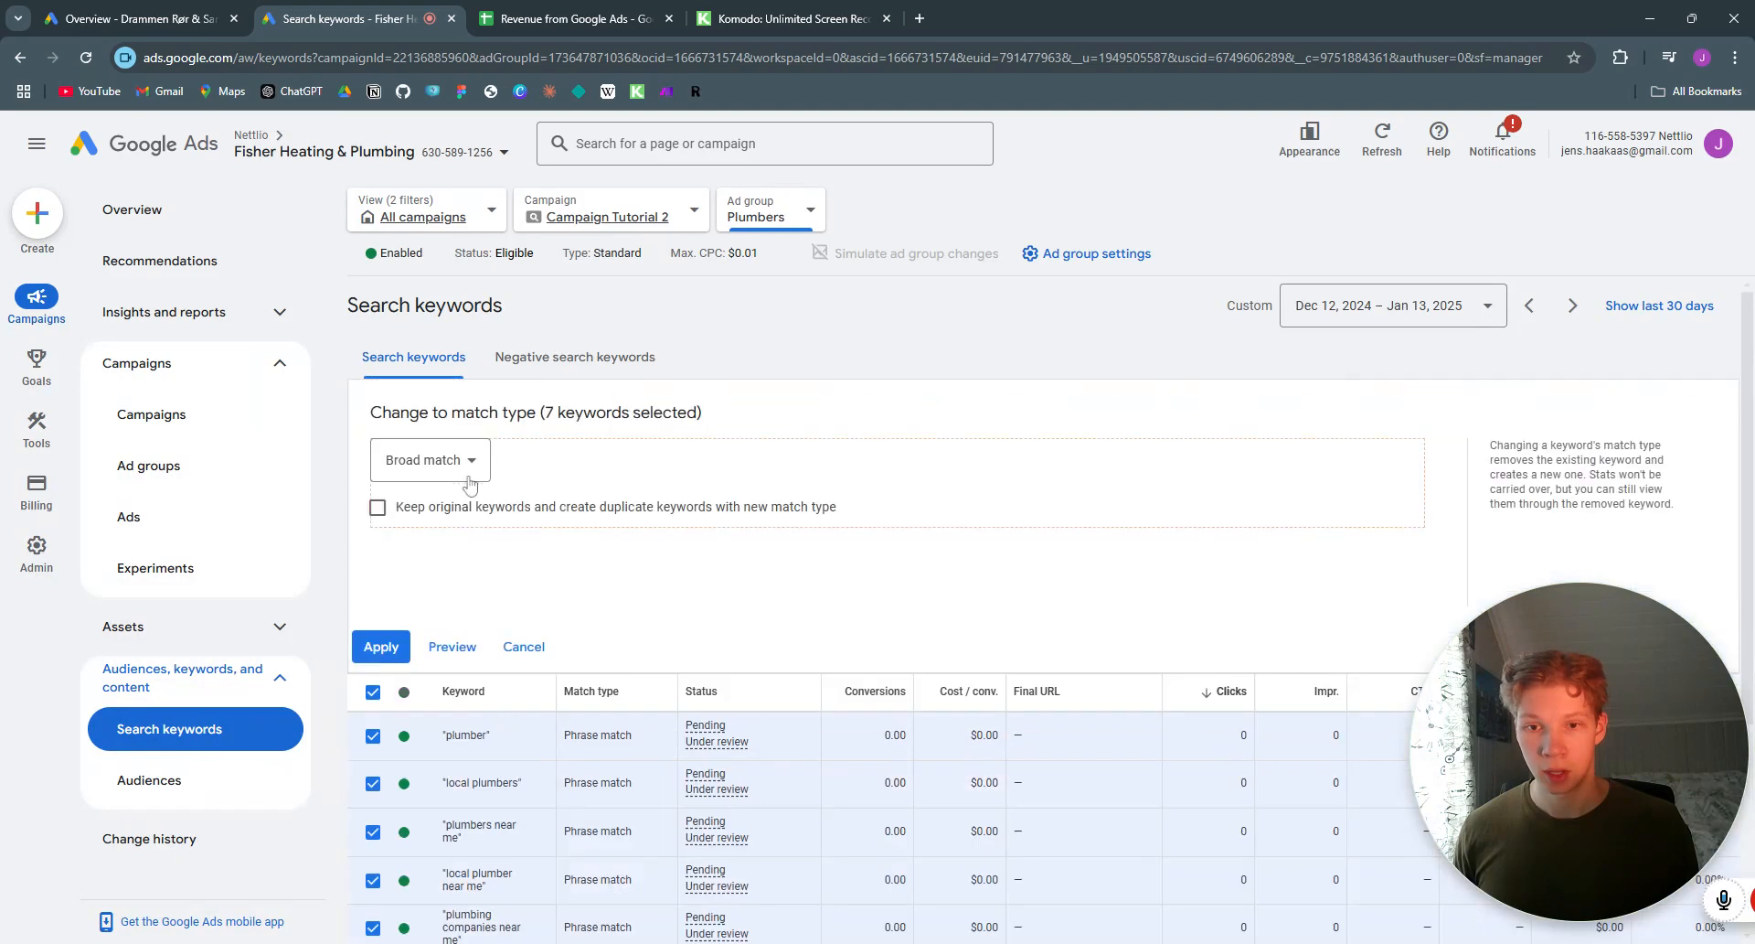
left_click(472, 469)
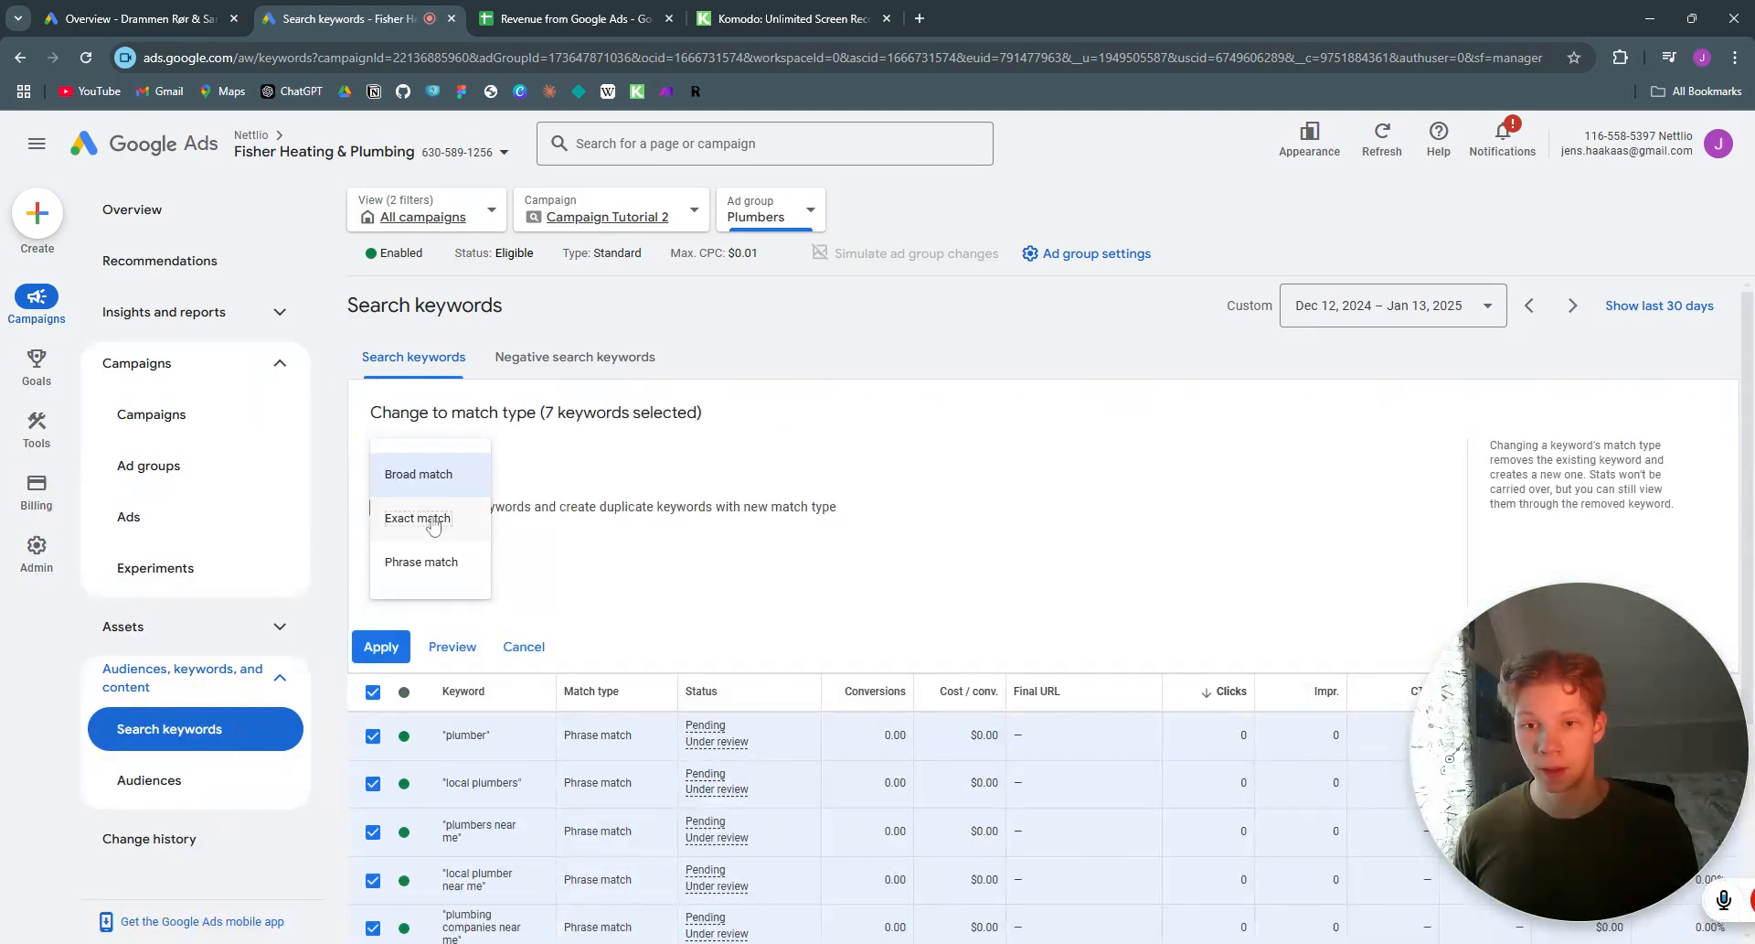
left_click(422, 561)
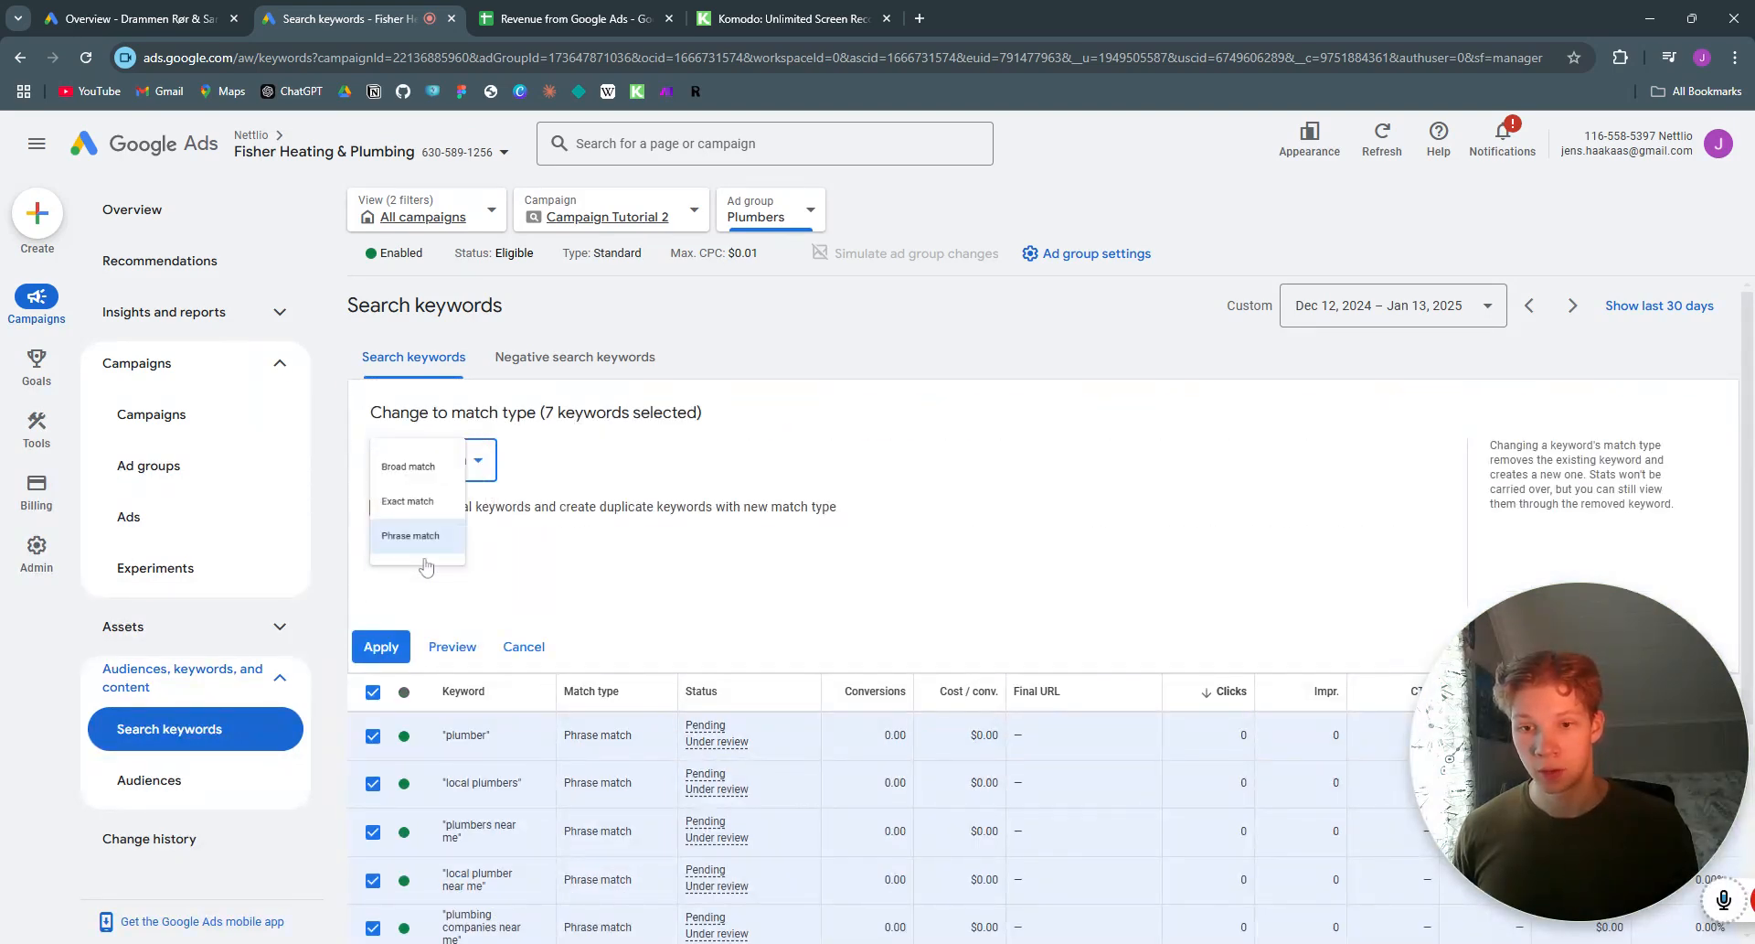
left_click(381, 648)
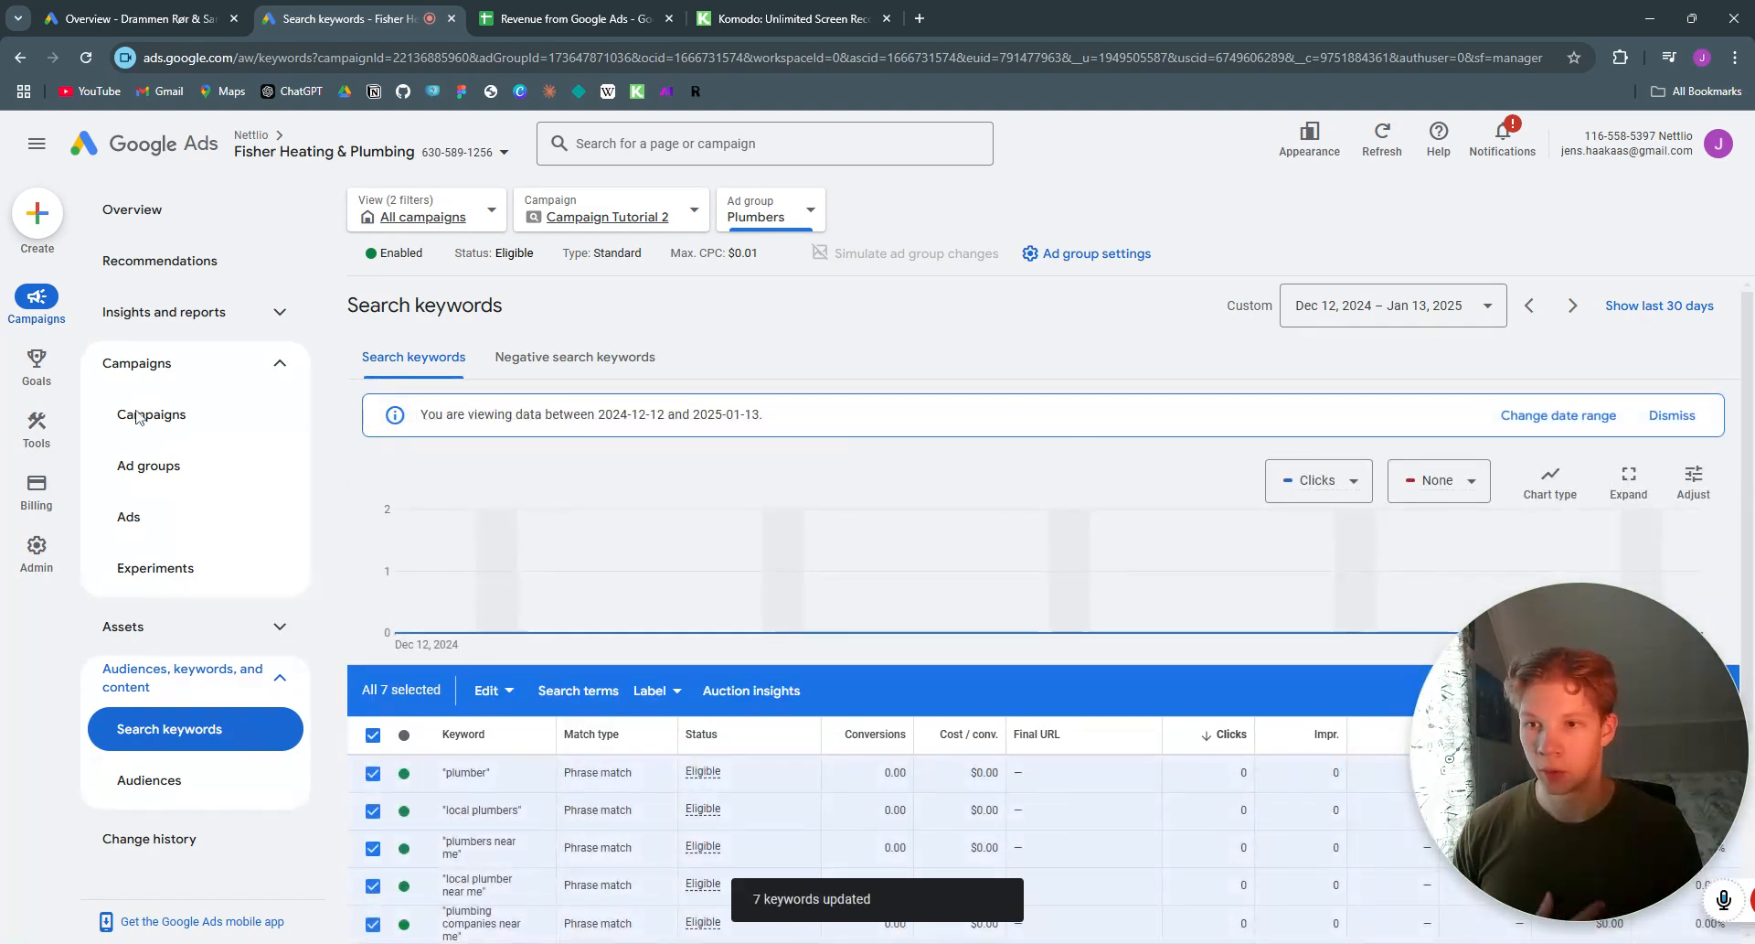
Step: Start a new negative keyword list in the shared library's exclusion lists and name it General Plumbers
mouse_move(41, 425)
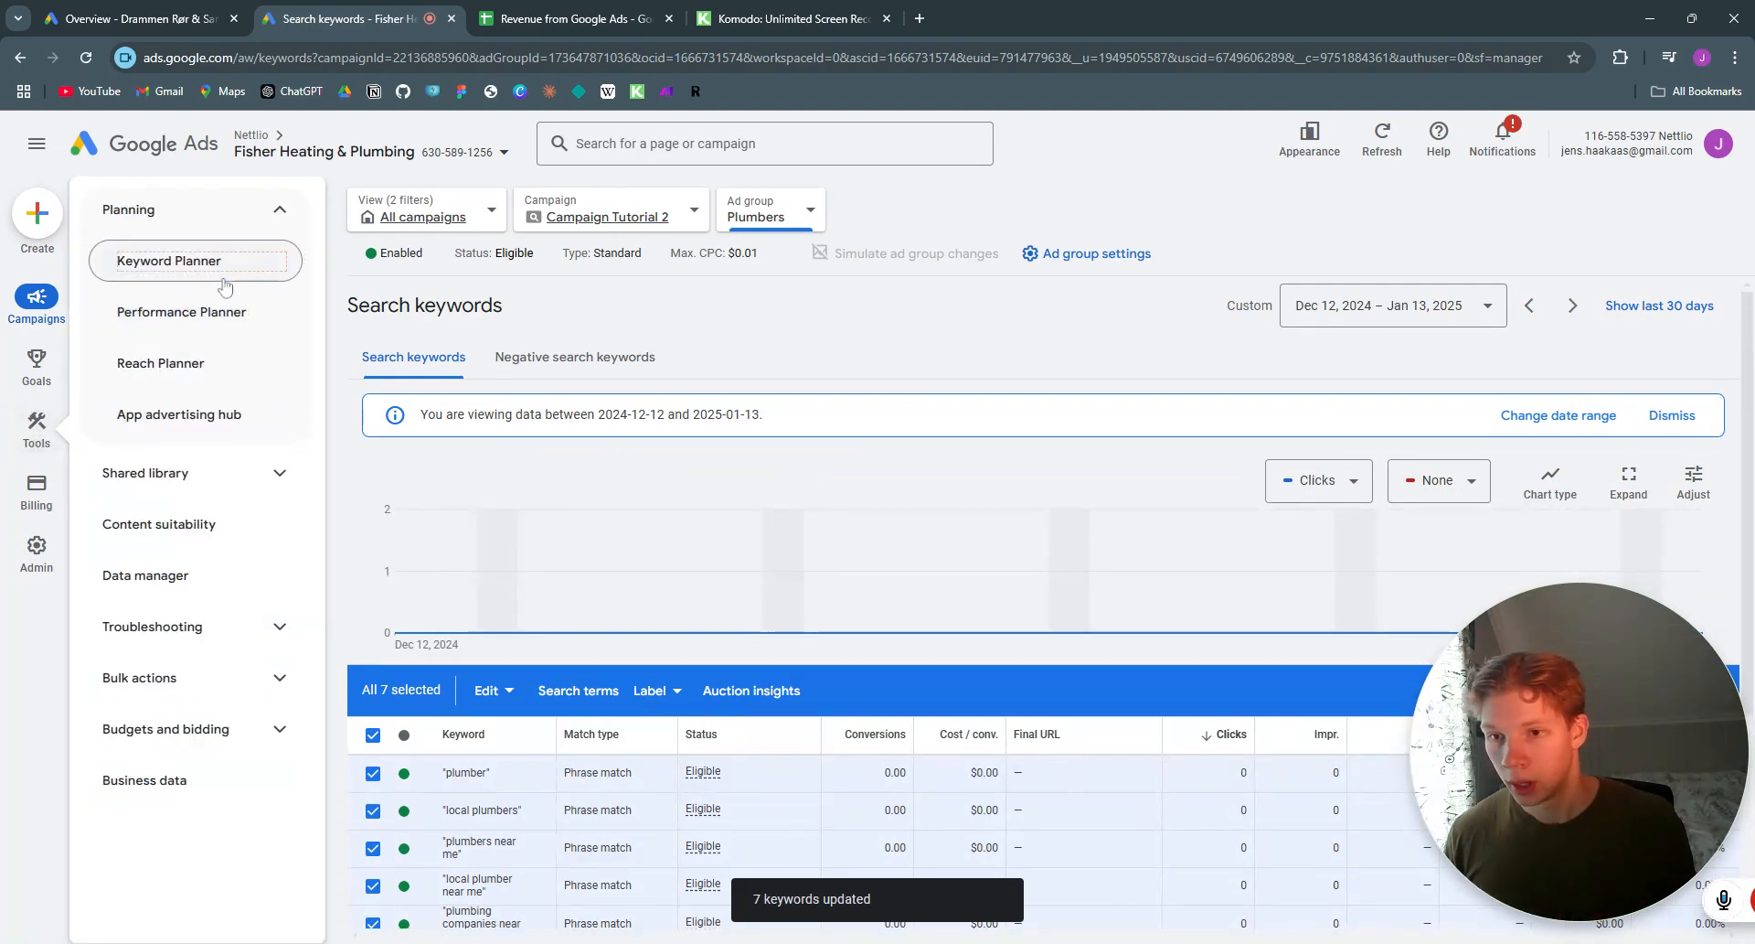
left_click(282, 475)
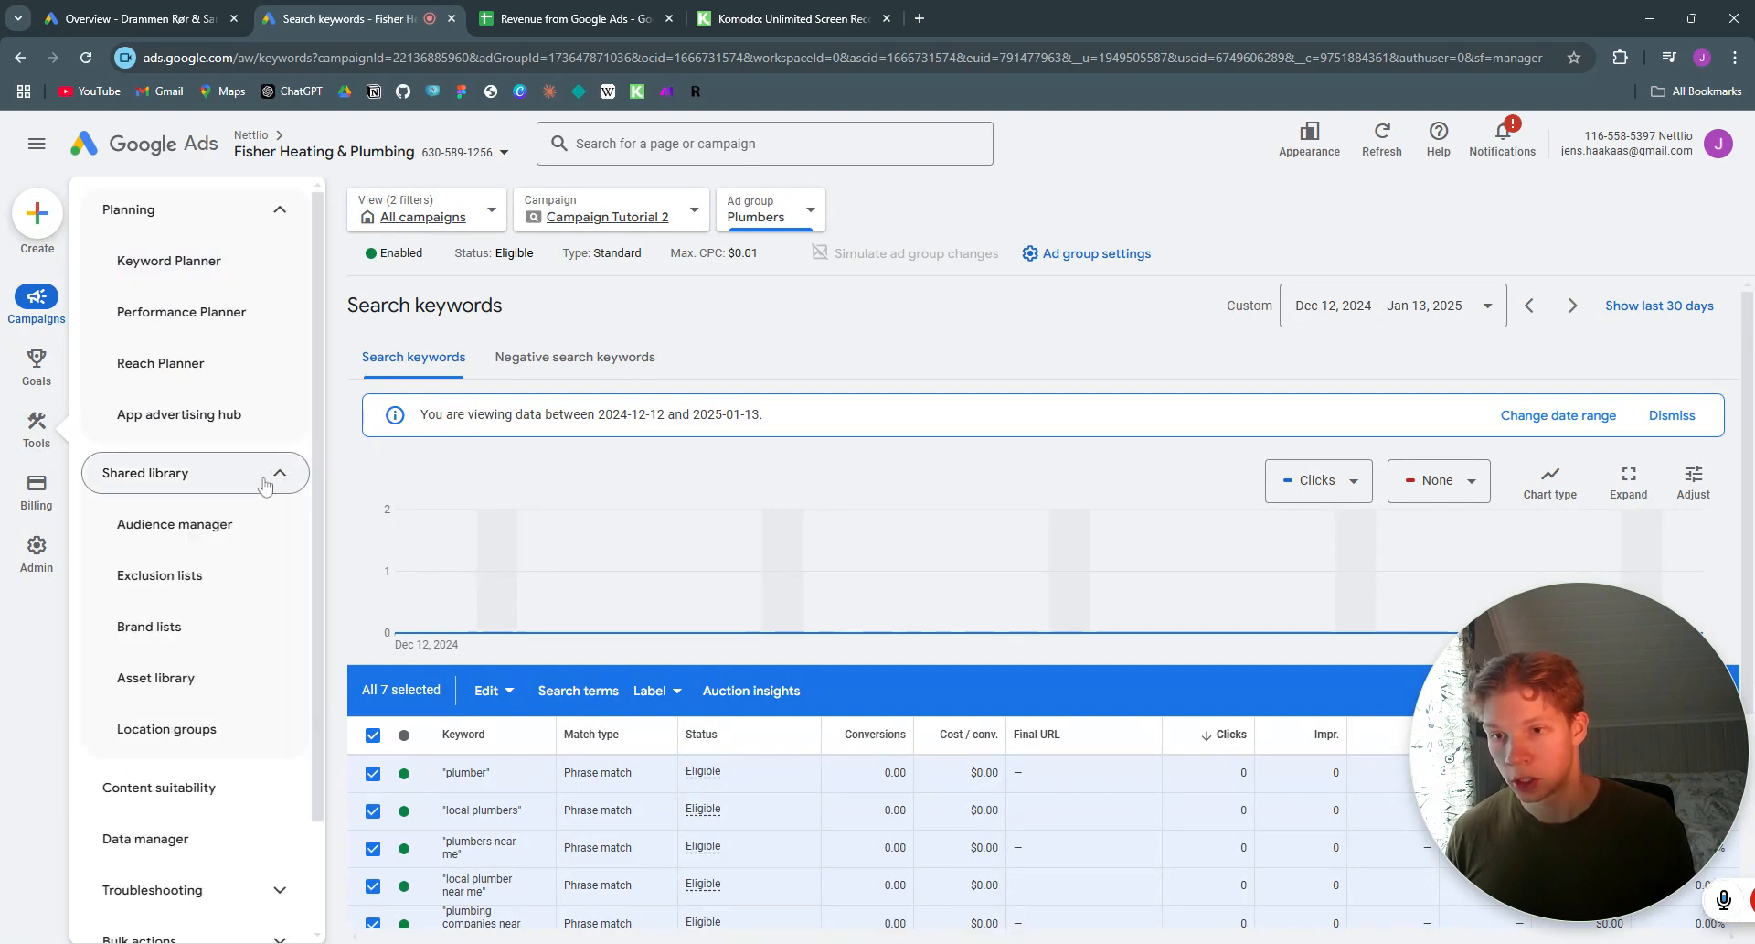
left_click(194, 580)
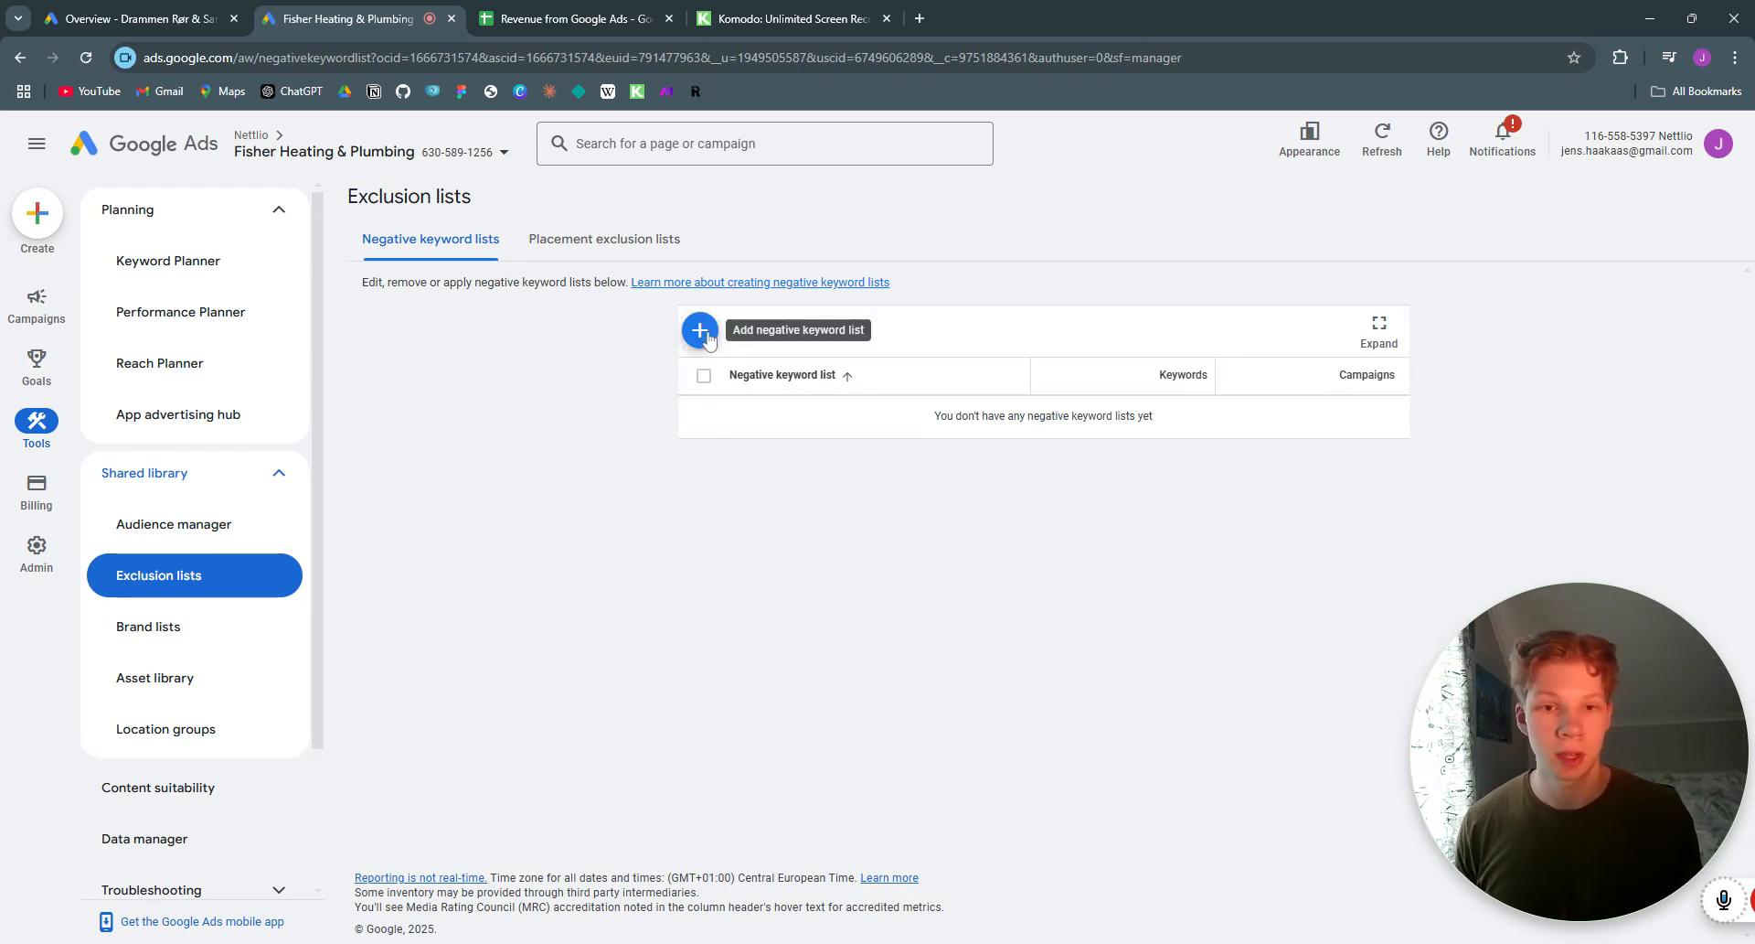
left_click(706, 334)
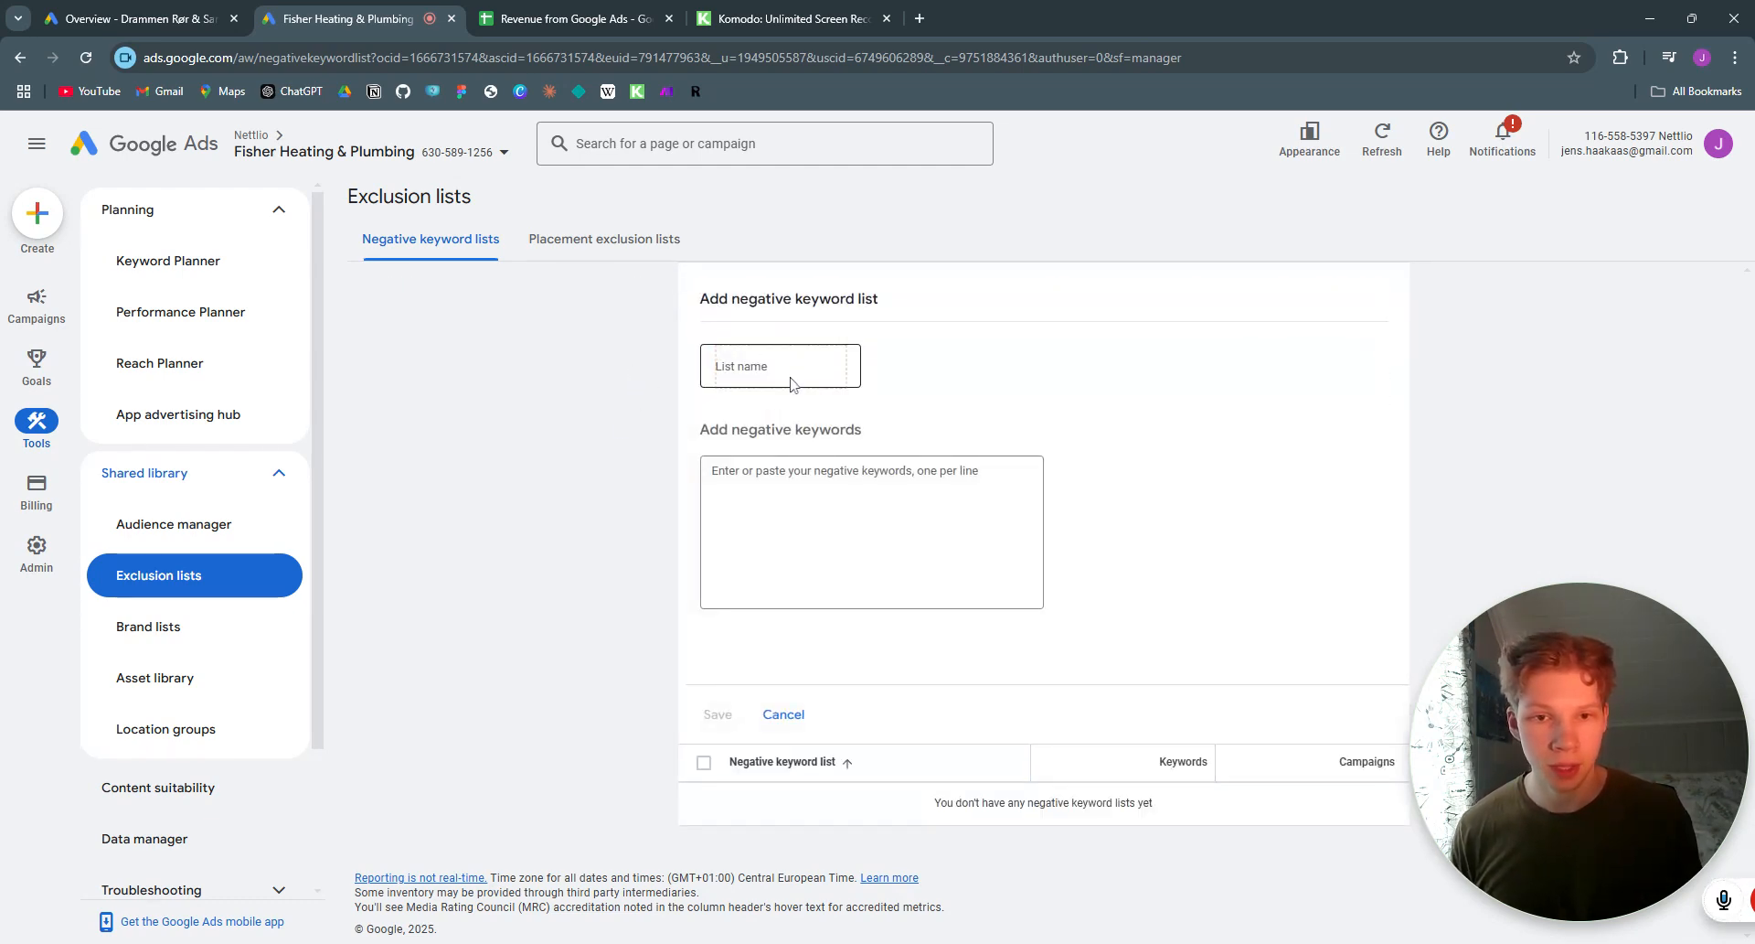
left_click(786, 375)
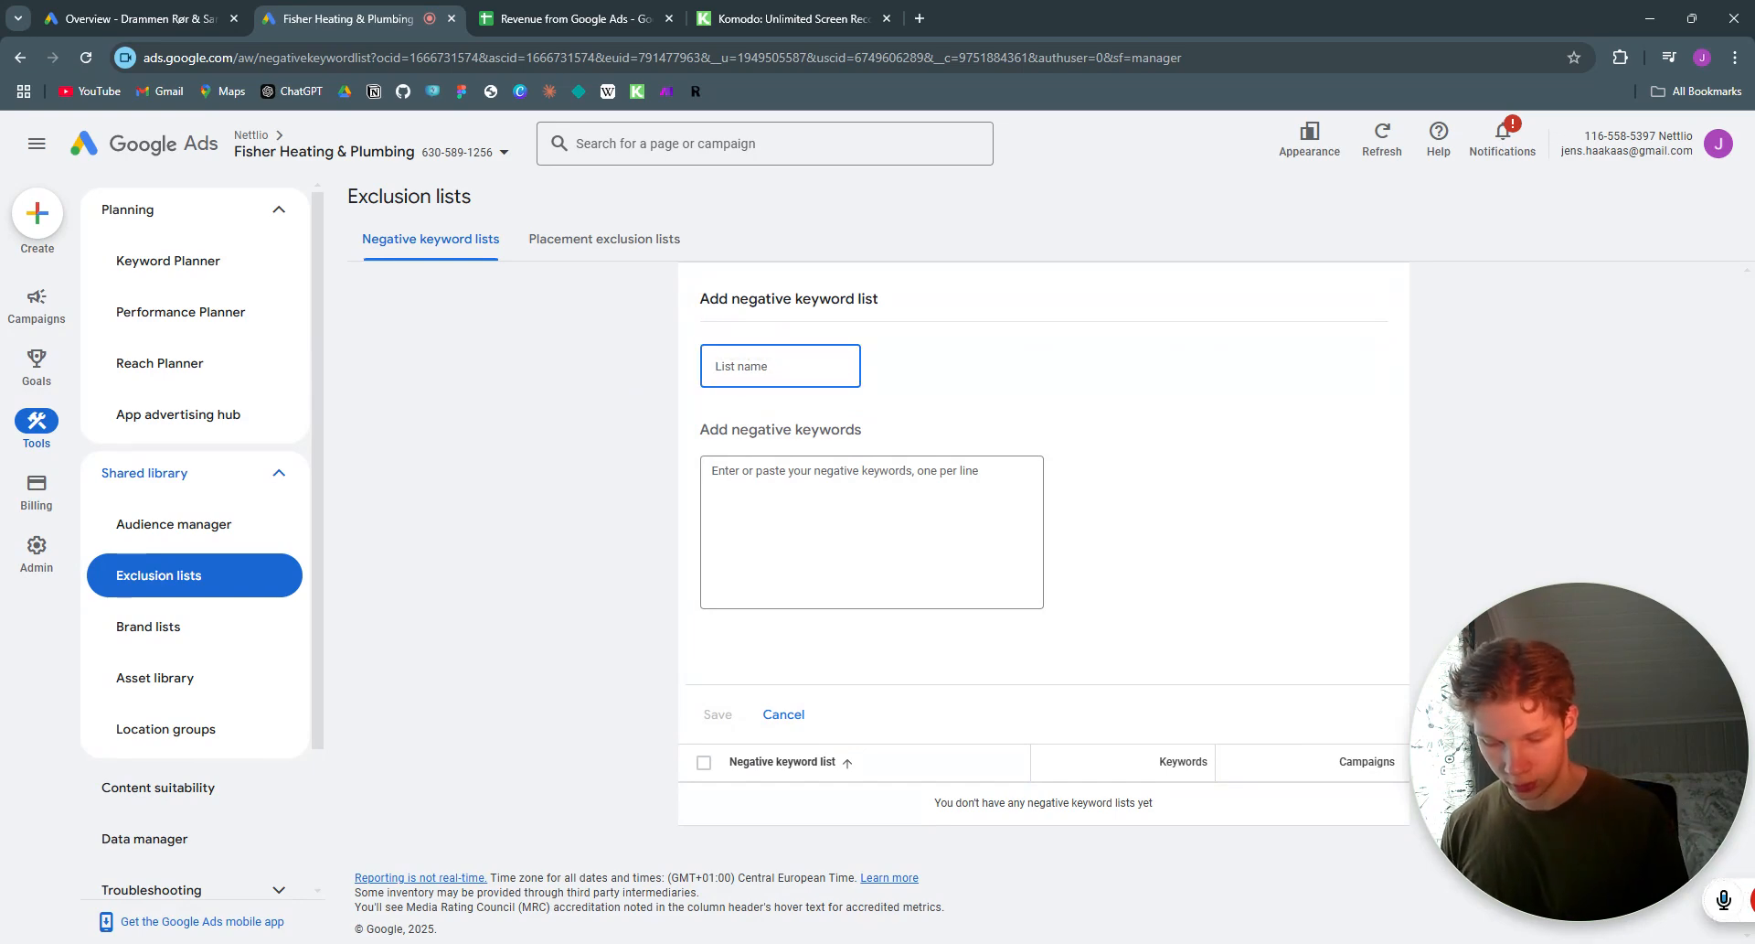
type("General P")
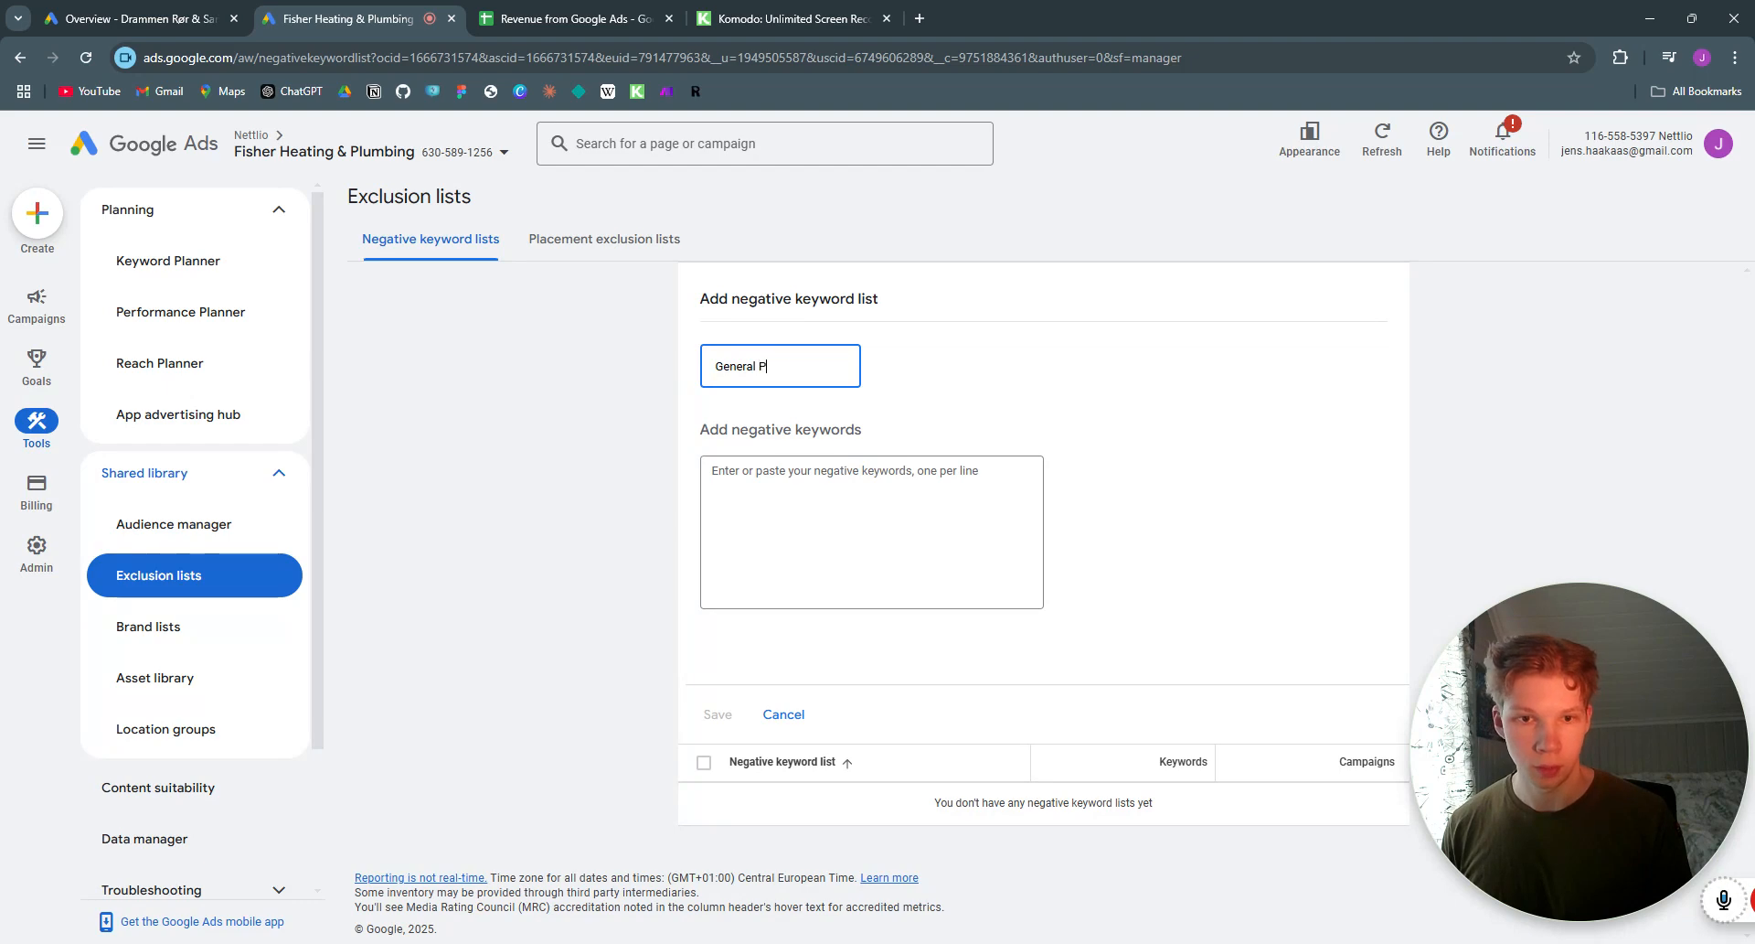
type("lumb")
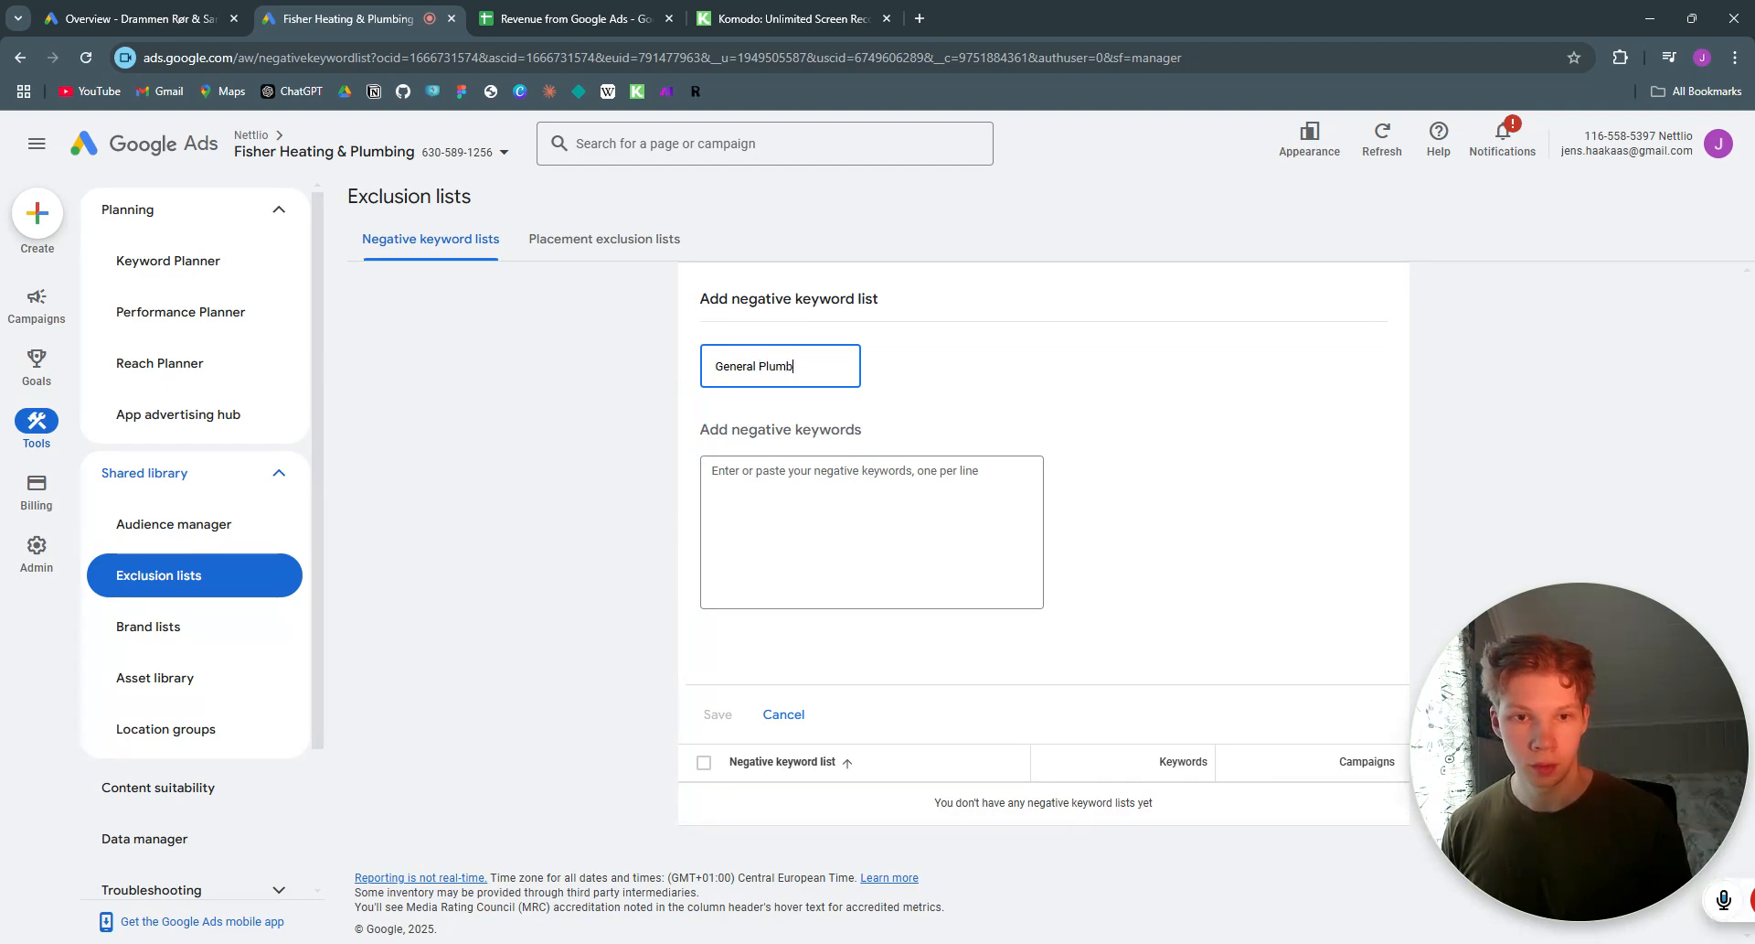
type("ers")
Step: Enter the negative keywords how, can, should, could, can i, would, diy, manuals, free and cheap, one per line, and save the list
key("Tab")
type("how can should could can i would diy manuals free cheap")
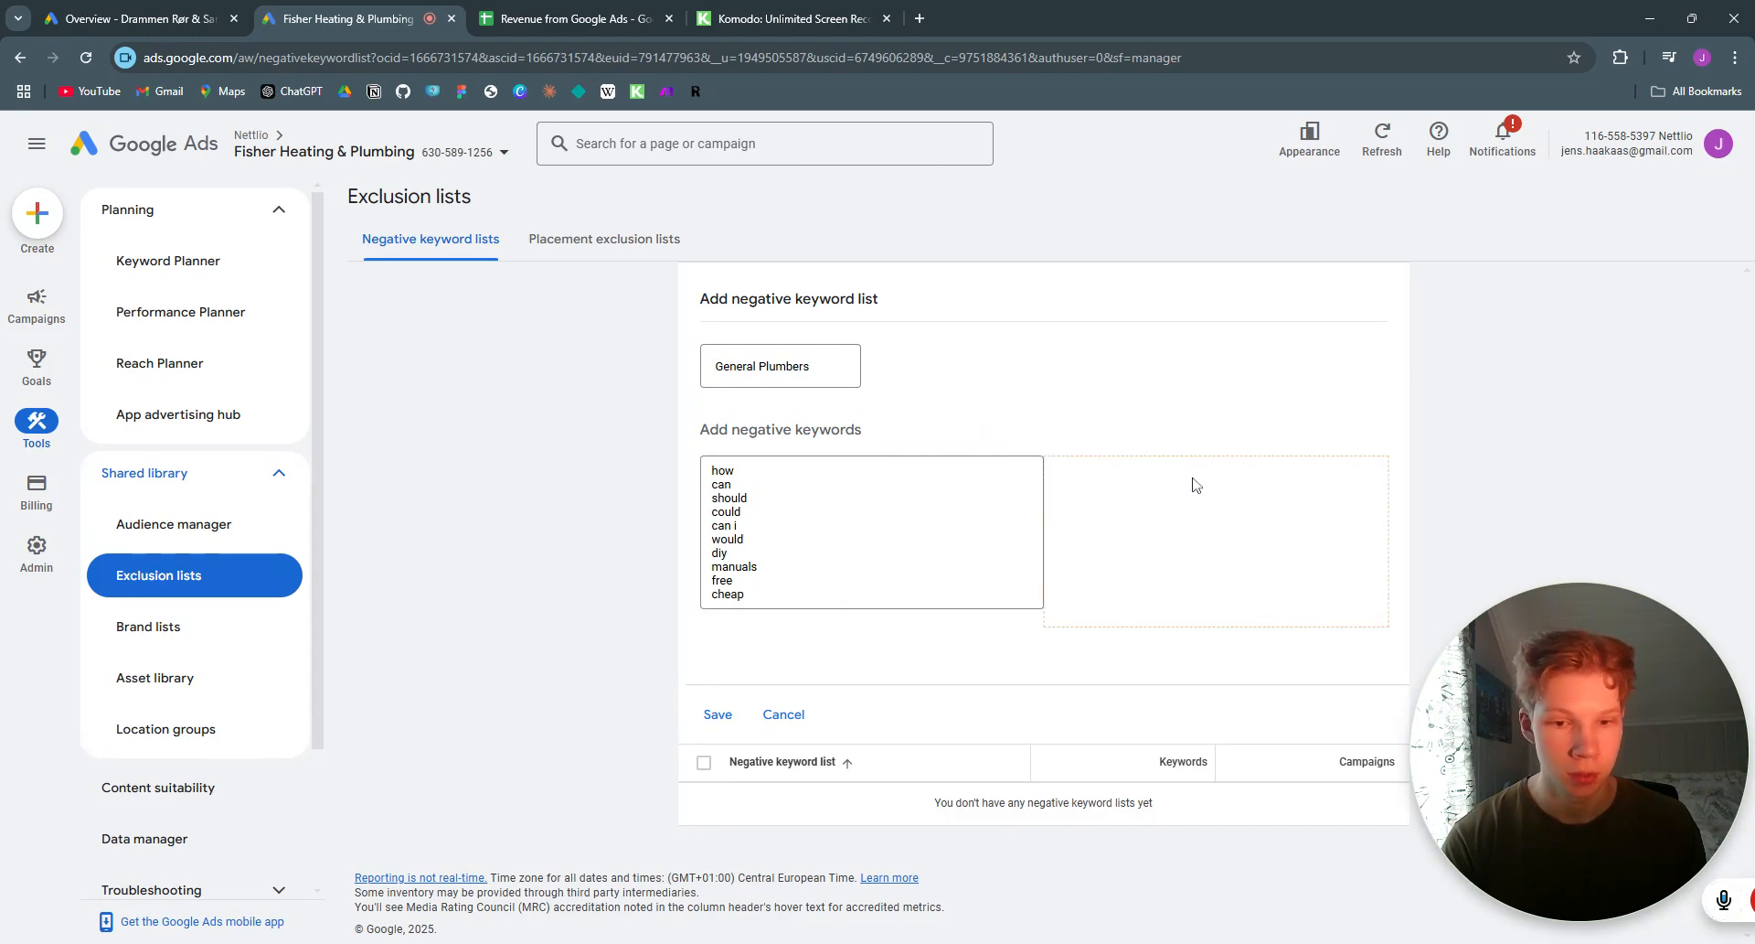
left_click(717, 714)
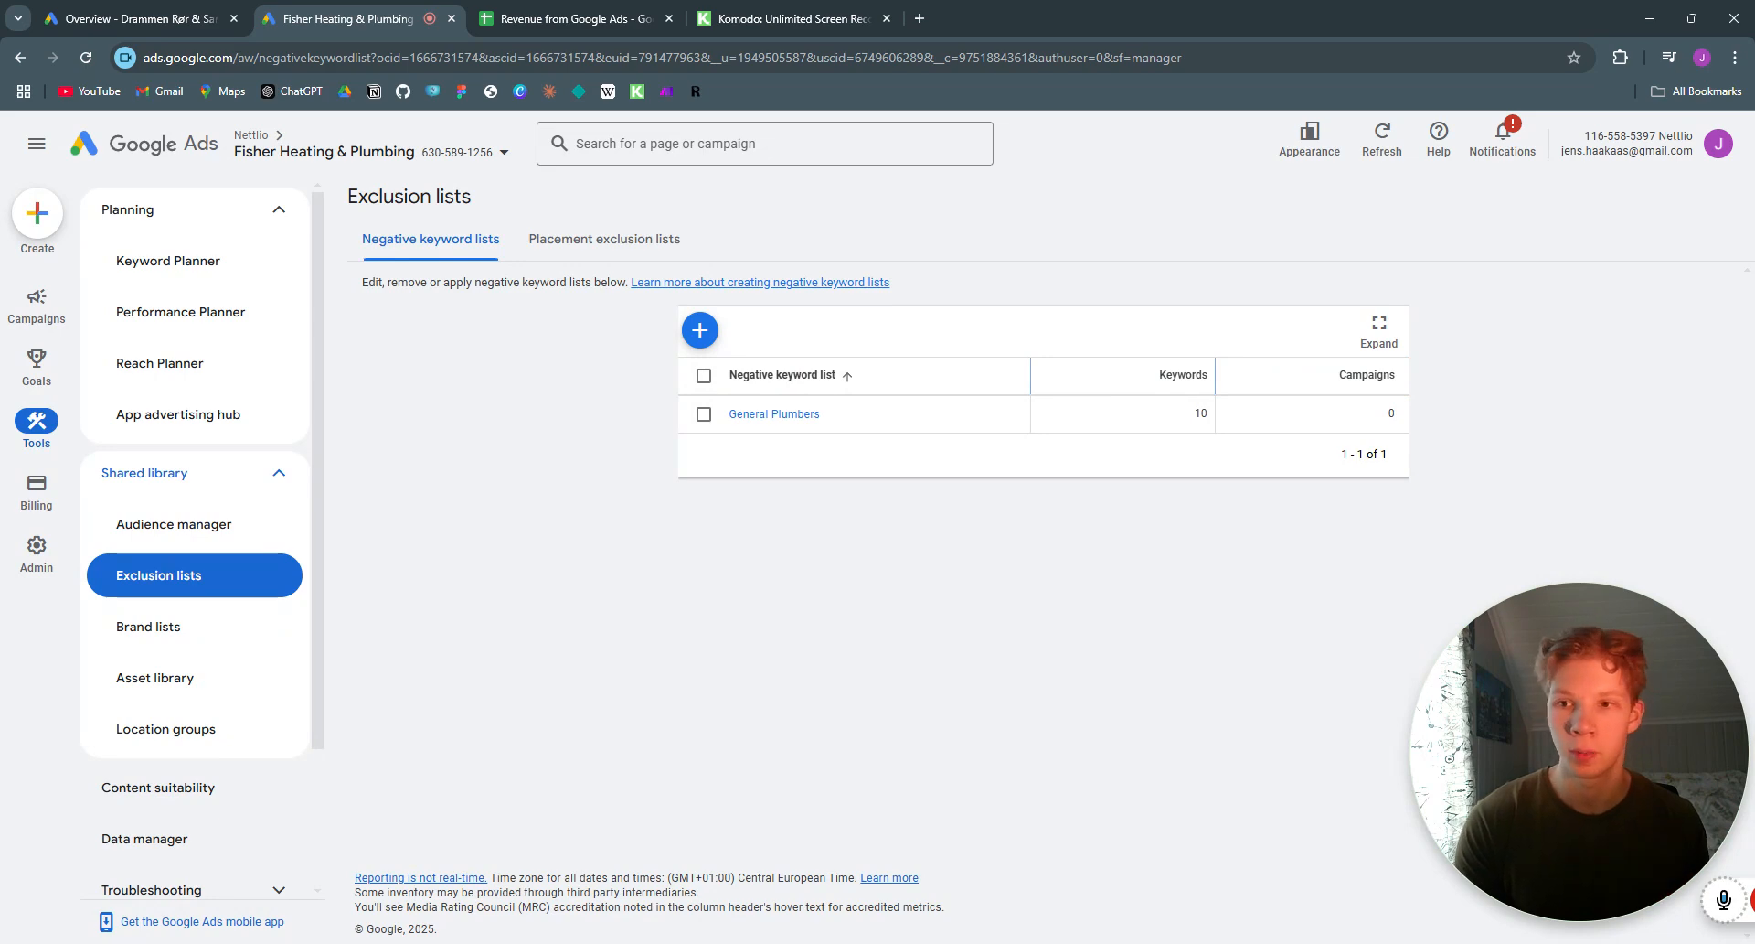
Step: Open the Search terms report from the campaign's insights and reports
mouse_move(34, 304)
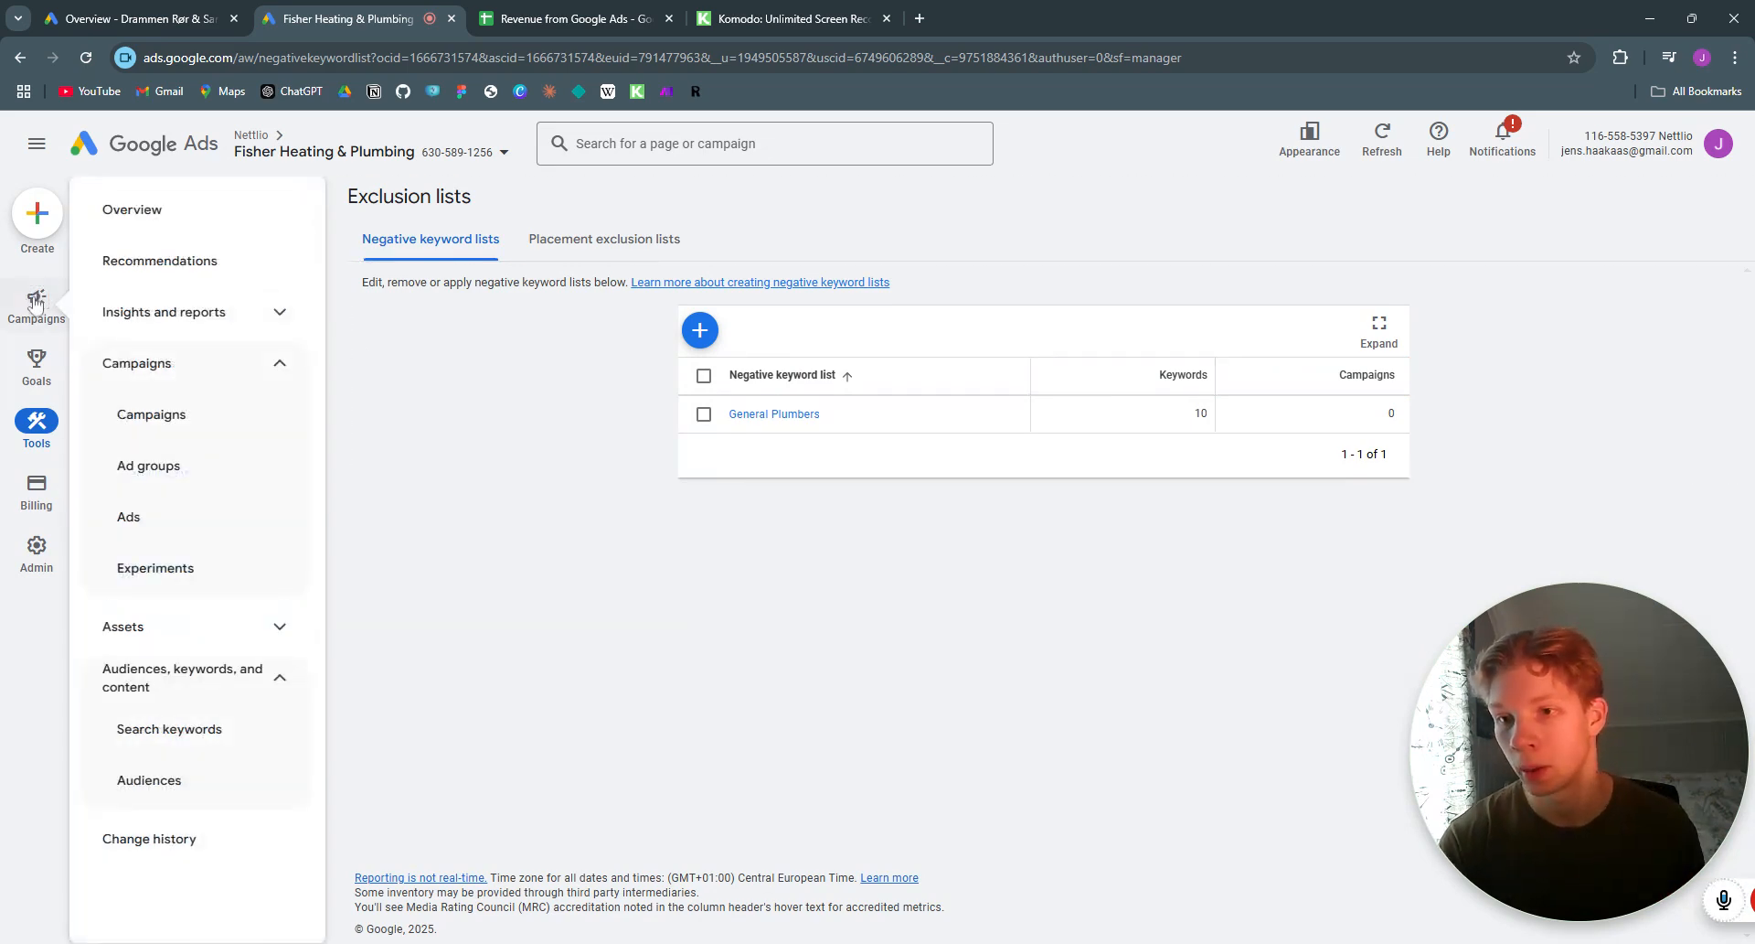
left_click(282, 313)
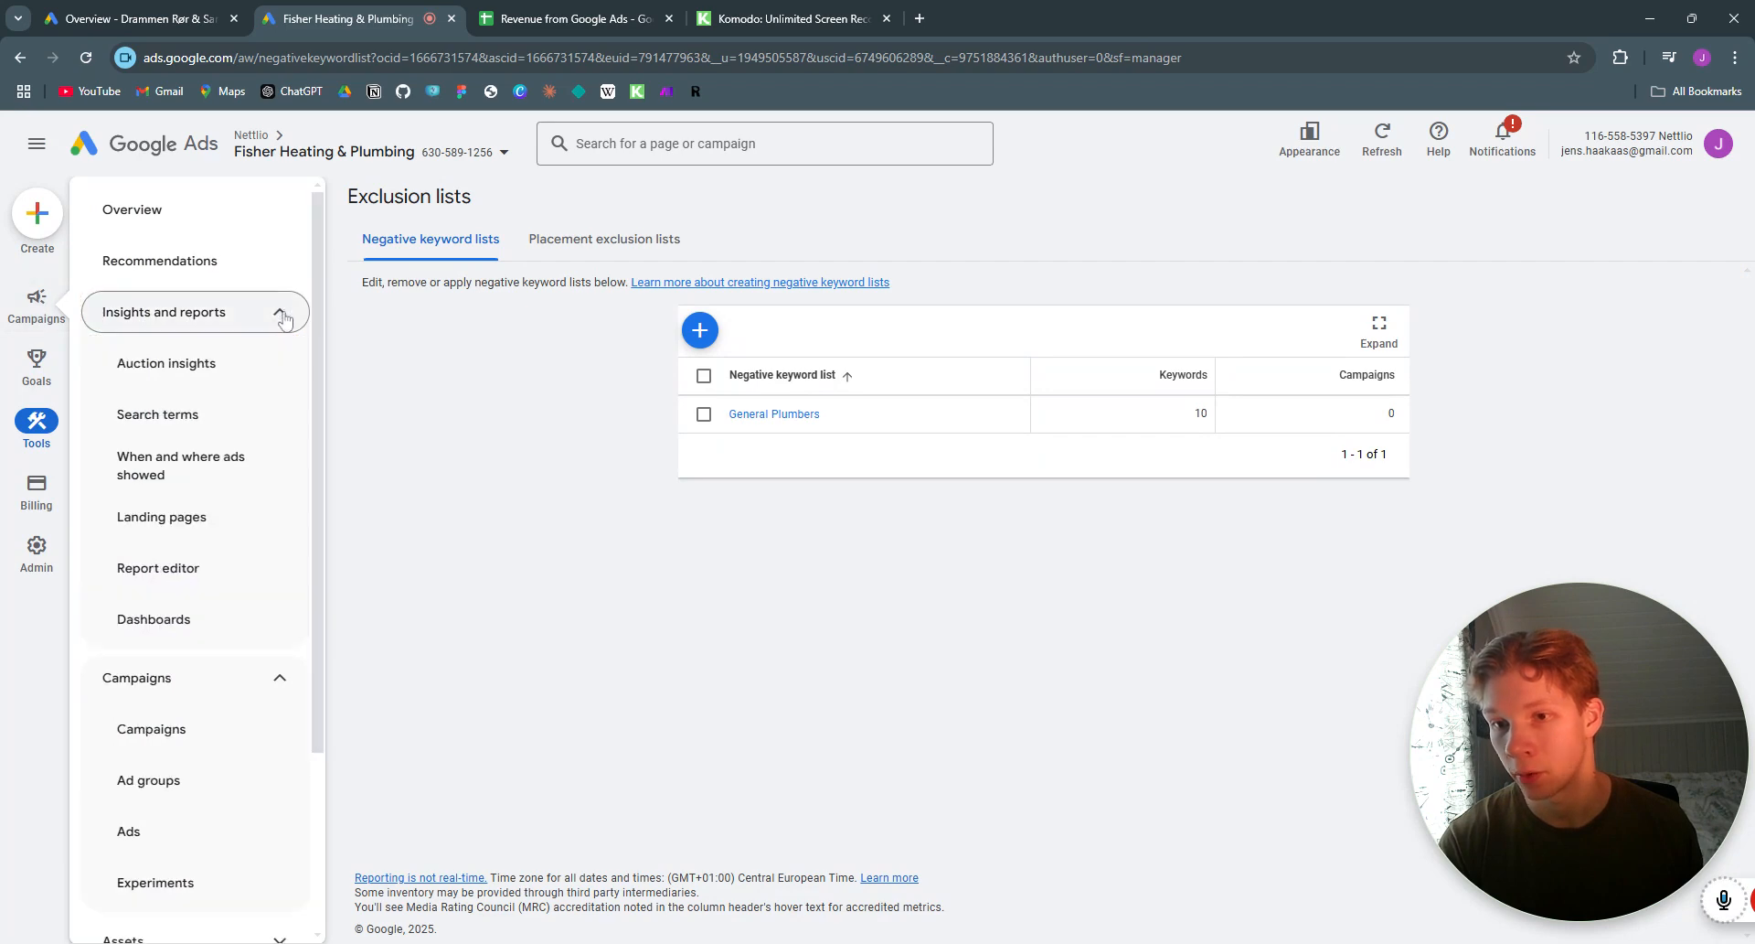
left_click(201, 419)
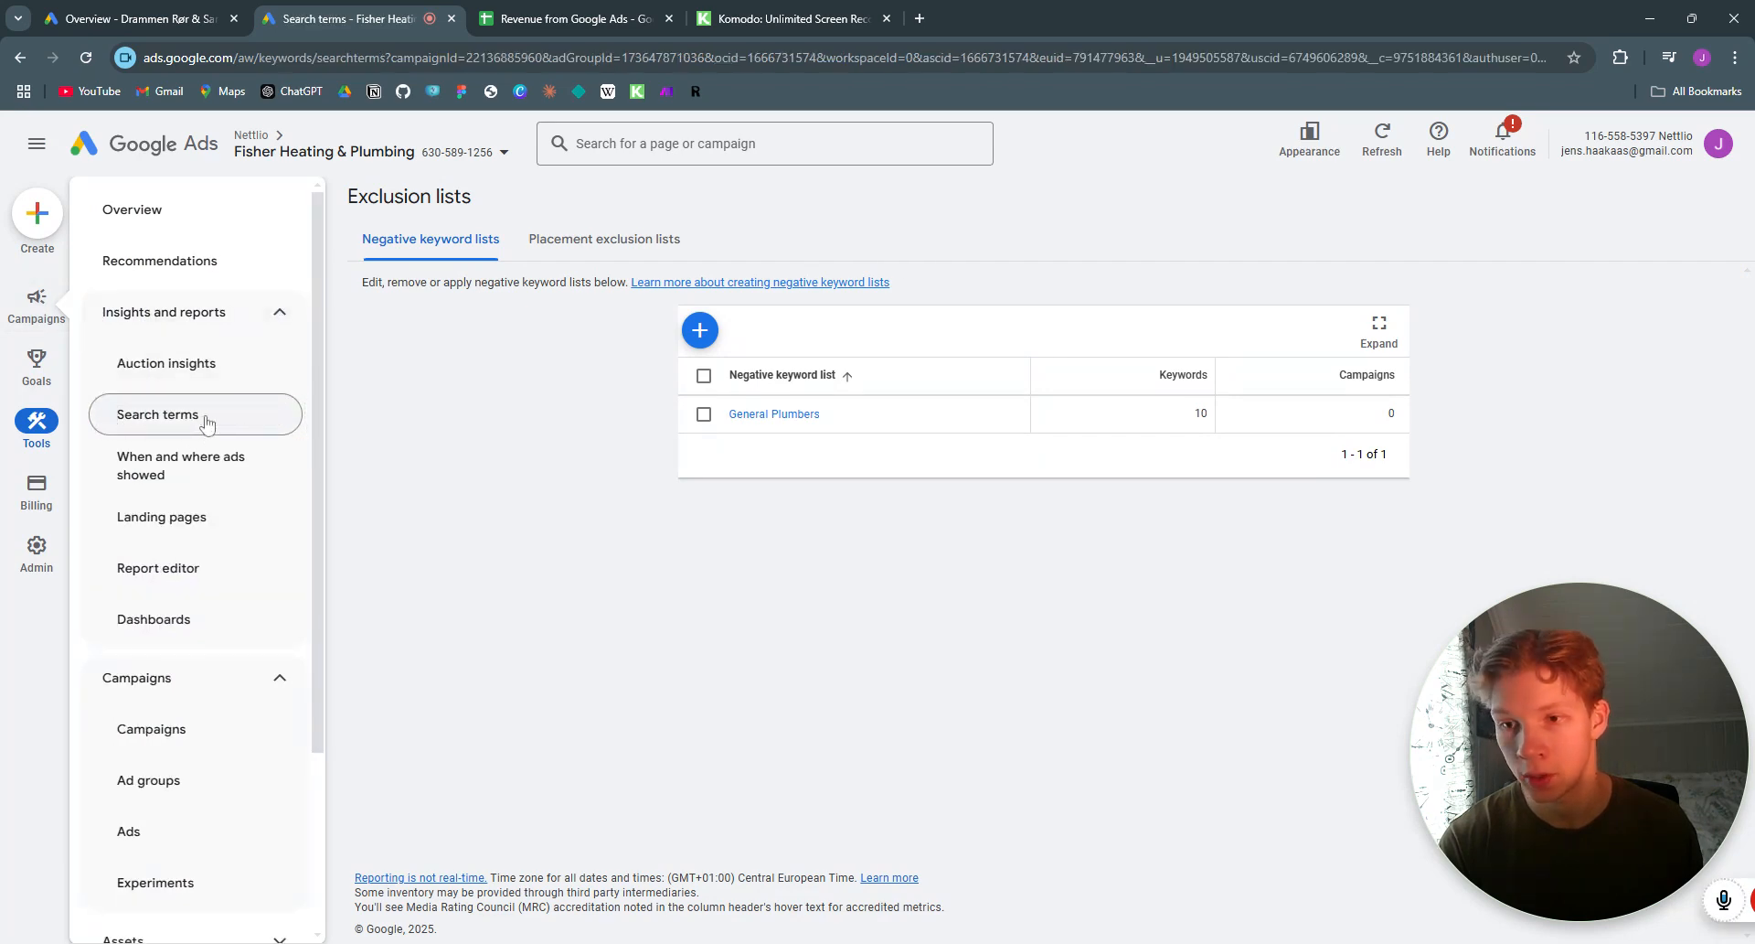